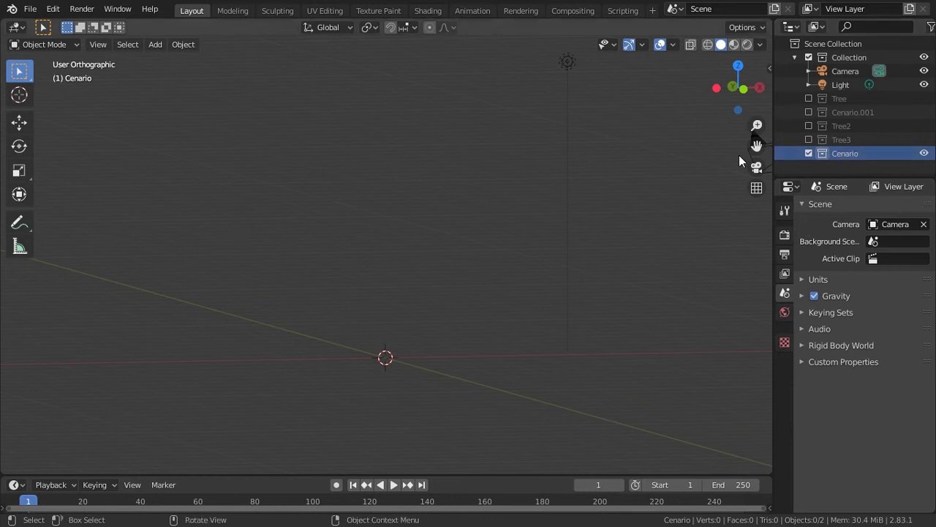
# Add a Grid mesh at the world origin in the top view and scale it up about ten times
pyautogui.press('KP_1')
pyautogui.keyDown('ctrl'); pyautogui.moveTo(496, 242); pyautogui.dragTo(474, 291, button='middle'); pyautogui.keyUp('ctrl')
pyautogui.press('KP_7')
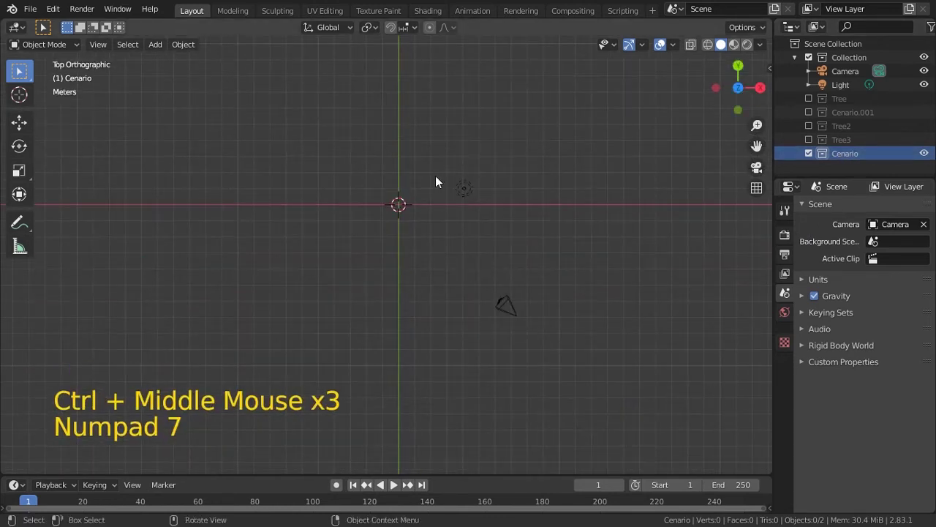
pyautogui.hotkey('shift', 'a')
pyautogui.moveTo(396, 33)
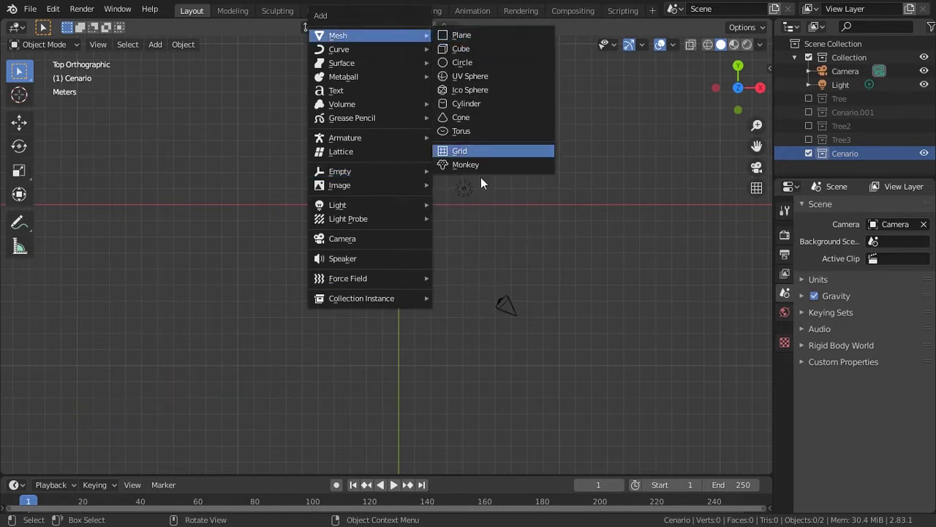
pyautogui.click(460, 151)
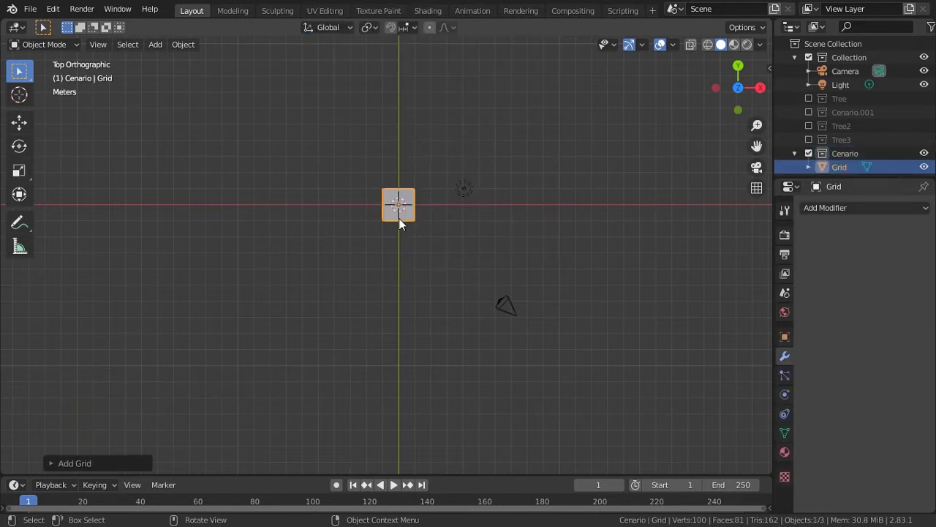
pyautogui.press('s')
pyautogui.click(559, 260)
# In Edit Mode, scale all of the grid's geometry up in three passes to form a very large ground plane
pyautogui.press('Tab')
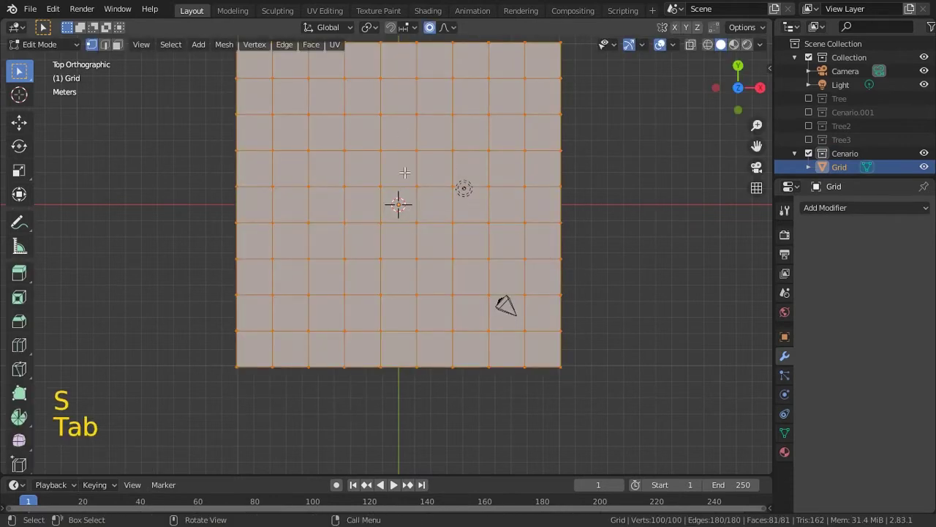
pyautogui.keyDown('ctrl'); pyautogui.moveTo(555, 260); pyautogui.dragTo(449, 256, button='middle'); pyautogui.keyUp('ctrl')
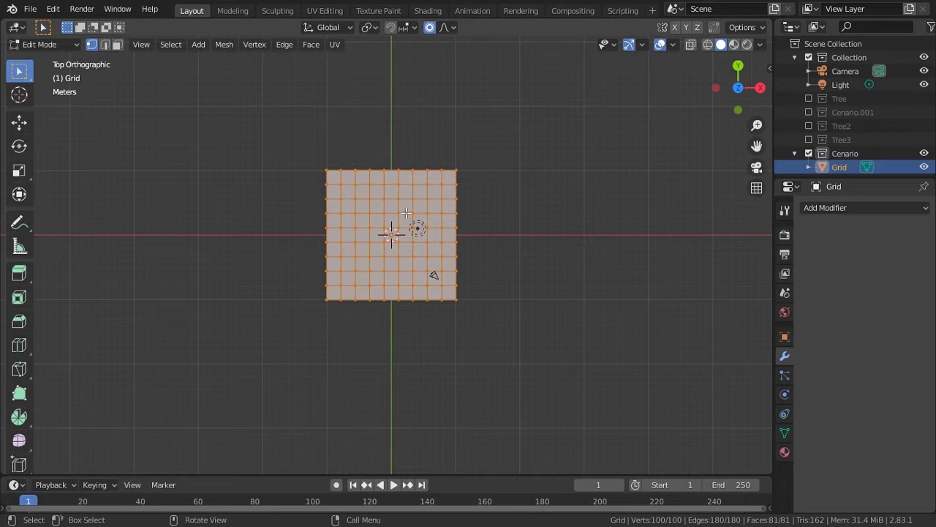
pyautogui.press('s')
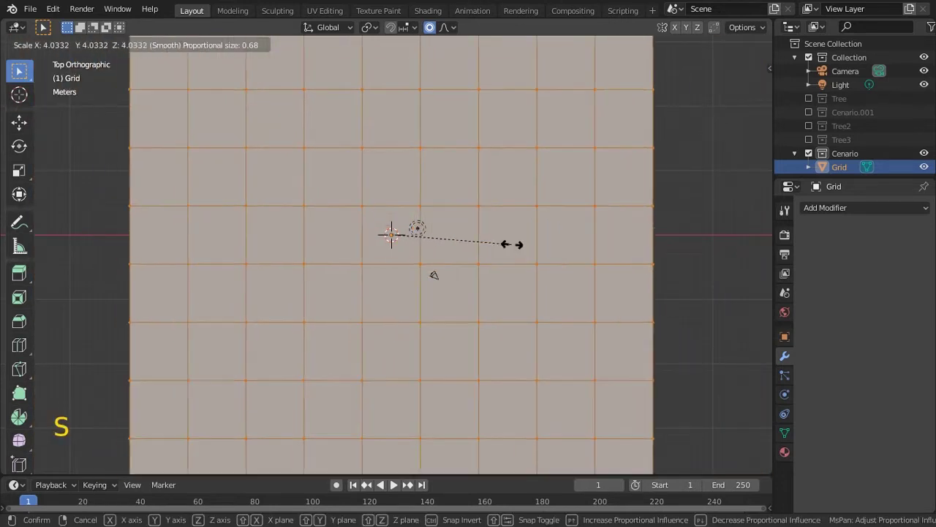
pyautogui.click(518, 255)
pyautogui.keyDown('ctrl'); pyautogui.moveTo(518, 254); pyautogui.dragTo(480, 300, button='middle'); pyautogui.keyUp('ctrl')
pyautogui.press('s')
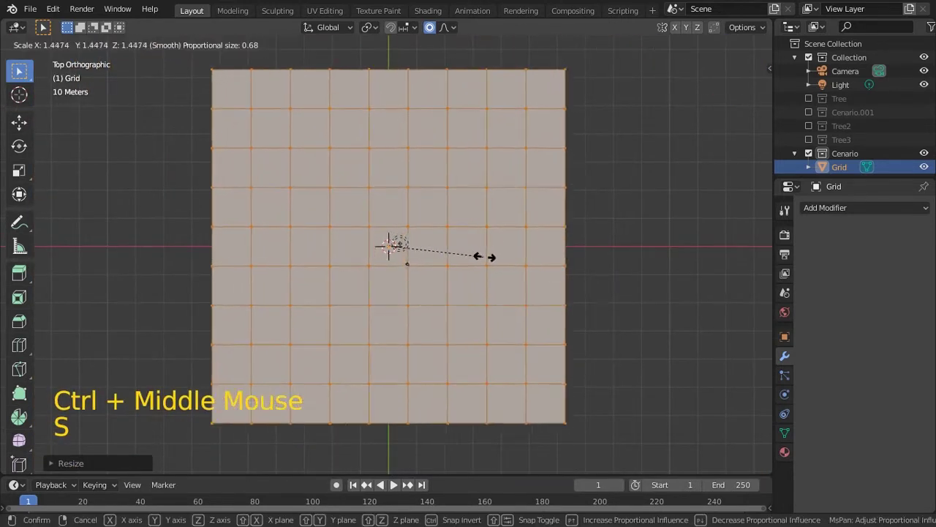
pyautogui.click(503, 267)
pyautogui.keyDown('ctrl'); pyautogui.moveTo(462, 206); pyautogui.dragTo(465, 265, button='middle'); pyautogui.keyUp('ctrl')
pyautogui.press('s')
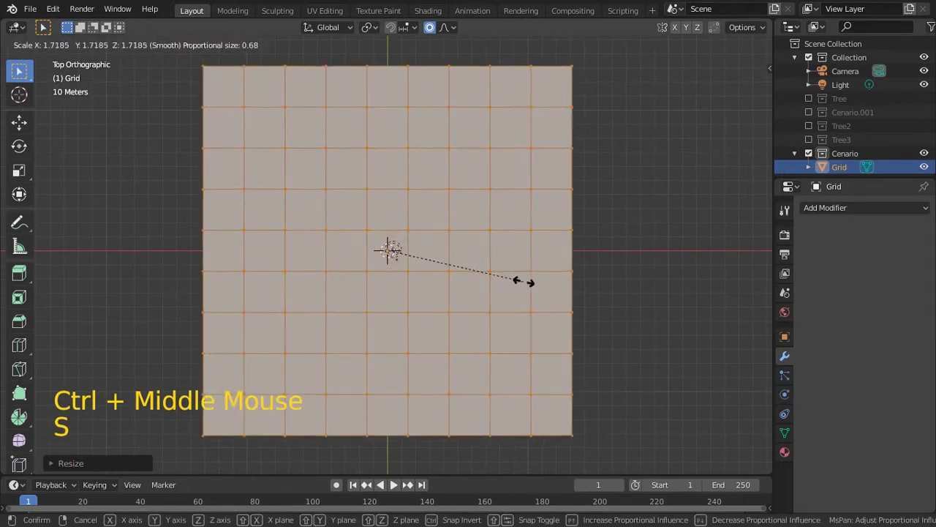
pyautogui.click(501, 261)
# Subdivide the whole grid once and return to Object Mode
pyautogui.rightClick(455, 165)
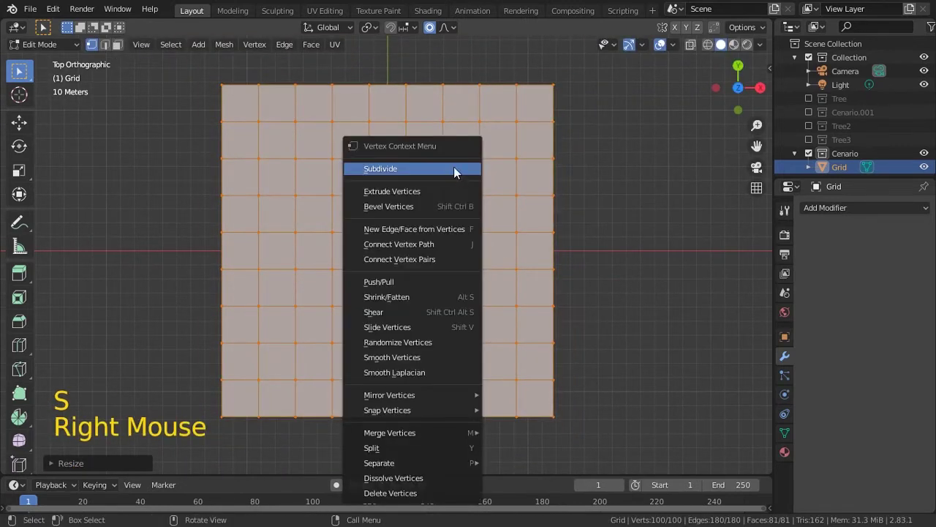
pyautogui.click(443, 168)
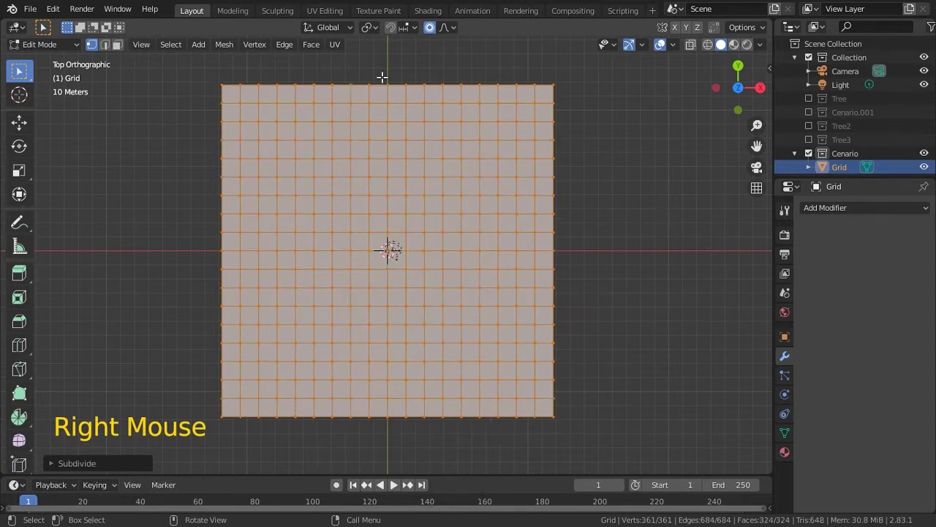
pyautogui.moveTo(456, 227)
pyautogui.mouseDown(button='middle')
pyautogui.moveTo(457, 256)
pyautogui.moveTo(482, 271)
pyautogui.moveTo(459, 227)
pyautogui.moveTo(456, 241)
pyautogui.mouseUp(button='middle')
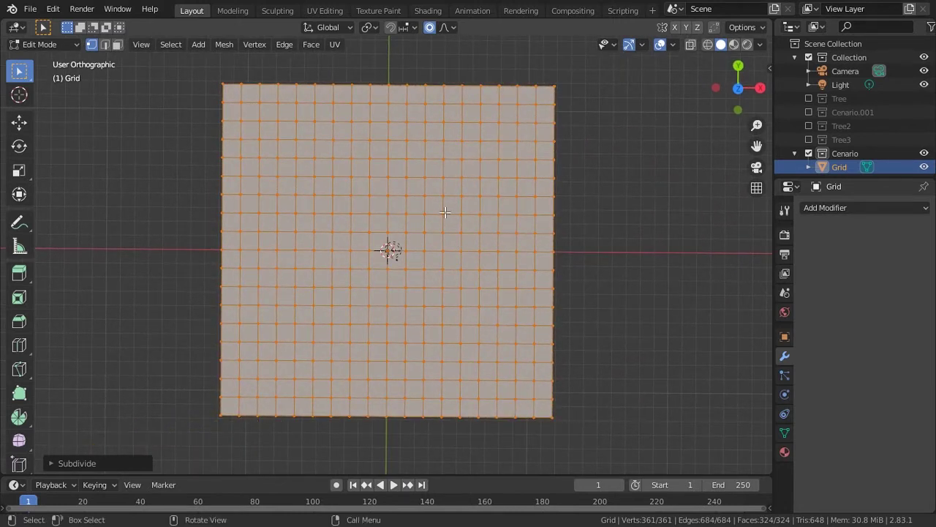
pyautogui.press('Tab')
# Switch to the Sculpting workspace and make the first raised strokes on the grid with the Draw brush
pyautogui.moveTo(455, 221); pyautogui.dragTo(407, 221, button='middle')
pyautogui.keyDown('ctrl'); pyautogui.moveTo(449, 288); pyautogui.dragTo(453, 247, button='middle'); pyautogui.keyUp('ctrl')
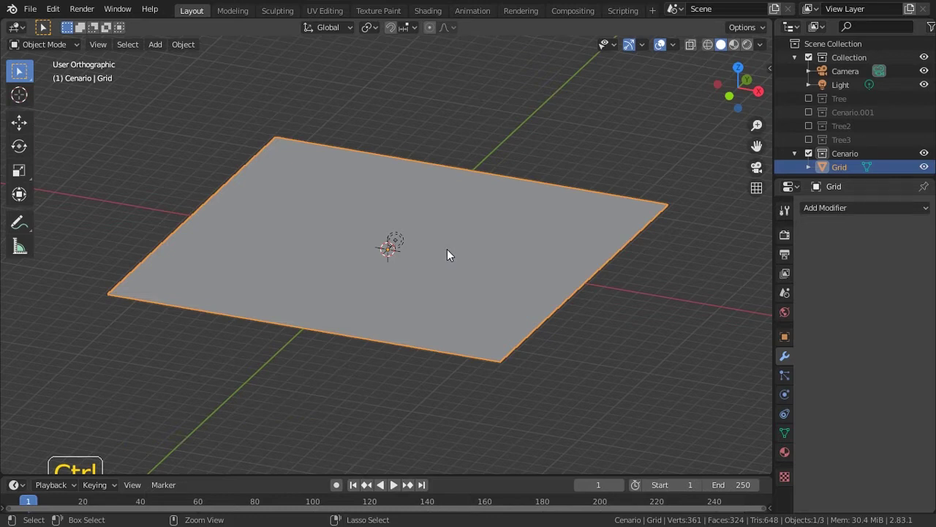
pyautogui.hotkey('ctrl', 'Tab')
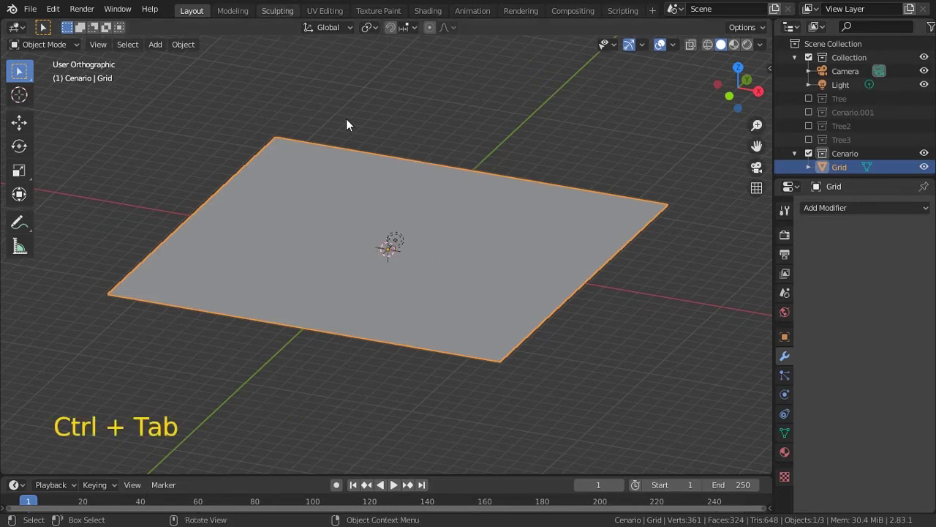
pyautogui.click(278, 10)
pyautogui.moveTo(460, 198)
pyautogui.mouseDown(button='middle')
pyautogui.moveTo(444, 301)
pyautogui.moveTo(472, 310)
pyautogui.moveTo(476, 329)
pyautogui.moveTo(435, 249)
pyautogui.moveTo(338, 213)
pyautogui.mouseUp(button='middle')
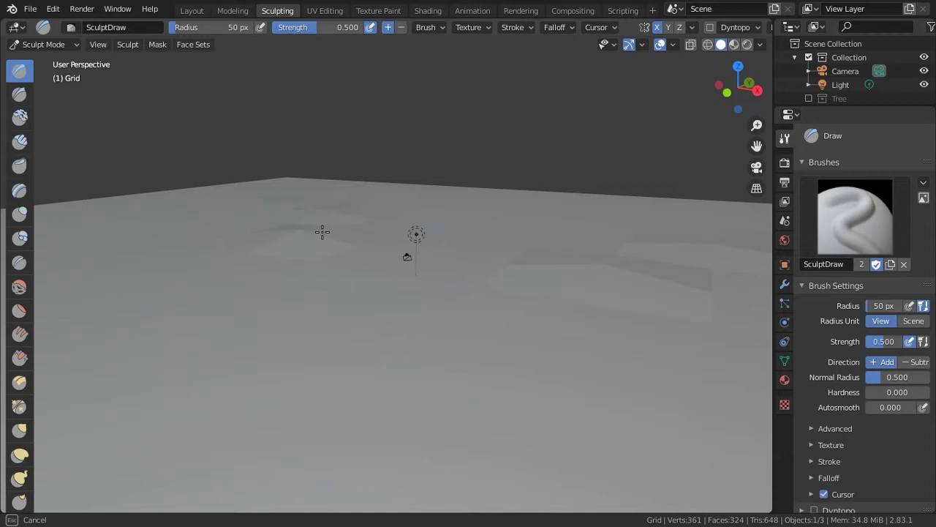
pyautogui.moveTo(516, 254); pyautogui.dragTo(591, 259)
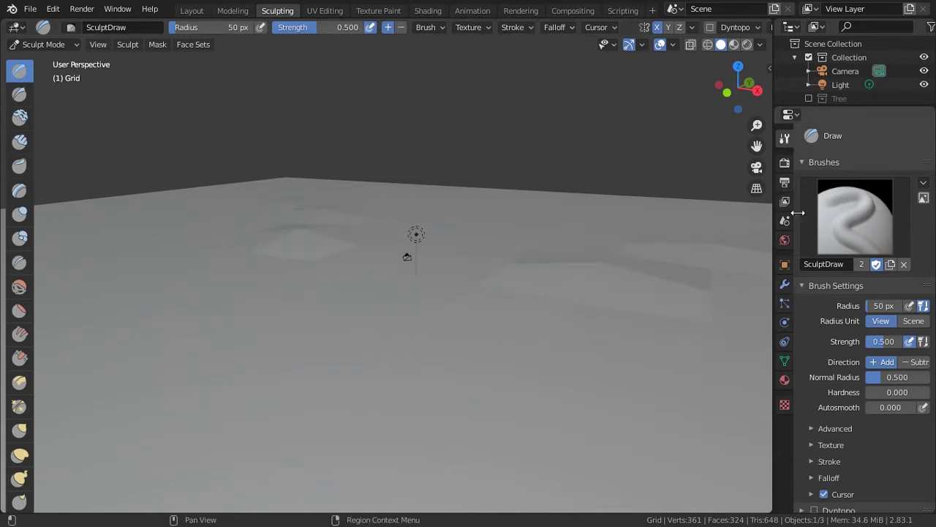
# Turn off X mirror symmetry for sculpting and enlarge the Draw brush radius to 139 px
pyautogui.scroll(-3, 827, 366)
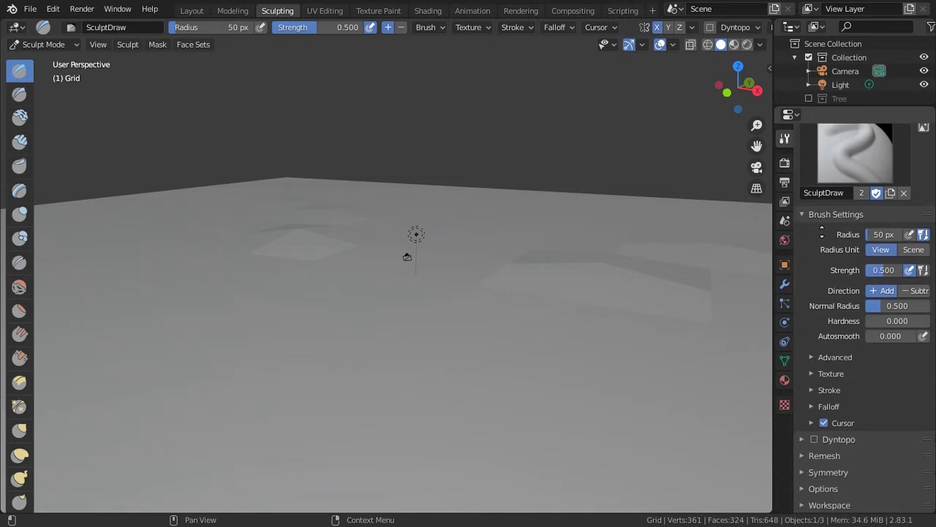
pyautogui.click(801, 470)
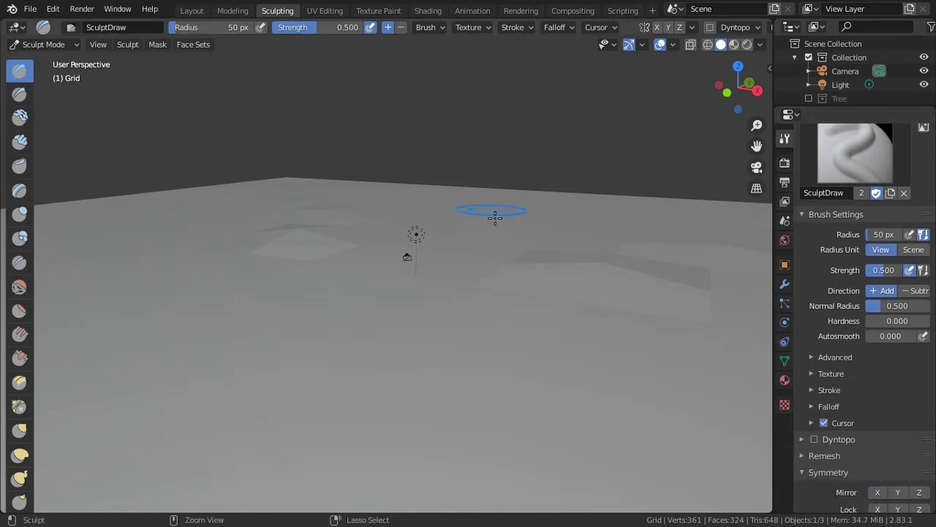
pyautogui.keyDown('ctrl'); pyautogui.moveTo(491, 211); pyautogui.dragTo(504, 291, button='middle'); pyautogui.keyUp('ctrl')
pyautogui.press('f')
pyautogui.click(516, 261)
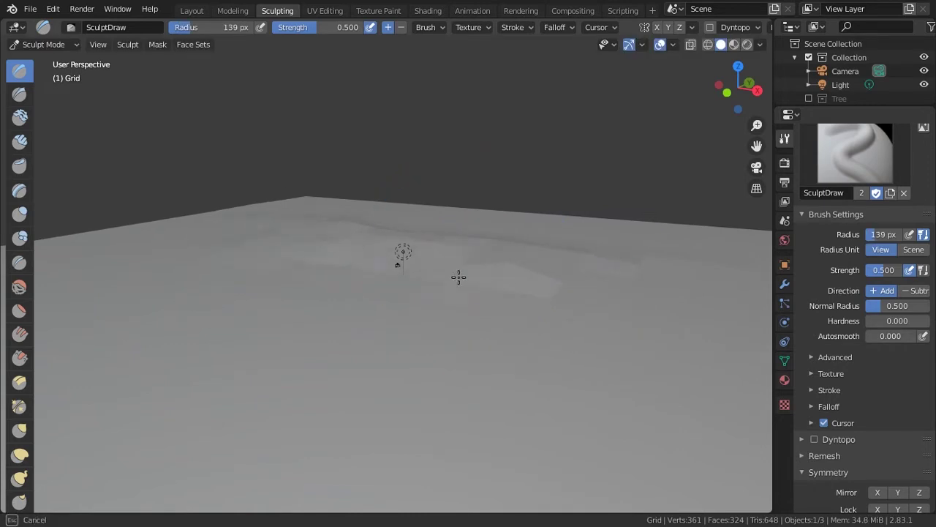
# Sculpt broad, gentle hills across the grid with the Draw brush, then return to the Layout workspace
pyautogui.moveTo(435, 242)
pyautogui.mouseDown(button='middle')
pyautogui.moveTo(458, 273)
pyautogui.moveTo(438, 336)
pyautogui.mouseUp(button='middle')
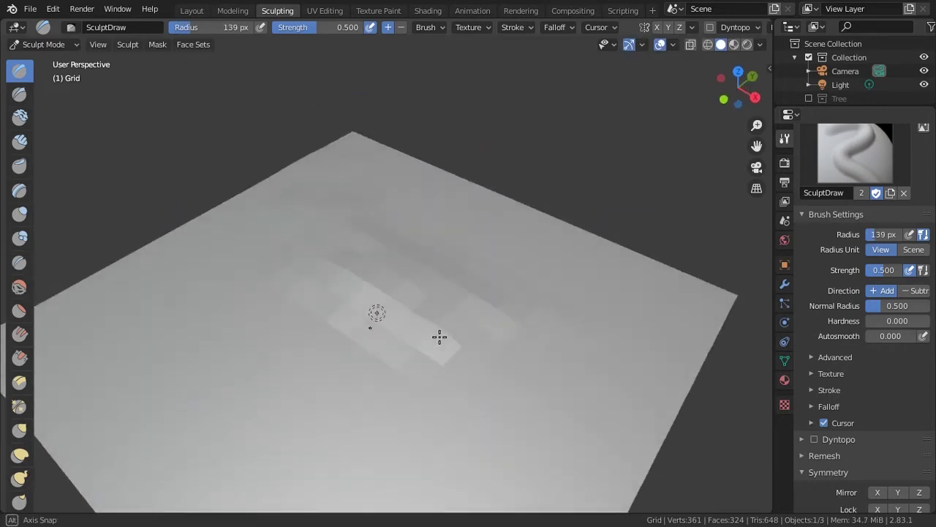
pyautogui.moveTo(392, 178); pyautogui.dragTo(620, 314)
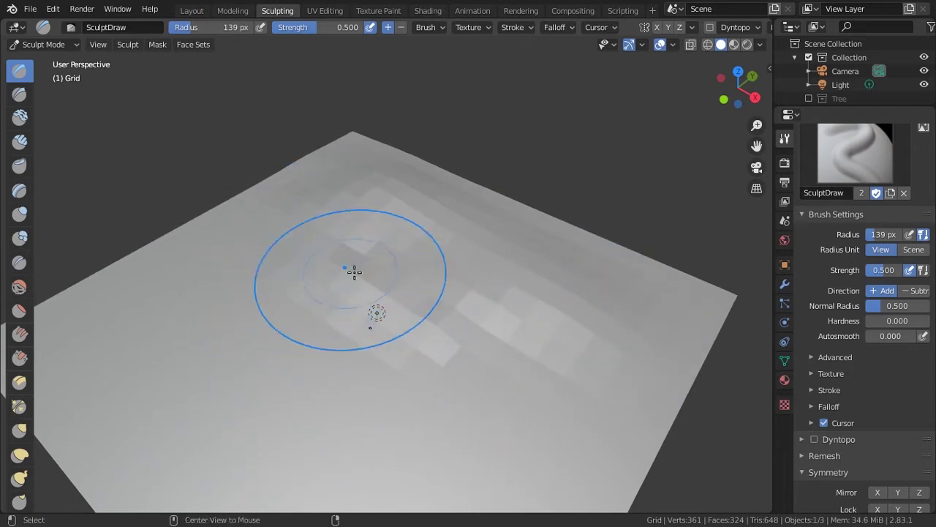
pyautogui.moveTo(417, 308)
pyautogui.mouseDown()
pyautogui.moveTo(361, 288)
pyautogui.moveTo(274, 280)
pyautogui.mouseUp()
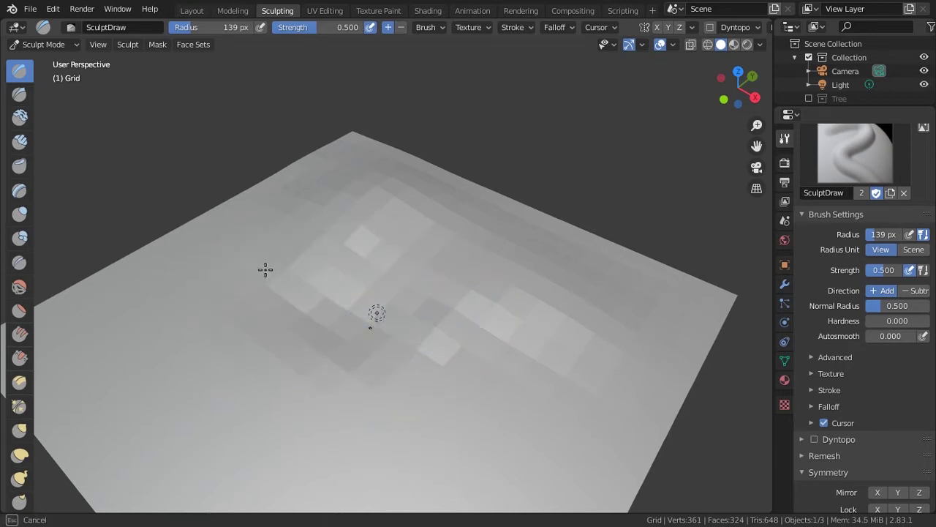
pyautogui.scroll(-2, 414, 359)
pyautogui.moveTo(414, 359); pyautogui.dragTo(234, 308, button='middle')
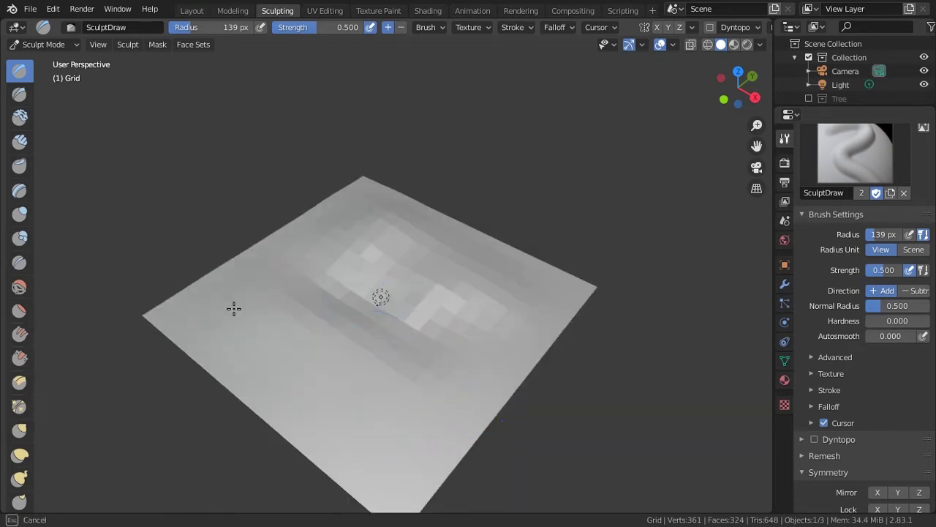
pyautogui.moveTo(366, 410)
pyautogui.mouseDown()
pyautogui.moveTo(403, 434)
pyautogui.moveTo(439, 395)
pyautogui.mouseUp()
pyautogui.moveTo(345, 264)
pyautogui.mouseDown(button='middle')
pyautogui.moveTo(376, 278)
pyautogui.moveTo(345, 291)
pyautogui.moveTo(420, 366)
pyautogui.moveTo(529, 299)
pyautogui.moveTo(483, 334)
pyautogui.moveTo(407, 341)
pyautogui.mouseUp(button='middle')
pyautogui.moveTo(413, 356)
pyautogui.mouseDown()
pyautogui.moveTo(345, 317)
pyautogui.moveTo(381, 351)
pyautogui.mouseUp()
pyautogui.moveTo(431, 319)
pyautogui.mouseDown()
pyautogui.moveTo(280, 324)
pyautogui.moveTo(373, 387)
pyautogui.mouseUp()
pyautogui.moveTo(424, 259)
pyautogui.mouseDown(button='middle')
pyautogui.moveTo(559, 267)
pyautogui.moveTo(458, 292)
pyautogui.mouseUp(button='middle')
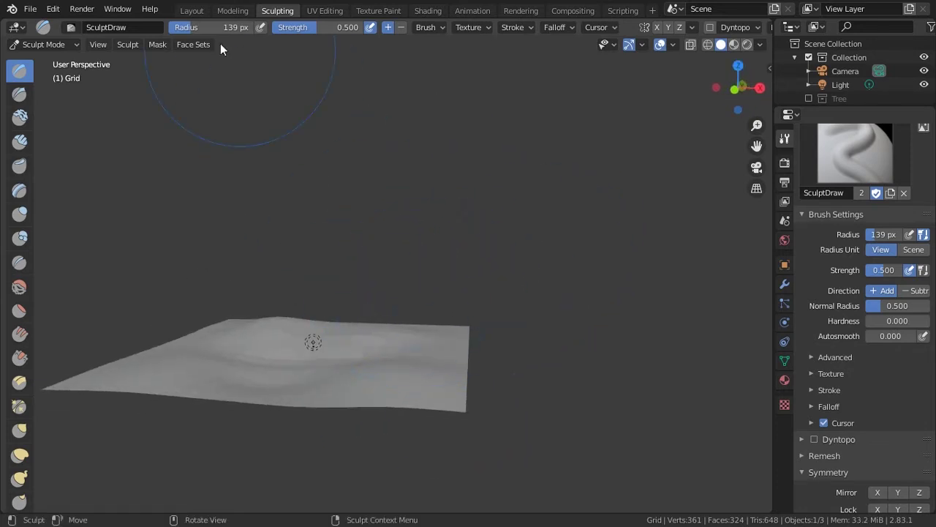
pyautogui.click(191, 11)
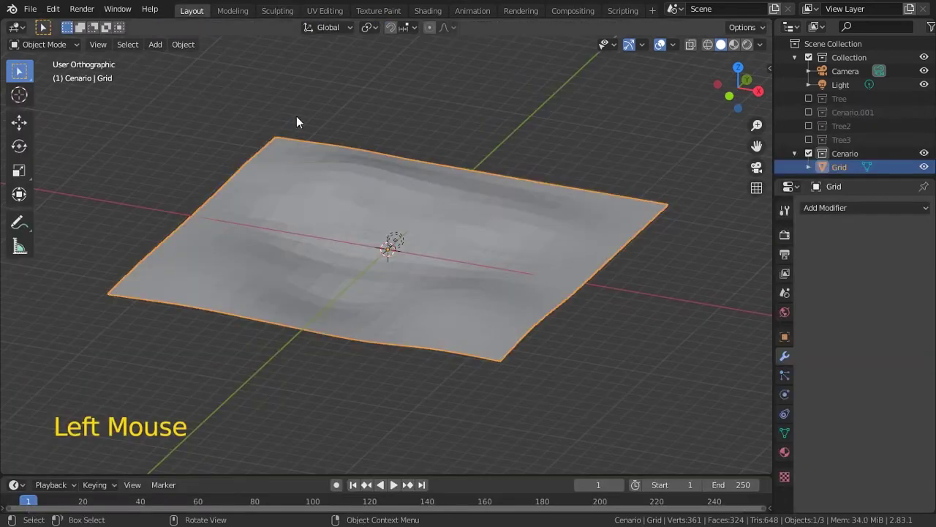
pyautogui.click(277, 10)
pyautogui.moveTo(397, 210)
pyautogui.mouseDown(button='middle')
pyautogui.moveTo(525, 291)
pyautogui.moveTo(510, 336)
pyautogui.mouseUp(button='middle')
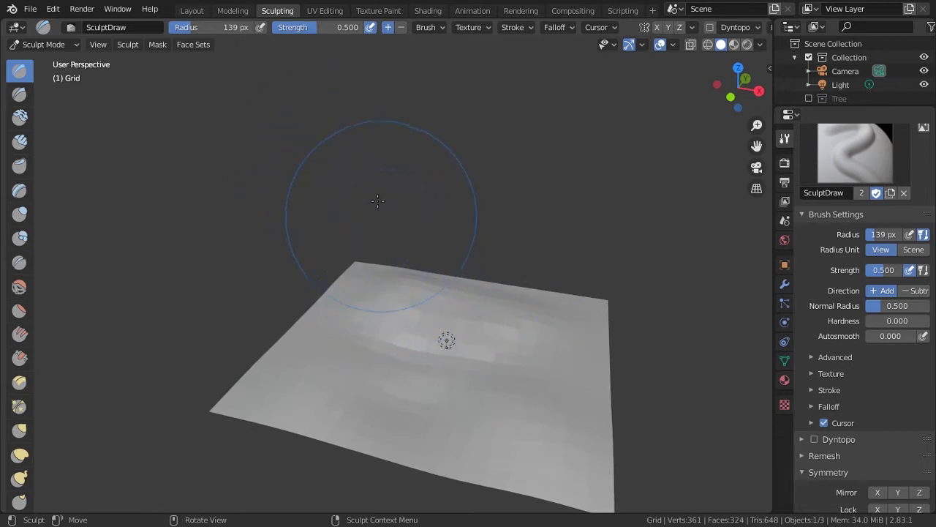
pyautogui.click(378, 10)
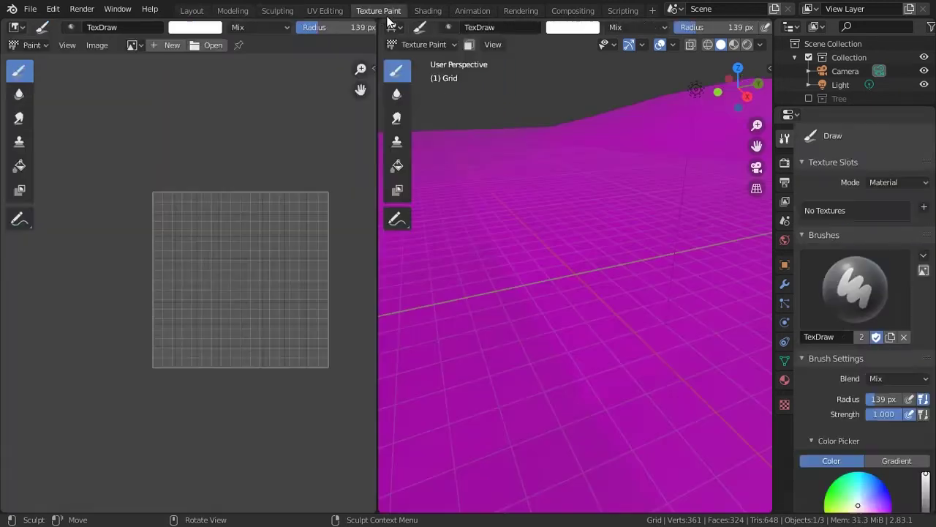
pyautogui.click(193, 11)
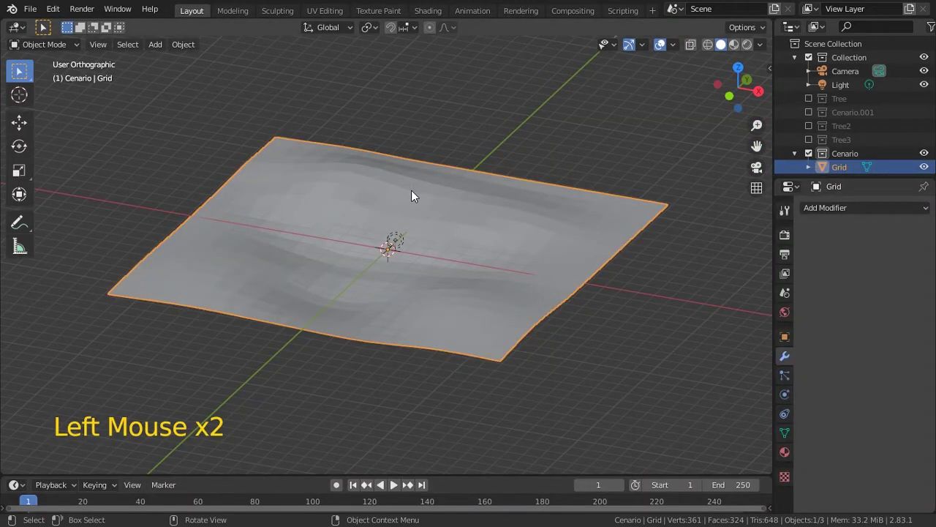
pyautogui.hotkey('ctrl', 'Tab')
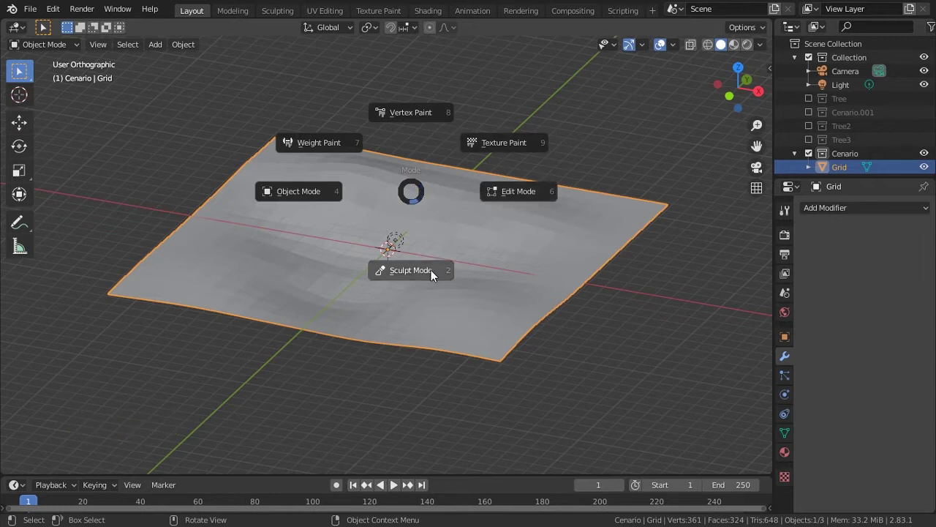
pyautogui.press('Escape')
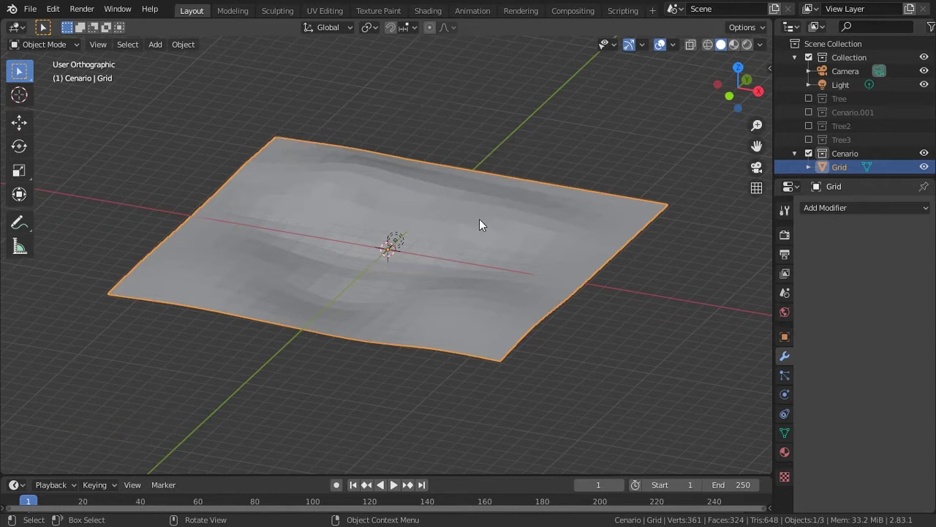
# Apply Shade Smooth to the sculpted grid and save the file
pyautogui.rightClick(434, 171)
pyautogui.click(429, 171)
pyautogui.moveTo(428, 159); pyautogui.dragTo(459, 285, button='middle')
pyautogui.hotkey('ctrl', 's')
pyautogui.keyDown('shift'); pyautogui.moveTo(455, 231); pyautogui.dragTo(496, 191, button='middle'); pyautogui.keyUp('shift')
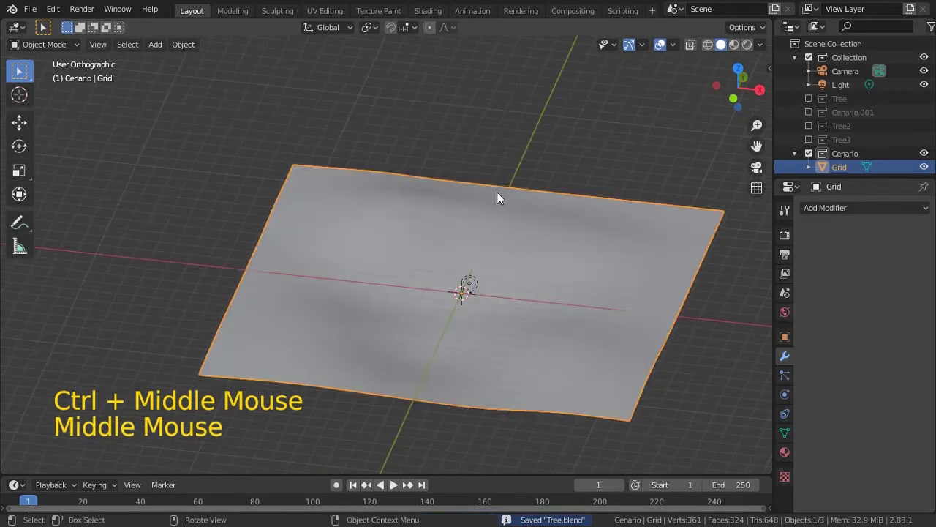
# Set up a low perspective view across the terrain and align the camera to that view
pyautogui.press('KP_0')
pyautogui.press('KP_0')
pyautogui.moveTo(490, 287); pyautogui.dragTo(503, 268, button='middle')
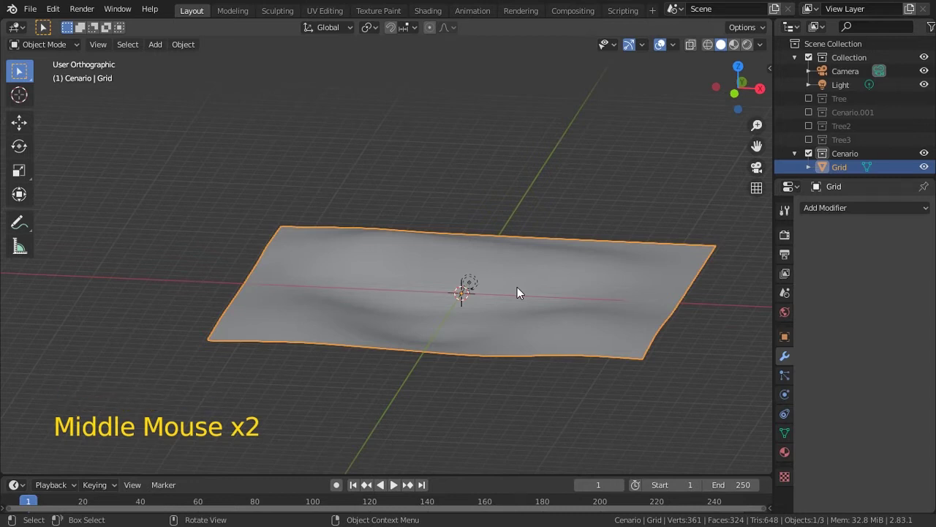
pyautogui.press('KP_5')
pyautogui.moveTo(517, 286); pyautogui.dragTo(461, 224, button='middle')
pyautogui.press('ctrl+alt+KP_0')
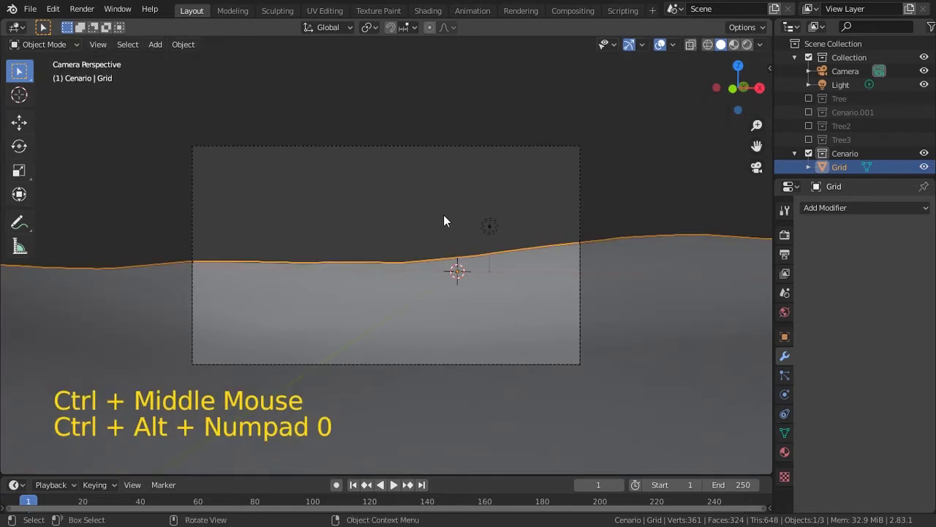
# Enable Lock Camera to View and adjust the camera framing of the terrain
pyautogui.press('n')
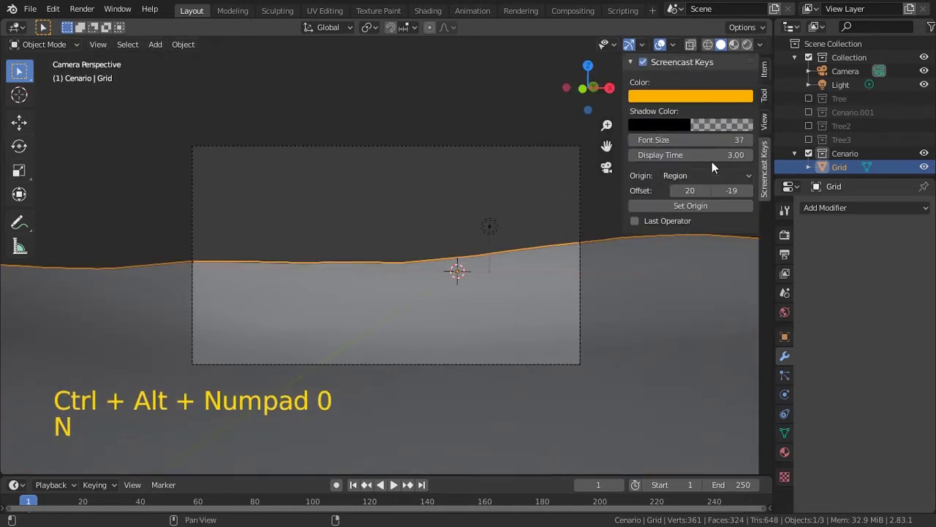
pyautogui.click(764, 121)
pyautogui.click(747, 230)
pyautogui.keyDown('ctrl'); pyautogui.moveTo(439, 292); pyautogui.dragTo(468, 255, button='middle'); pyautogui.keyUp('ctrl')
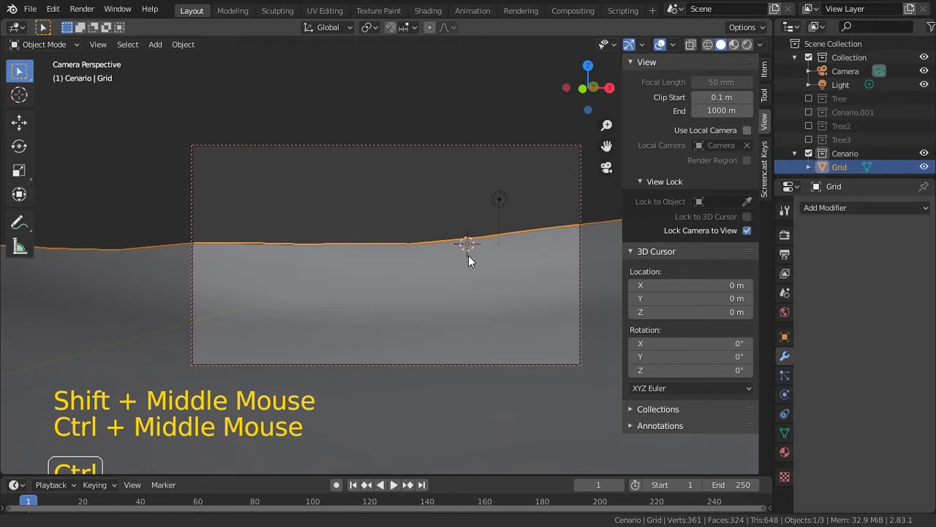
# Set the camera's clip end distance to 2000 m
pyautogui.click(846, 71)
pyautogui.click(785, 394)
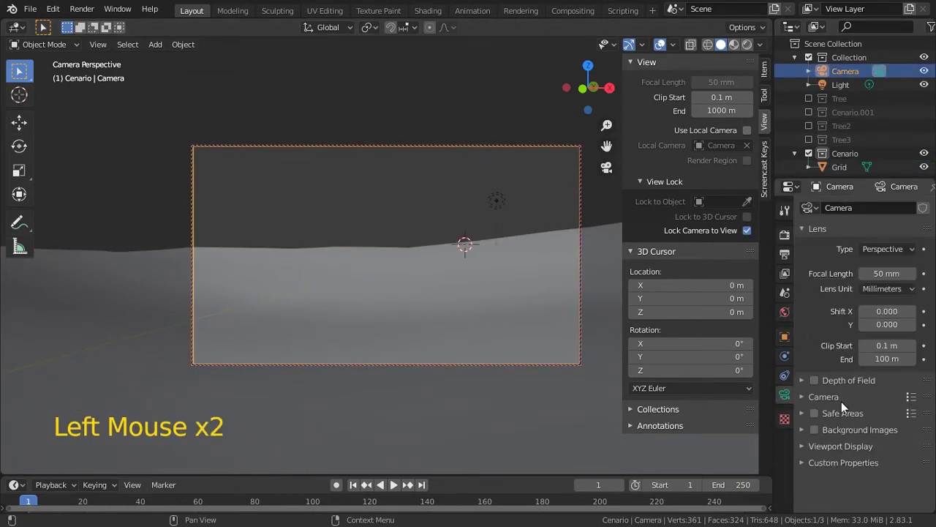
pyautogui.click(887, 358)
pyautogui.write('2k')
pyautogui.press('Return')
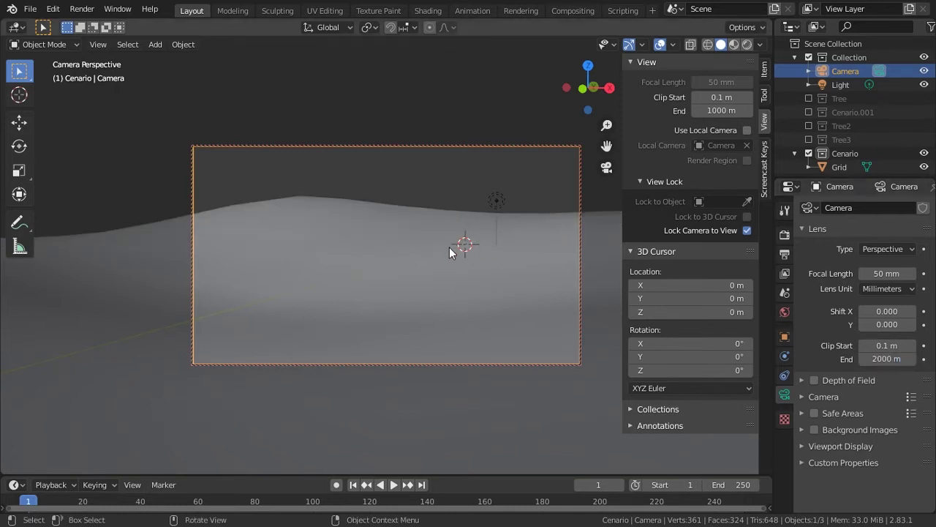
# Refine the camera framing of the hills, fit the camera frame to the viewport and save the file
pyautogui.moveTo(449, 259)
pyautogui.keyDown('ctrl'); pyautogui.mouseDown(button='middle')
pyautogui.moveTo(446, 334)
pyautogui.moveTo(456, 253)
pyautogui.moveTo(462, 303)
pyautogui.moveTo(452, 260)
pyautogui.moveTo(435, 264)
pyautogui.moveTo(454, 249)
pyautogui.mouseUp(button='middle'); pyautogui.keyUp('ctrl')
pyautogui.press('Home')
pyautogui.hotkey('ctrl', 's')
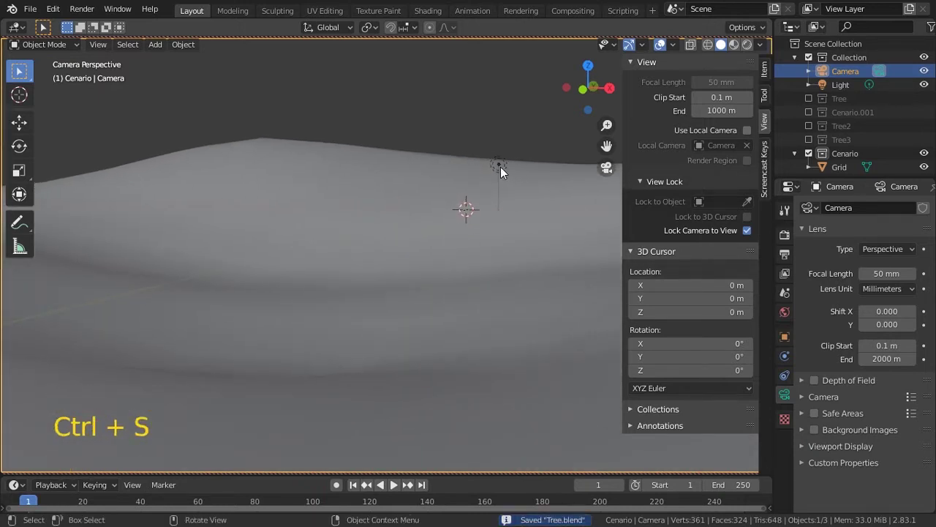
# Move the light up high above the terrain in the front view
pyautogui.click(500, 163)
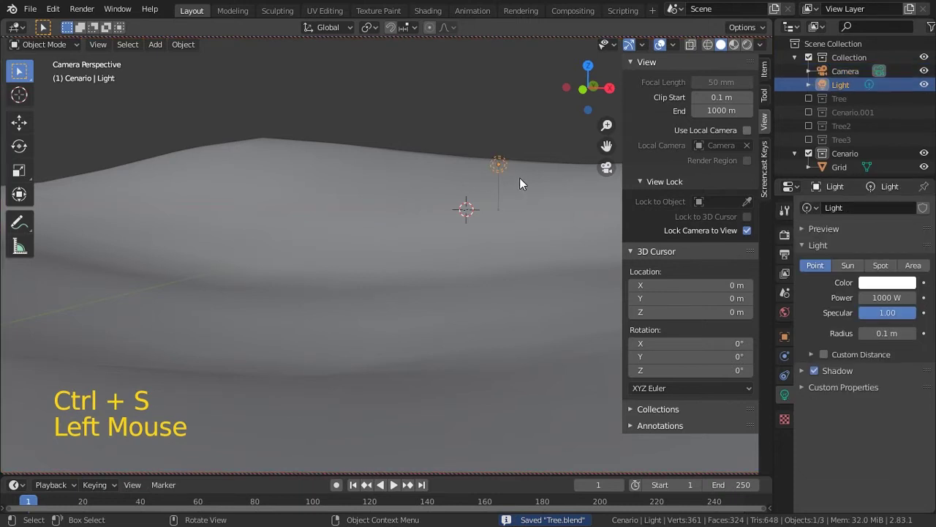
pyautogui.press('KP_1')
pyautogui.moveTo(510, 177); pyautogui.dragTo(492, 198, button='middle')
pyautogui.press('KP_5')
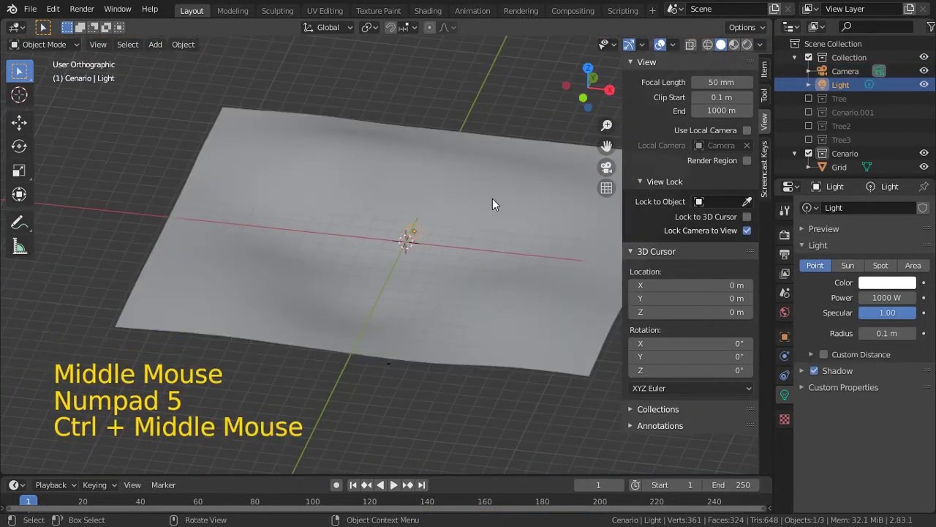
pyautogui.press('KP_1')
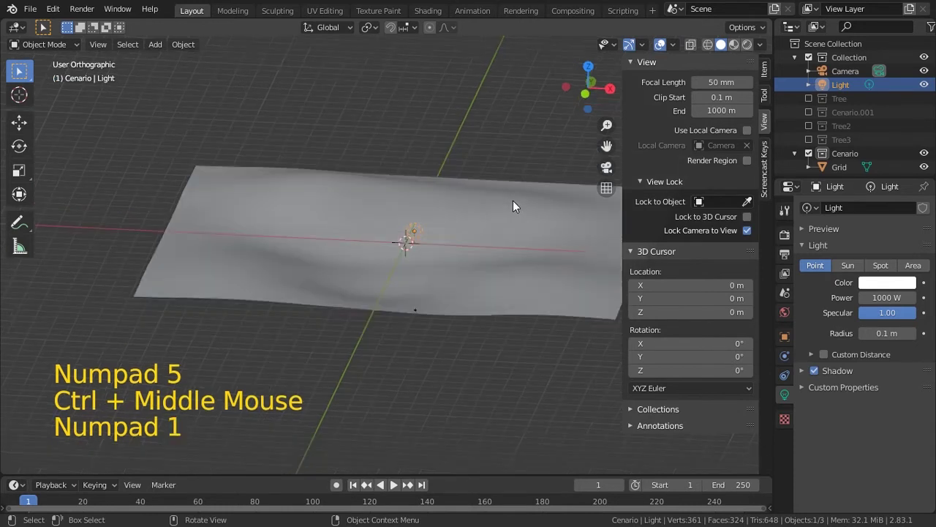
pyautogui.press('g')
pyautogui.click(496, 136)
# Change the light to a Sun with a strength of 5, check it in rendered shading and save the file
pyautogui.click(848, 265)
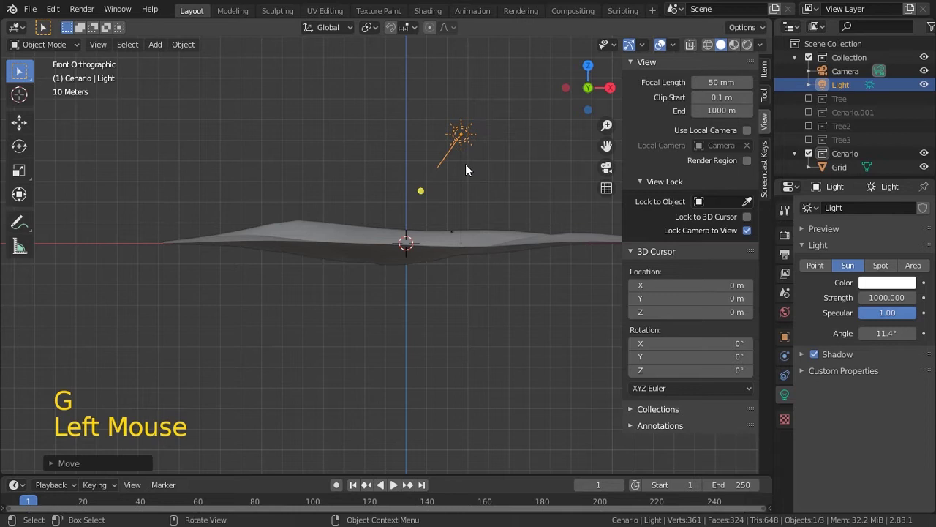
pyautogui.moveTo(486, 223); pyautogui.dragTo(408, 241, button='middle')
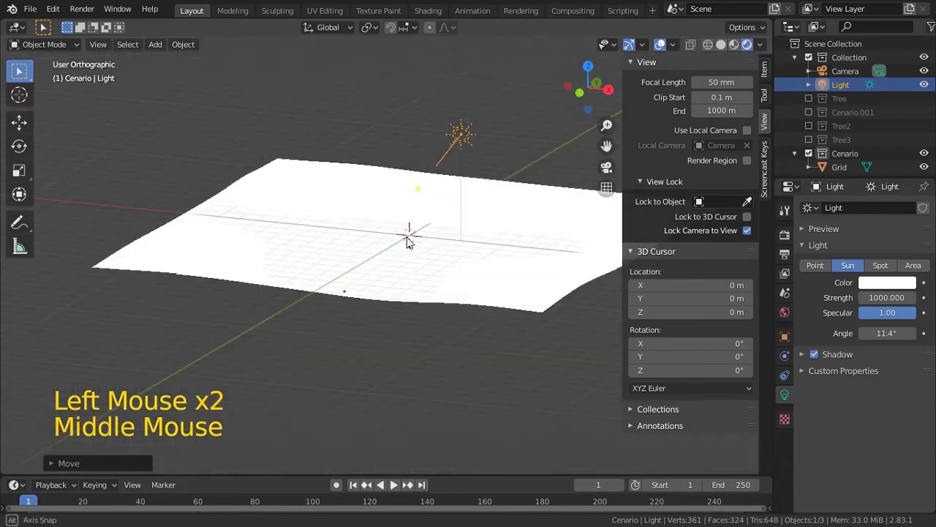
pyautogui.moveTo(408, 243); pyautogui.dragTo(409, 259, button='middle')
pyautogui.click(891, 298)
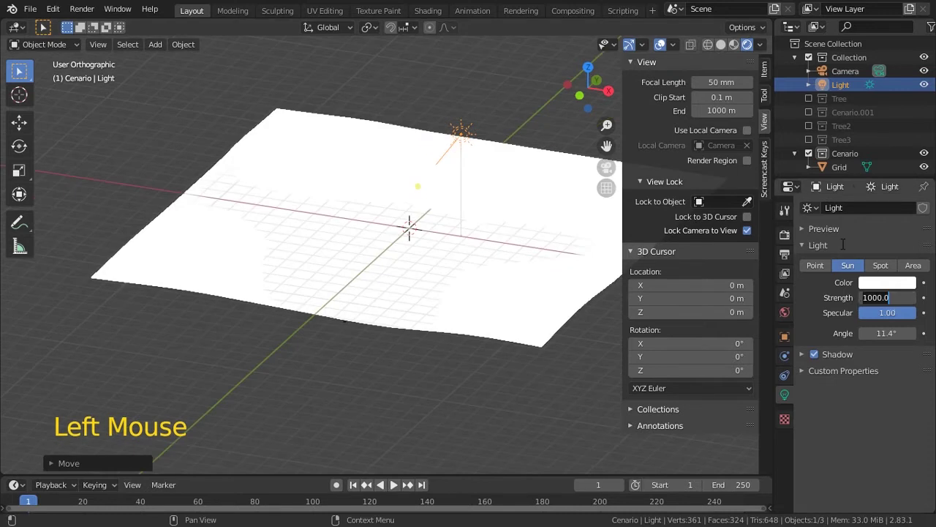
pyautogui.write('5.')
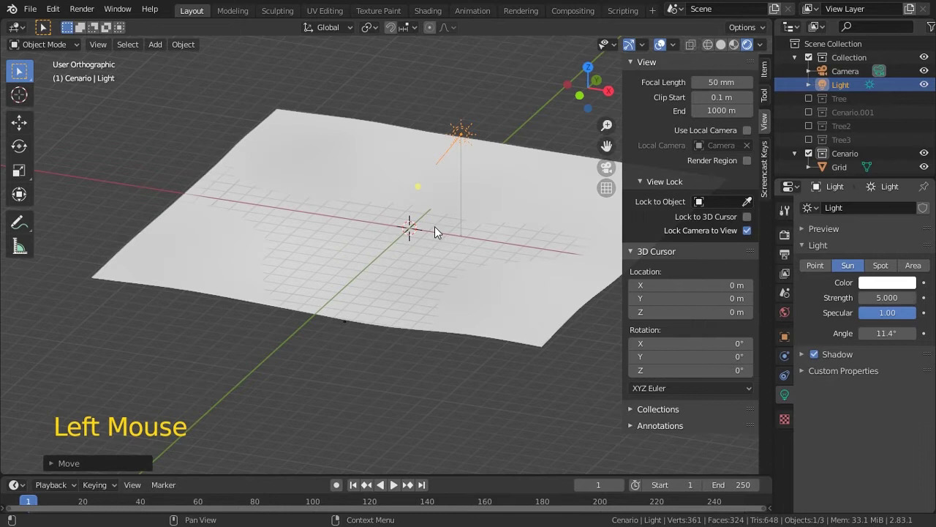
pyautogui.moveTo(435, 226); pyautogui.dragTo(485, 238, button='middle')
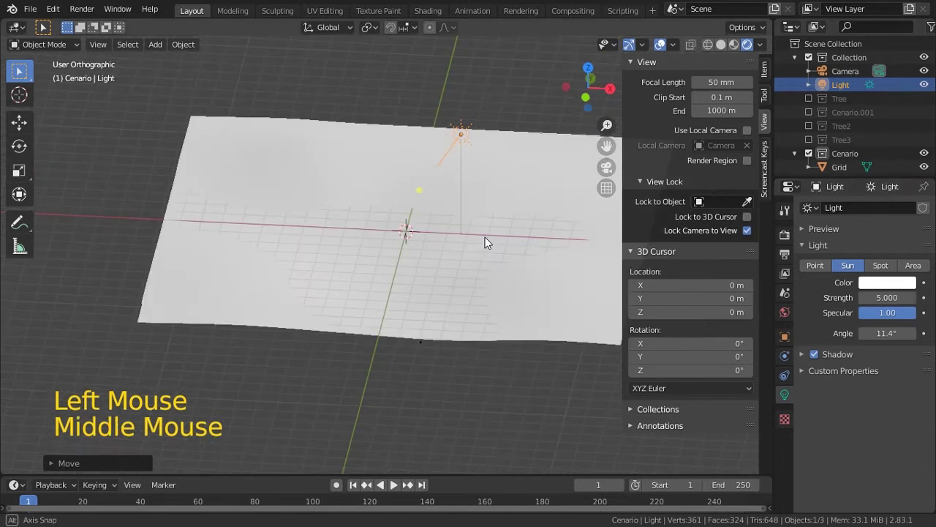
pyautogui.hotkey('ctrl', 's')
# Rotate the sun light in the side view to change its shining direction
pyautogui.moveTo(462, 173); pyautogui.dragTo(419, 190, button='middle')
pyautogui.press('KP_3')
pyautogui.press('r')
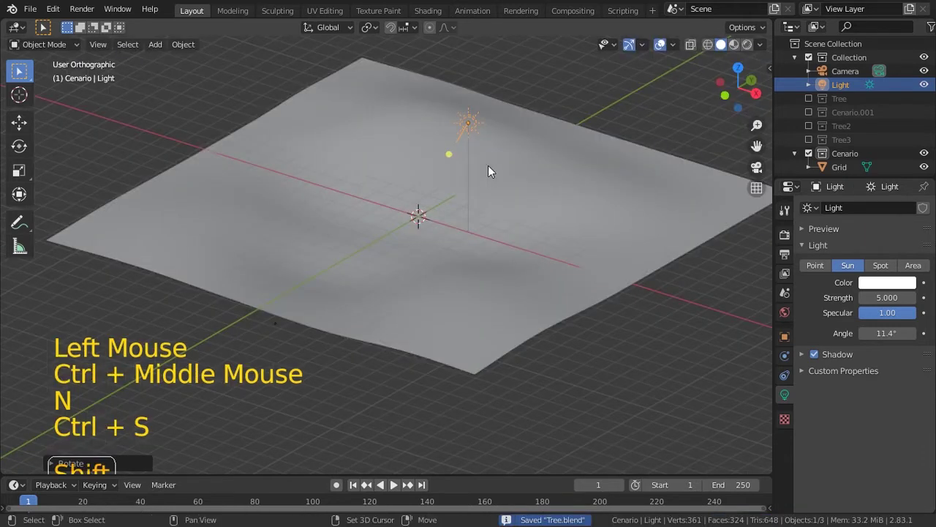
# Add a particle system of type Hair to the ground grid
pyautogui.moveTo(487, 166); pyautogui.dragTo(562, 209, button='middle')
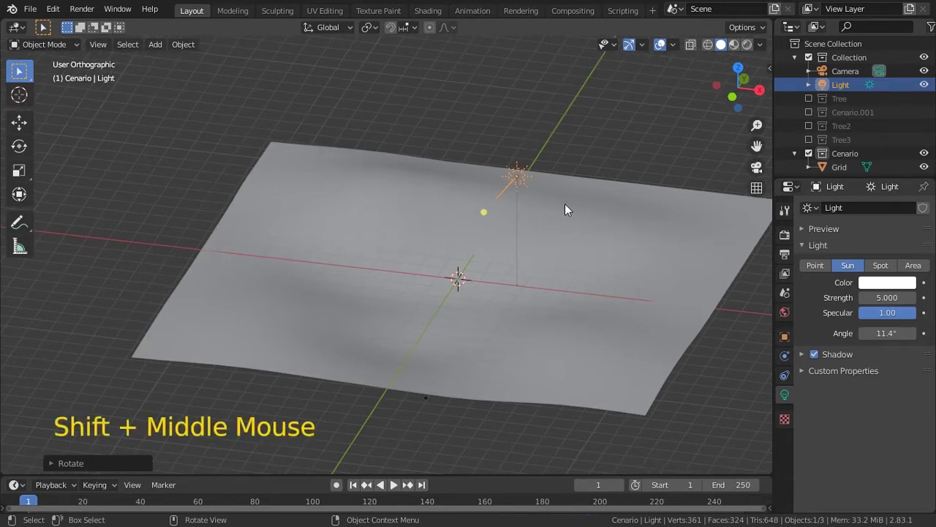
pyautogui.click(579, 198)
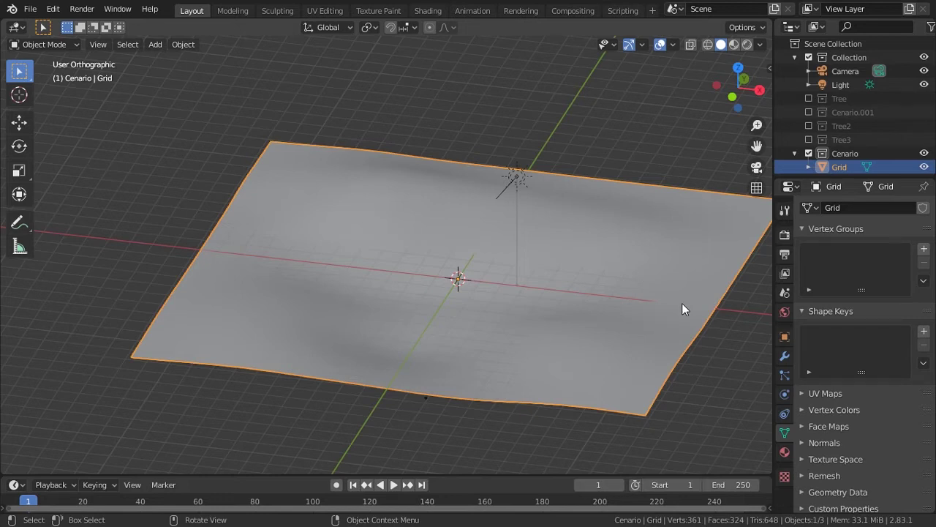
pyautogui.click(786, 374)
pyautogui.click(924, 209)
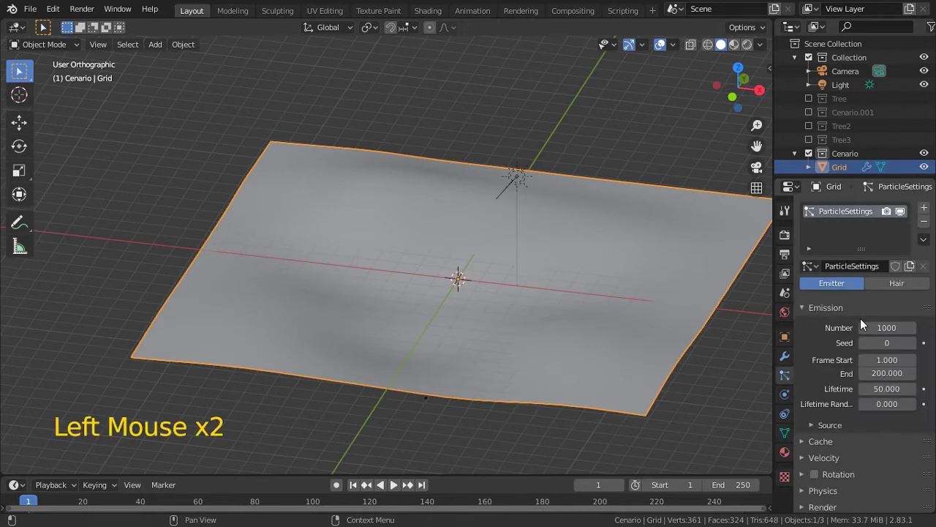
pyautogui.click(884, 282)
pyautogui.moveTo(835, 371); pyautogui.dragTo(826, 288, button='middle')
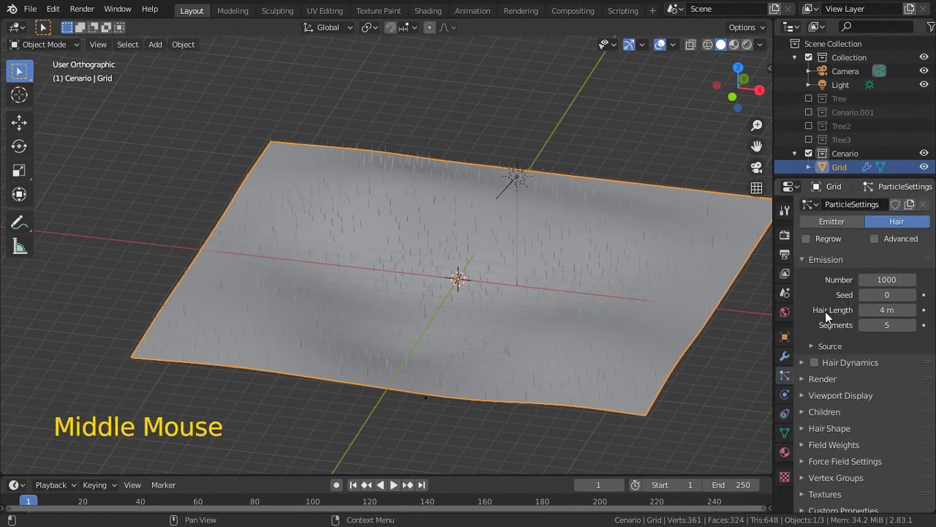
# Set the grid's hair particles to render as Object and open the choice of instance object
pyautogui.click(807, 378)
pyautogui.moveTo(826, 425); pyautogui.dragTo(818, 270, button='middle')
pyautogui.click(877, 248)
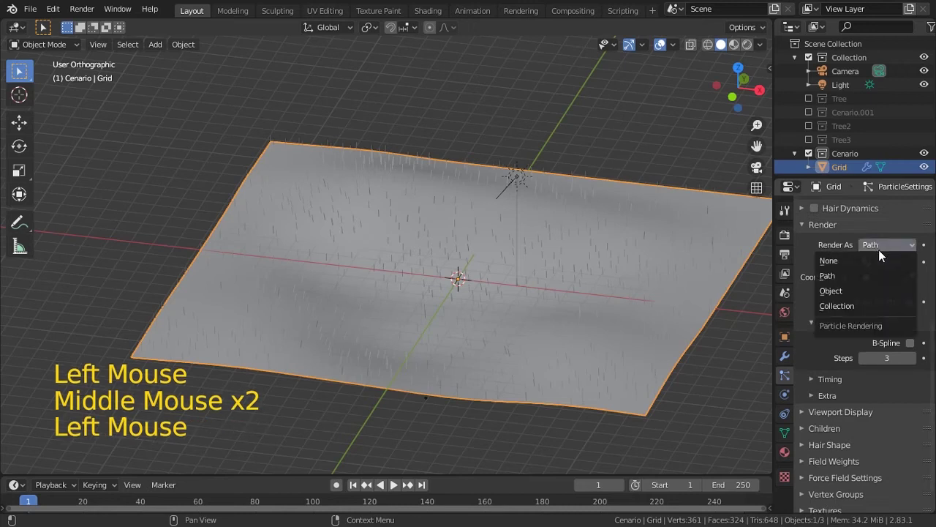
pyautogui.click(864, 289)
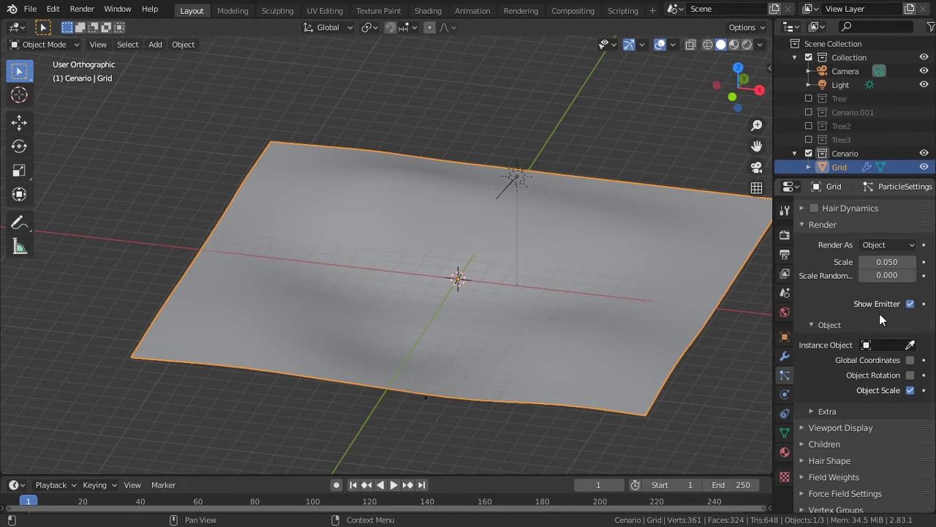
pyautogui.click(889, 344)
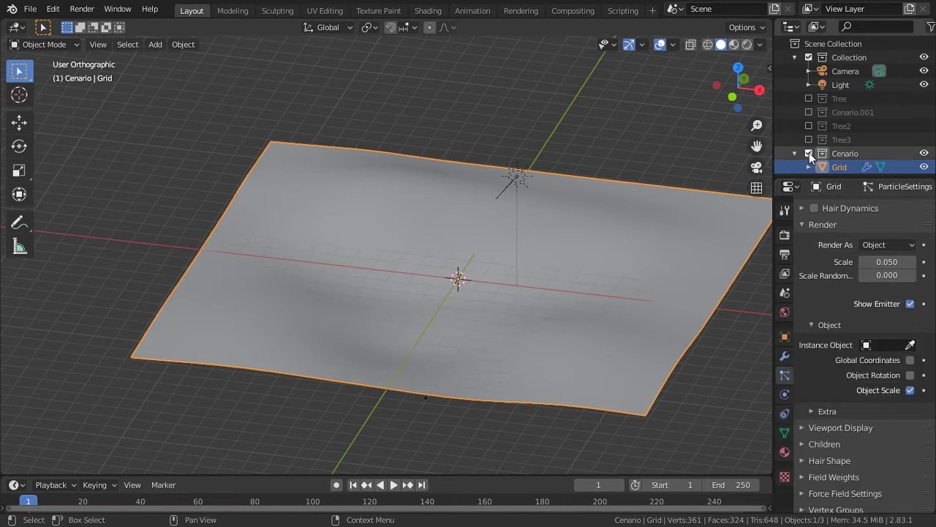
# Show the Tree3 collection in place of Cenario to check the tree's object name, and restore the Cenario collection
pyautogui.click(809, 152)
pyautogui.click(809, 139)
pyautogui.click(461, 269)
pyautogui.press('KP_Decimal')
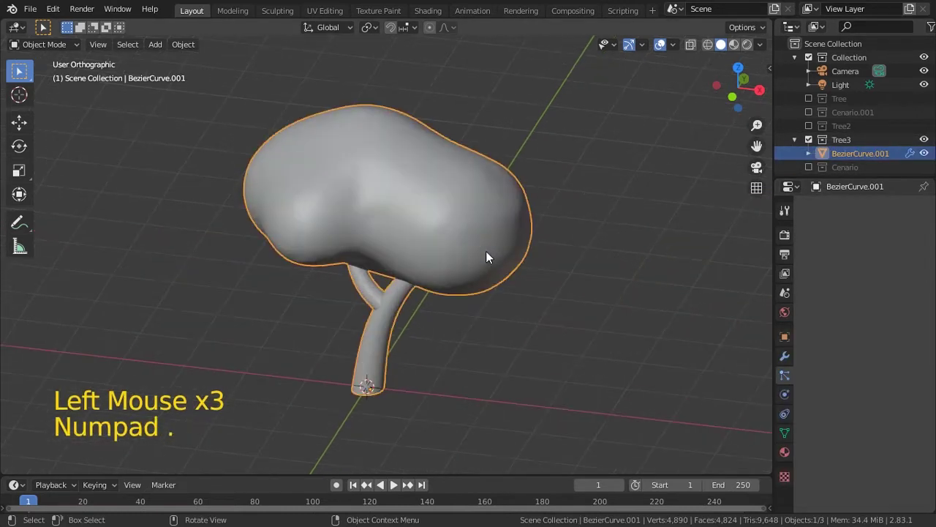
pyautogui.press('Tab')
pyautogui.press('Tab')
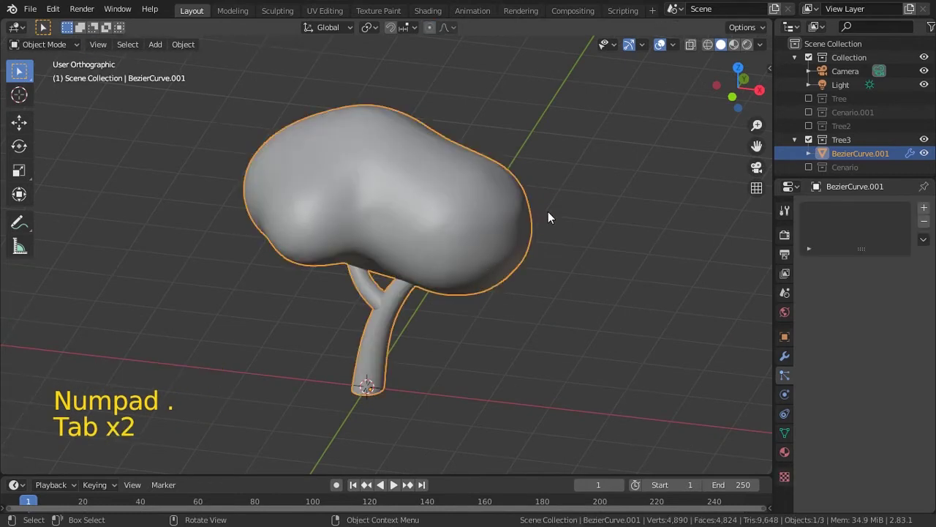
pyautogui.keyDown('ctrl'); pyautogui.moveTo(531, 197); pyautogui.dragTo(535, 227, button='middle'); pyautogui.keyUp('ctrl')
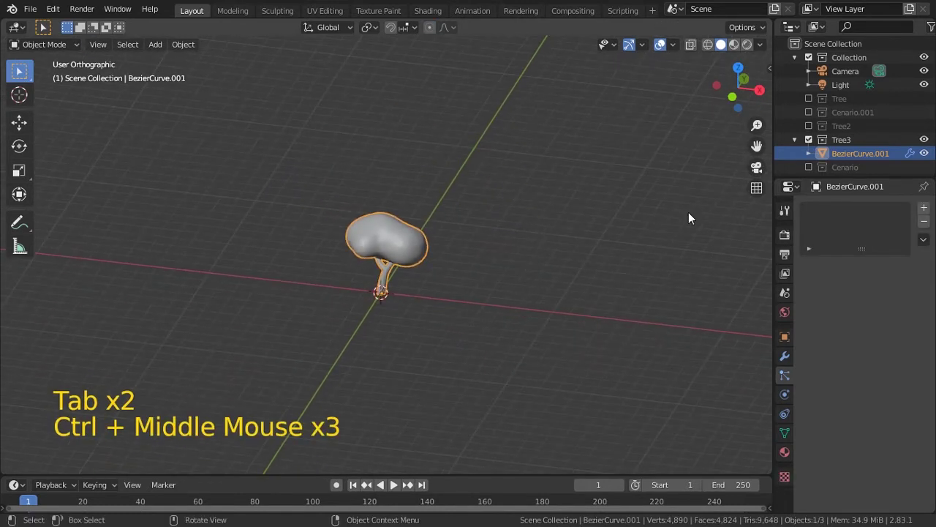
pyautogui.click(808, 140)
pyautogui.click(808, 152)
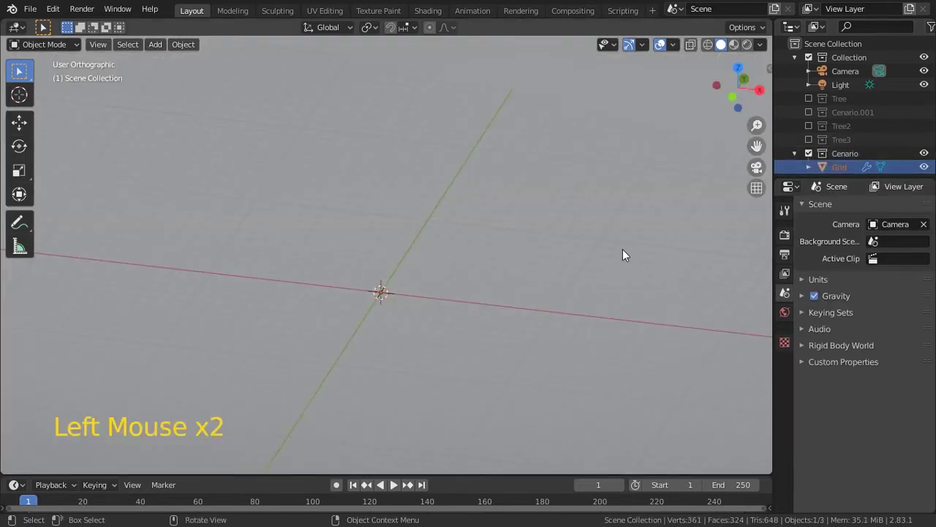
pyautogui.click(785, 375)
pyautogui.moveTo(899, 470); pyautogui.dragTo(838, 234, button='middle')
pyautogui.click(884, 331)
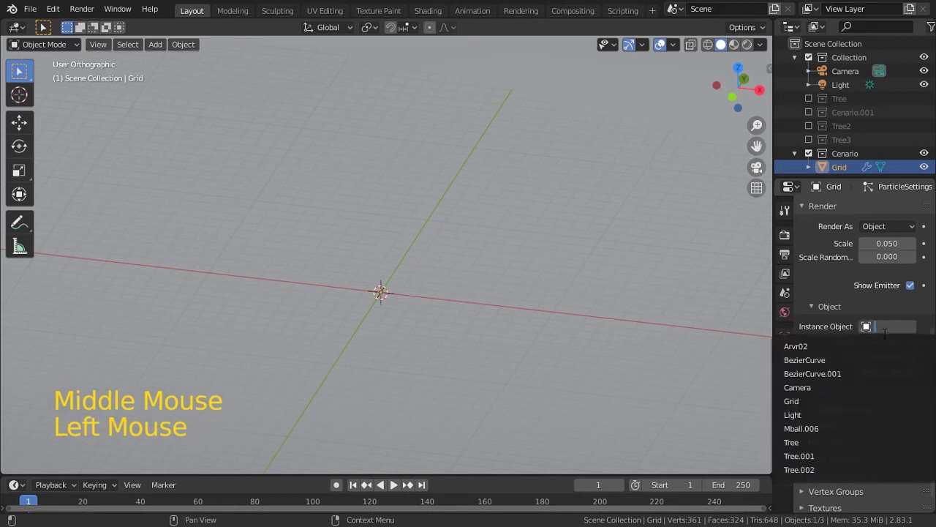
pyautogui.write('tr')
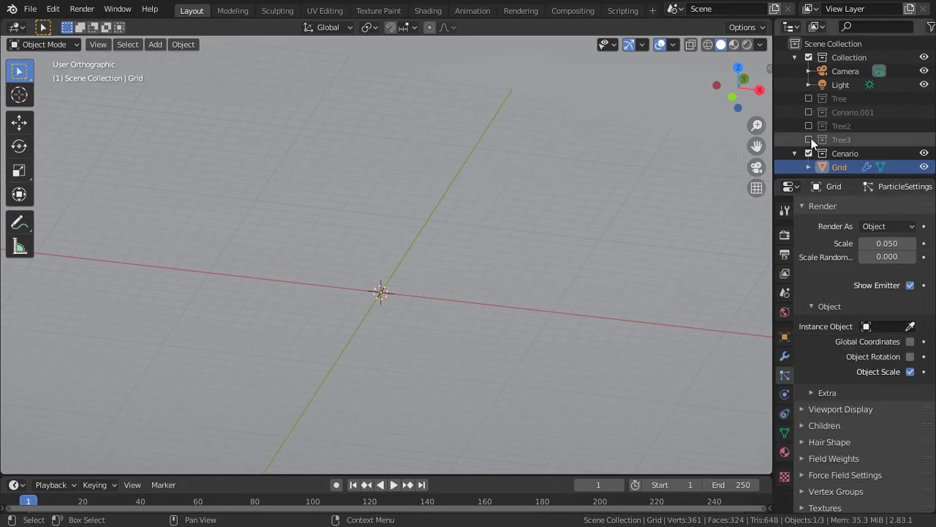
# Rename the tree object in the Tree3 collection as Arvr04 and exclude that collection from the view layer again
pyautogui.click(809, 139)
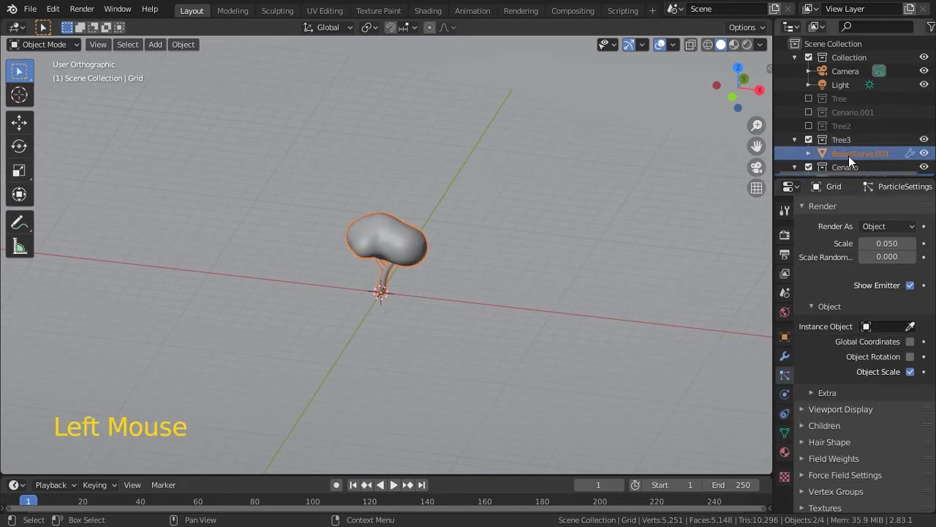
pyautogui.click(851, 154)
pyautogui.doubleClick(852, 154)
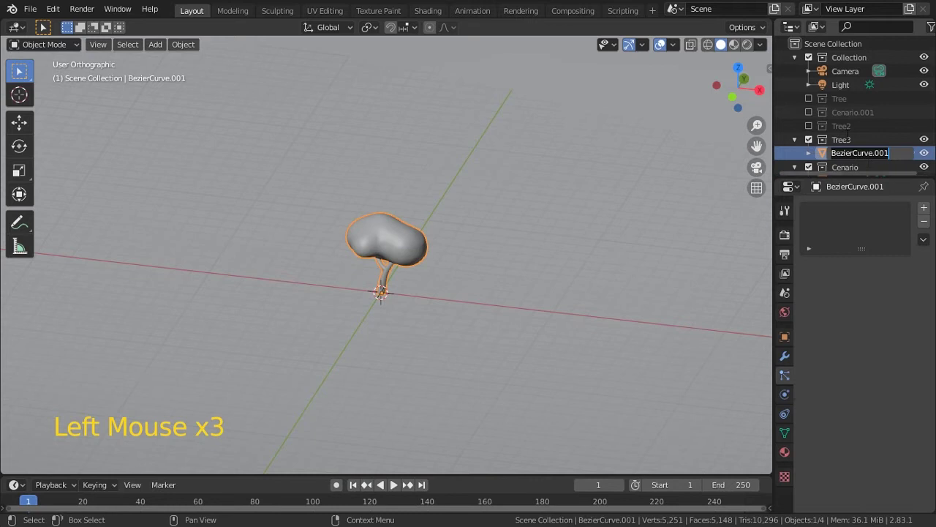
pyautogui.write('Tree')
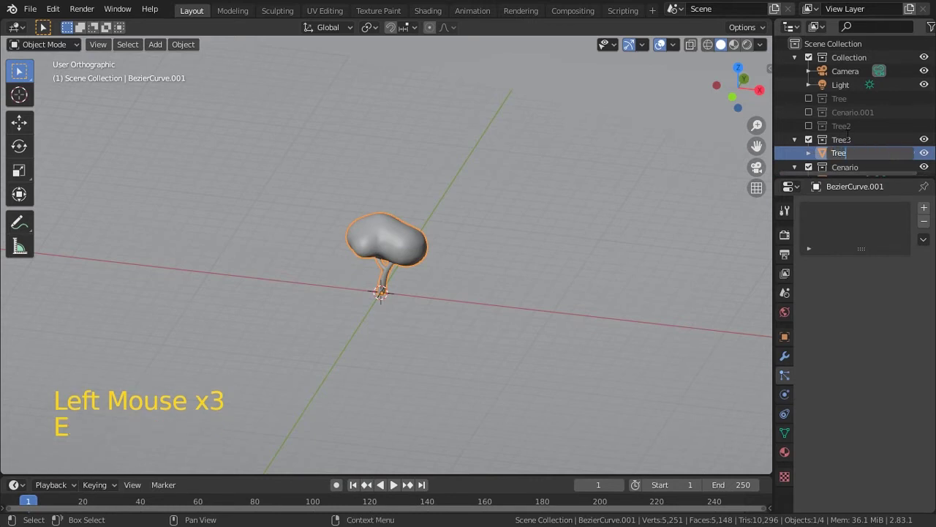
pyautogui.press('BackSpace')
pyautogui.press('BackSpace')
pyautogui.press('BackSpace')
pyautogui.press('BackSpace')
pyautogui.write('Arv')
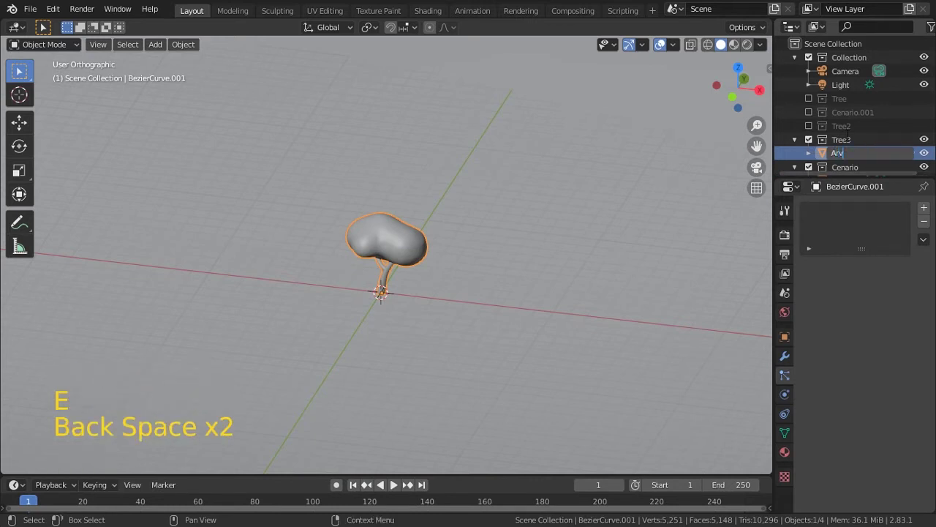
pyautogui.write('r04')
pyautogui.press('Return')
pyautogui.click(808, 139)
# Set Arvr04 as the instance object of the ground grid's hair particles
pyautogui.click(839, 166)
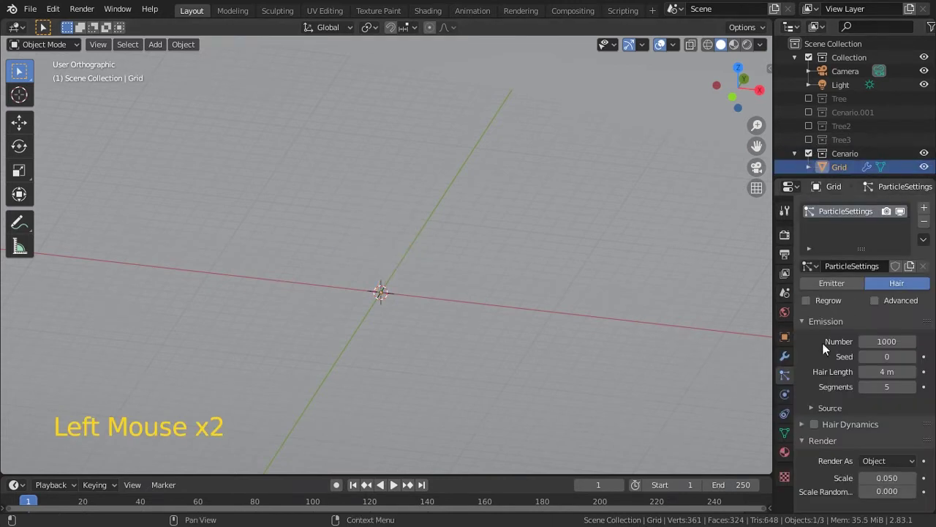
pyautogui.click(892, 463)
pyautogui.moveTo(816, 488); pyautogui.dragTo(882, 358, button='middle')
pyautogui.click(885, 351)
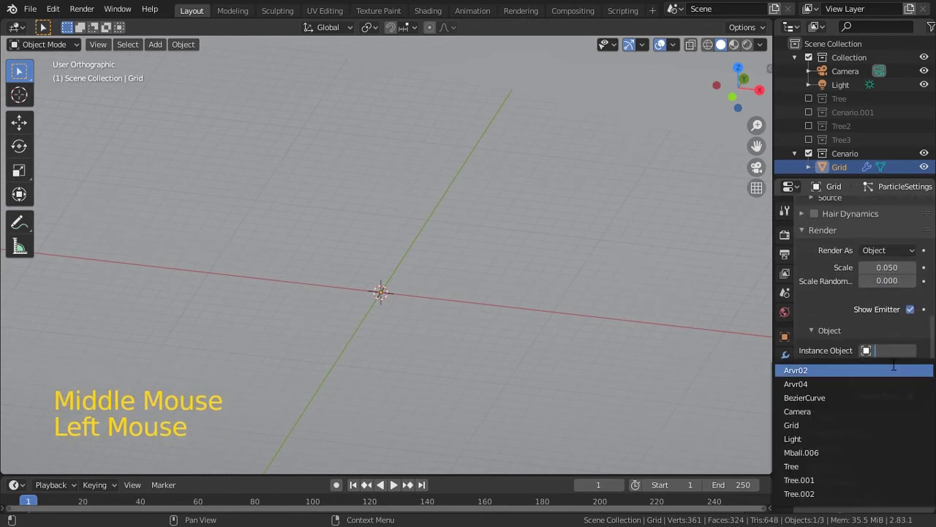
pyautogui.click(886, 369)
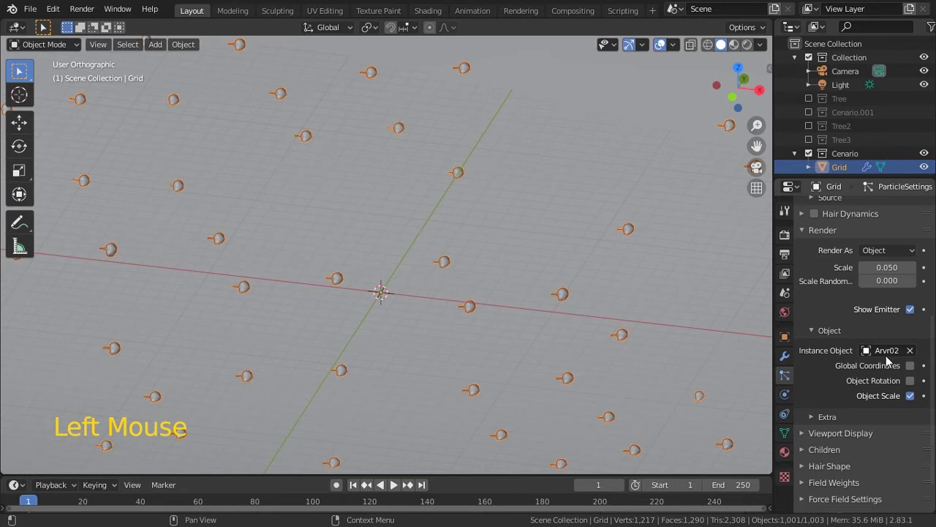
pyautogui.click(885, 351)
pyautogui.click(862, 395)
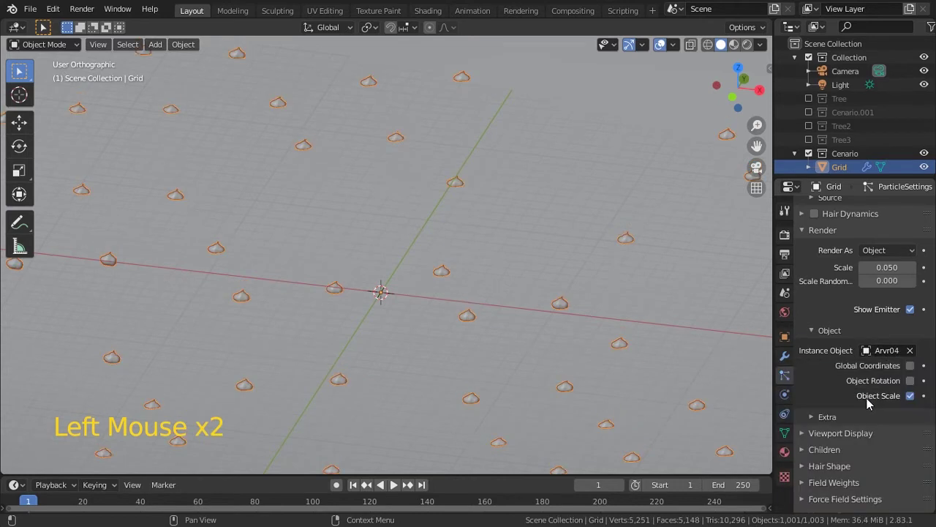
pyautogui.keyDown('ctrl'); pyautogui.moveTo(526, 240); pyautogui.dragTo(568, 293, button='middle'); pyautogui.keyUp('ctrl')
pyautogui.moveTo(857, 267); pyautogui.dragTo(826, 279, button='middle')
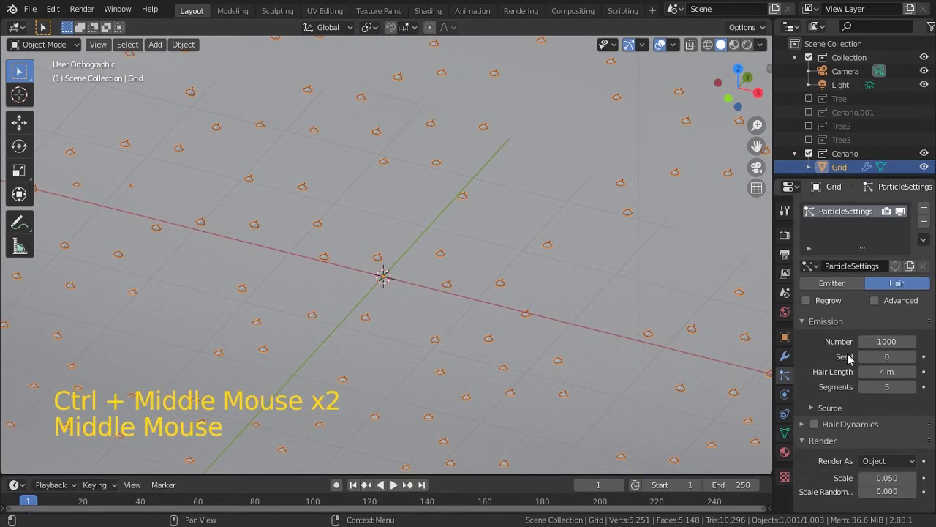
pyautogui.moveTo(822, 327); pyautogui.dragTo(836, 422, button='middle')
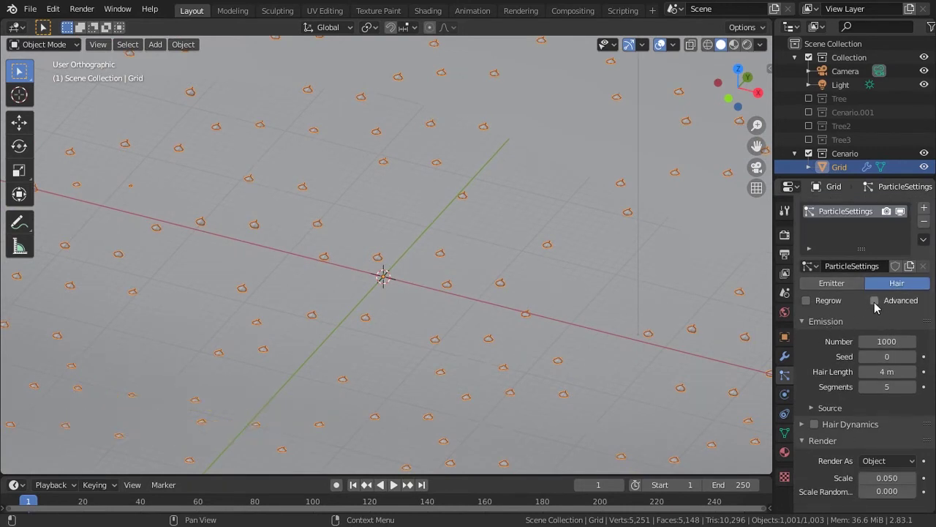
# Enable the advanced hair settings and rotation for the grid's particles, with Object Y as the orientation axis
pyautogui.click(875, 300)
pyautogui.moveTo(816, 483); pyautogui.dragTo(815, 302, button='middle')
pyautogui.click(802, 276)
pyautogui.click(815, 276)
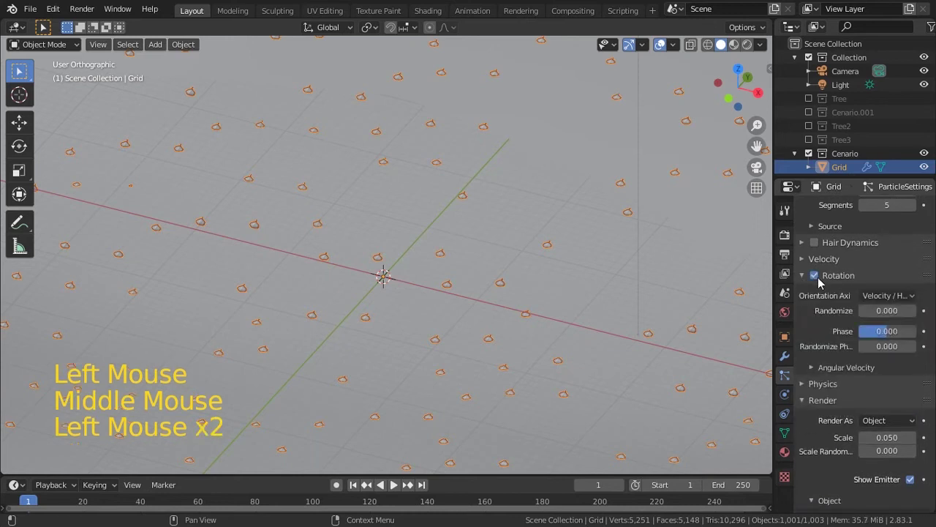
pyautogui.click(888, 295)
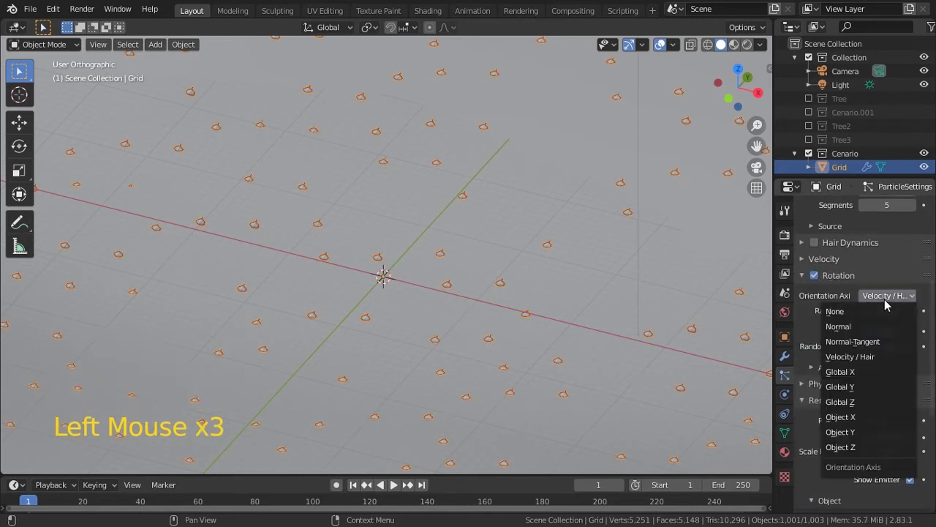
pyautogui.click(865, 432)
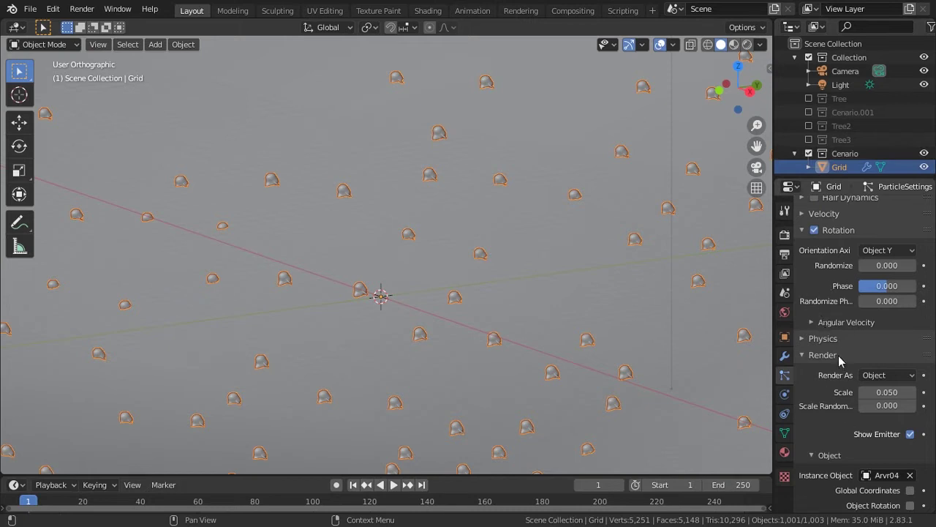
# Show the Tree3 collection in place of Cenario and display Arvr04's move gizmo in Local orientation to check its axes
pyautogui.click(809, 153)
pyautogui.click(809, 140)
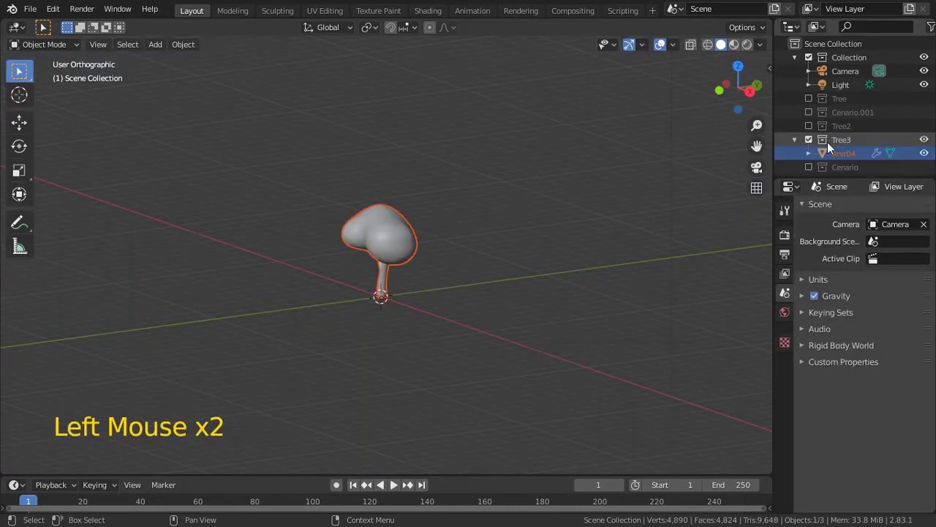
pyautogui.click(844, 154)
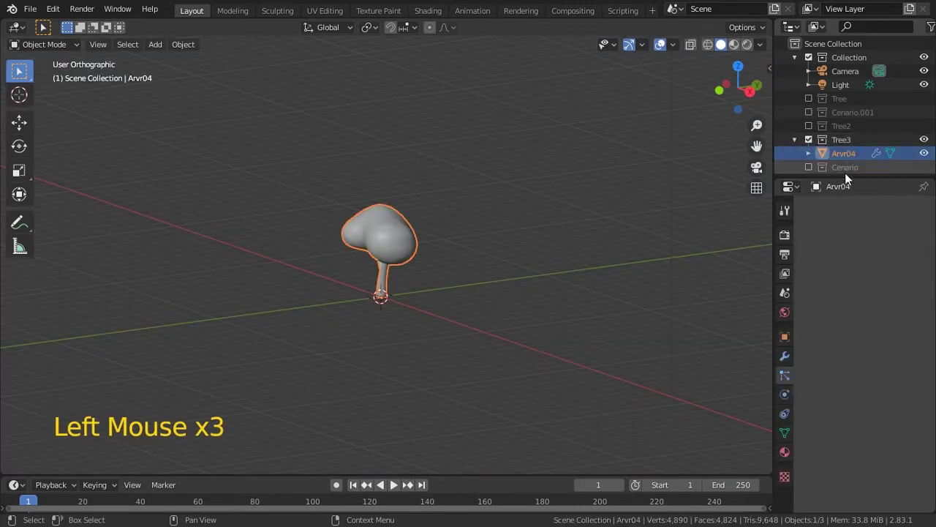
pyautogui.click(28, 120)
pyautogui.moveTo(333, 27); pyautogui.dragTo(278, 84)
pyautogui.moveTo(398, 291); pyautogui.dragTo(428, 326, button='middle')
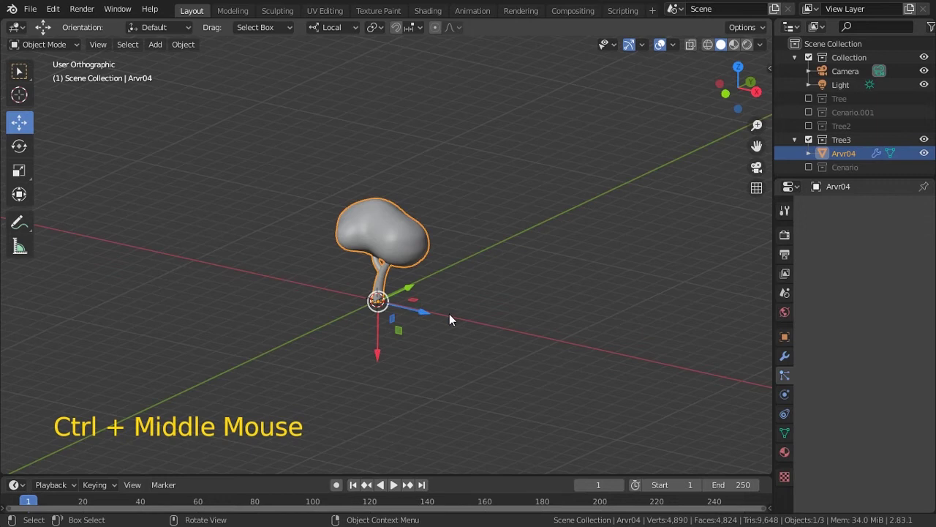
# Apply the rotation and scale of the Arvr04 tree, leaving it standing upright
pyautogui.hotkey('alt', 'r')
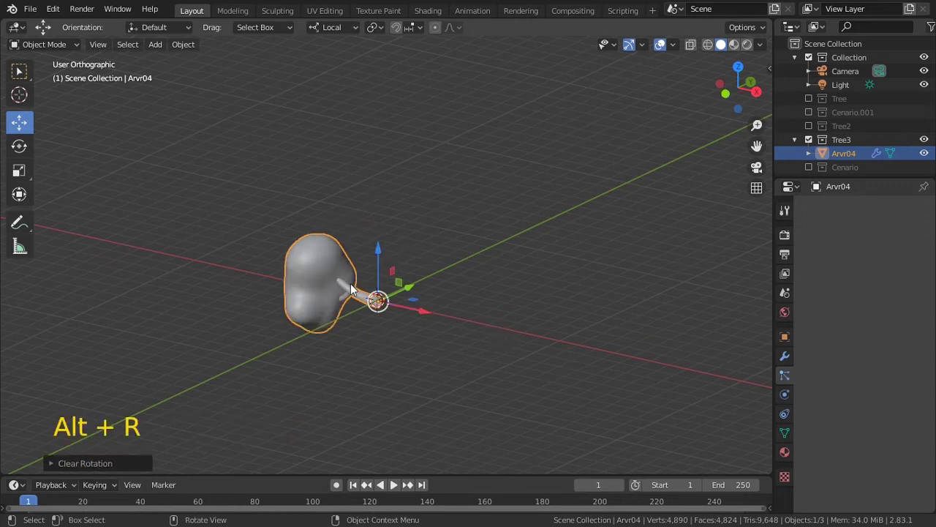
pyautogui.hotkey('ctrl', 'z')
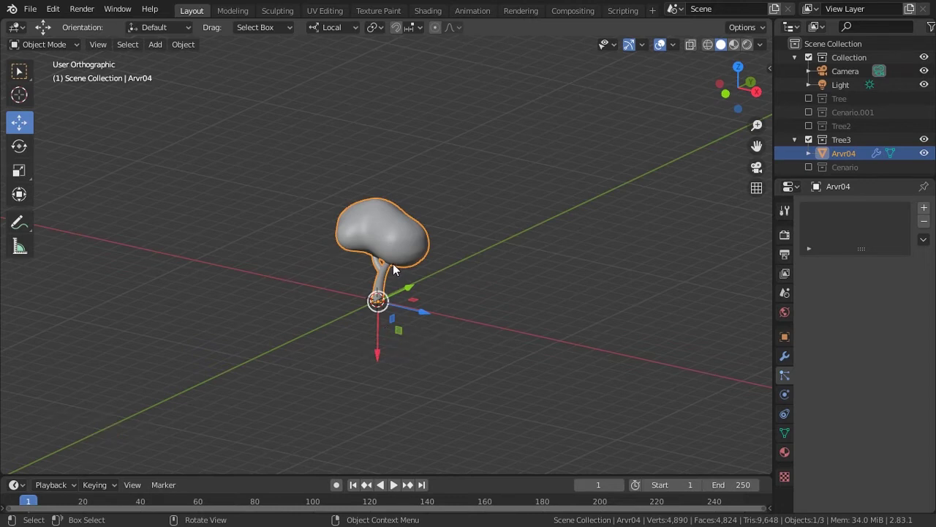
pyautogui.hotkey('ctrl', 'a')
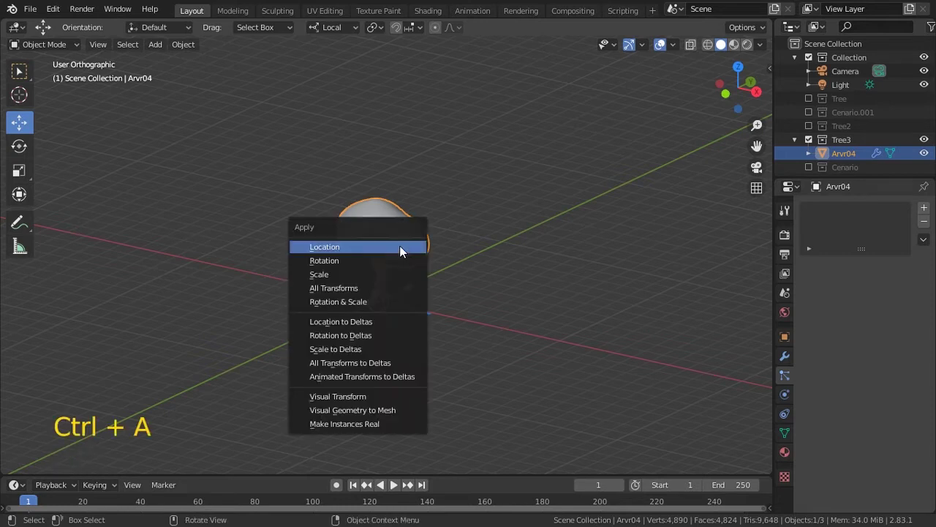
pyautogui.click(382, 300)
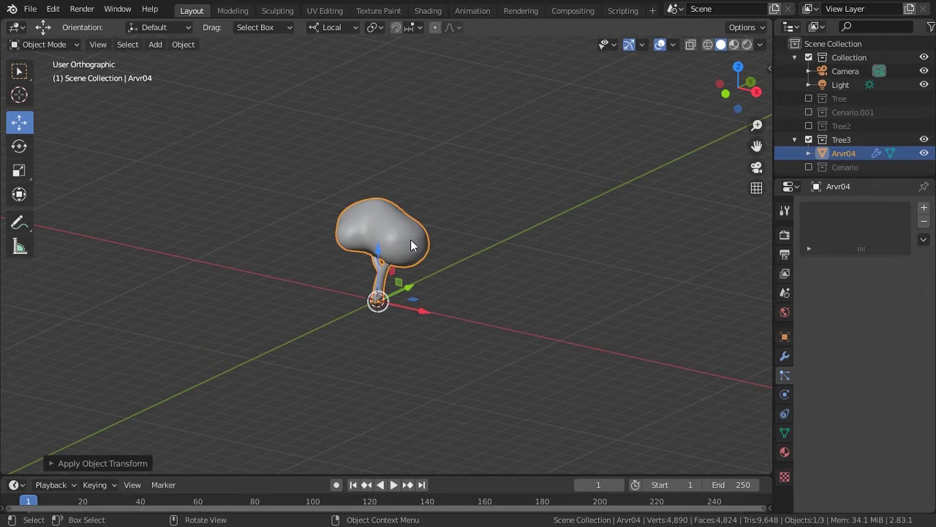
pyautogui.moveTo(447, 247); pyautogui.dragTo(408, 267, button='middle')
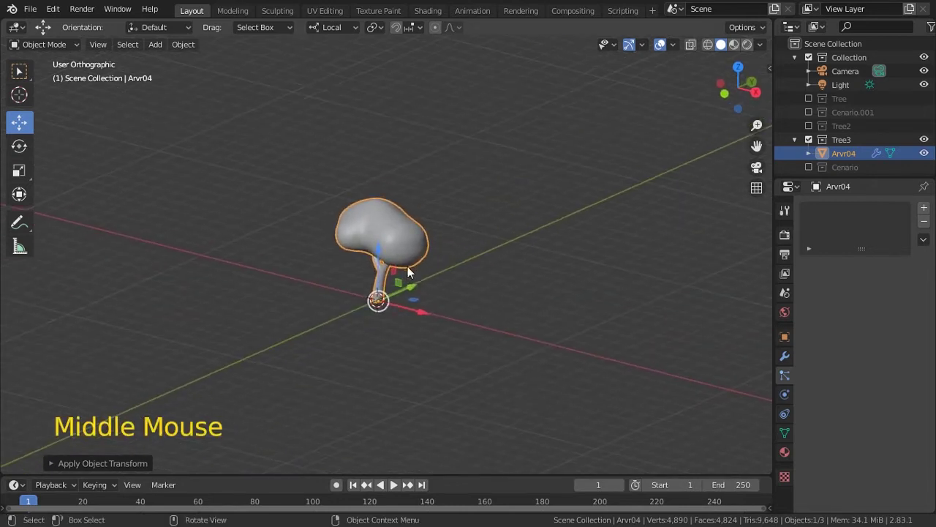
pyautogui.press('Tab')
pyautogui.press('Tab')
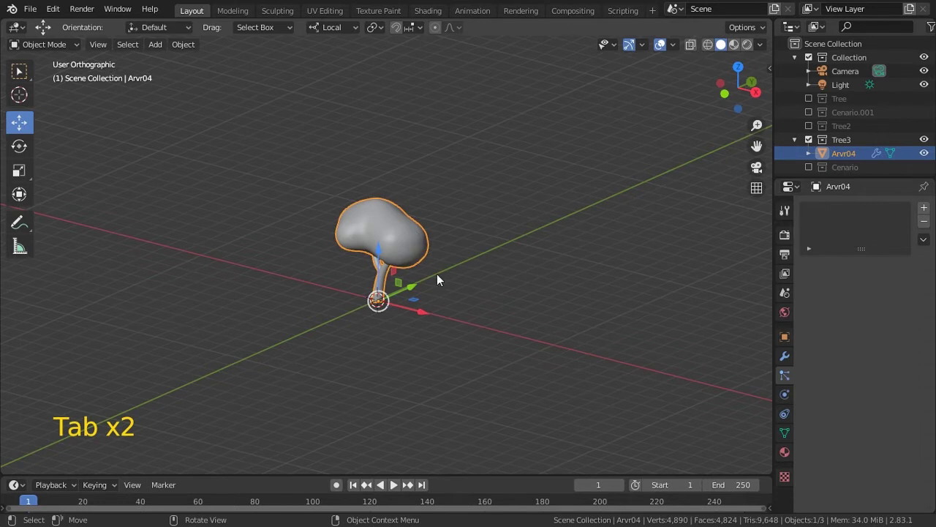
pyautogui.moveTo(374, 302); pyautogui.dragTo(374, 317, button='middle')
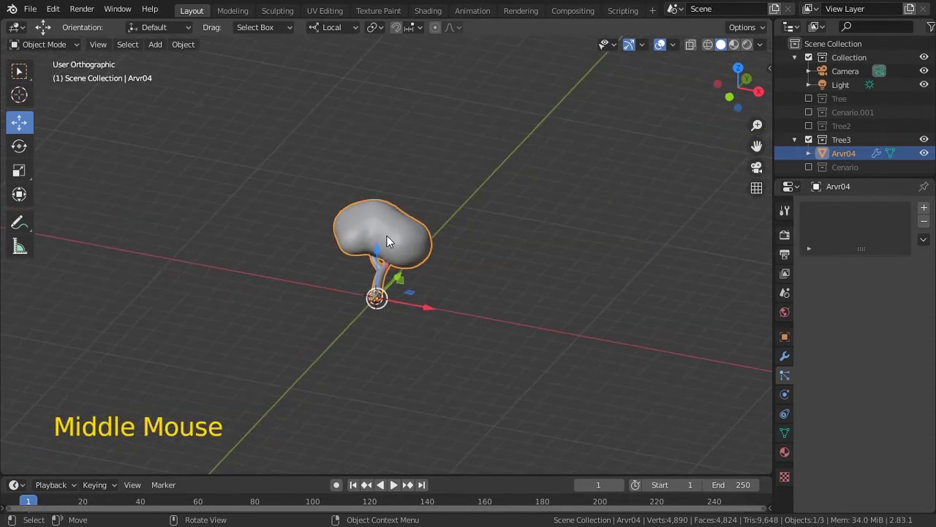
# Save the file, bring back the Cenario collection in place of Tree3, and select the ground grid to inspect its trees
pyautogui.hotkey('ctrl', 's')
pyautogui.click(808, 140)
pyautogui.click(808, 153)
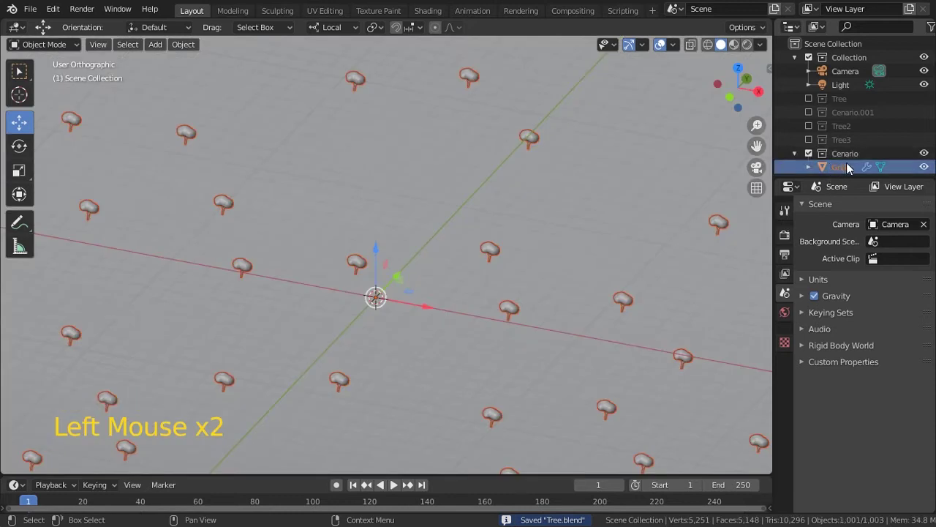
pyautogui.click(841, 167)
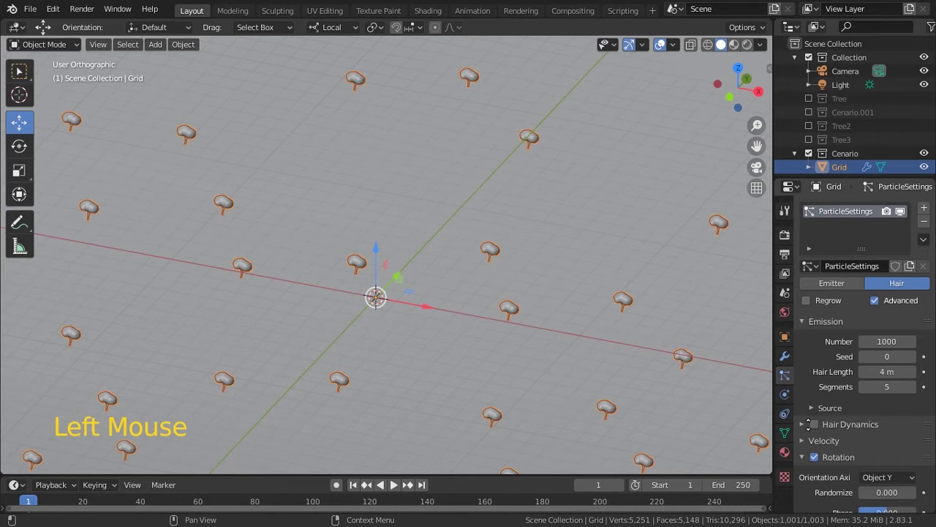
pyautogui.moveTo(810, 439); pyautogui.dragTo(846, 250, button='middle')
pyautogui.moveTo(556, 337); pyautogui.dragTo(421, 338, button='middle')
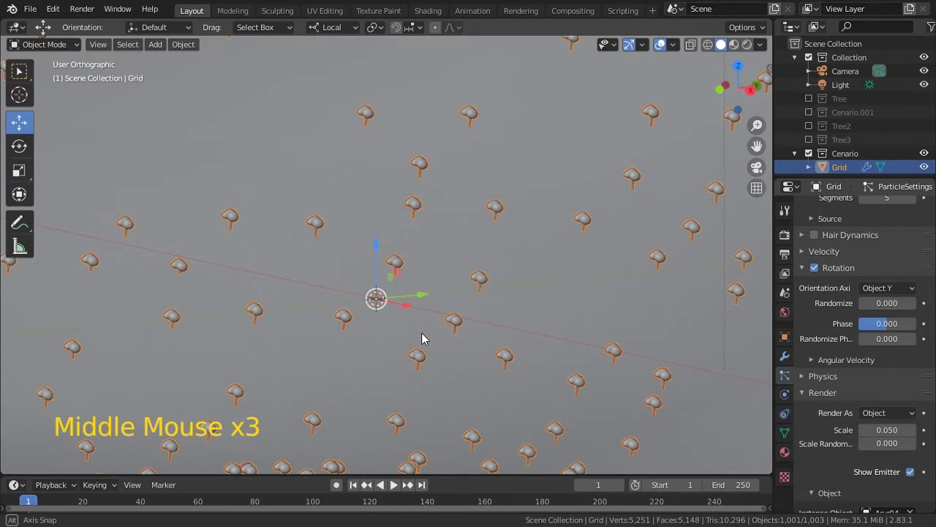
pyautogui.moveTo(422, 338); pyautogui.dragTo(538, 256, button='middle')
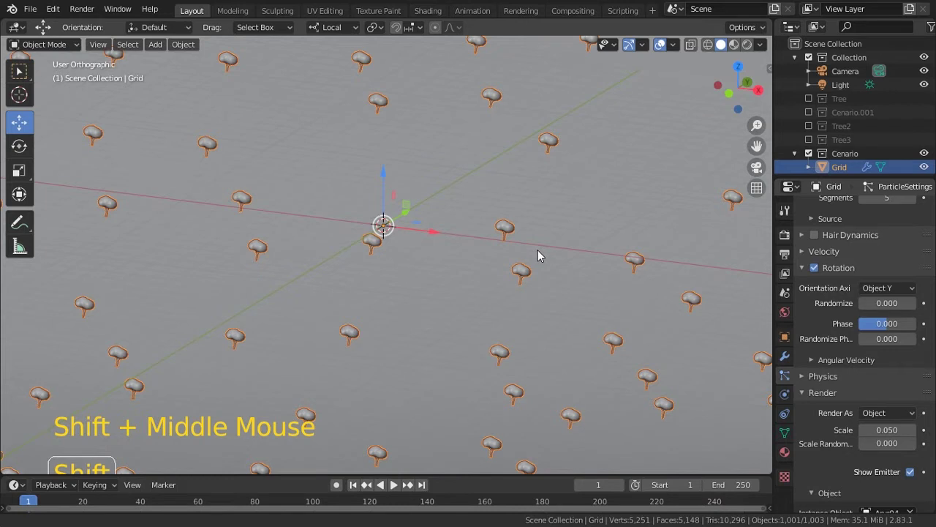
pyautogui.keyDown('shift'); pyautogui.moveTo(538, 250); pyautogui.dragTo(542, 248, button='middle'); pyautogui.keyUp('shift')
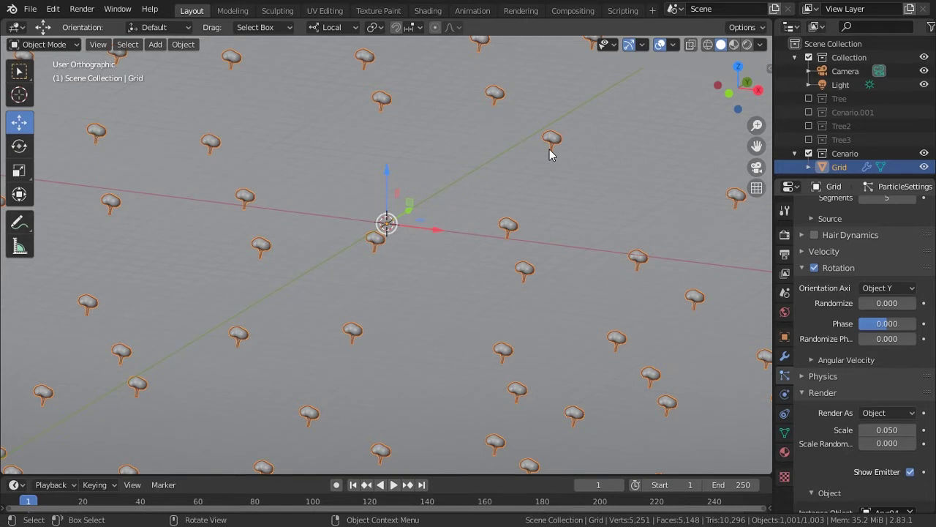
# Set the tree particles' scale to 0.240 and scale randomness to 0.326 while looking through the camera, and save the file
pyautogui.moveTo(878, 303); pyautogui.dragTo(889, 303)
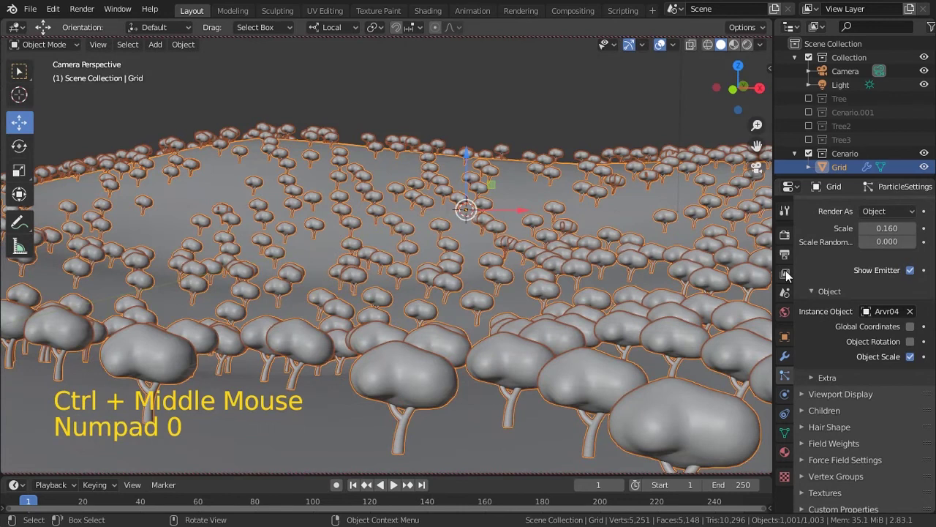
pyautogui.moveTo(787, 274); pyautogui.dragTo(825, 373, button='middle')
pyautogui.moveTo(870, 217); pyautogui.dragTo(864, 221)
pyautogui.moveTo(842, 344); pyautogui.dragTo(849, 281, button='middle')
pyautogui.moveTo(890, 282)
pyautogui.mouseDown()
pyautogui.moveTo(901, 281)
pyautogui.moveTo(891, 296)
pyautogui.moveTo(902, 291)
pyautogui.moveTo(892, 281)
pyautogui.moveTo(904, 281)
pyautogui.mouseUp()
pyautogui.hotkey('ctrl', 's')
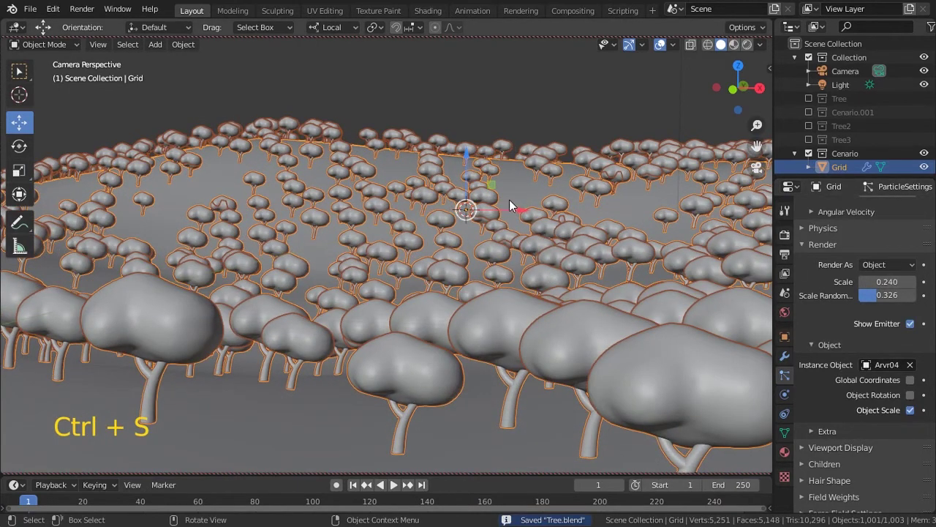
# Reframe the camera so it looks down over the tree-covered hills
pyautogui.moveTo(512, 213); pyautogui.dragTo(486, 192, button='middle')
pyautogui.press('KP_0')
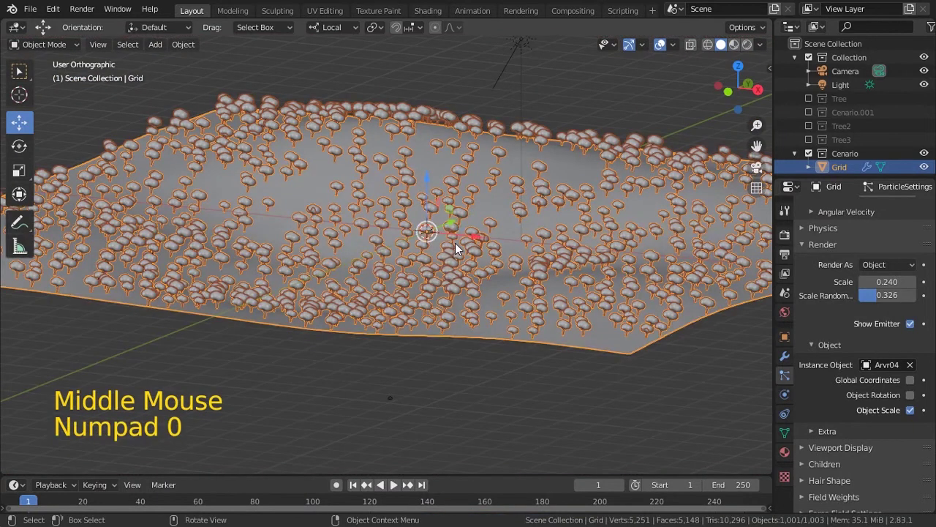
pyautogui.press('KP_0')
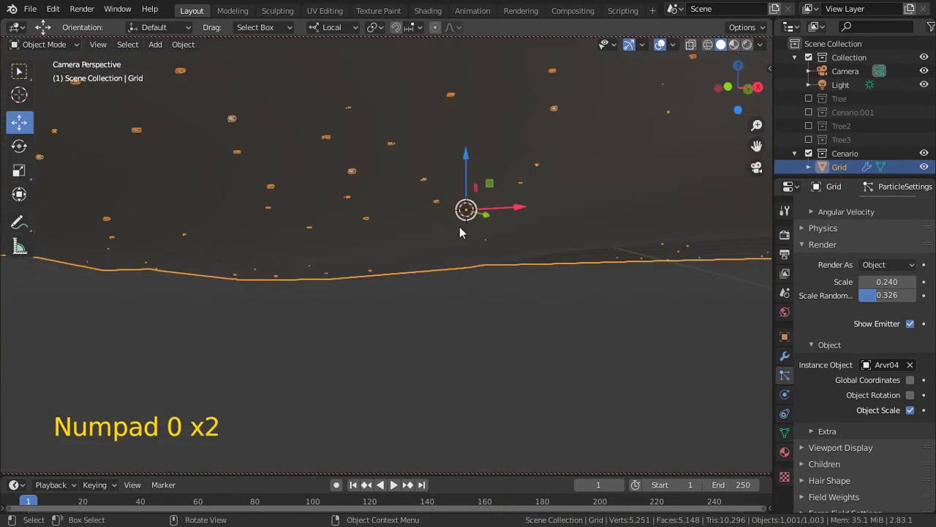
pyautogui.moveTo(459, 233); pyautogui.dragTo(473, 253, button='middle')
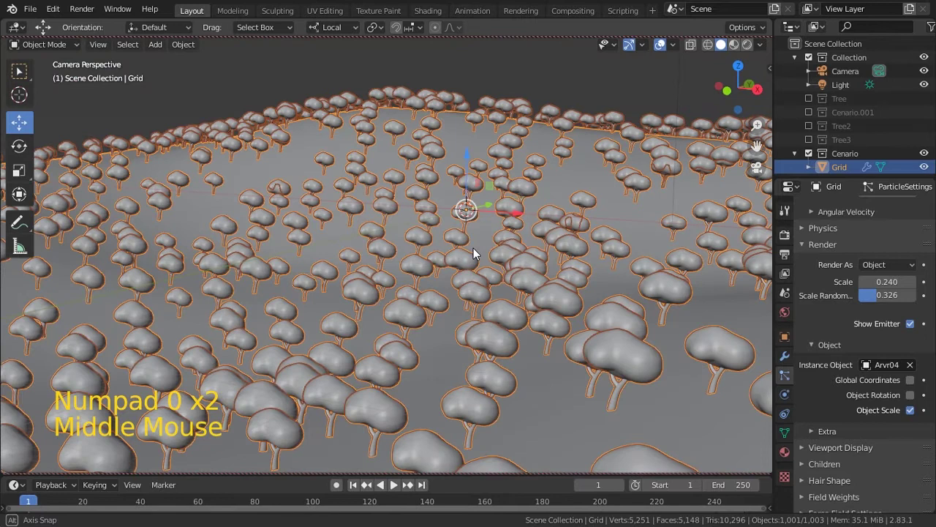
# Turn off Lock Camera to View, adjust the camera view slightly and save the file
pyautogui.press('n')
pyautogui.moveTo(690, 242); pyautogui.dragTo(623, 248)
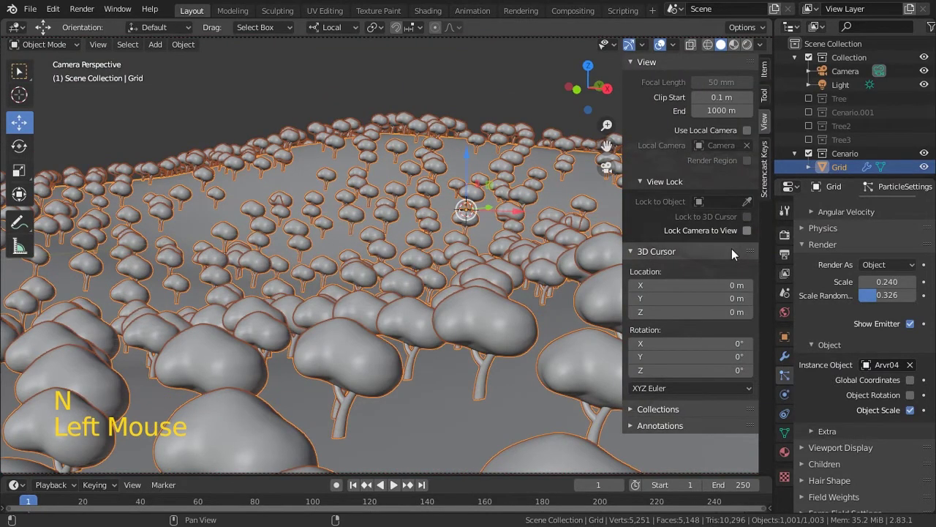
pyautogui.press('n')
pyautogui.moveTo(501, 216)
pyautogui.keyDown('shift'); pyautogui.mouseDown(button='middle')
pyautogui.moveTo(497, 192)
pyautogui.moveTo(496, 204)
pyautogui.mouseUp(button='middle'); pyautogui.keyUp('shift')
pyautogui.hotkey('ctrl', 's')
pyautogui.hotkey('ctrl', 's')
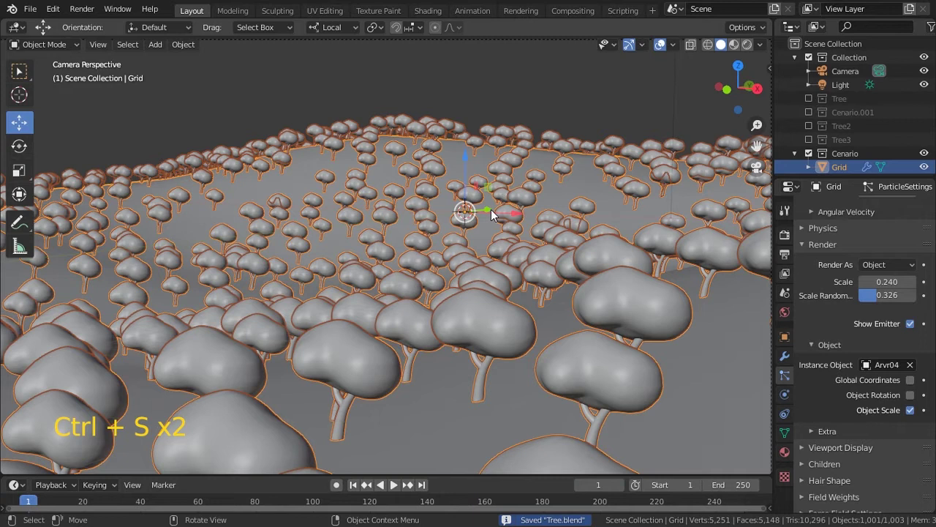
# Switch to the top view and examine how the trees are spread over the whole ground grid
pyautogui.press('KP_7')
pyautogui.keyDown('ctrl'); pyautogui.moveTo(491, 209); pyautogui.dragTo(282, 69, button='middle'); pyautogui.keyUp('ctrl')
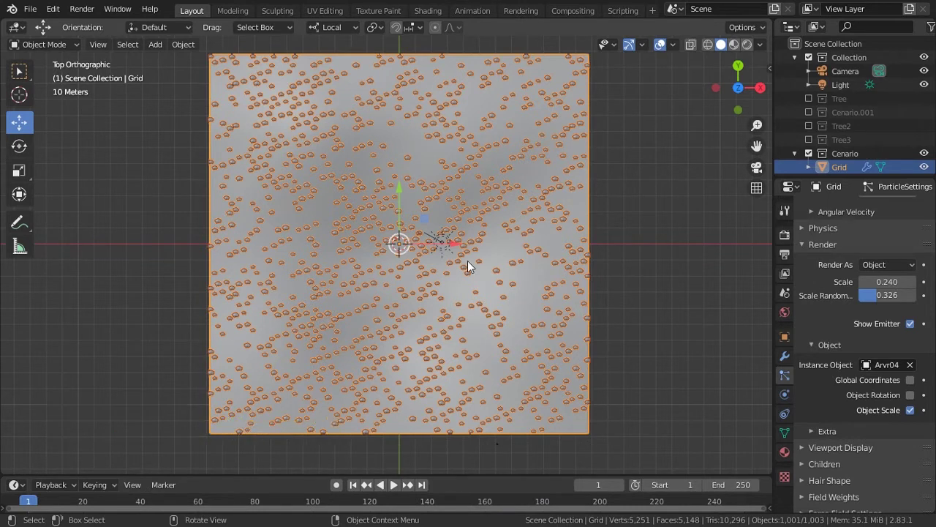
pyautogui.moveTo(467, 260)
pyautogui.keyDown('ctrl'); pyautogui.mouseDown(button='middle')
pyautogui.moveTo(464, 228)
pyautogui.moveTo(460, 265)
pyautogui.mouseUp(button='middle'); pyautogui.keyUp('ctrl')
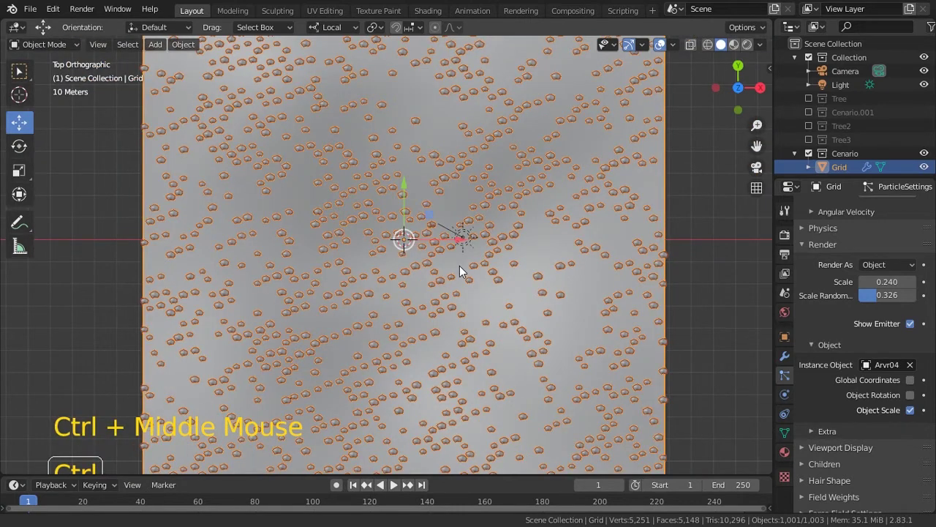
pyautogui.keyDown('ctrl'); pyautogui.moveTo(460, 265); pyautogui.dragTo(496, 289, button='middle'); pyautogui.keyUp('ctrl')
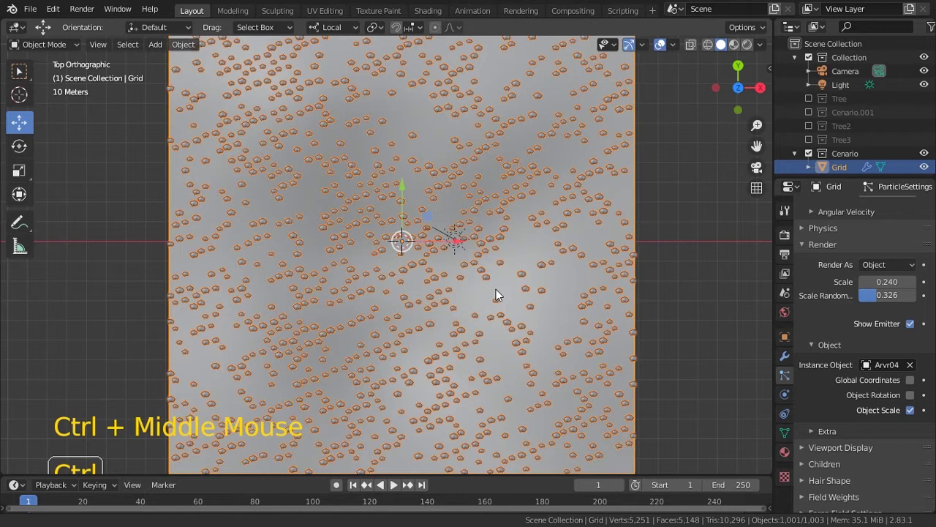
pyautogui.moveTo(496, 289); pyautogui.dragTo(420, 285, button='middle')
pyautogui.press('KP_7')
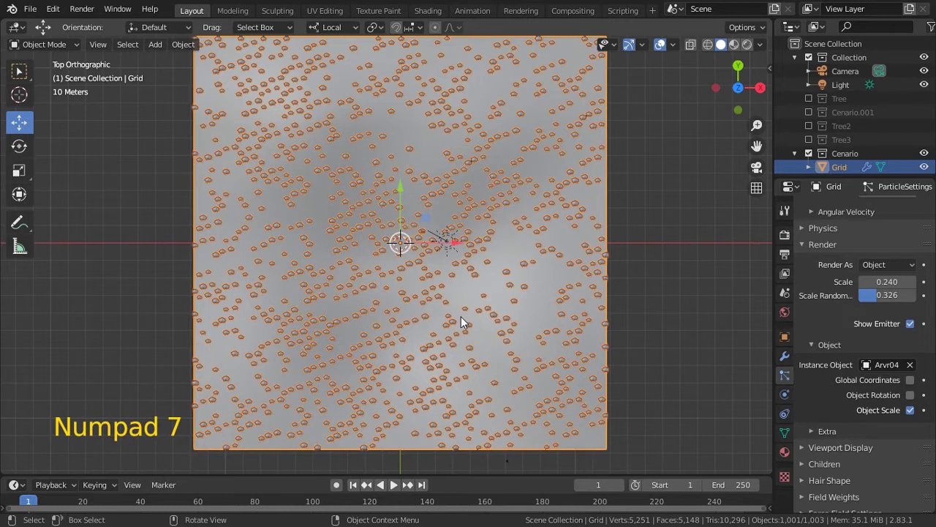
pyautogui.keyDown('ctrl'); pyautogui.moveTo(460, 316); pyautogui.dragTo(784, 244, button='middle'); pyautogui.keyUp('ctrl')
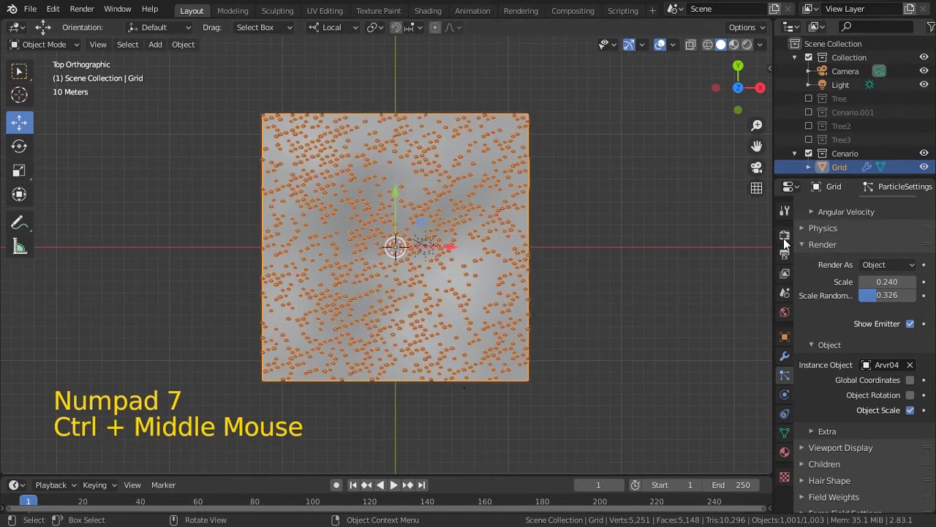
# Add a vertex group named Trees to the ground grid
pyautogui.click(785, 355)
pyautogui.click(787, 433)
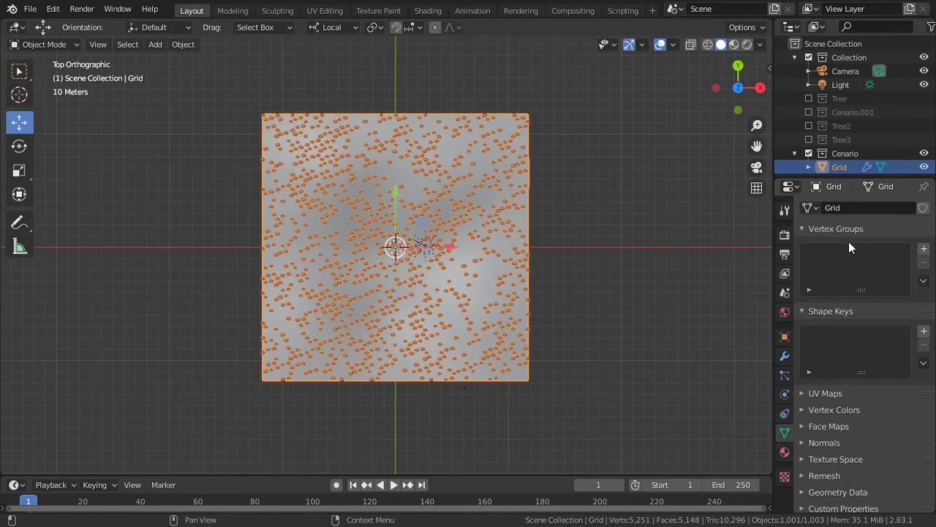
pyautogui.click(923, 249)
pyautogui.doubleClick(829, 252)
pyautogui.write('Trees')
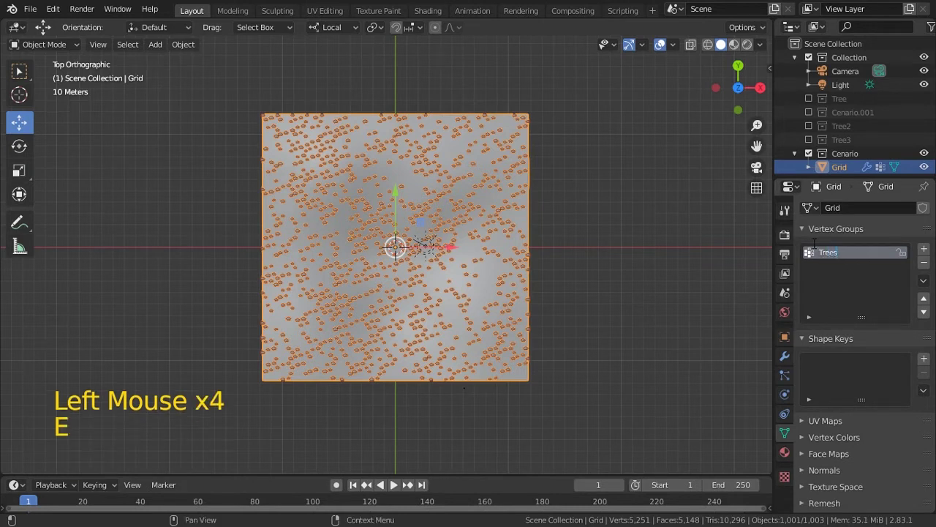
pyautogui.press('Return')
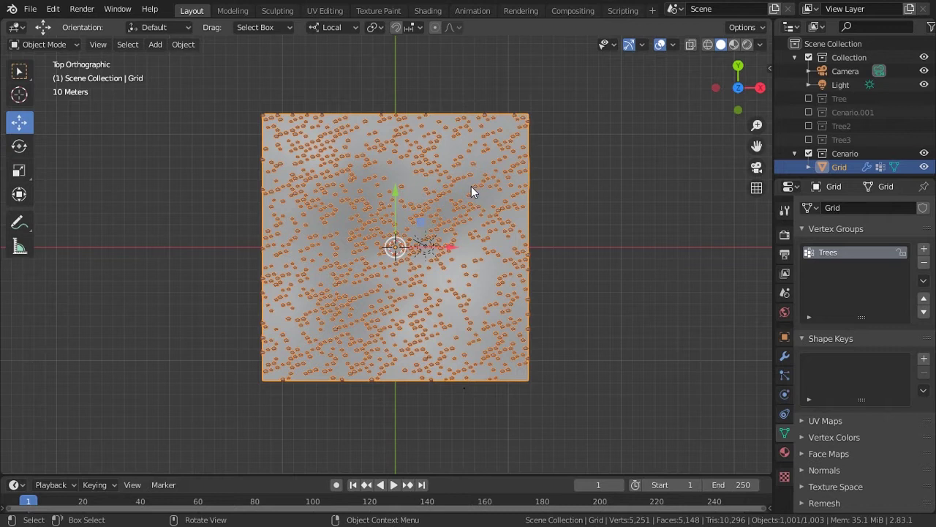
# Enter Edit Mode on the ground grid and circle-select the vertices around its far-left corner, leaving nothing else selected
pyautogui.press('Tab')
pyautogui.moveTo(232, 88); pyautogui.dragTo(563, 210)
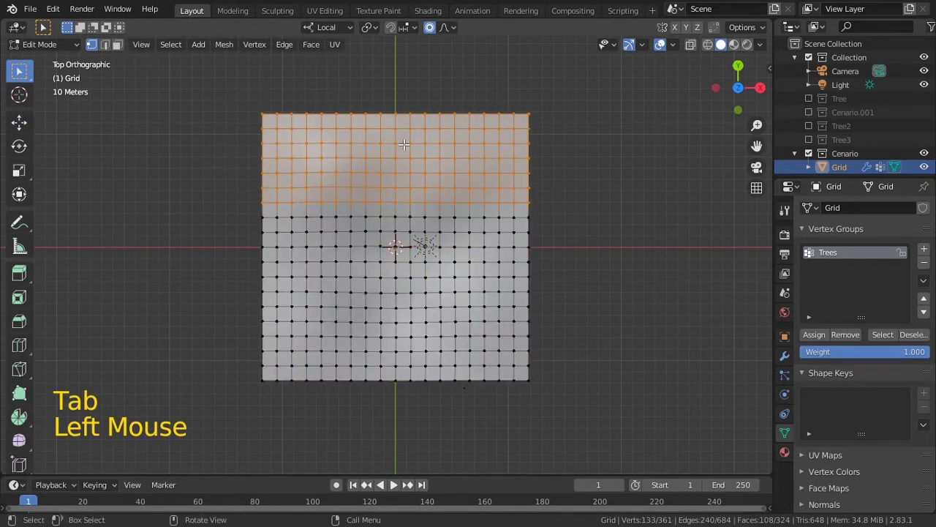
pyautogui.hotkey('alt', 'a')
pyautogui.press('c')
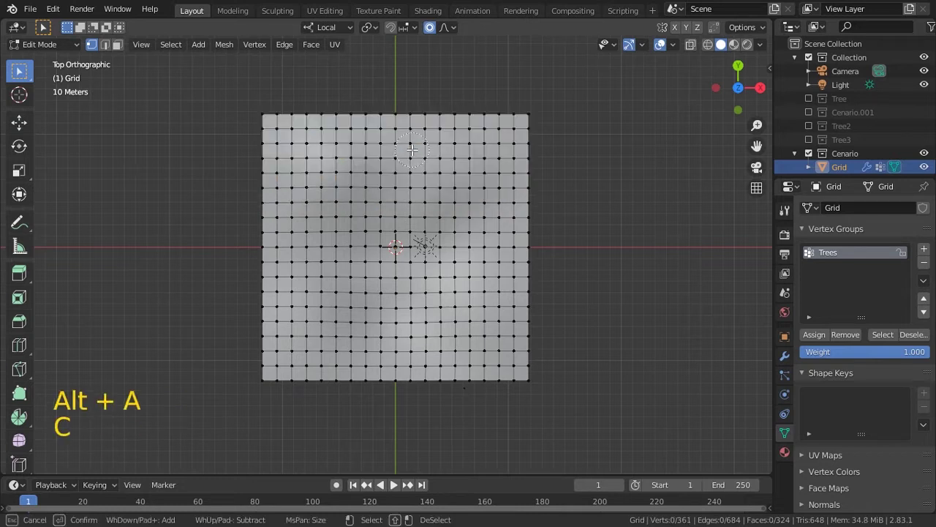
pyautogui.moveTo(413, 158); pyautogui.dragTo(366, 136)
pyautogui.moveTo(294, 146)
pyautogui.mouseDown()
pyautogui.moveTo(272, 140)
pyautogui.moveTo(285, 121)
pyautogui.moveTo(299, 192)
pyautogui.mouseUp()
pyautogui.rightClick(344, 166)
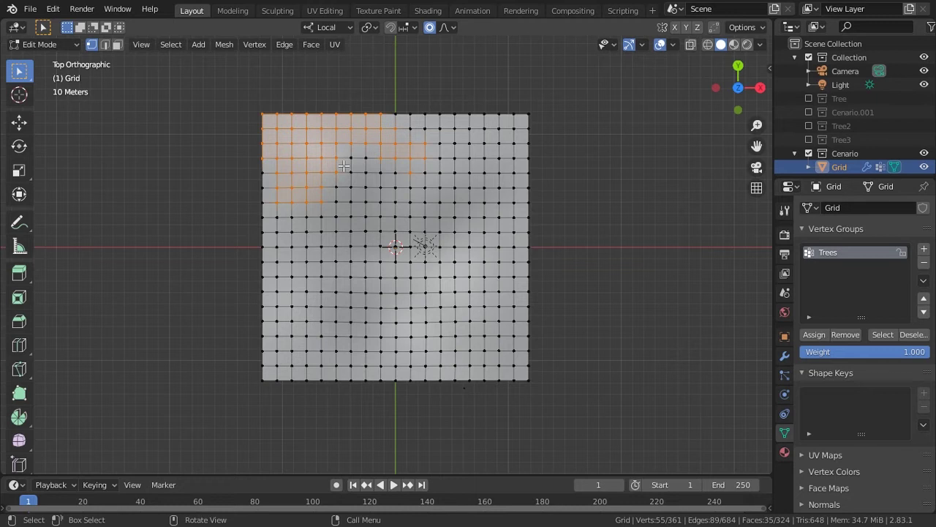
# Extend the selection as faces along the back and side areas, leaving a central clearing, and assign them to the Trees vertex group
pyautogui.press('3')
pyautogui.press('c')
pyautogui.moveTo(342, 167)
pyautogui.mouseDown()
pyautogui.moveTo(293, 192)
pyautogui.moveTo(429, 120)
pyautogui.moveTo(470, 118)
pyautogui.moveTo(457, 186)
pyautogui.moveTo(513, 113)
pyautogui.mouseUp()
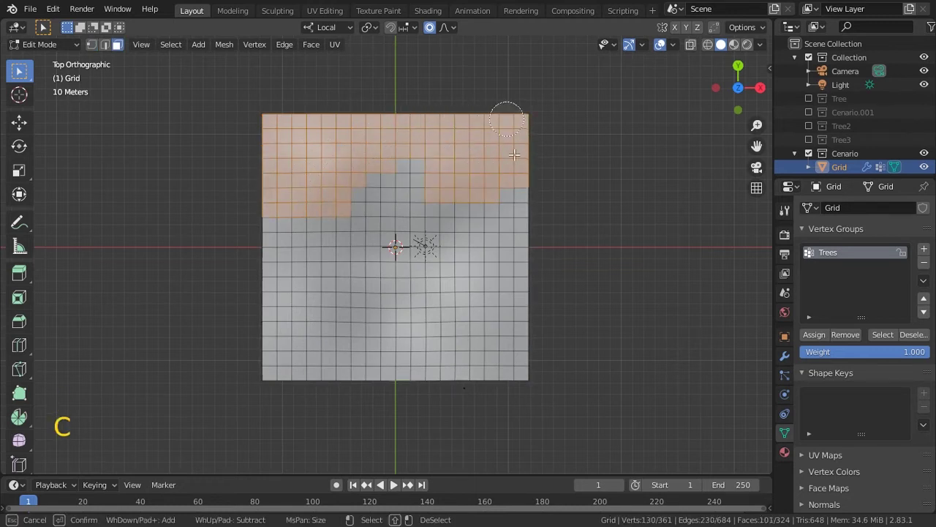
pyautogui.moveTo(533, 267)
pyautogui.mouseDown()
pyautogui.moveTo(477, 317)
pyautogui.moveTo(421, 329)
pyautogui.mouseUp()
pyautogui.moveTo(322, 291)
pyautogui.mouseDown()
pyautogui.moveTo(292, 234)
pyautogui.moveTo(282, 256)
pyautogui.moveTo(305, 264)
pyautogui.moveTo(322, 232)
pyautogui.moveTo(312, 222)
pyautogui.moveTo(324, 220)
pyautogui.mouseUp()
pyautogui.rightClick(324, 220)
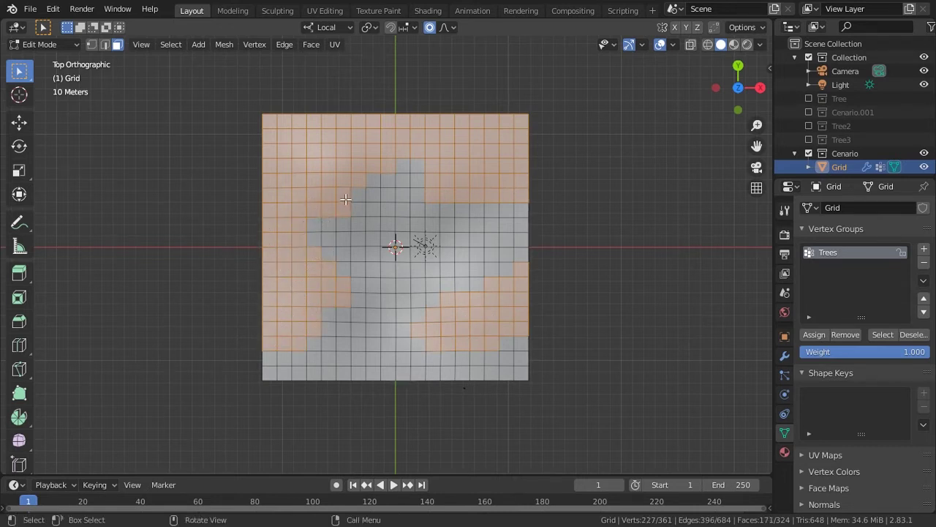
pyautogui.click(814, 335)
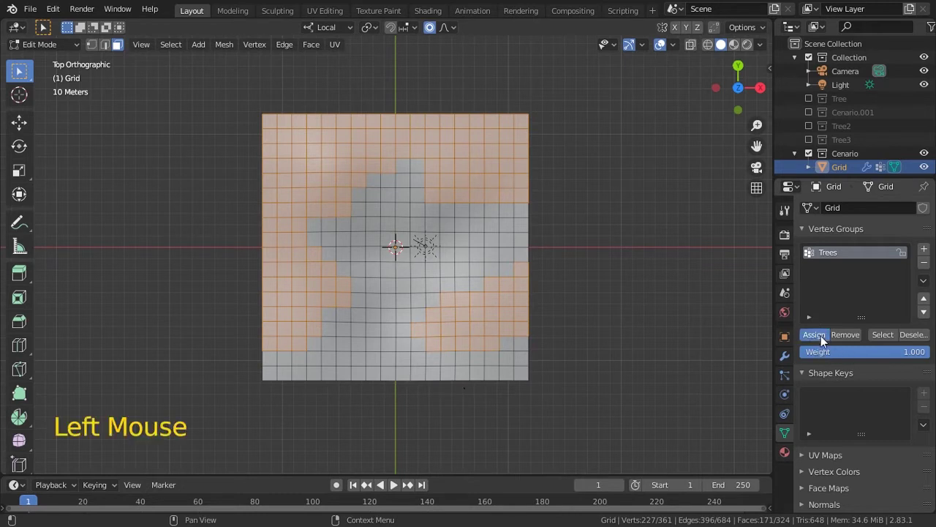
# Leave Edit Mode and switch the ground grid to Weight Paint mode
pyautogui.press('Tab')
pyautogui.hotkey('ctrl', 'Tab')
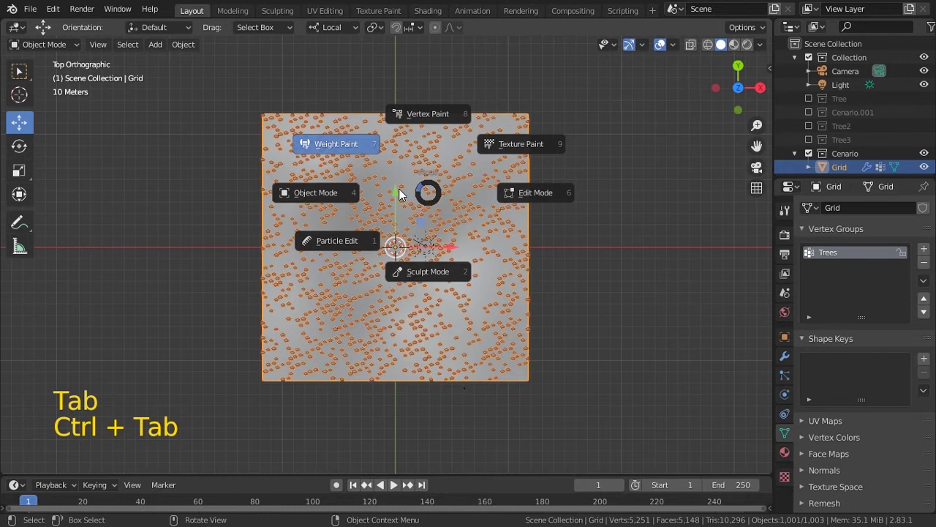
pyautogui.click(344, 144)
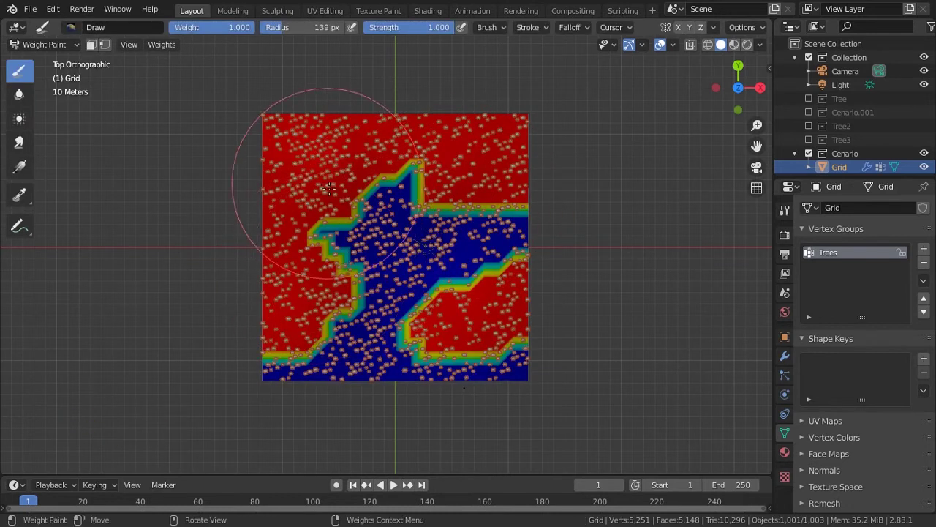
pyautogui.moveTo(340, 318); pyautogui.dragTo(396, 265)
pyautogui.hotkey('ctrl', 'z')
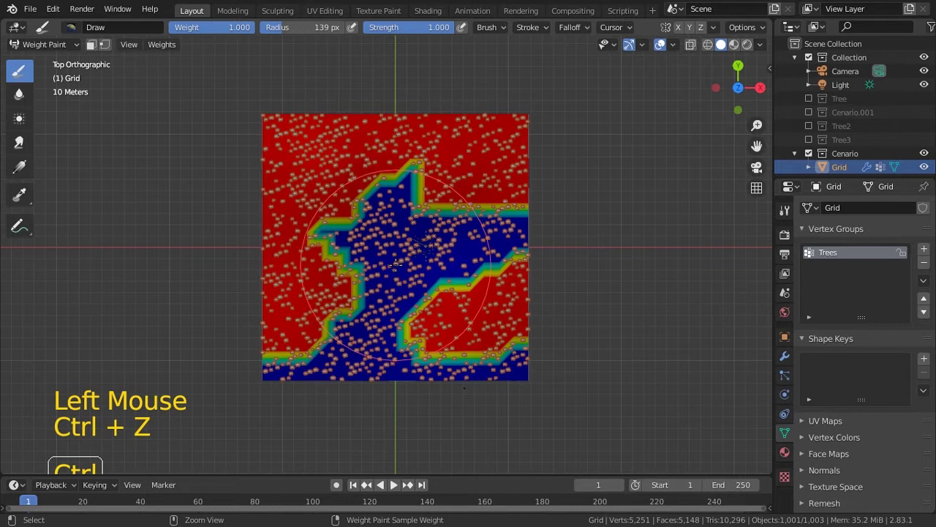
pyautogui.keyDown('ctrl'); pyautogui.click(399, 261); pyautogui.keyUp('ctrl')
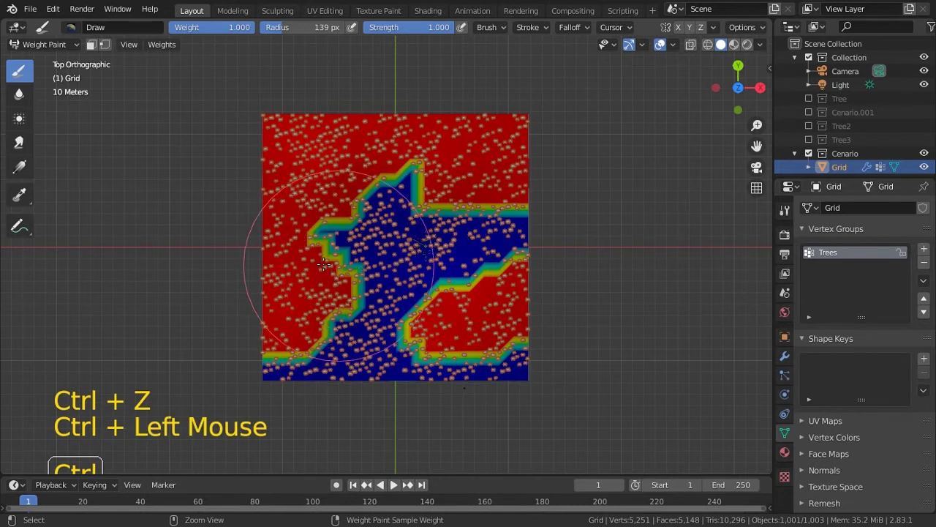
pyautogui.keyDown('alt'); pyautogui.moveTo(354, 268); pyautogui.dragTo(337, 262); pyautogui.keyUp('alt')
pyautogui.hotkey('ctrl', 'z')
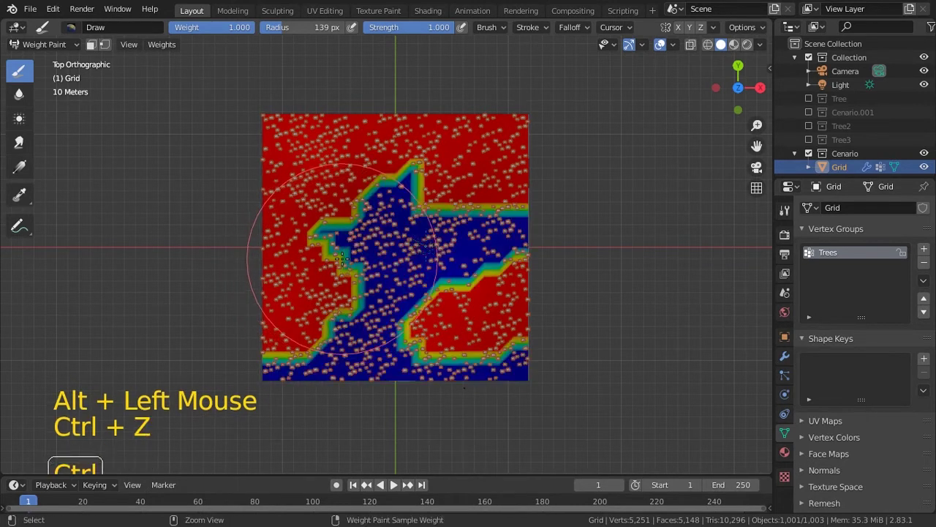
# Choose the Subtract brush and reduce the Trees weights around the middle of the grid
pyautogui.click(785, 211)
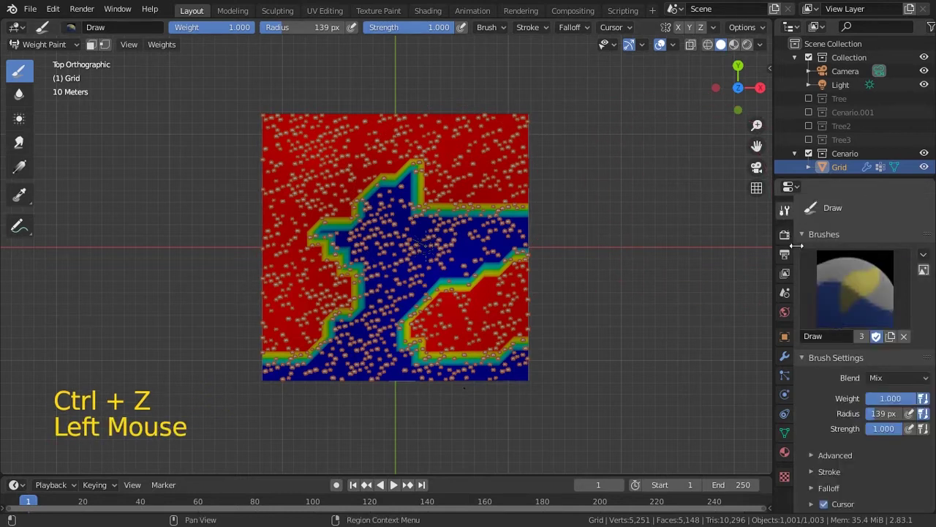
pyautogui.click(855, 289)
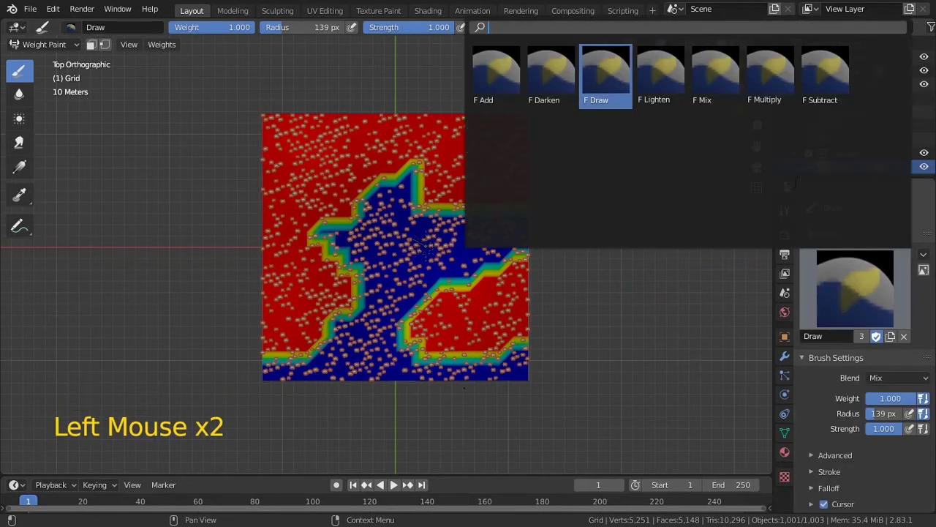
pyautogui.click(826, 76)
pyautogui.click(402, 251)
pyautogui.click(403, 251)
# Shrink the brush radius to 47 px and subtract more weight along the edges of the central clearing
pyautogui.press('f')
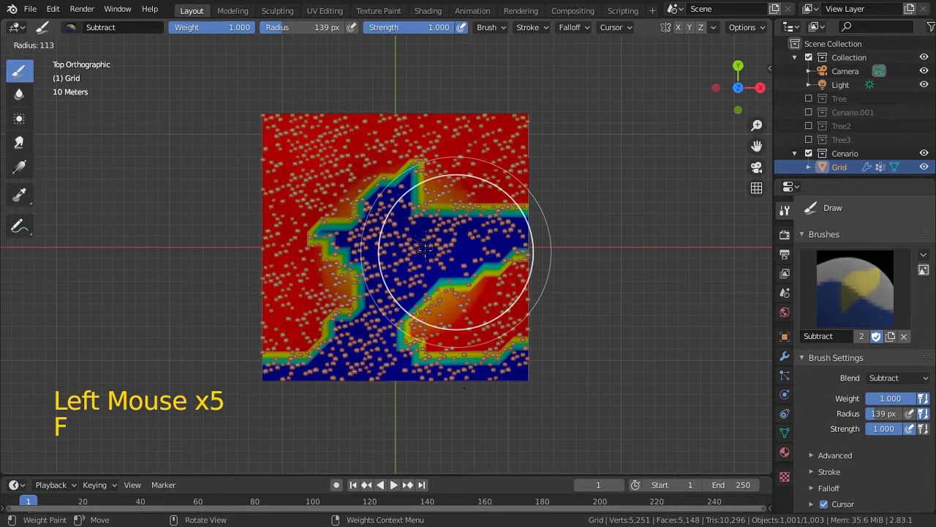
pyautogui.click(351, 286)
pyautogui.moveTo(368, 273)
pyautogui.mouseDown()
pyautogui.moveTo(339, 300)
pyautogui.moveTo(334, 268)
pyautogui.moveTo(329, 292)
pyautogui.moveTo(350, 286)
pyautogui.moveTo(461, 193)
pyautogui.moveTo(439, 198)
pyautogui.moveTo(470, 199)
pyautogui.moveTo(396, 195)
pyautogui.mouseUp()
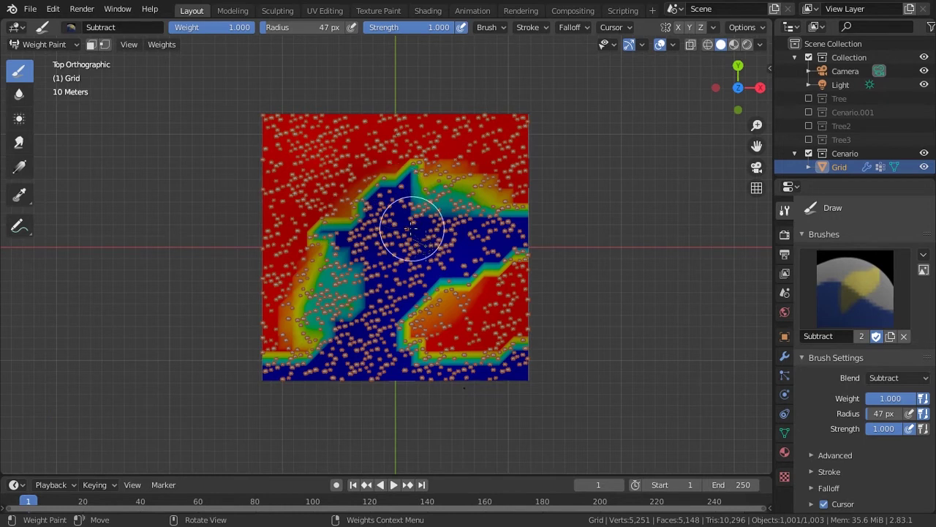
# Return the ground grid to Object Mode and save the file
pyautogui.press('Tab')
pyautogui.press('Tab')
pyautogui.hotkey('ctrl', 'Tab')
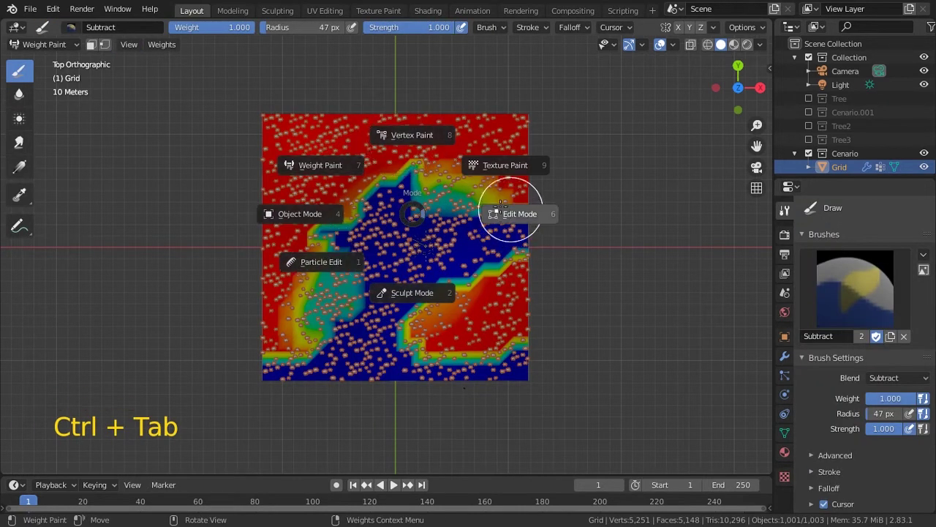
pyautogui.click(322, 214)
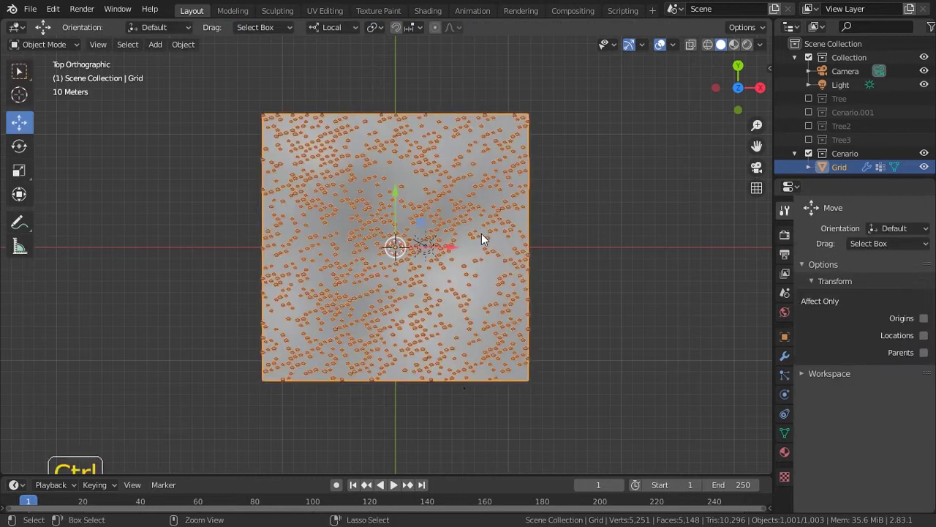
pyautogui.hotkey('ctrl', 's')
# Set the hair particle system's Density vertex group to Trees
pyautogui.moveTo(472, 275); pyautogui.dragTo(442, 230, button='middle')
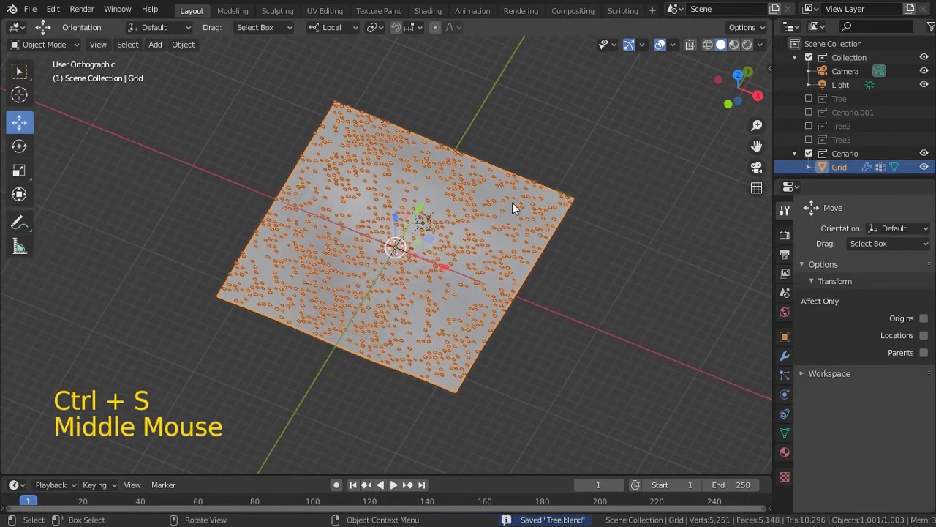
pyautogui.click(785, 375)
pyautogui.moveTo(800, 426); pyautogui.dragTo(801, 370, button='middle')
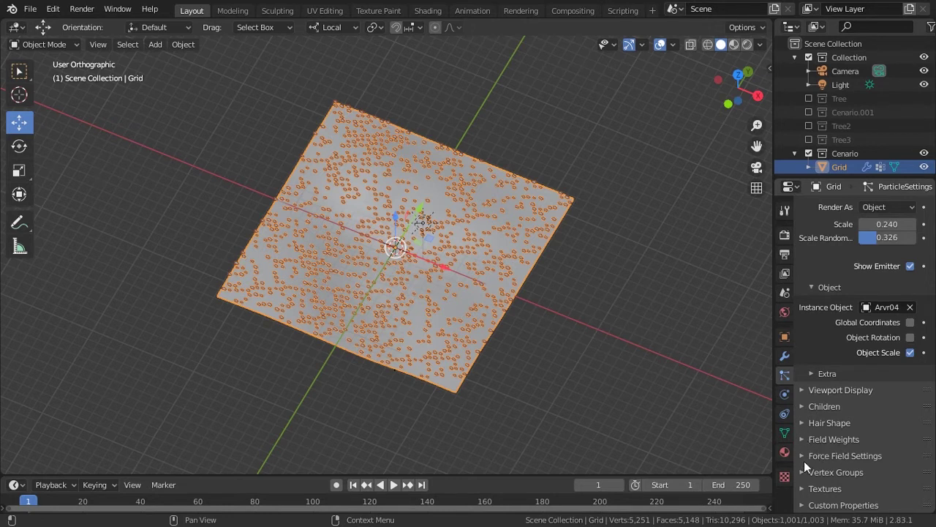
pyautogui.click(801, 440)
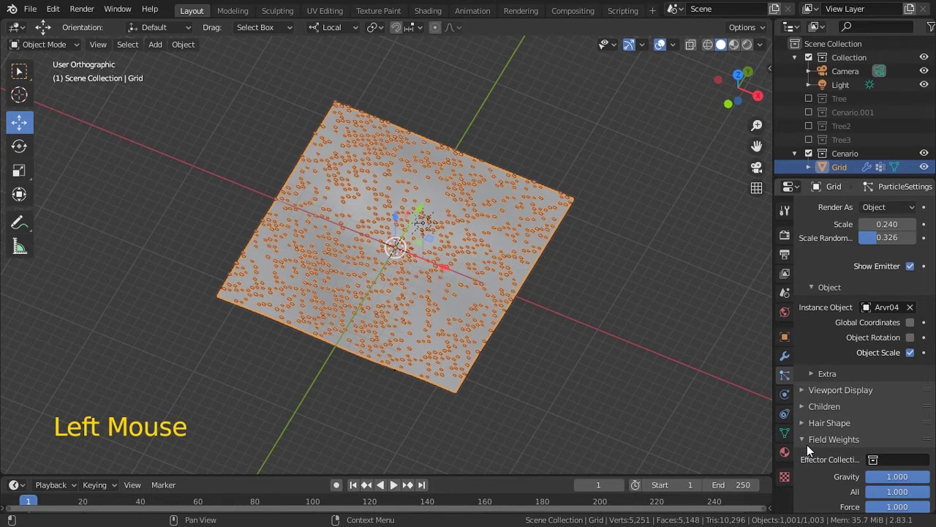
pyautogui.click(807, 439)
pyautogui.moveTo(819, 468); pyautogui.dragTo(820, 439, button='middle')
pyautogui.click(833, 443)
pyautogui.moveTo(851, 410); pyautogui.dragTo(851, 309, button='middle')
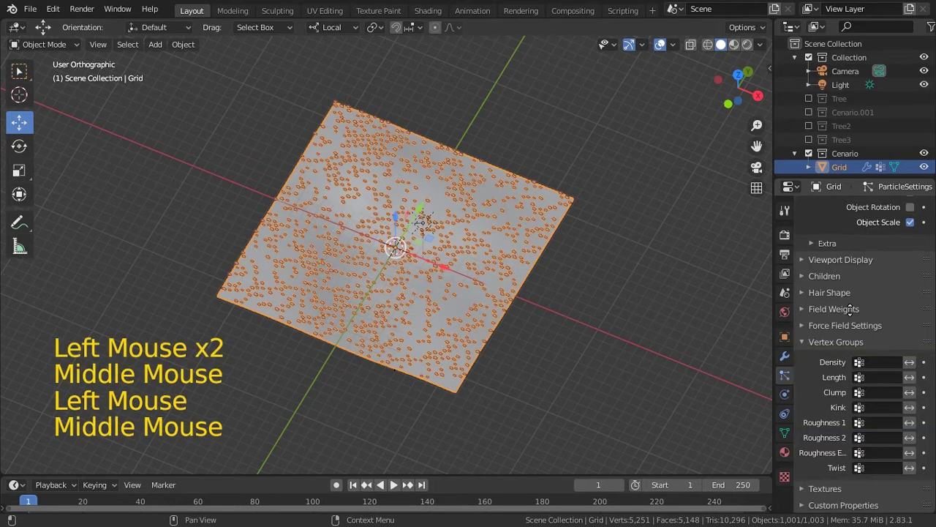
pyautogui.click(881, 362)
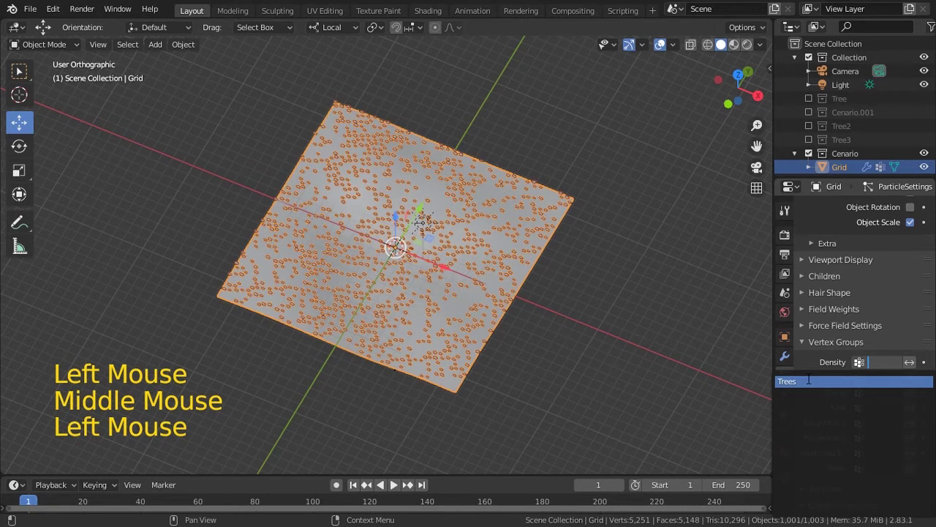
pyautogui.click(809, 380)
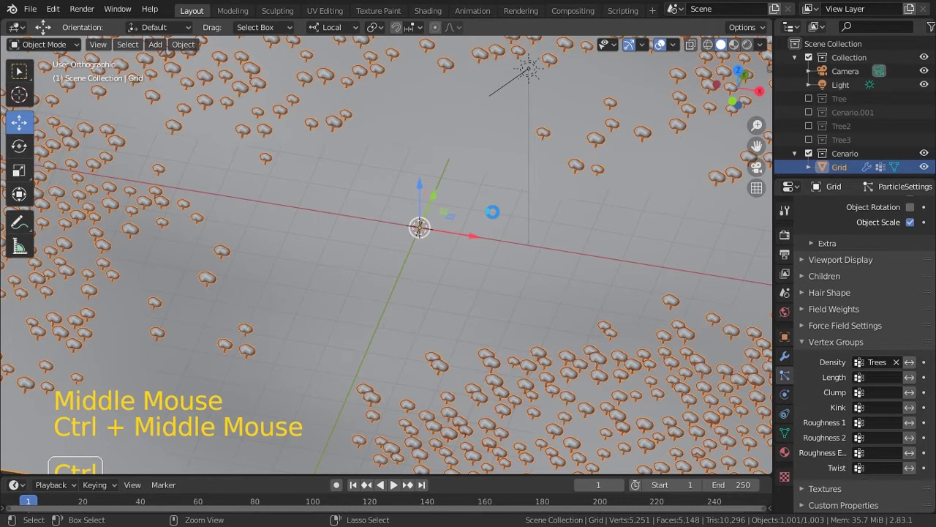
# Check the new tree distribution from above and through the camera, and save the file
pyautogui.hotkey('ctrl', 's')
pyautogui.keyDown('ctrl'); pyautogui.moveTo(492, 212); pyautogui.dragTo(512, 304, button='middle'); pyautogui.keyUp('ctrl')
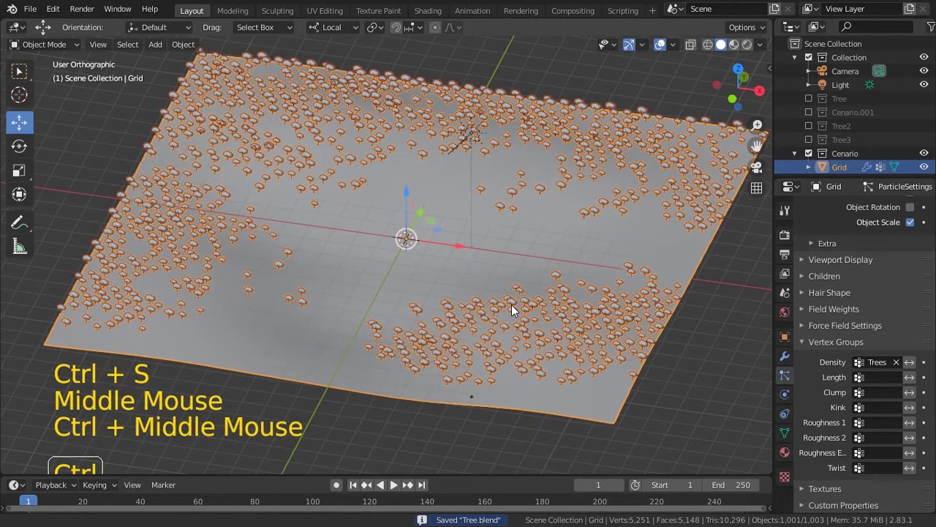
pyautogui.press('KP_0')
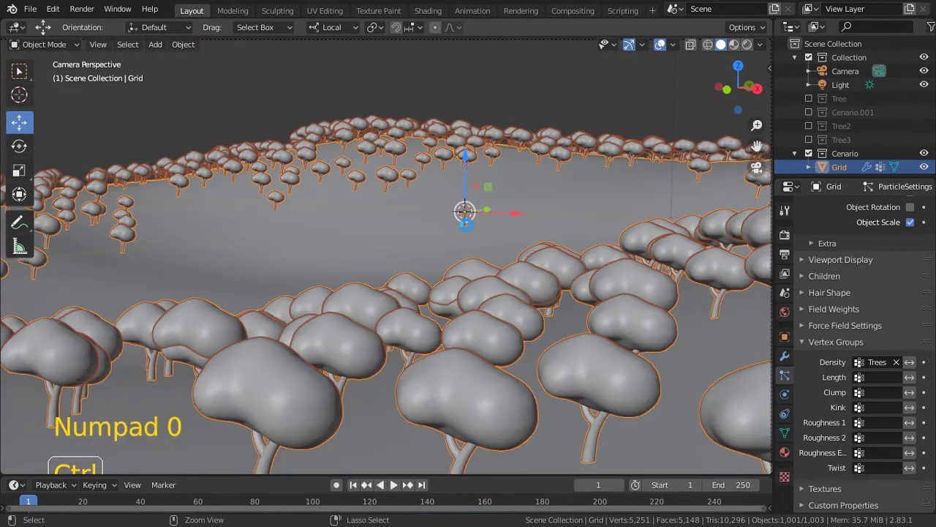
pyautogui.hotkey('ctrl', 's')
# Turn on Lock Camera to View and reframe the camera closer to the central clearing
pyautogui.press('n')
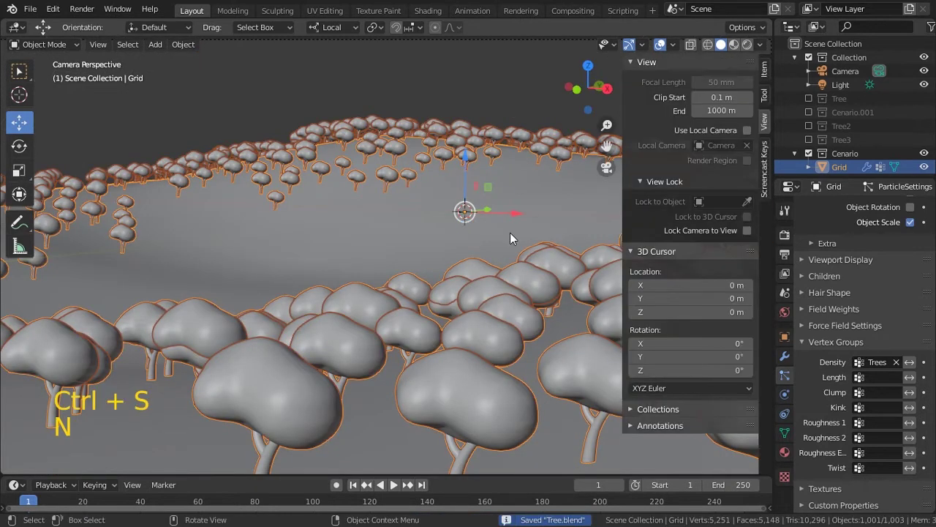
pyautogui.click(747, 231)
pyautogui.keyDown('shift'); pyautogui.moveTo(483, 272); pyautogui.dragTo(472, 268, button='middle'); pyautogui.keyUp('shift')
pyautogui.keyDown('ctrl'); pyautogui.moveTo(472, 268); pyautogui.dragTo(476, 269, button='middle'); pyautogui.keyUp('ctrl')
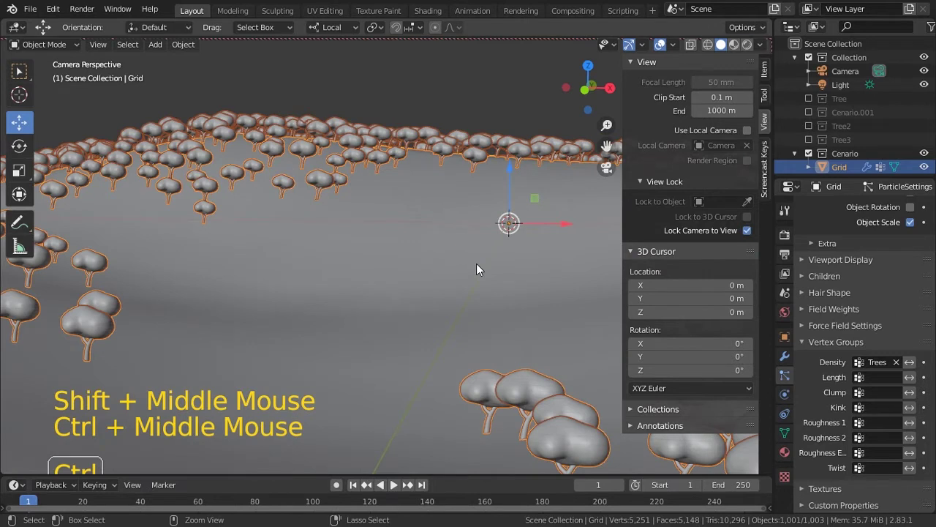
# Switch the viewport to rendered shading and set the hair particles' children to Interpolated
pyautogui.press('z')
pyautogui.click(523, 258)
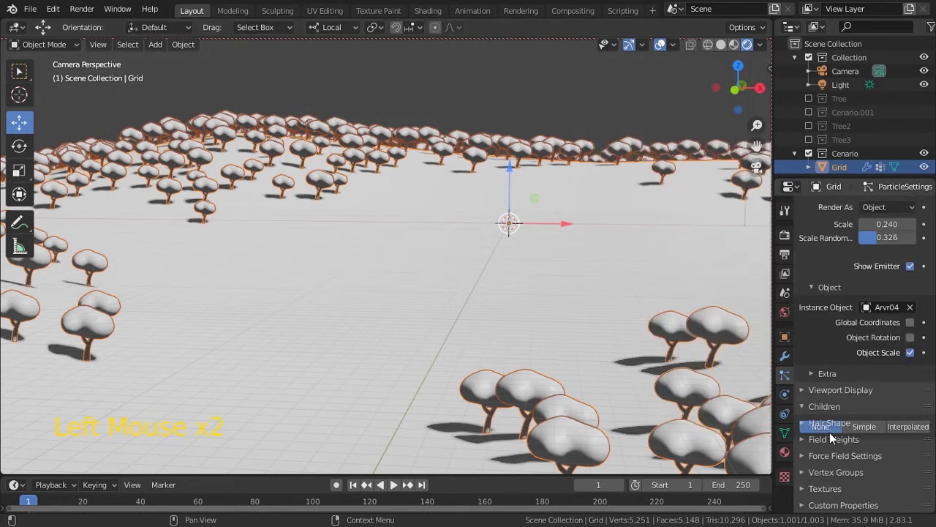
pyautogui.moveTo(830, 432); pyautogui.dragTo(865, 319, button='middle')
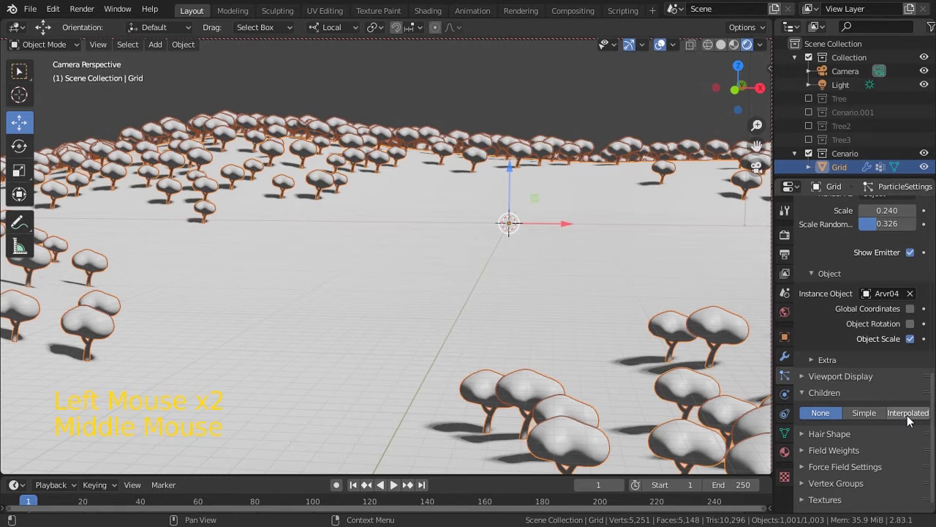
pyautogui.click(907, 415)
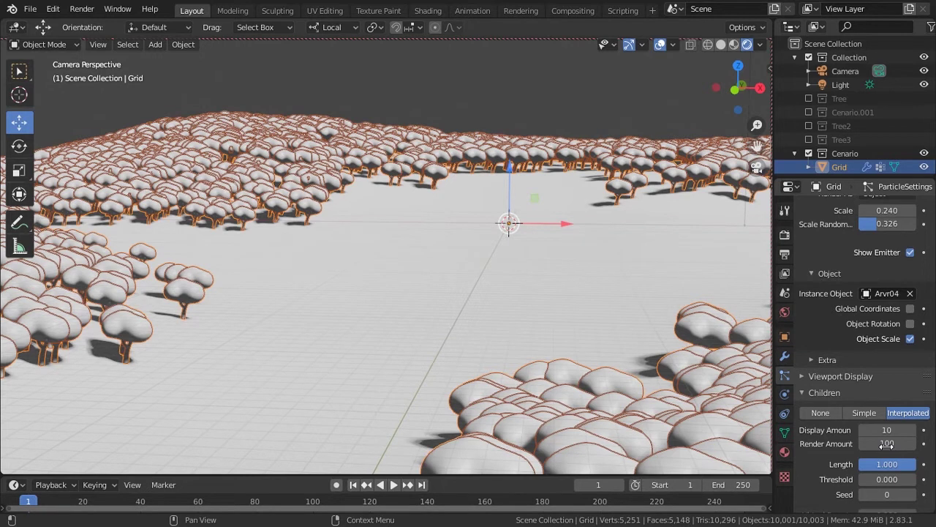
# Set the children's Display Amount and Render Amount both to 5, and save the file
pyautogui.press('KP_5')
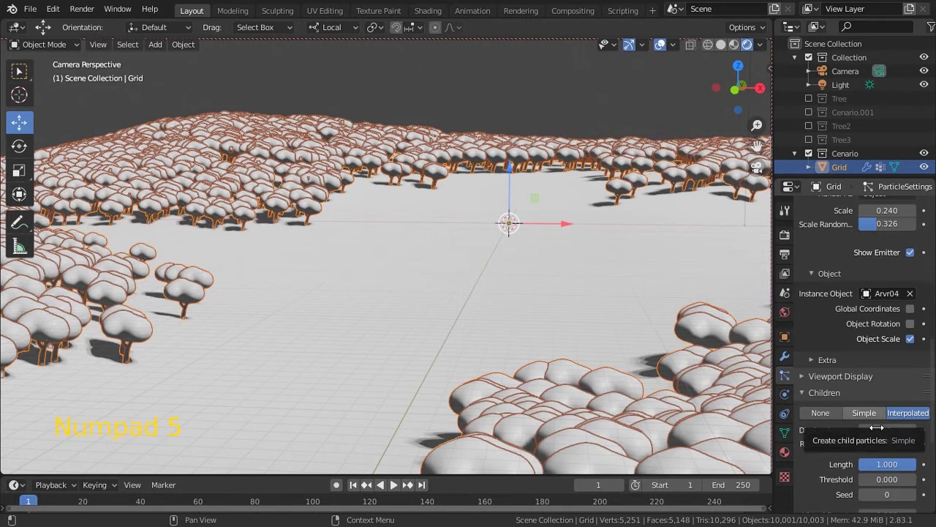
pyautogui.click(876, 429)
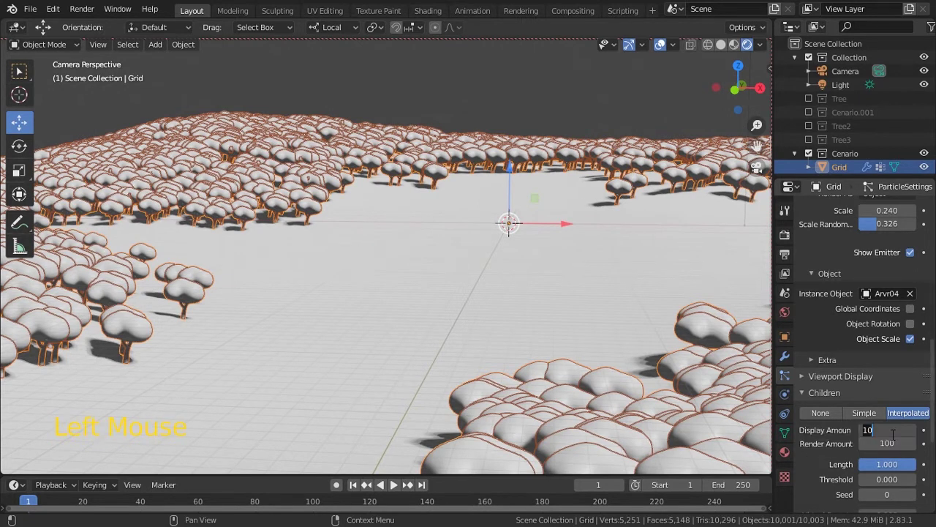
pyautogui.write('5')
pyautogui.press('Tab')
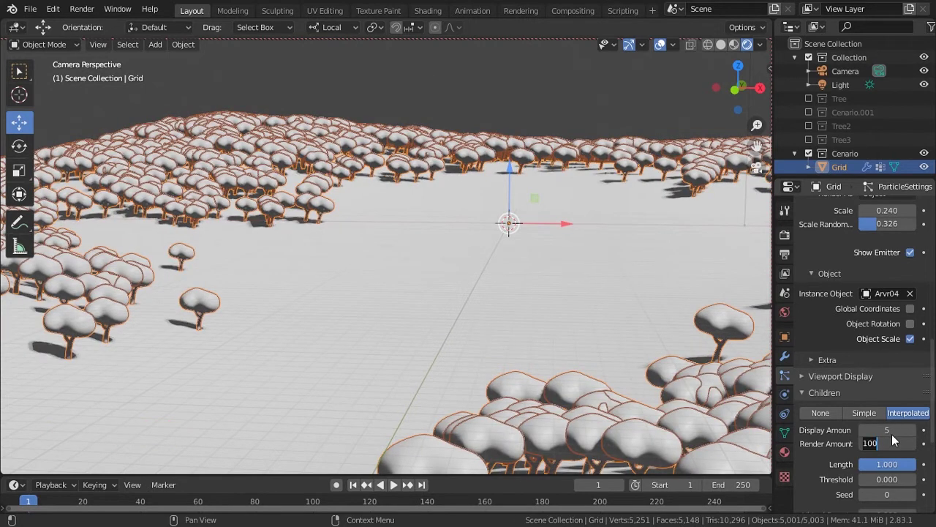
pyautogui.write('5')
pyautogui.press('Return')
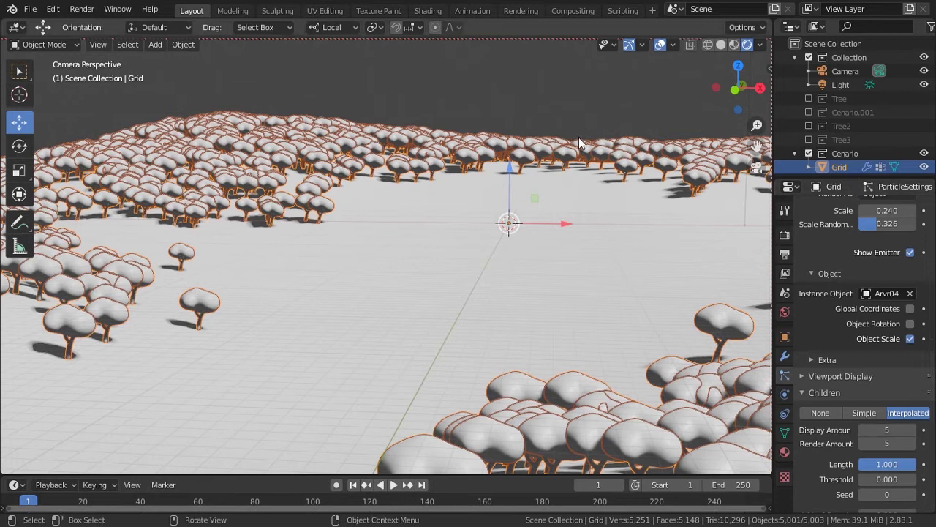
pyautogui.hotkey('ctrl', 's')
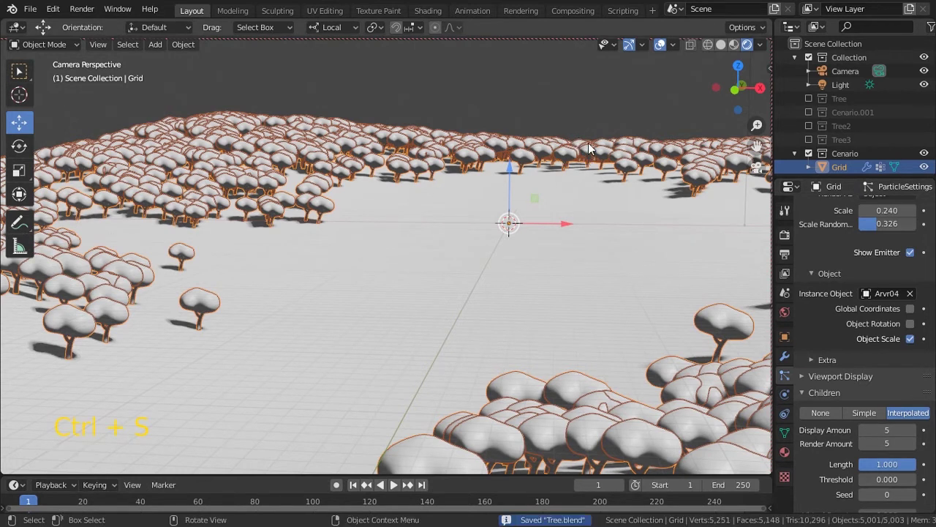
# Inspect the Grid's contents and the Arvr04 tree on its own in Tree3, then restore the Cenario collection
pyautogui.click(809, 165)
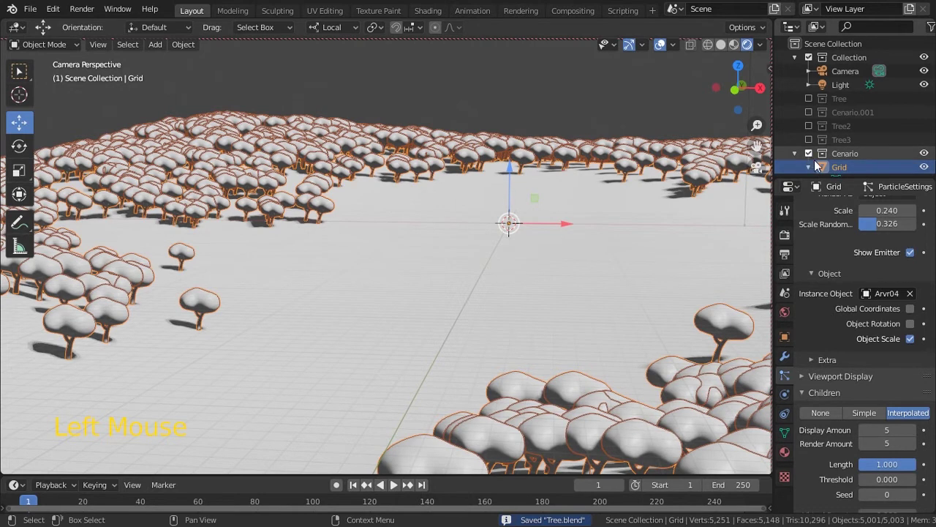
pyautogui.click(817, 150)
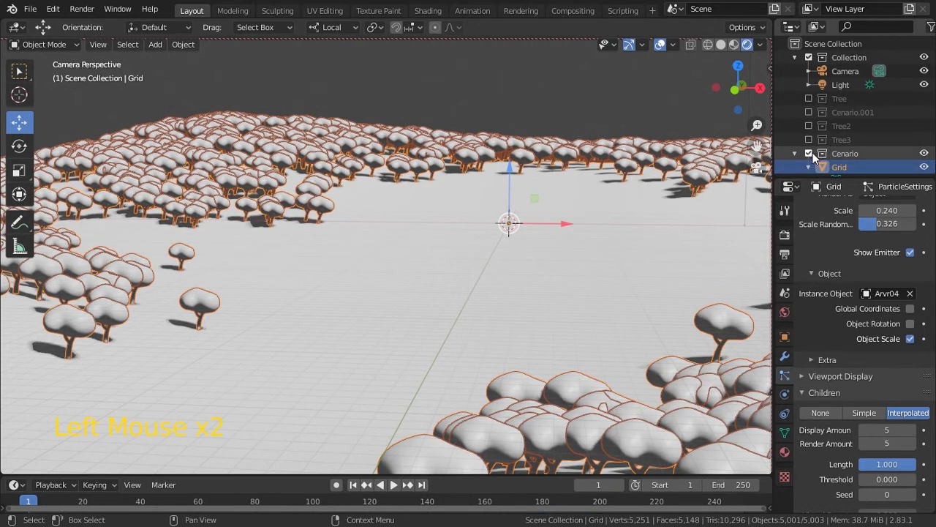
pyautogui.click(808, 166)
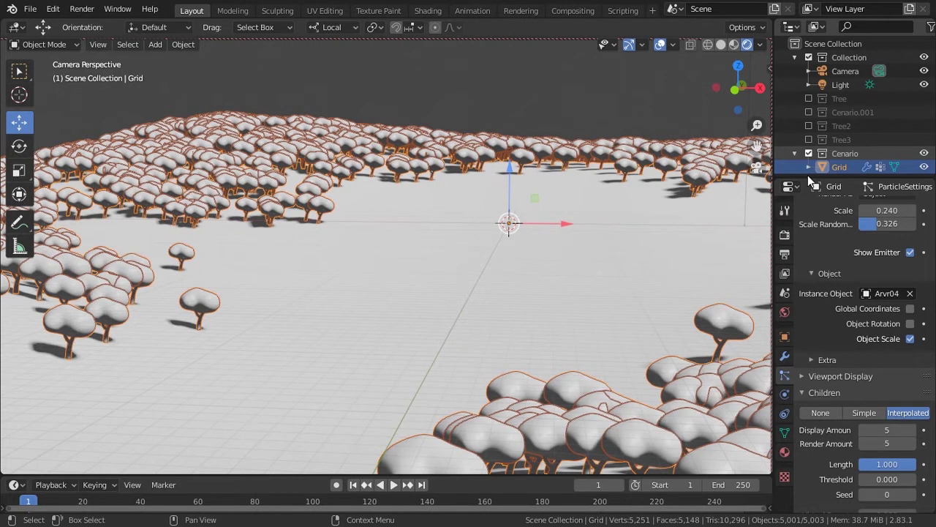
pyautogui.click(808, 153)
pyautogui.click(808, 139)
pyautogui.click(844, 153)
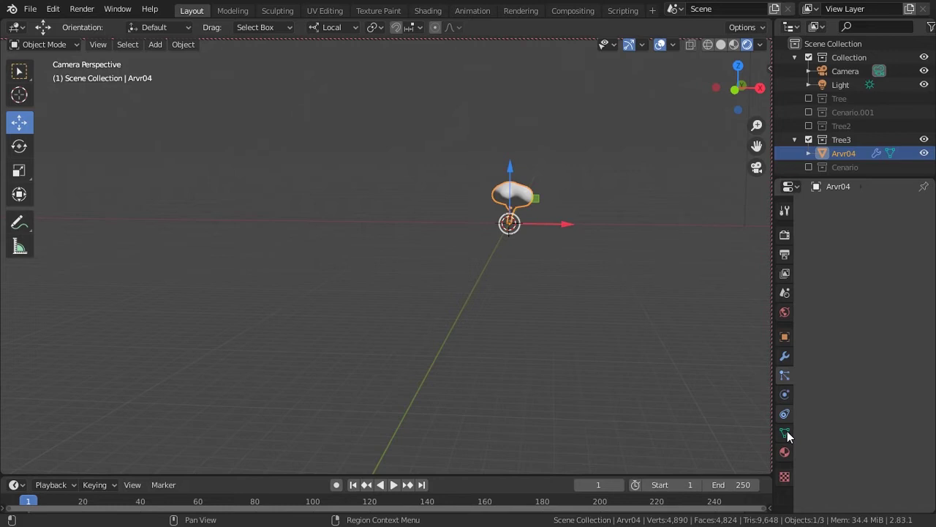
pyautogui.click(784, 292)
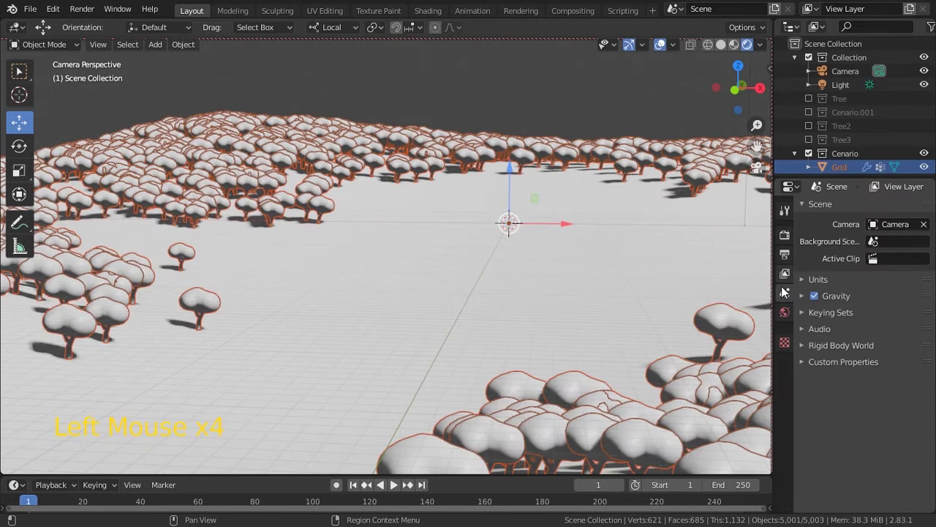
# Set the Number of hair particles emitted by the Grid to 200
pyautogui.click(866, 167)
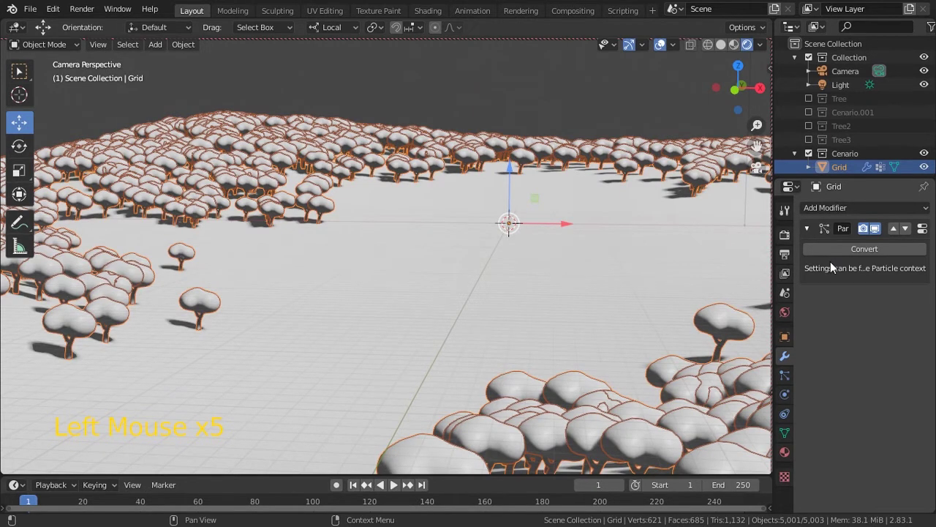
pyautogui.click(784, 375)
pyautogui.scroll(11, 864, 307)
pyautogui.click(886, 234)
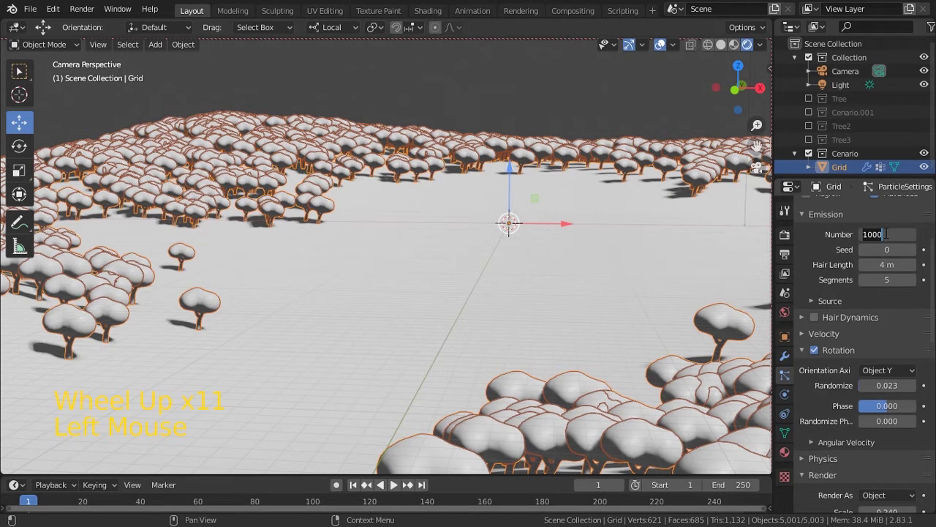
pyautogui.write('200')
pyautogui.press('Return')
# Set the children's Display Amount and Render Amount both to 10, and save the file
pyautogui.scroll(-13, 889, 329)
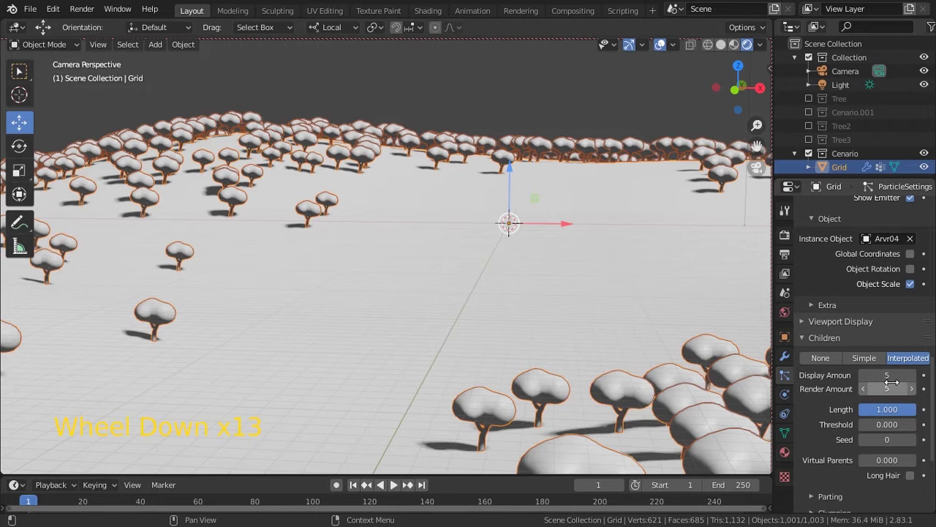
pyautogui.moveTo(892, 382); pyautogui.dragTo(911, 389)
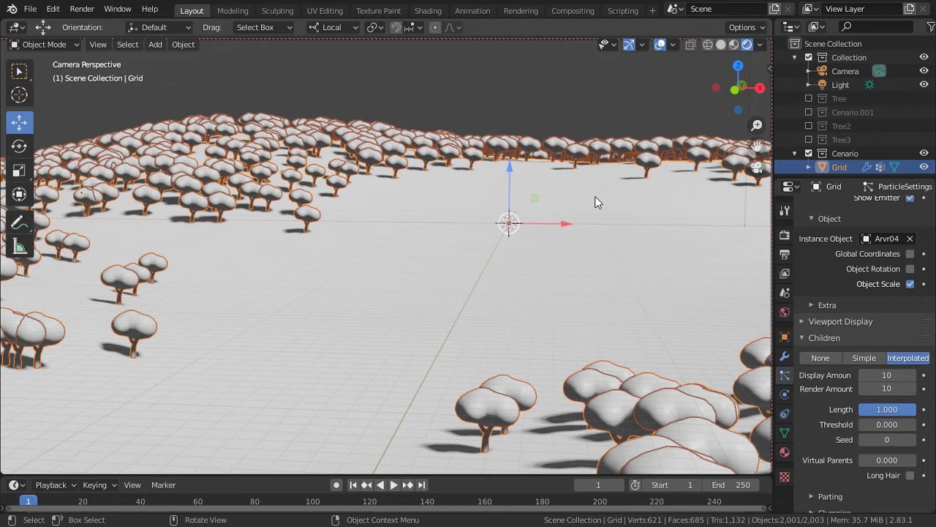
pyautogui.hotkey('ctrl', 's')
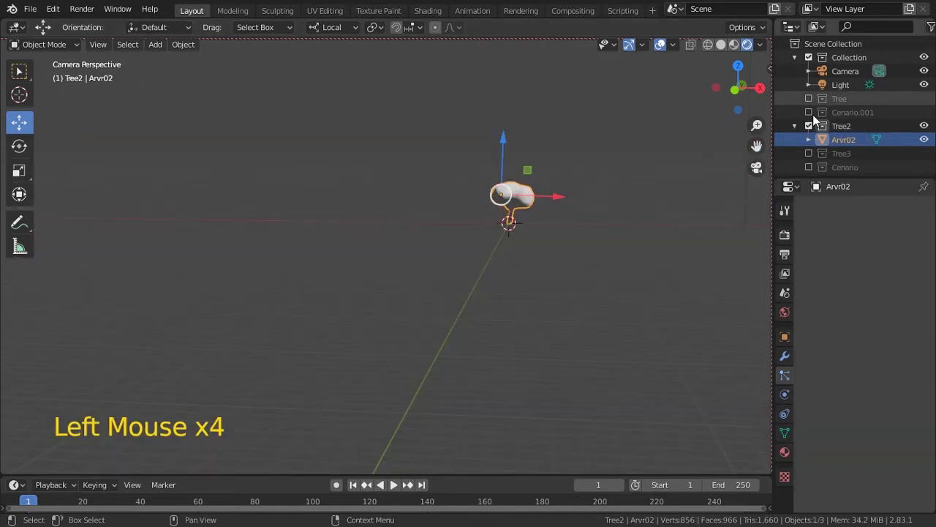
# Examine the tree objects by switching the Tree2 and Tree collections on and off, then show Cenario again
pyautogui.click(809, 125)
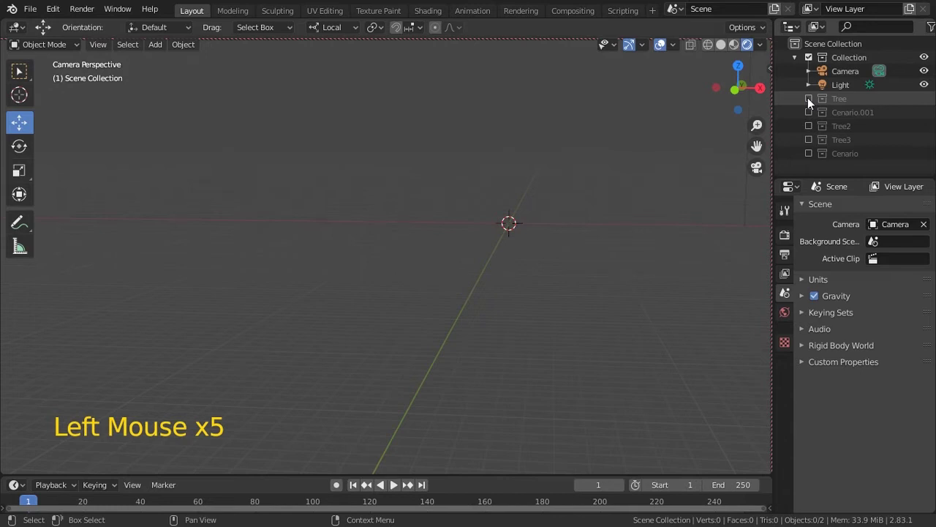
pyautogui.click(808, 98)
pyautogui.click(808, 98)
pyautogui.click(809, 98)
pyautogui.click(809, 98)
pyautogui.click(810, 98)
pyautogui.click(810, 99)
pyautogui.click(808, 153)
pyautogui.scroll(-4, 809, 153)
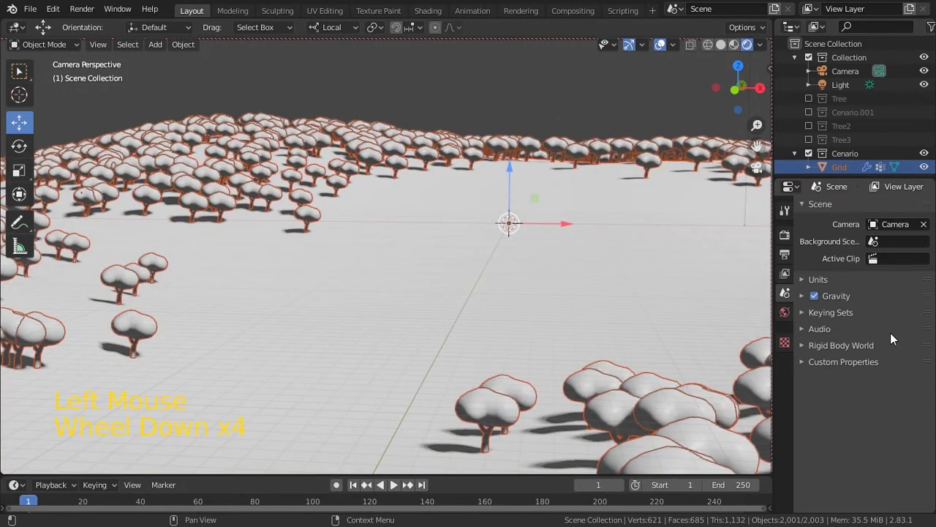
# Render the Grid's hair particles as a Collection, using Tree as the instance collection with Whole Collection enabled
pyautogui.click(630, 252)
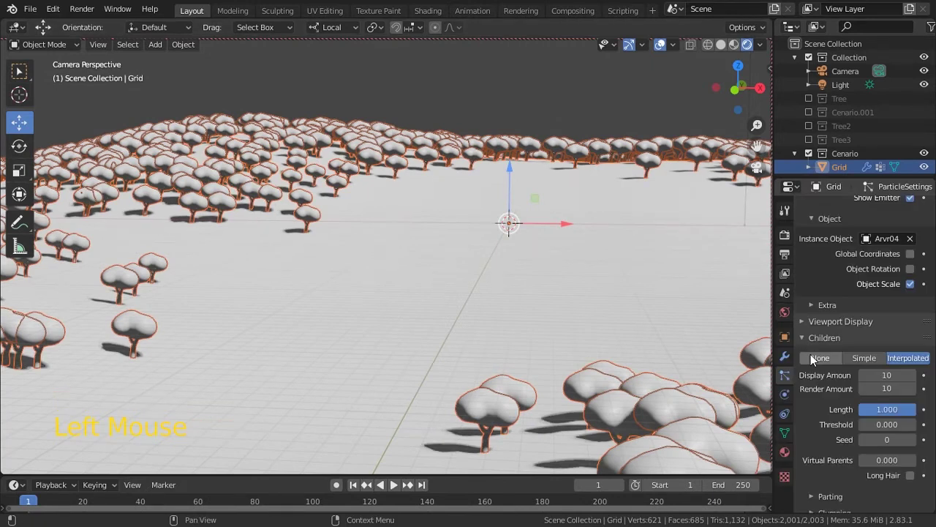
pyautogui.scroll(3, 829, 268)
pyautogui.click(872, 220)
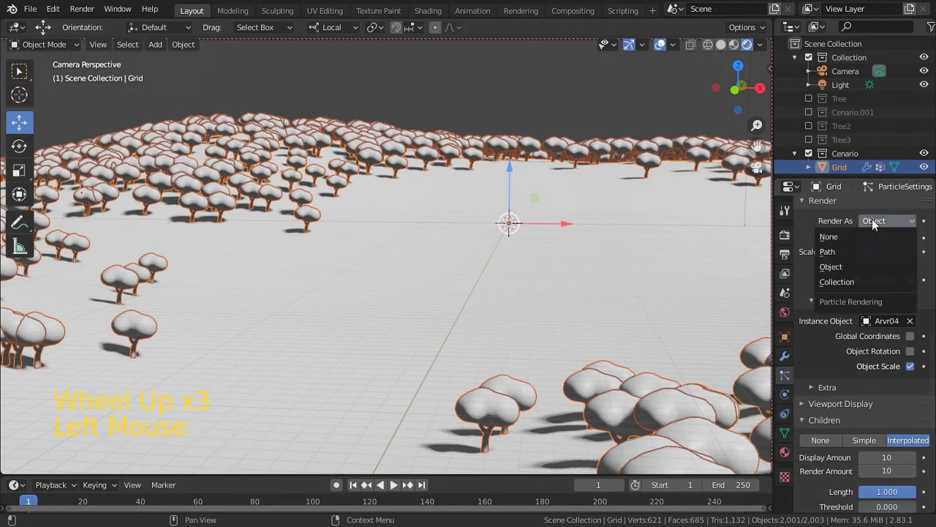
pyautogui.click(845, 282)
pyautogui.click(886, 320)
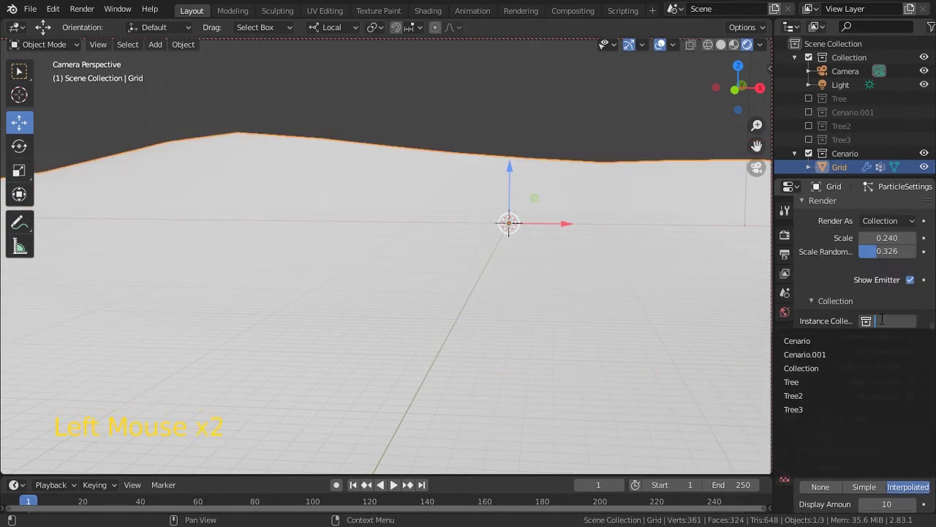
pyautogui.click(813, 382)
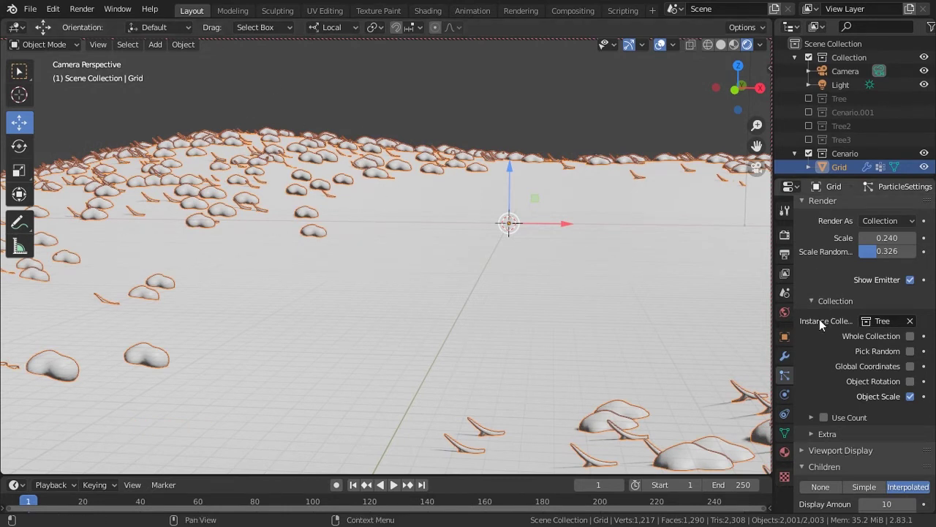
pyautogui.click(911, 337)
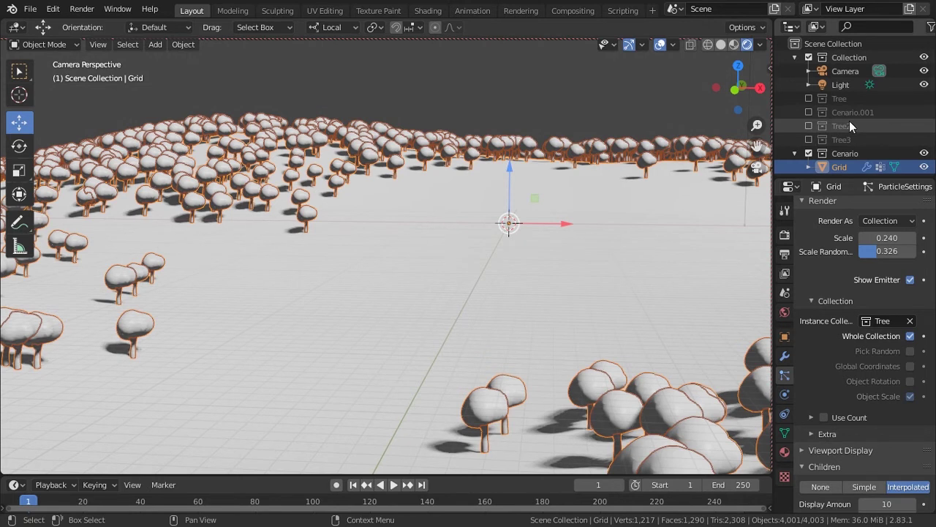
# Hide Cenario, enable the Tree collection, and show its tree from the front in solid shading
pyautogui.click(808, 153)
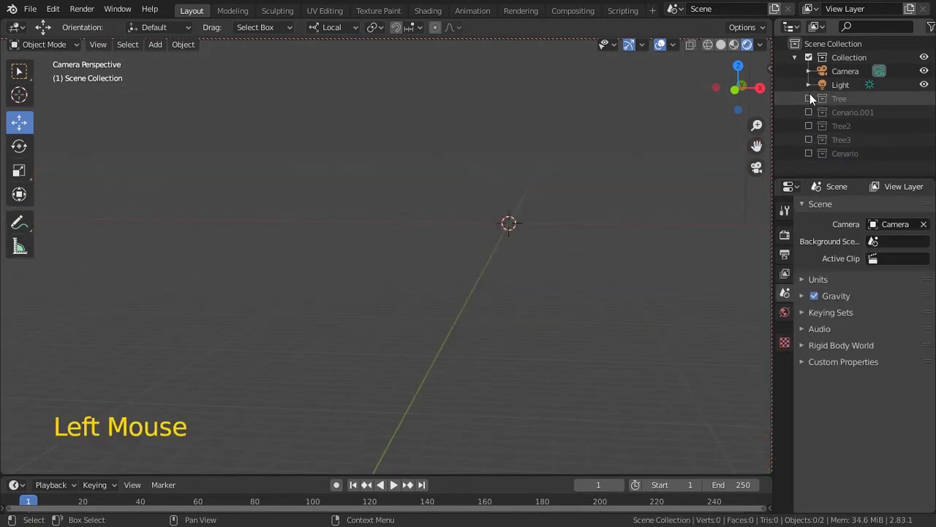
pyautogui.click(809, 97)
pyautogui.click(843, 101)
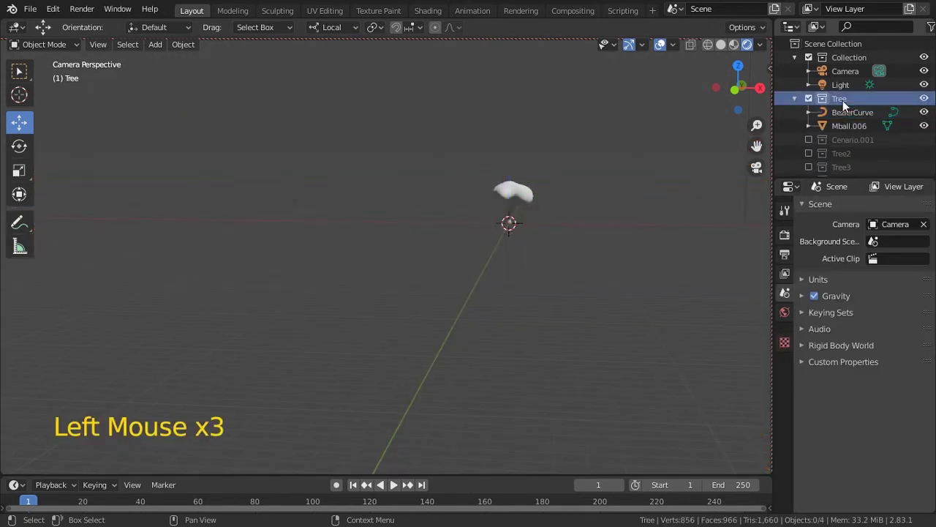
pyautogui.press('KP_1')
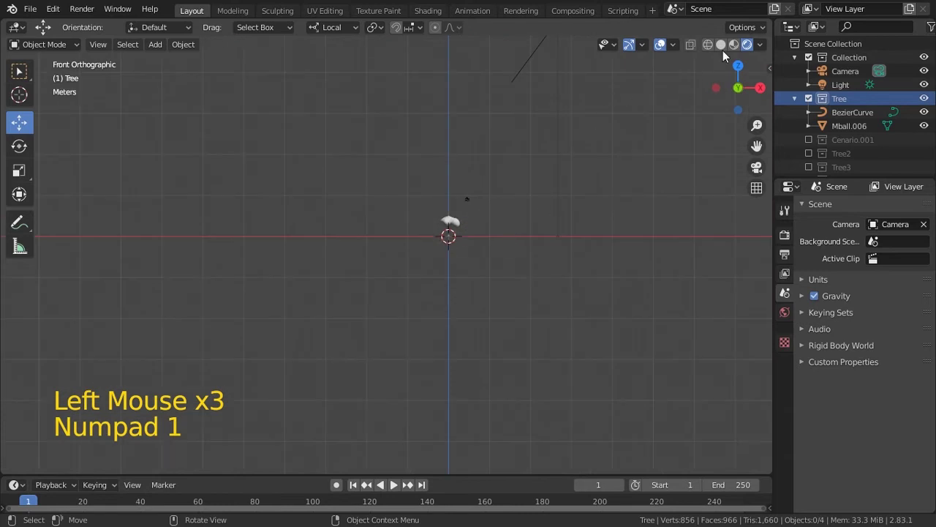
pyautogui.click(721, 45)
pyautogui.scroll(7, 516, 240)
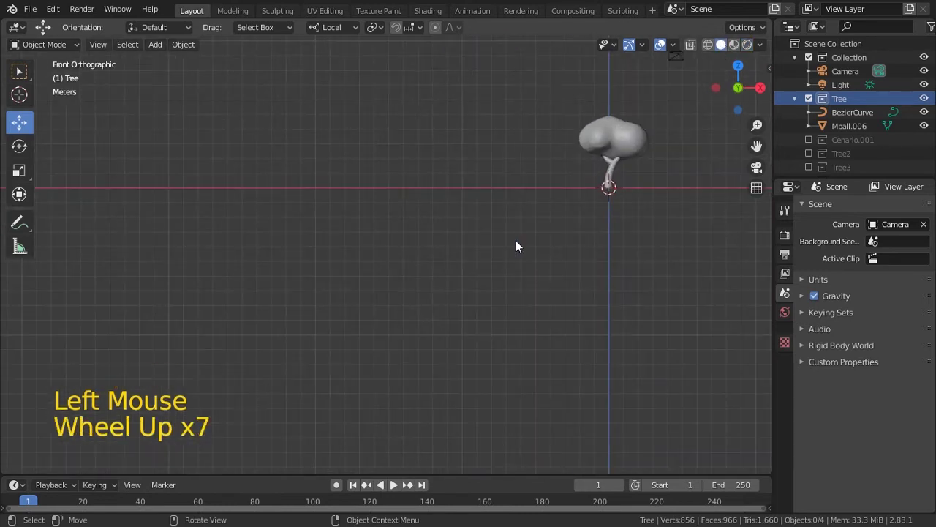
pyautogui.keyDown('shift'); pyautogui.moveTo(632, 94); pyautogui.dragTo(448, 152, button='middle'); pyautogui.keyUp('shift')
# Duplicate the trunk and crown beside the original on the negative X side, enlarge the copy to about 1.35, and raise it to ground level
pyautogui.moveTo(383, 150); pyautogui.dragTo(488, 235)
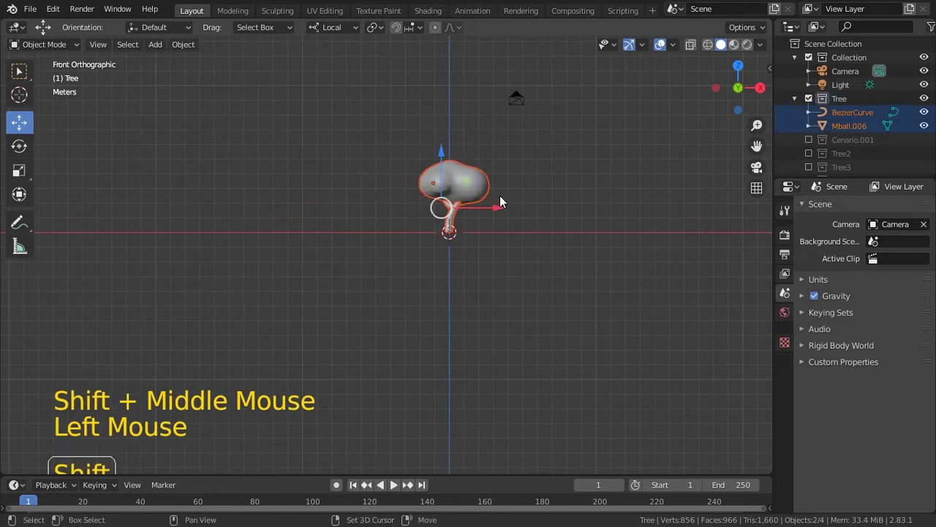
pyautogui.hotkey('shift', 'd')
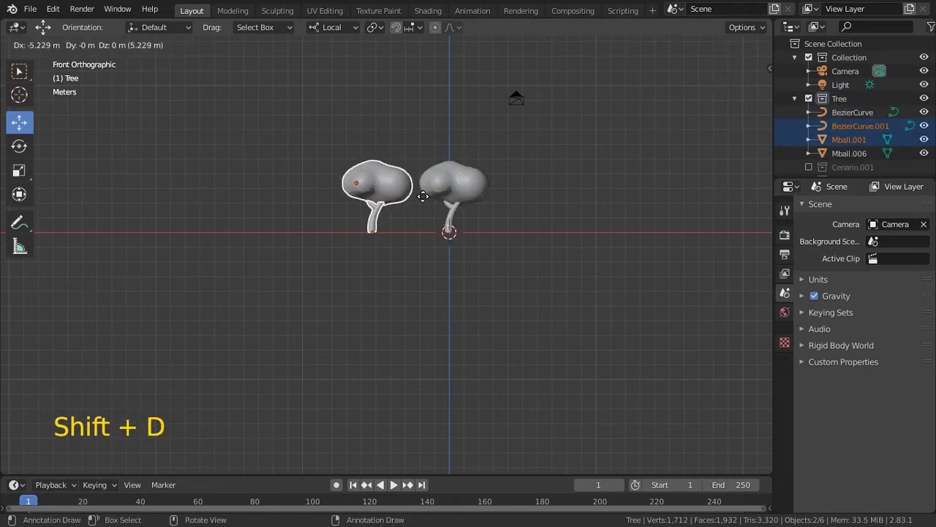
pyautogui.click(424, 199)
pyautogui.press('s')
pyautogui.click(430, 165)
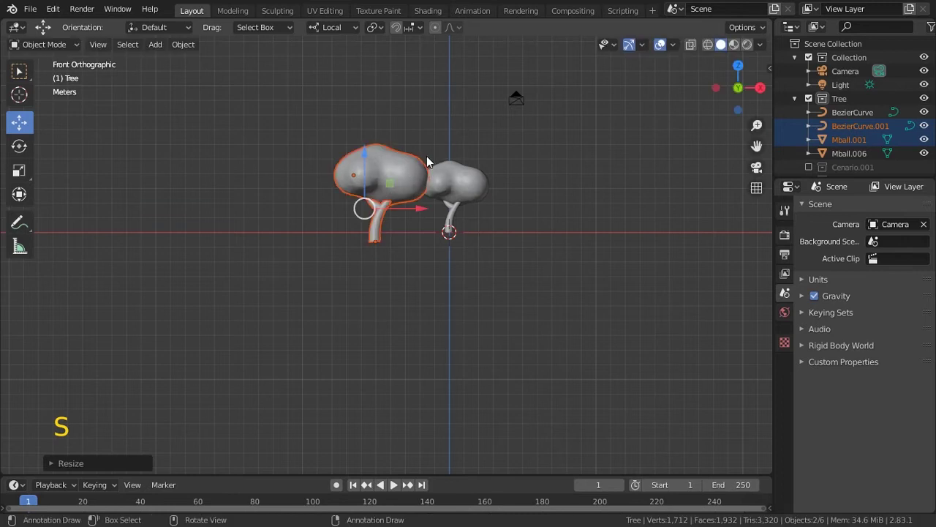
pyautogui.press('g')
pyautogui.click(412, 144)
# Reshape the copied trunk curve by moving its fork point down and towards negative X with proportional editing
pyautogui.press('Tab')
pyautogui.click(370, 199)
pyautogui.press('Tab')
pyautogui.click(373, 199)
pyautogui.click(373, 201)
pyautogui.press('g')
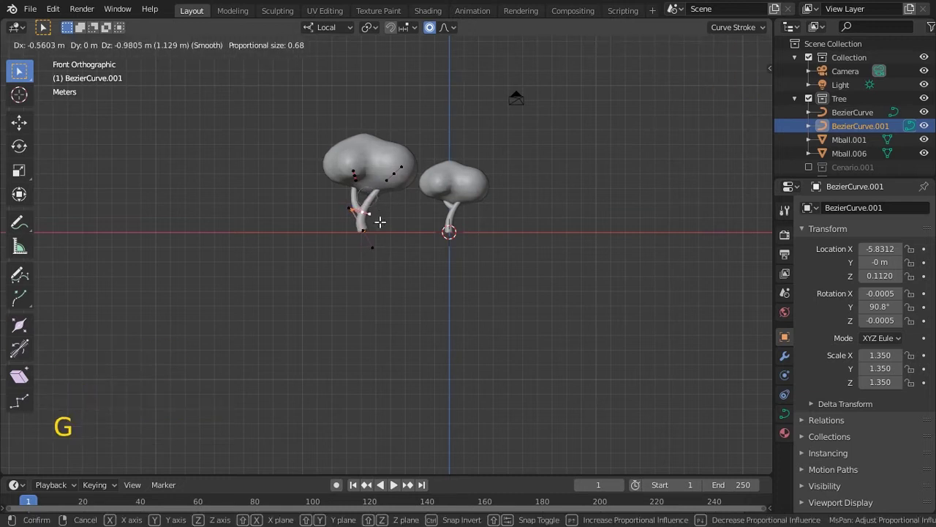
pyautogui.click(376, 220)
# Open the copied tree's crown mesh for editing and select a face near its top
pyautogui.press('Tab')
pyautogui.click(372, 166)
pyautogui.press('Tab')
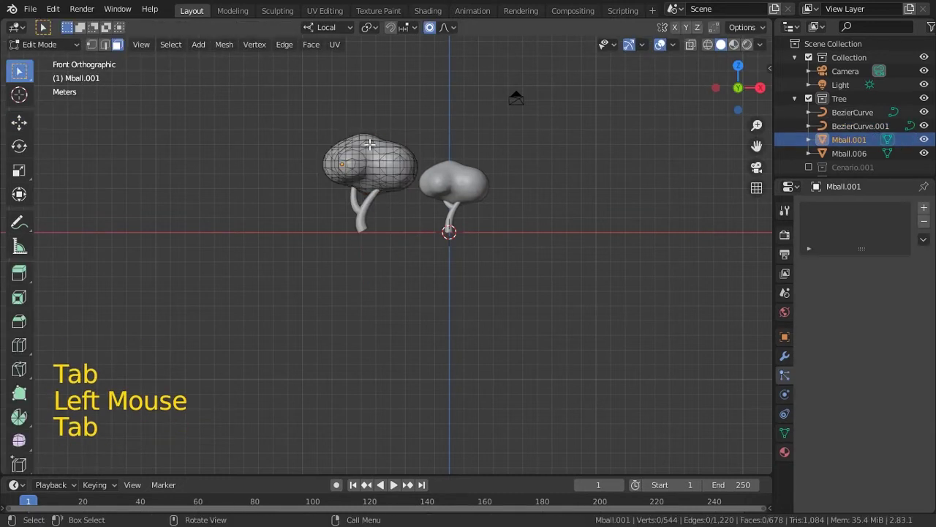
pyautogui.click(360, 139)
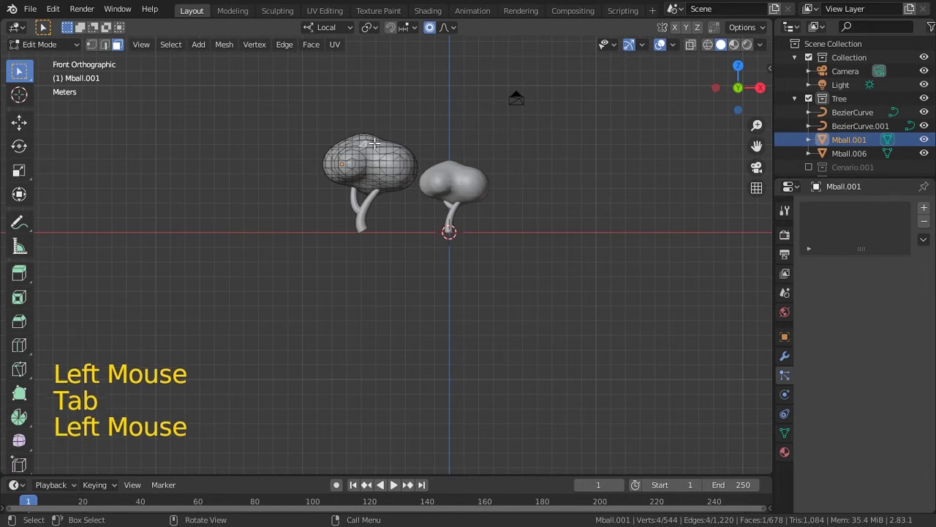
pyautogui.press('g')
pyautogui.rightClick(375, 146)
pyautogui.press('o')
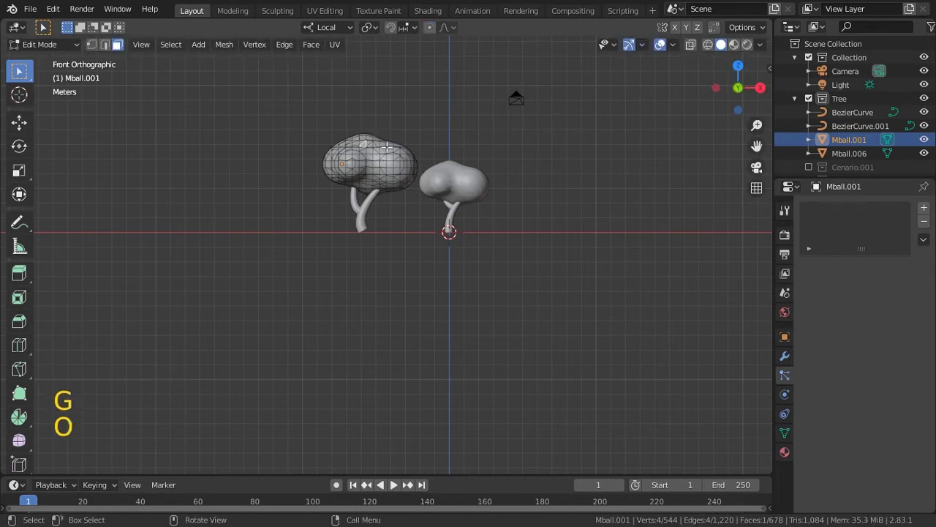
pyautogui.press('g')
pyautogui.press('g')
pyautogui.rightClick(384, 158)
pyautogui.press('o')
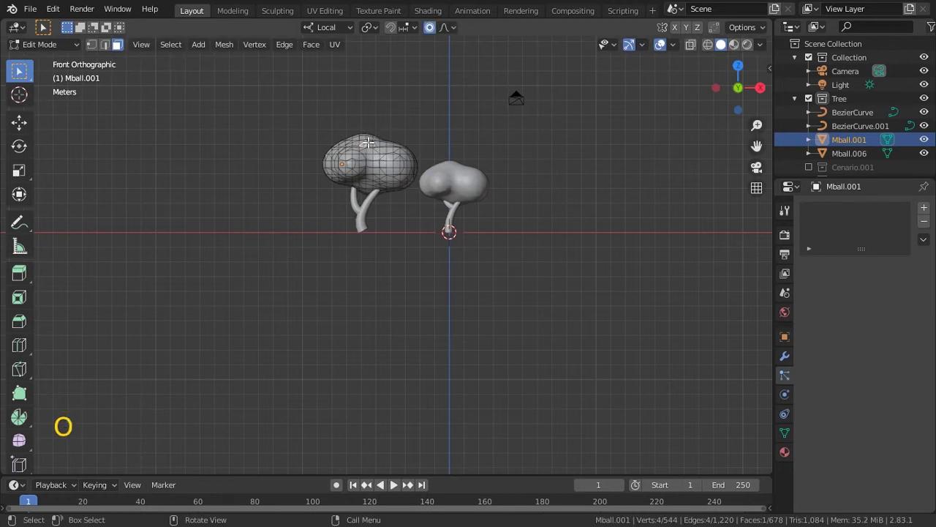
# Reshape the copied crown with proportional editing, nudging the top face and scaling faces at its two ends by about 1.9 and 1.2
pyautogui.press('g')
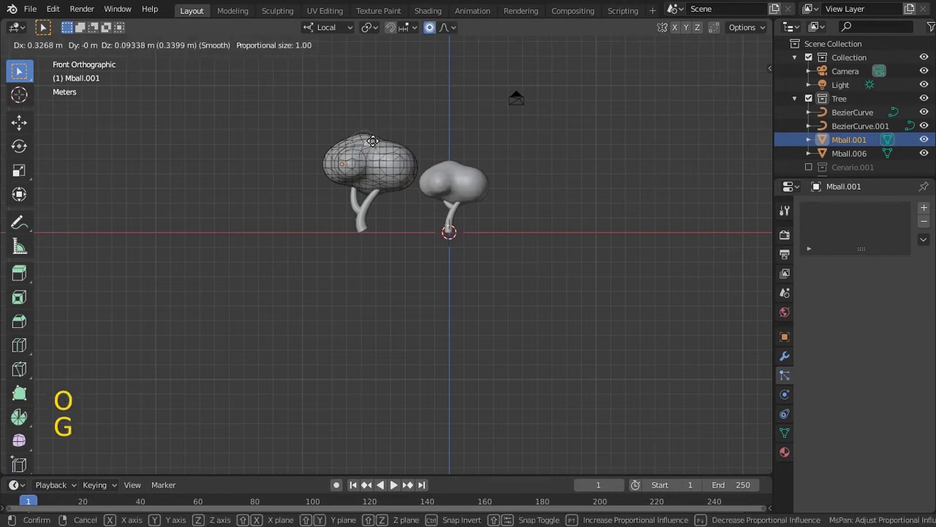
pyautogui.click(373, 142)
pyautogui.press('s')
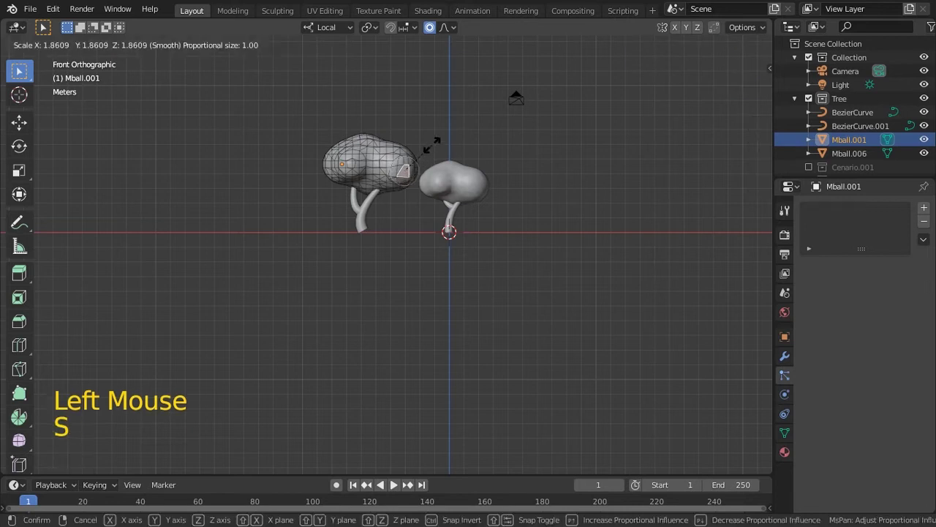
pyautogui.click(429, 146)
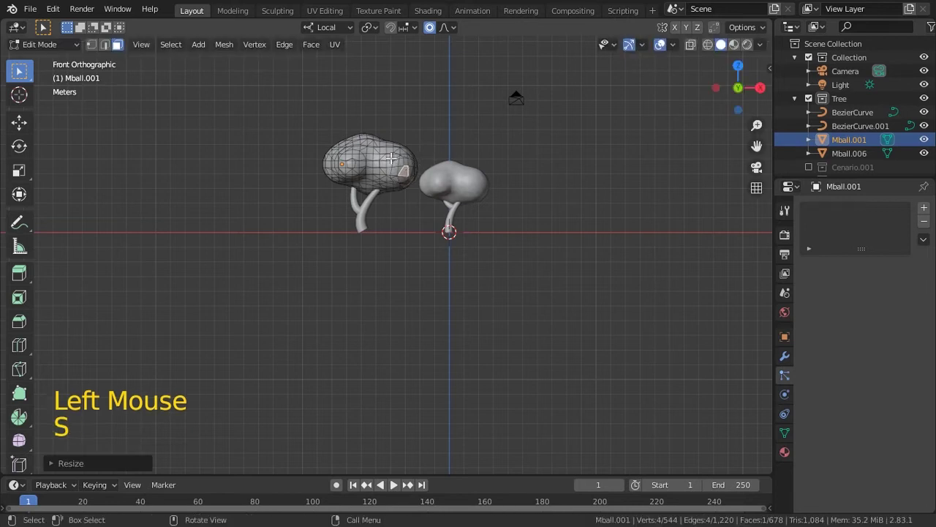
pyautogui.click(339, 157)
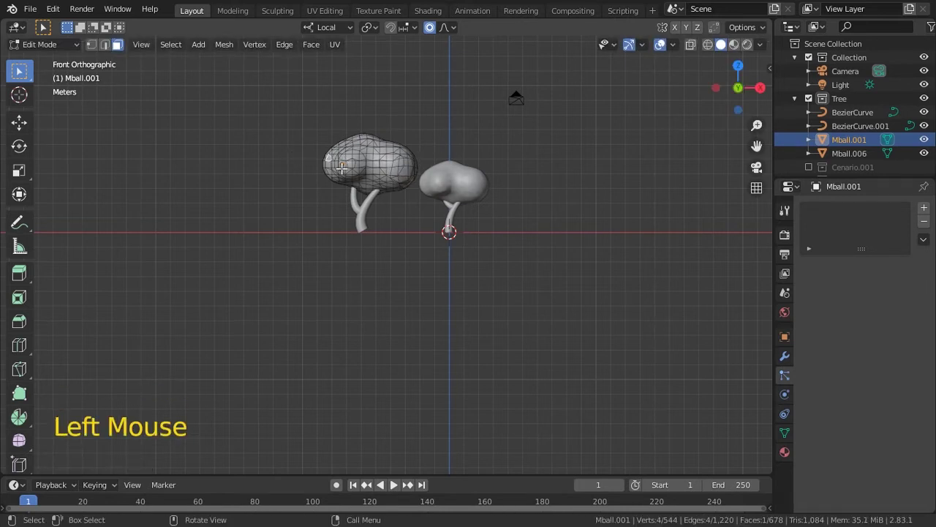
pyautogui.press('s')
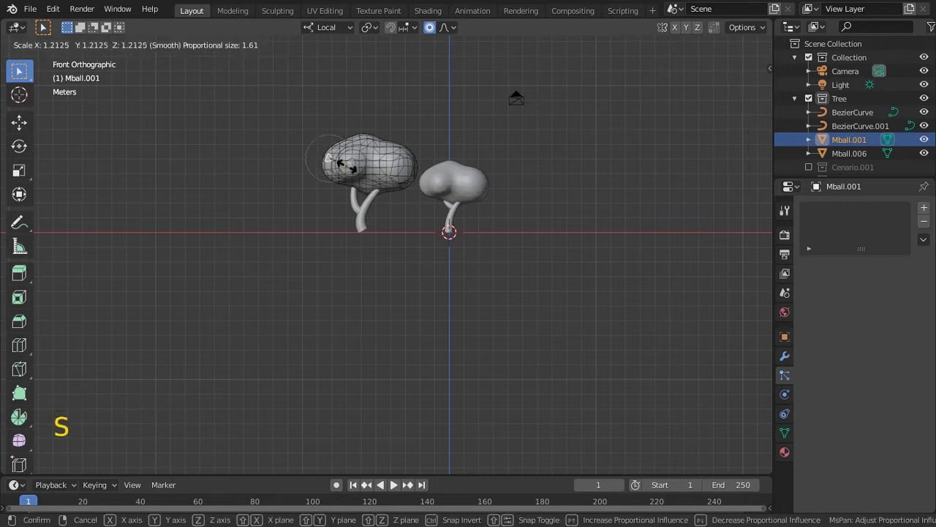
pyautogui.click(346, 165)
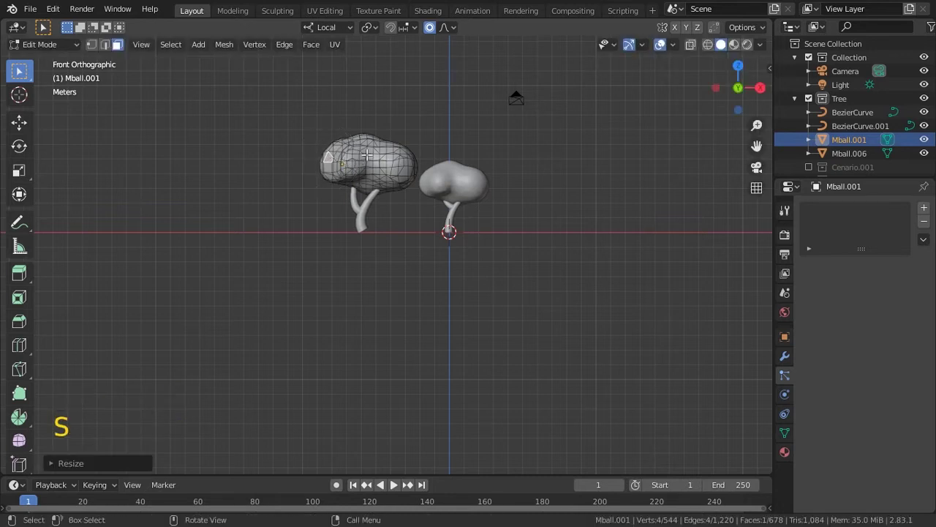
# Move the selected face to the copied crown's upper positive X side with proportional editing and finish editing the mesh
pyautogui.press('g')
pyautogui.click(400, 136)
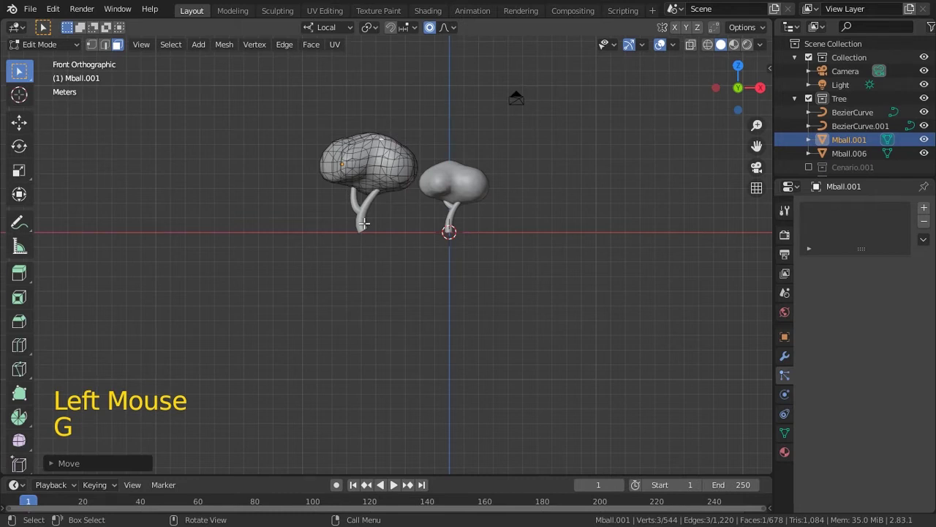
pyautogui.press('Tab')
# From above, select the copied trunk and crown, move them towards positive Y, rotate them slightly about Z, and save the file
pyautogui.press('ctrl')
pyautogui.press('KP_7')
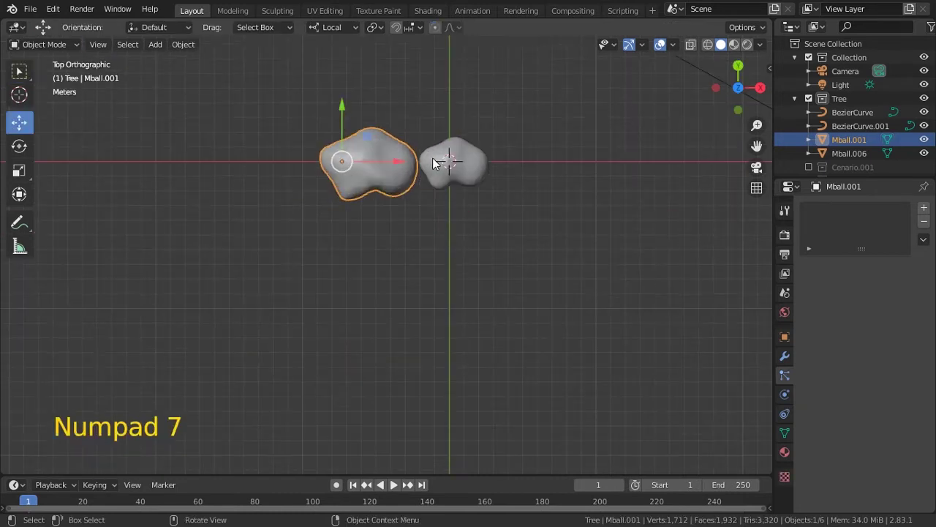
pyautogui.moveTo(237, 111); pyautogui.dragTo(447, 255)
pyautogui.click(405, 244)
pyautogui.click(334, 173)
pyautogui.press('g')
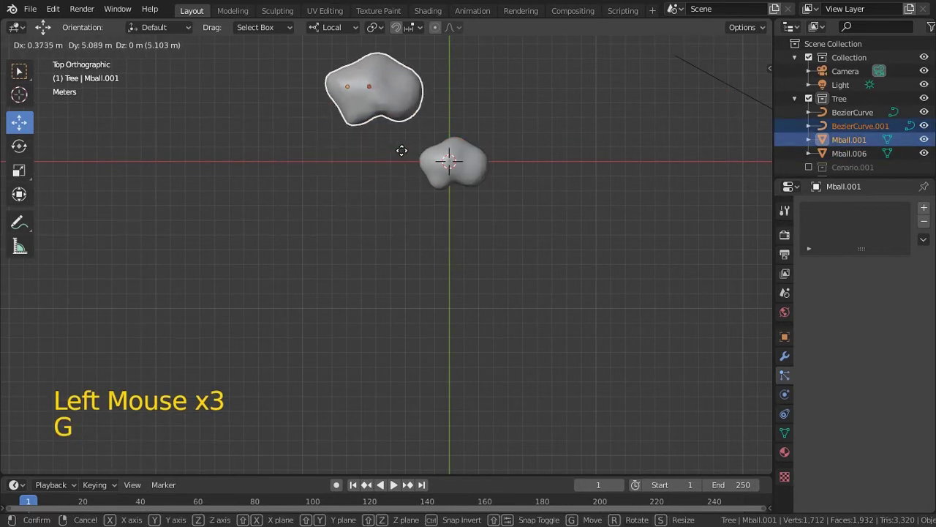
pyautogui.press('r')
pyautogui.click(476, 161)
pyautogui.hotkey('ctrl', 's')
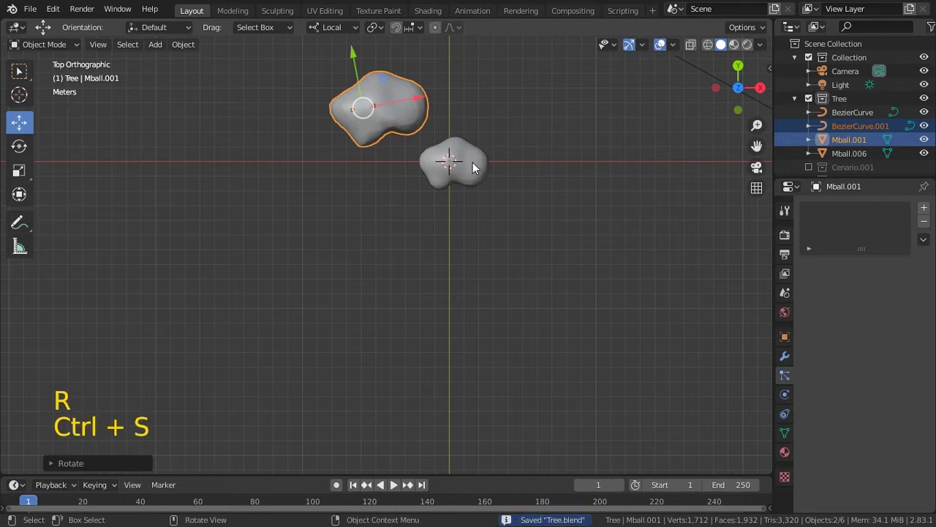
# Exclude the Tree collection, enable the Cenario collection, and look at the landscape through the camera
pyautogui.click(809, 98)
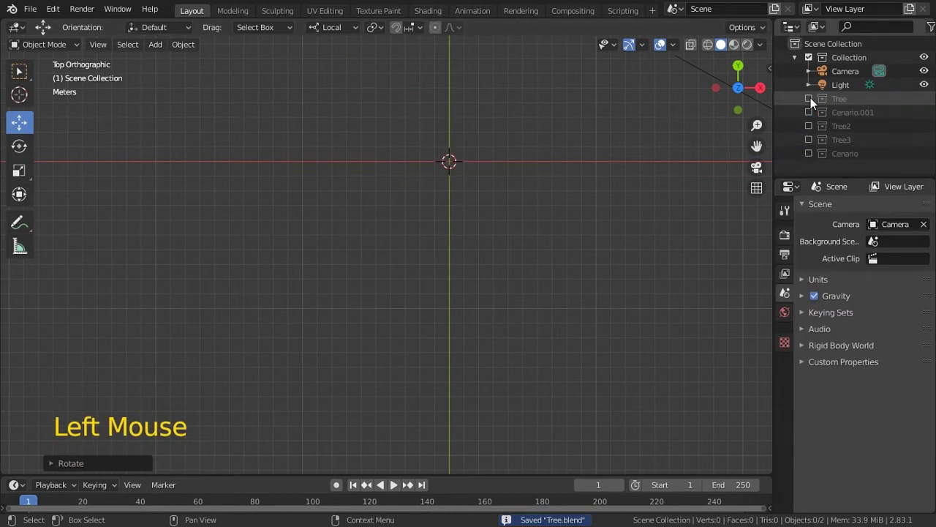
pyautogui.click(809, 152)
pyautogui.scroll(-3, 541, 256)
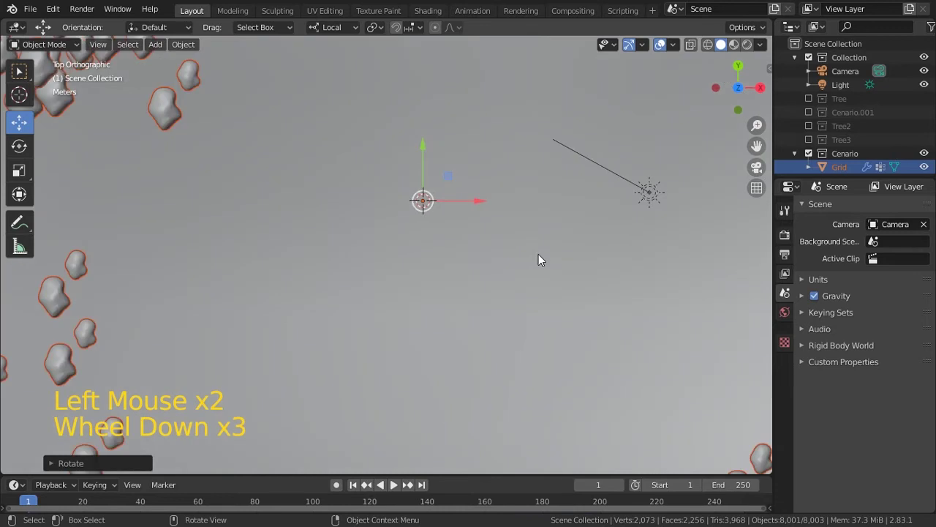
pyautogui.press('KP_0')
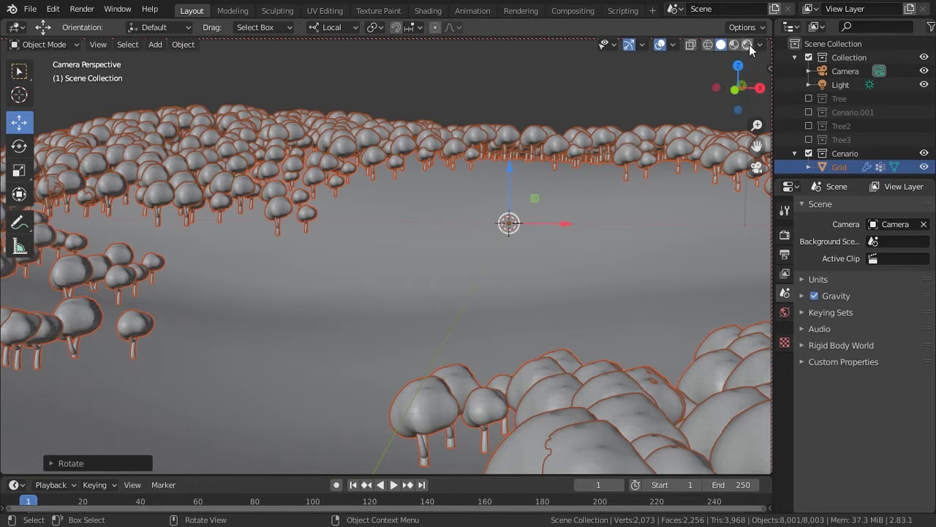
# Turn off the viewport overlays, preview the forest in Rendered shading, return to Solid shading, and save the file
pyautogui.click(665, 45)
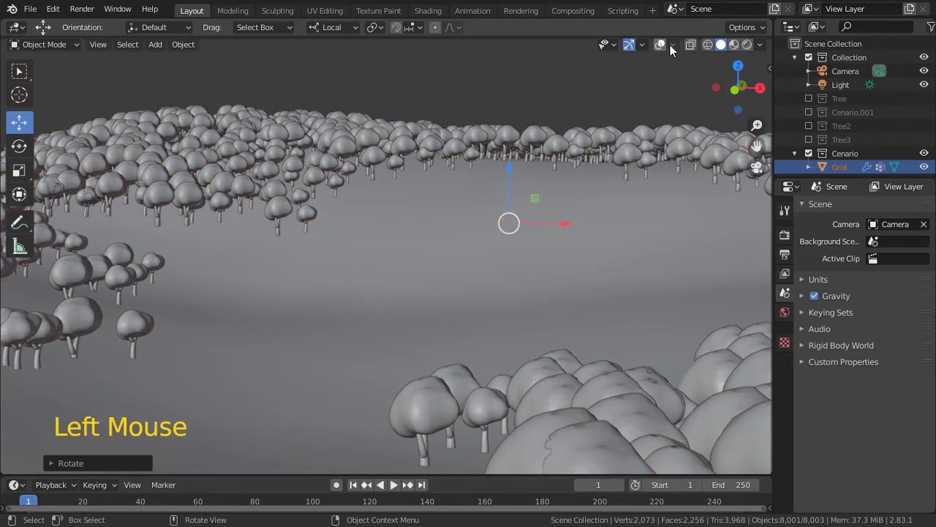
pyautogui.click(746, 45)
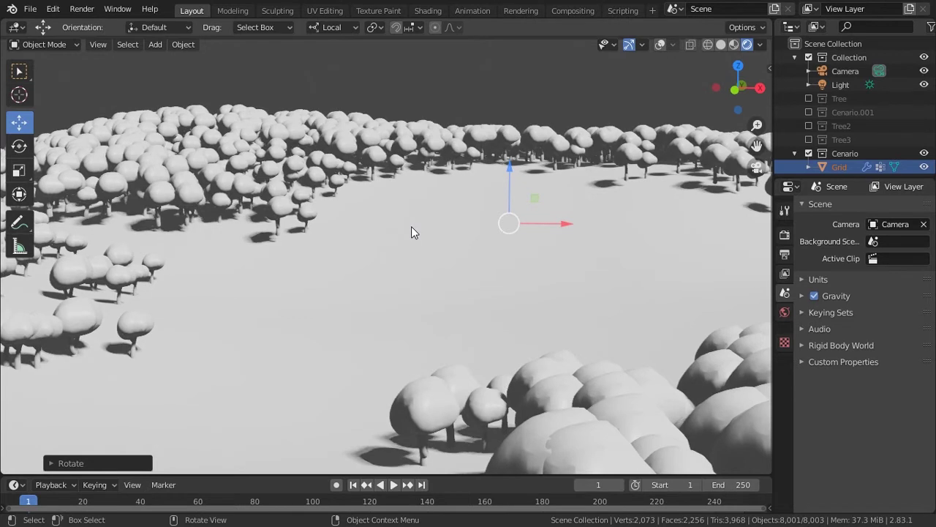
pyautogui.click(720, 44)
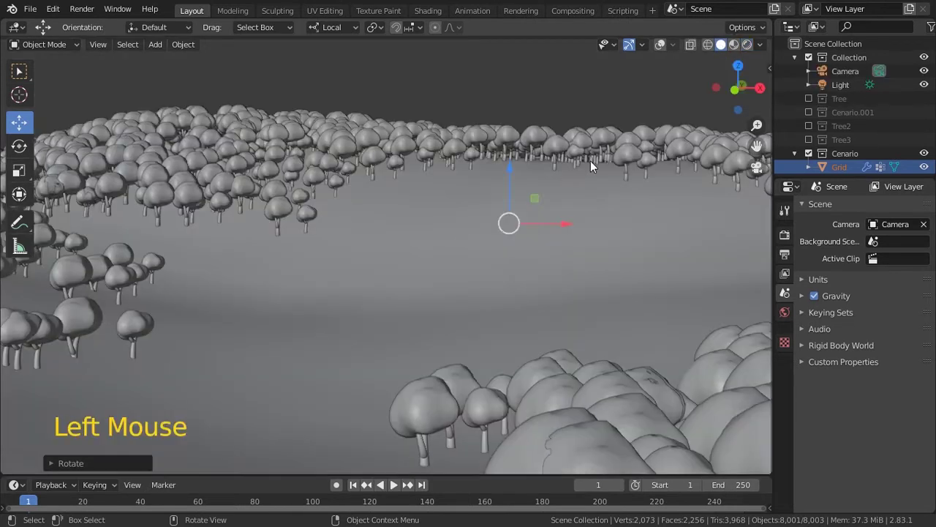
pyautogui.hotkey('ctrl', 's')
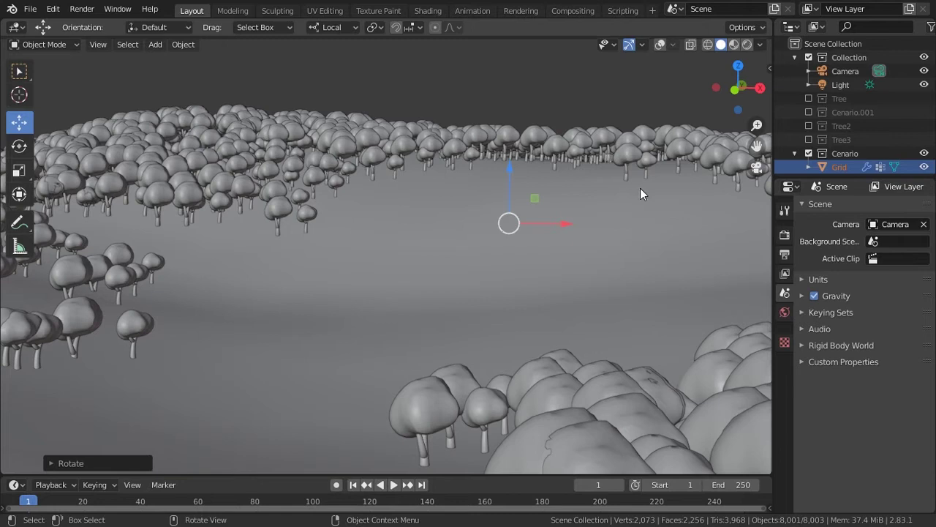
# Select the ground grid and examine the bare terrain by temporarily hiding its tree particles in the viewport
pyautogui.click(684, 238)
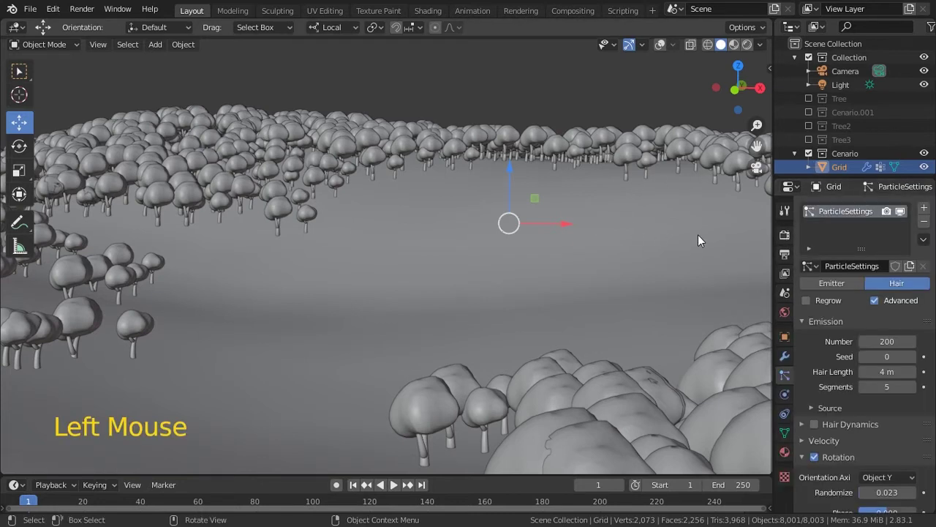
pyautogui.click(900, 210)
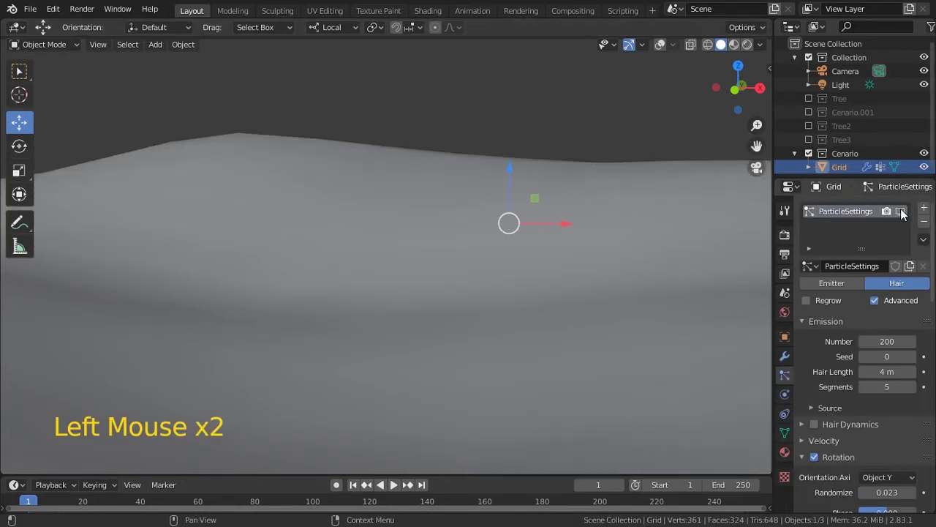
pyautogui.click(901, 210)
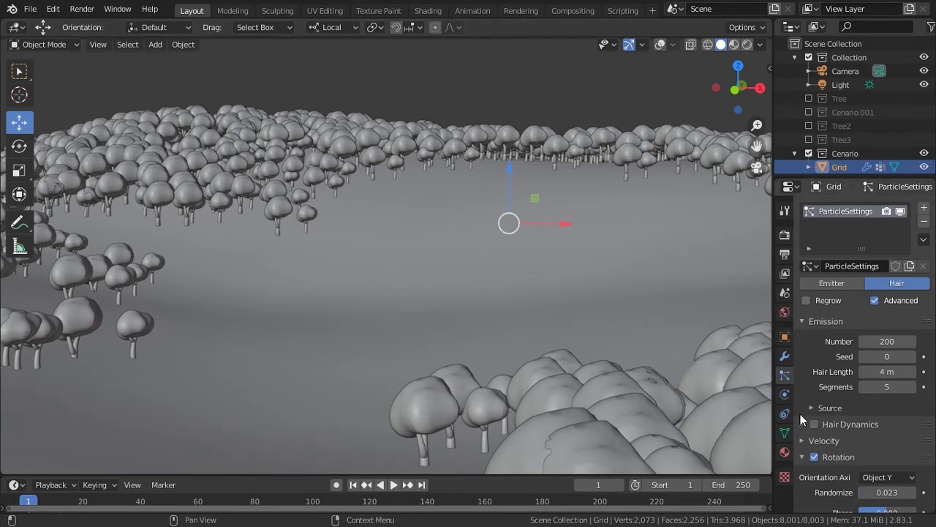
# Add a second vertex group to the ground grid and name it Grama
pyautogui.click(785, 434)
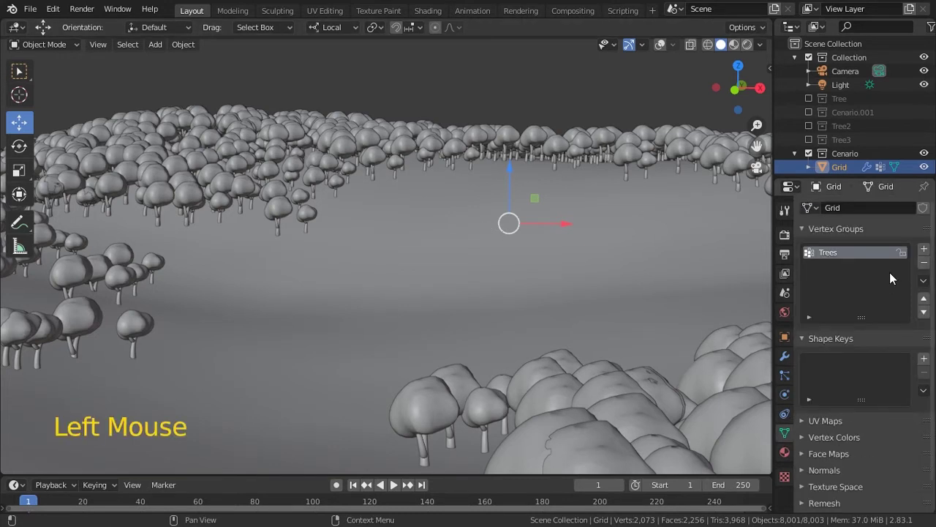
pyautogui.click(924, 248)
pyautogui.click(842, 266)
pyautogui.doubleClick(842, 266)
pyautogui.write('Gra')
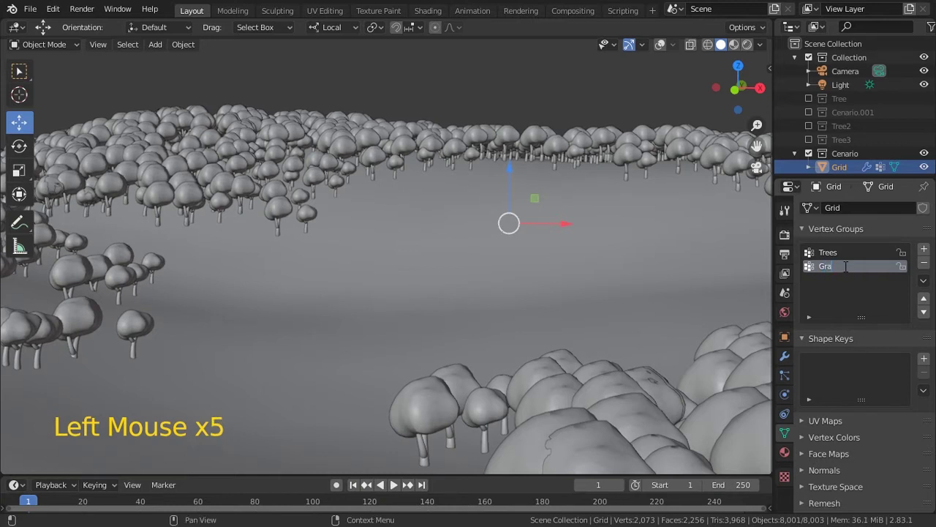
pyautogui.write('ma')
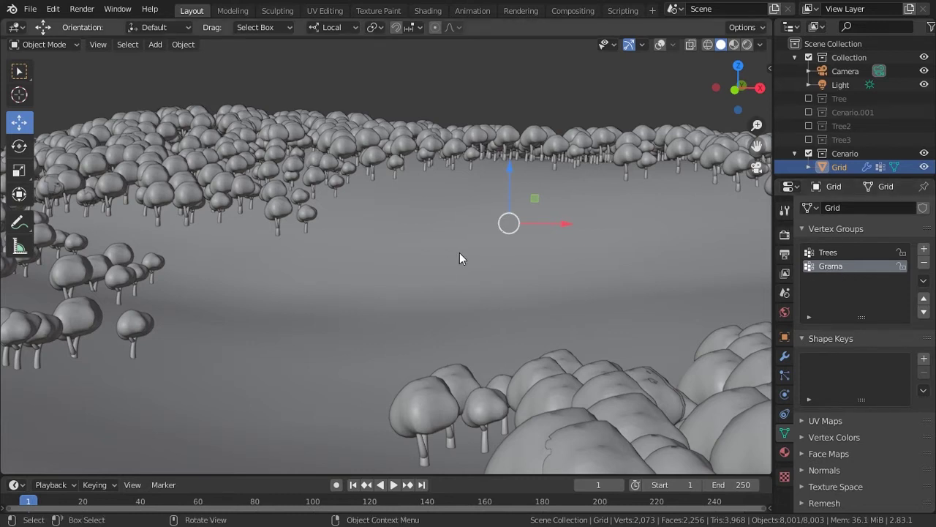
# Turn the overlays back on, replace the ground's face selection with the central clearing, and assign it to Grama at weight 1.000
pyautogui.press('Tab')
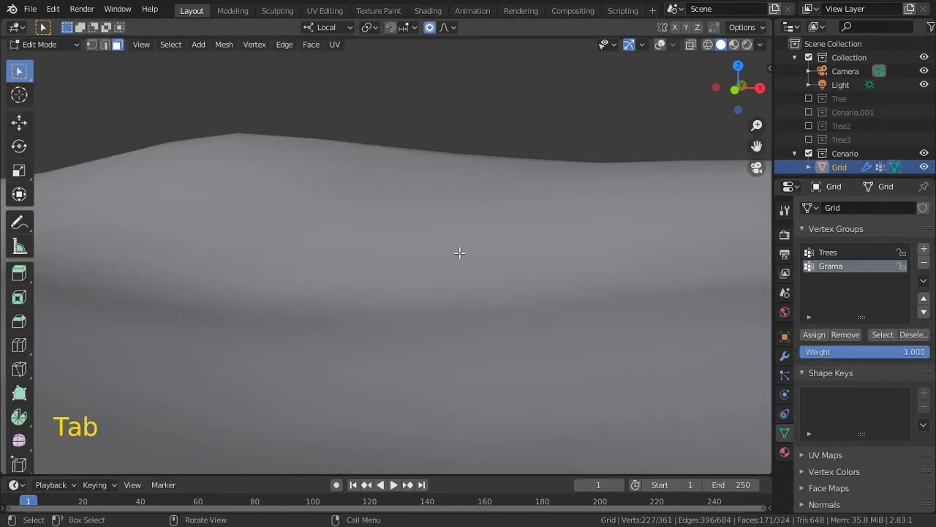
pyautogui.click(661, 45)
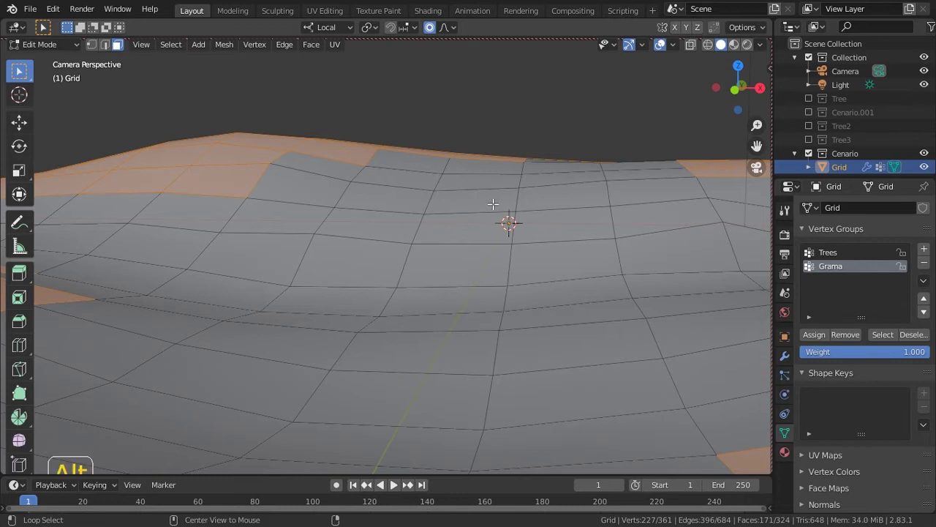
pyautogui.hotkey('alt', 'a')
pyautogui.press('c')
pyautogui.moveTo(526, 247)
pyautogui.mouseDown()
pyautogui.moveTo(595, 246)
pyautogui.moveTo(381, 226)
pyautogui.moveTo(474, 338)
pyautogui.moveTo(292, 308)
pyautogui.moveTo(539, 376)
pyautogui.moveTo(210, 329)
pyautogui.moveTo(243, 214)
pyautogui.moveTo(322, 252)
pyautogui.moveTo(636, 333)
pyautogui.moveTo(673, 276)
pyautogui.moveTo(620, 201)
pyautogui.mouseUp()
pyautogui.rightClick(561, 294)
pyautogui.click(815, 335)
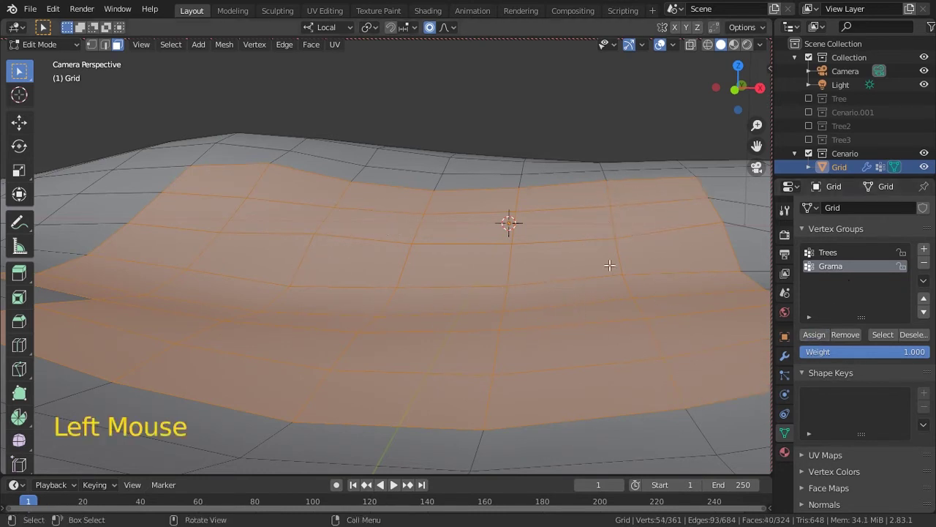
pyautogui.press('Tab')
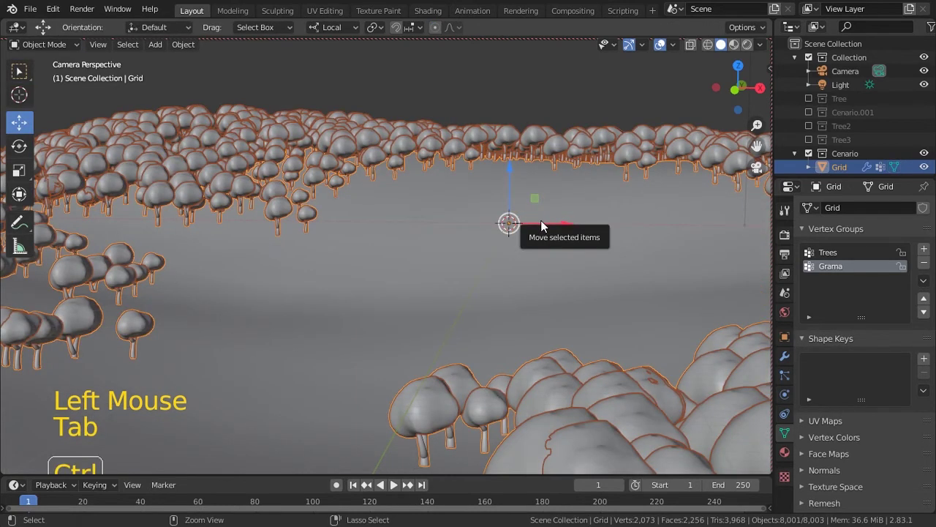
# Show the Trees and Grama groups in Weight Paint and brush Grama's edge on the negative X side with the Subtract brush
pyautogui.hotkey('ctrl', 'Tab')
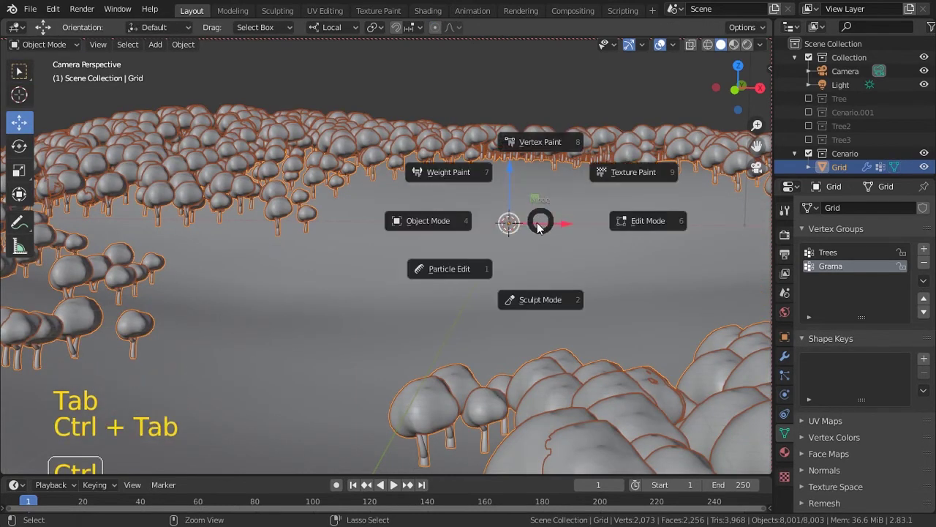
pyautogui.click(468, 171)
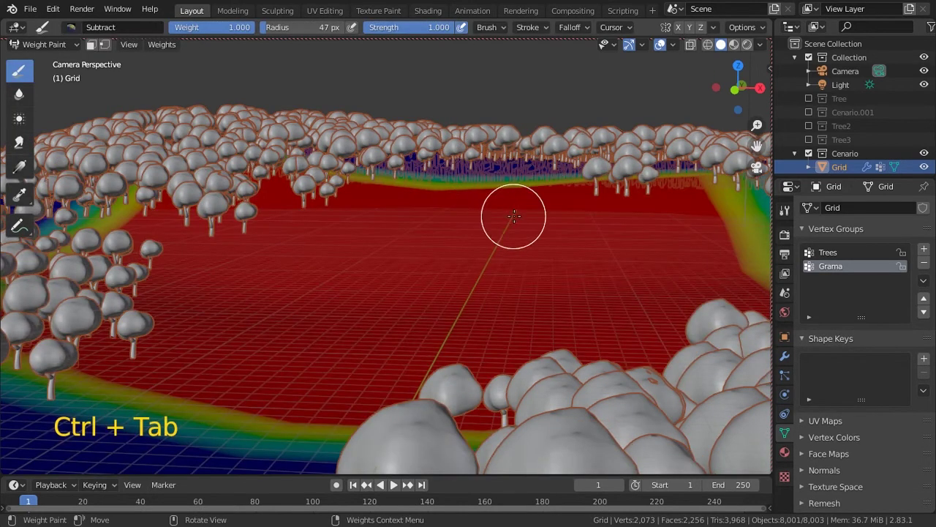
pyautogui.click(828, 252)
pyautogui.click(832, 266)
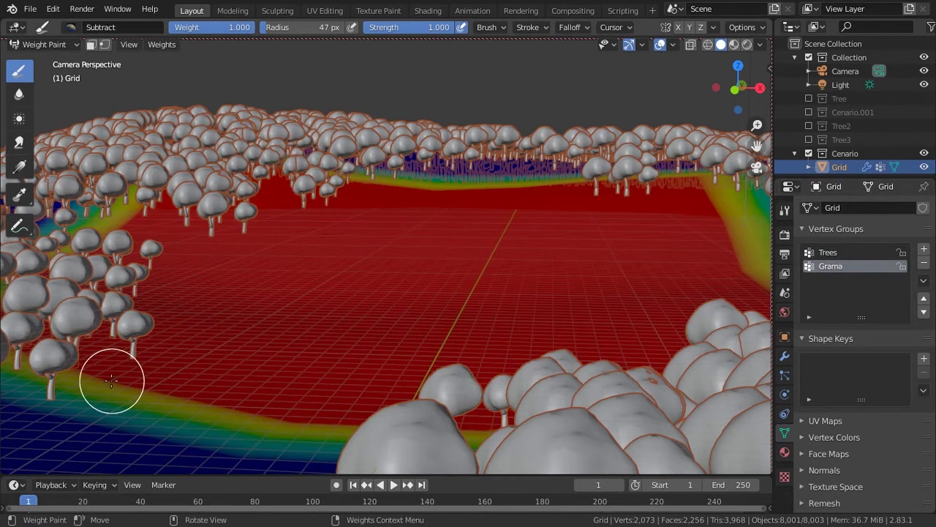
pyautogui.moveTo(120, 389)
pyautogui.mouseDown()
pyautogui.moveTo(146, 412)
pyautogui.moveTo(195, 414)
pyautogui.moveTo(183, 409)
pyautogui.mouseUp()
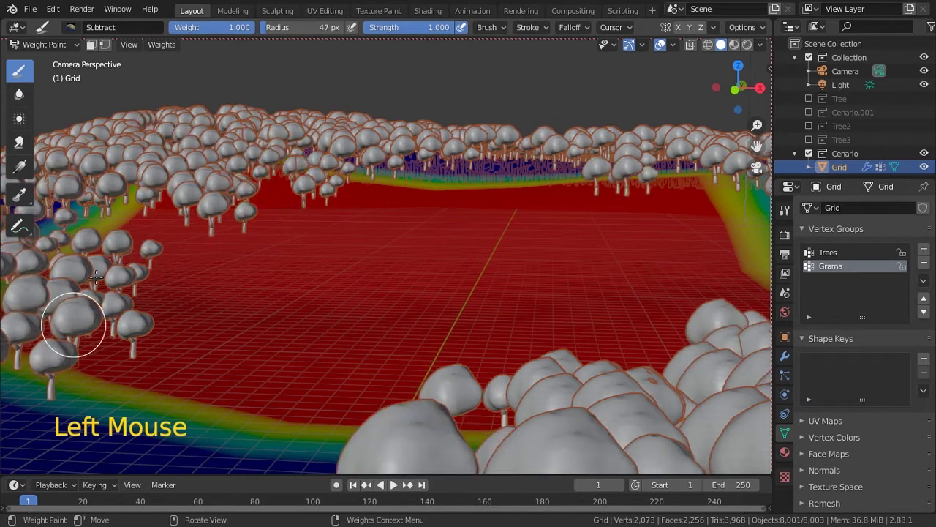
pyautogui.moveTo(73, 325); pyautogui.dragTo(125, 219)
# Brush the negative X side of the Grama weights with the Add brush, return to Object Mode, and save the file
pyautogui.click(785, 210)
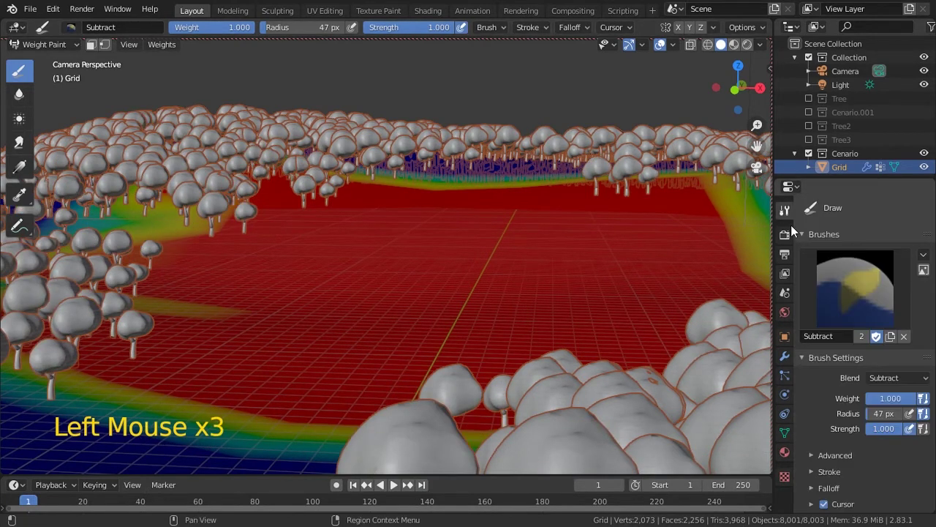
pyautogui.click(846, 287)
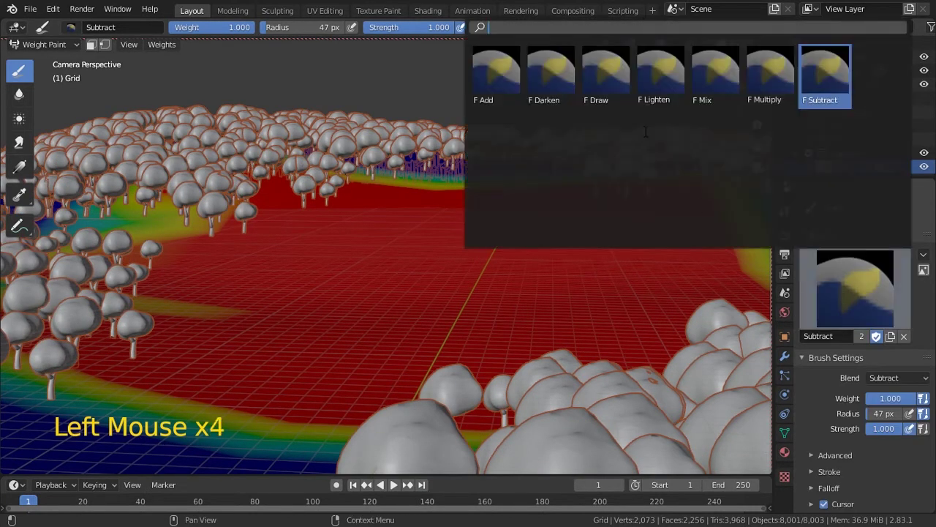
pyautogui.click(496, 73)
pyautogui.moveTo(134, 329); pyautogui.dragTo(118, 384)
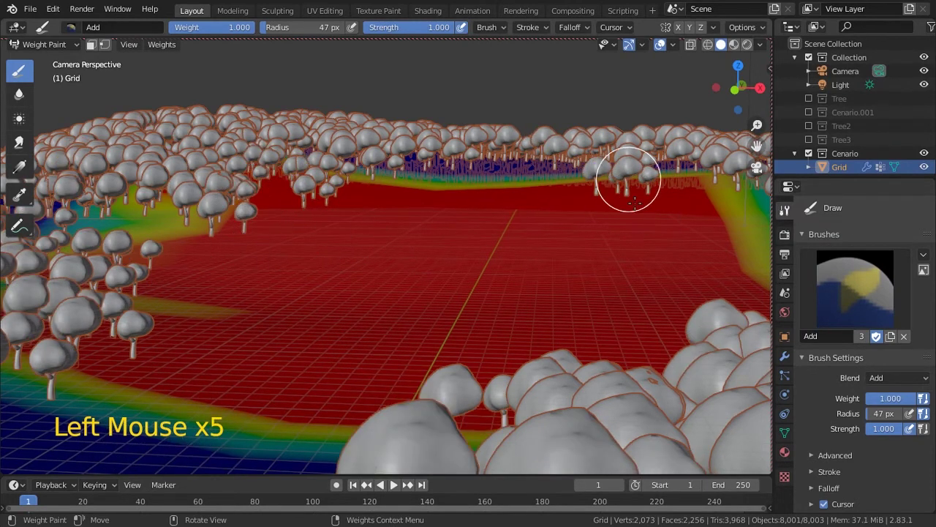
pyautogui.hotkey('ctrl', 'Tab')
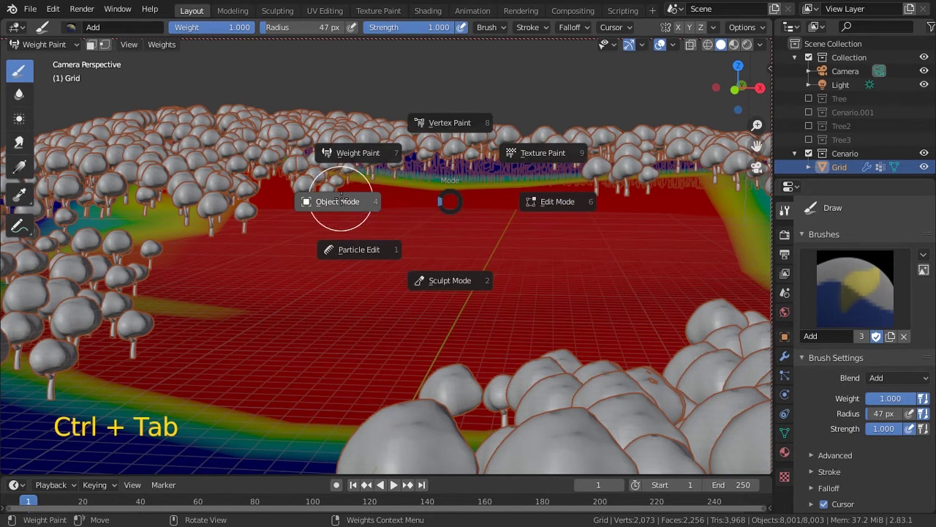
pyautogui.click(337, 202)
pyautogui.hotkey('ctrl', 's')
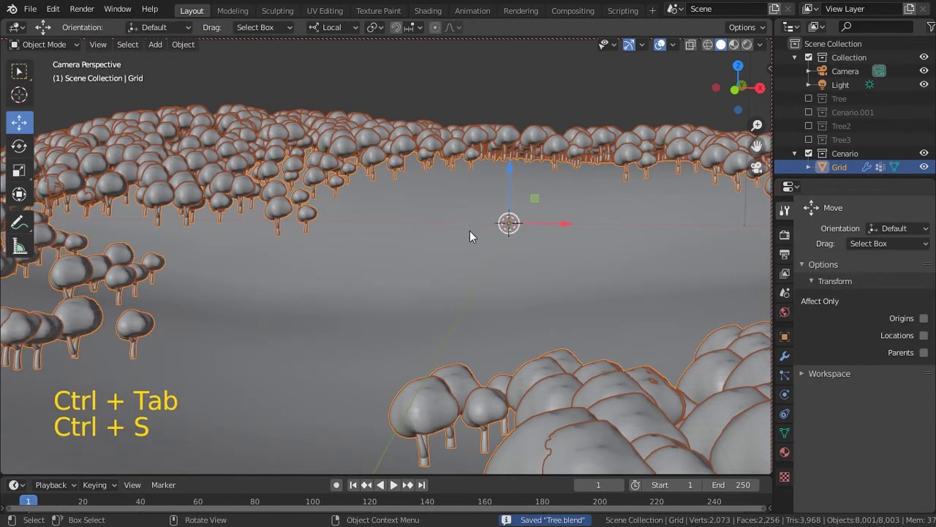
# Add a second particle system to the ground grid and set its type to Hair
pyautogui.click(785, 355)
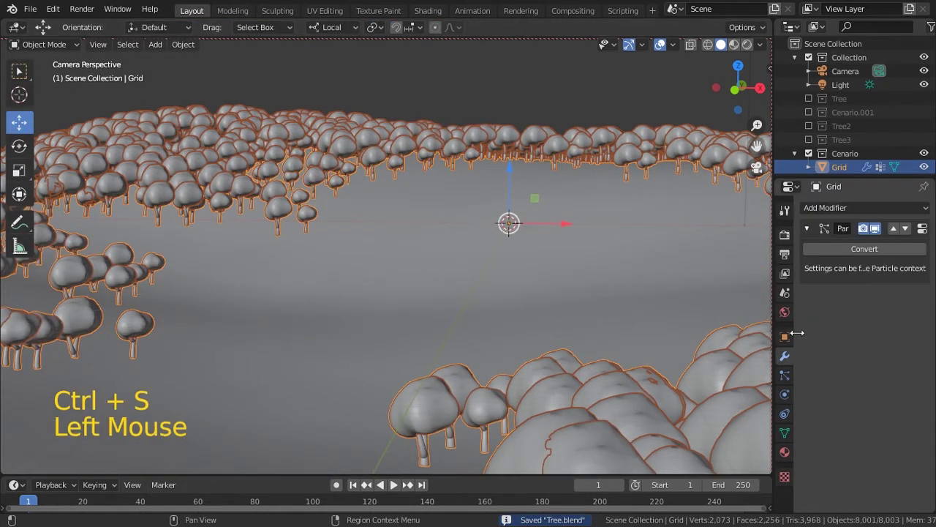
pyautogui.click(785, 375)
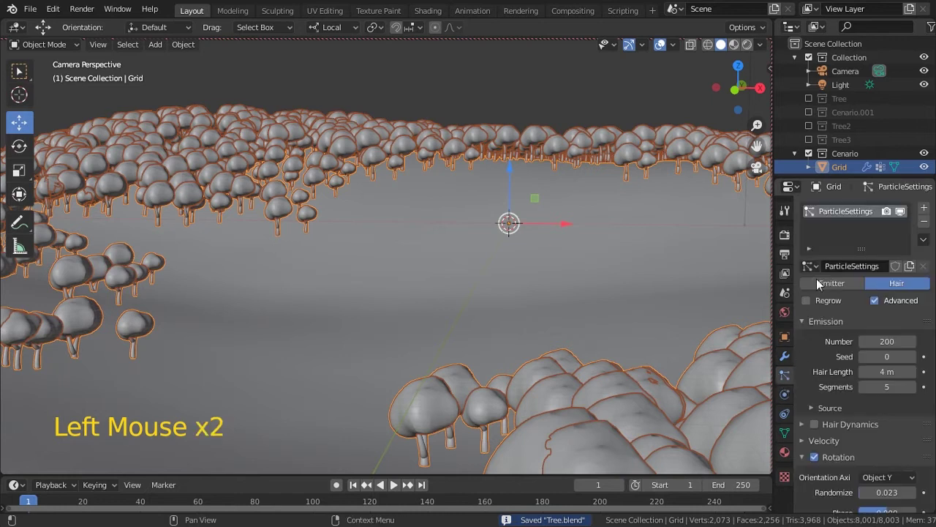
pyautogui.click(924, 208)
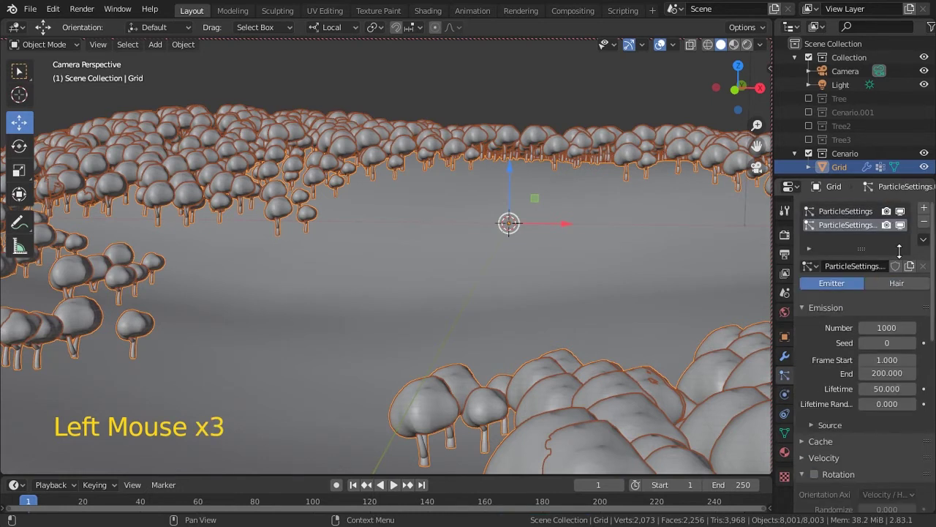
pyautogui.click(897, 284)
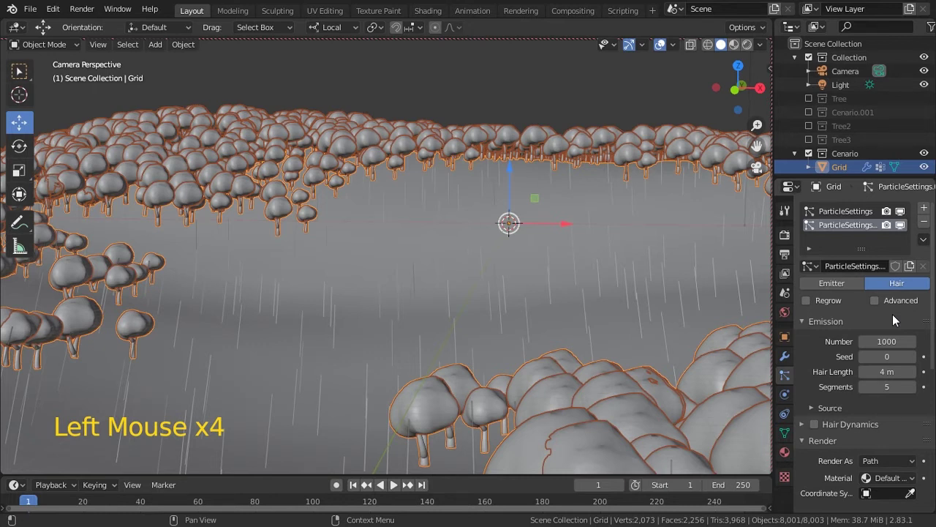
# Set the new hair system's density vertex group to Grama and its children to Interpolated
pyautogui.moveTo(893, 314); pyautogui.dragTo(825, 383, button='middle')
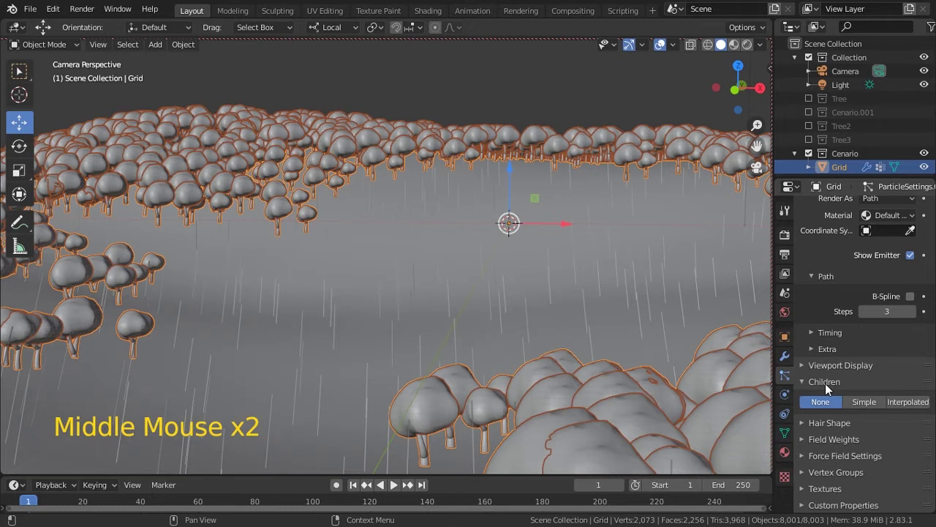
pyautogui.click(836, 472)
pyautogui.click(888, 491)
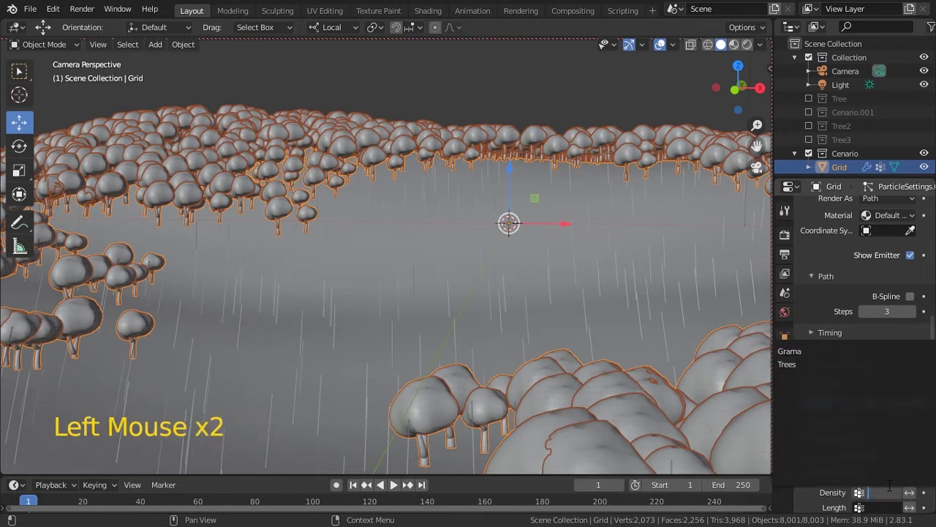
pyautogui.click(789, 351)
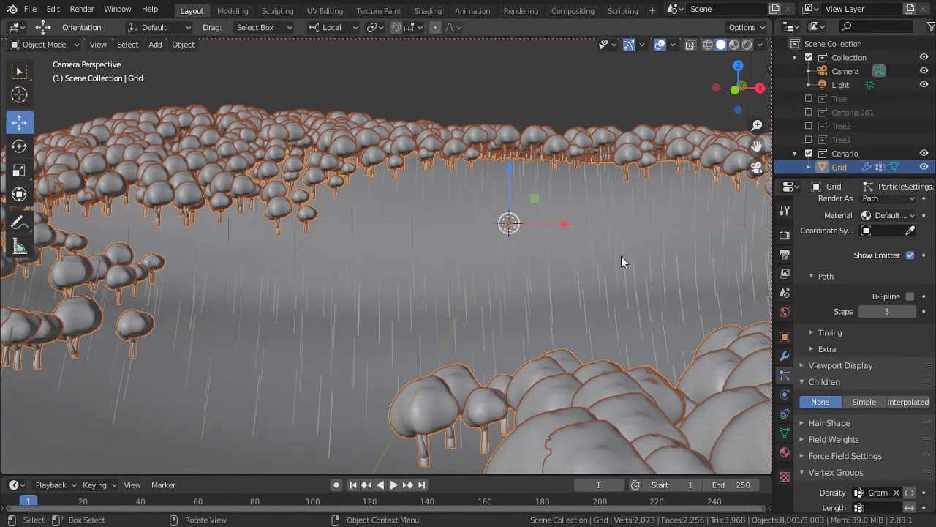
pyautogui.click(904, 402)
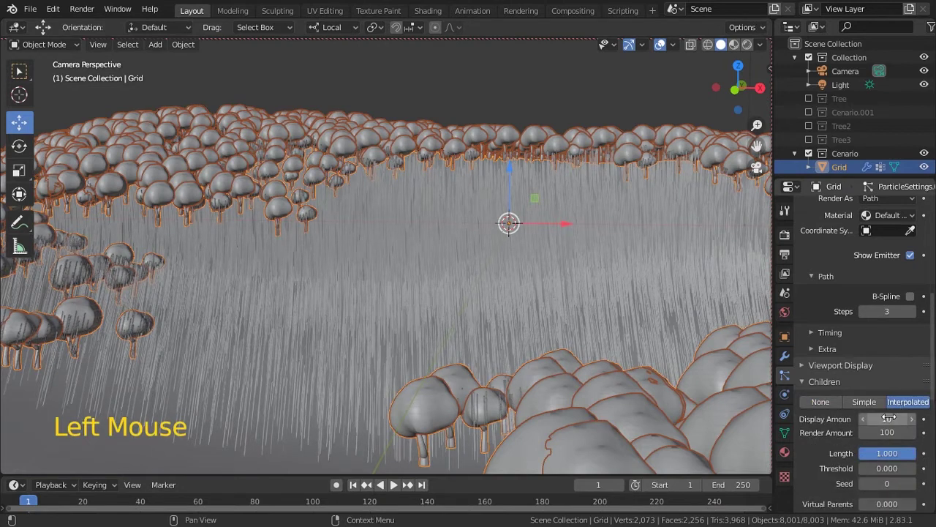
# Set the grass particle system's Hair Length to 1.16 m
pyautogui.moveTo(889, 417); pyautogui.dragTo(845, 428, button='middle')
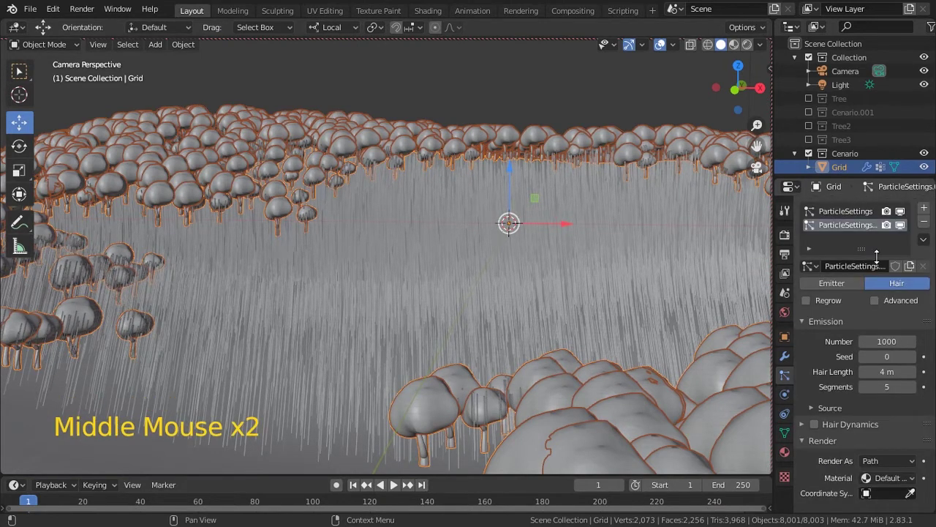
pyautogui.moveTo(894, 372); pyautogui.dragTo(677, 366)
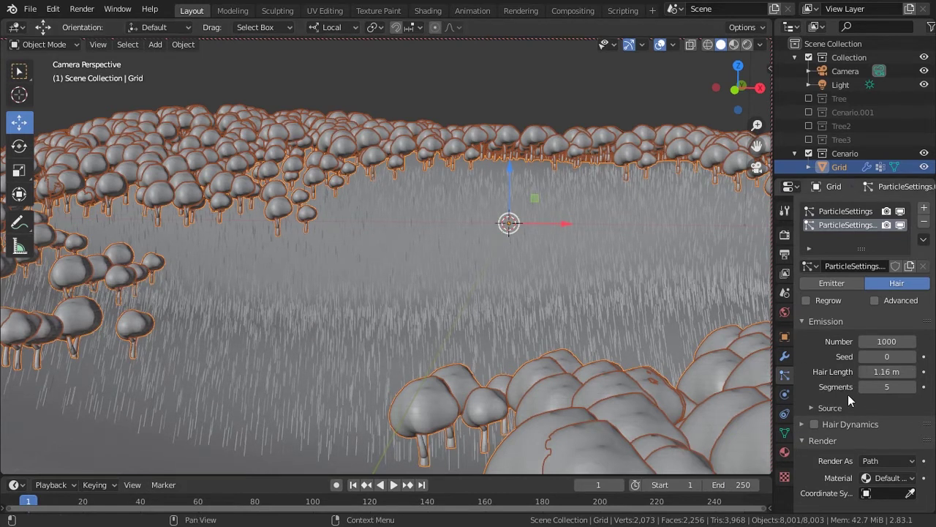
# Set the hair shape's Diameter Root to 2.2 m for the grass particle system
pyautogui.moveTo(823, 394); pyautogui.dragTo(812, 218, button='middle')
pyautogui.moveTo(811, 338); pyautogui.dragTo(812, 258, button='middle')
pyautogui.moveTo(830, 346); pyautogui.dragTo(828, 282, button='middle')
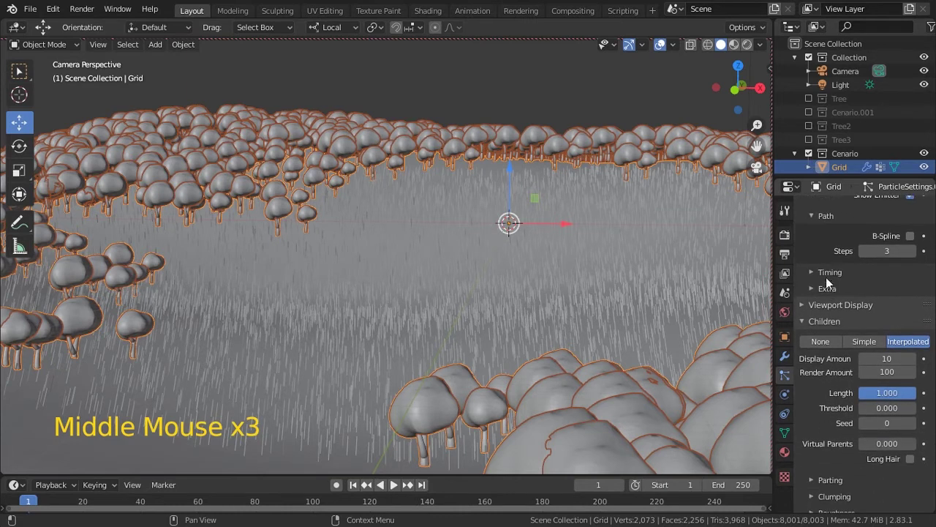
pyautogui.moveTo(825, 236); pyautogui.dragTo(814, 283, button='middle')
pyautogui.scroll(1, 834, 293)
pyautogui.scroll(-10, 835, 292)
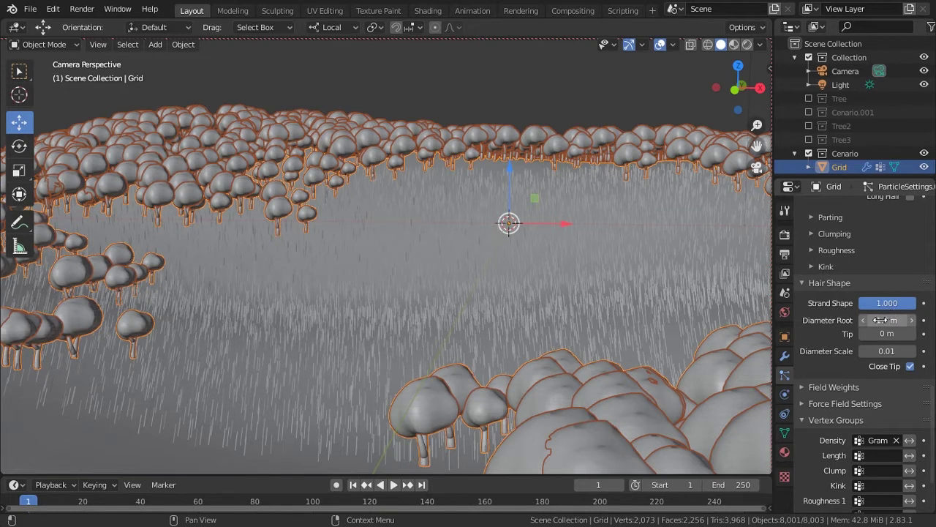
pyautogui.moveTo(882, 322); pyautogui.dragTo(901, 331)
# Reframe the camera slightly closer to the hillside and turn off Lock Camera to View
pyautogui.keyDown('ctrl'); pyautogui.moveTo(557, 384); pyautogui.dragTo(566, 364, button='middle'); pyautogui.keyUp('ctrl')
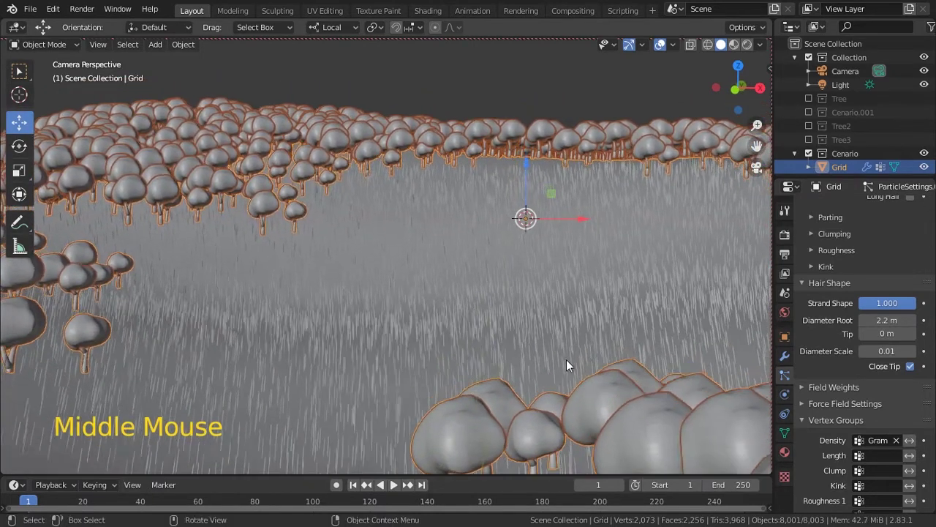
pyautogui.press('n')
pyautogui.click(747, 231)
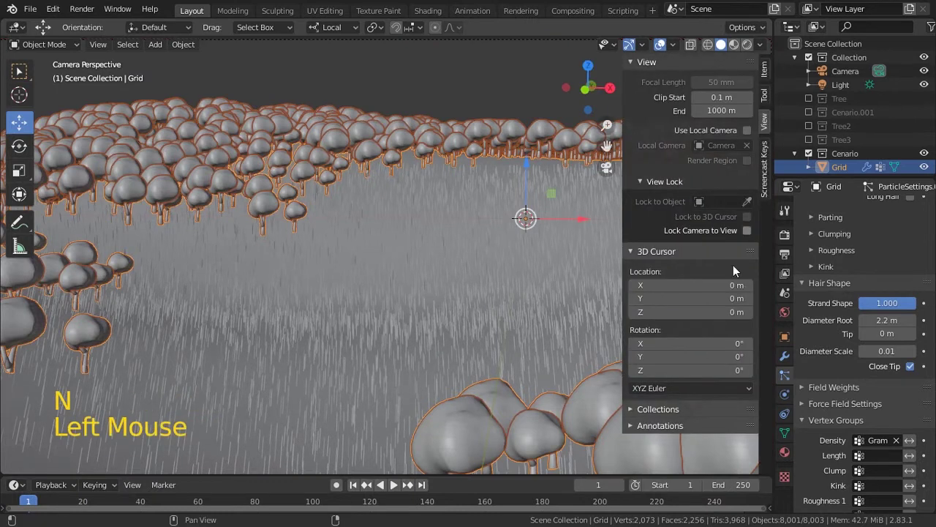
pyautogui.press('n')
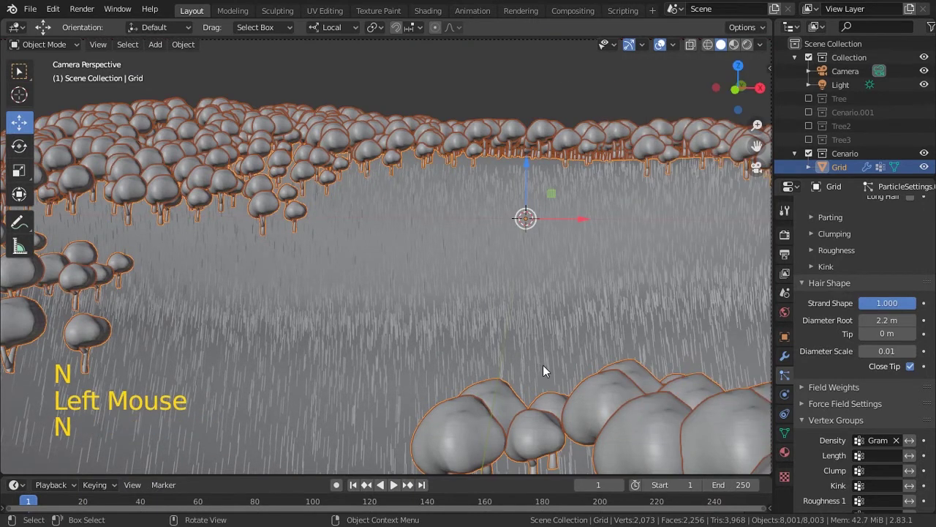
# Set the grass Diameter Scale to 0.17 and hide the tree particle system in the viewport
pyautogui.keyDown('ctrl'); pyautogui.moveTo(543, 351); pyautogui.dragTo(554, 248, button='middle'); pyautogui.keyUp('ctrl')
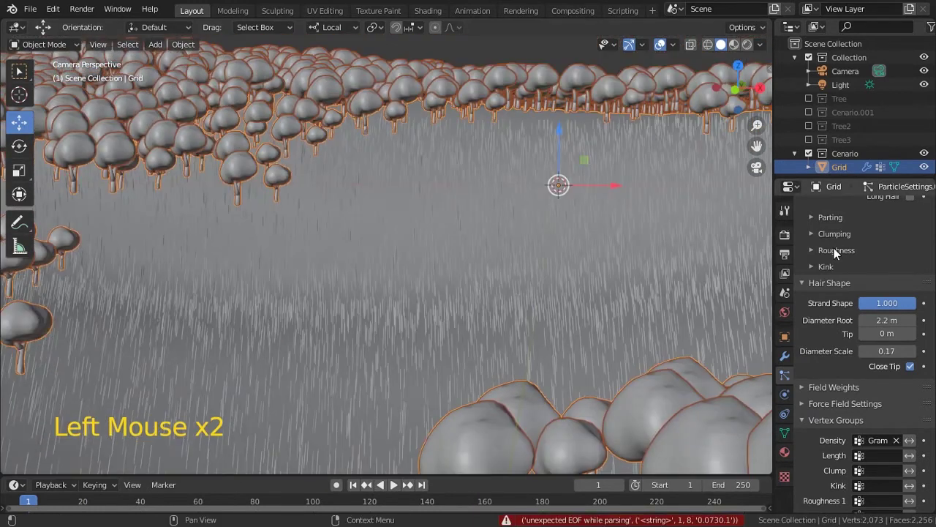
pyautogui.moveTo(879, 234); pyautogui.dragTo(872, 336, button='middle')
pyautogui.moveTo(837, 256); pyautogui.dragTo(812, 307, button='middle')
pyautogui.moveTo(827, 213); pyautogui.dragTo(855, 291, button='middle')
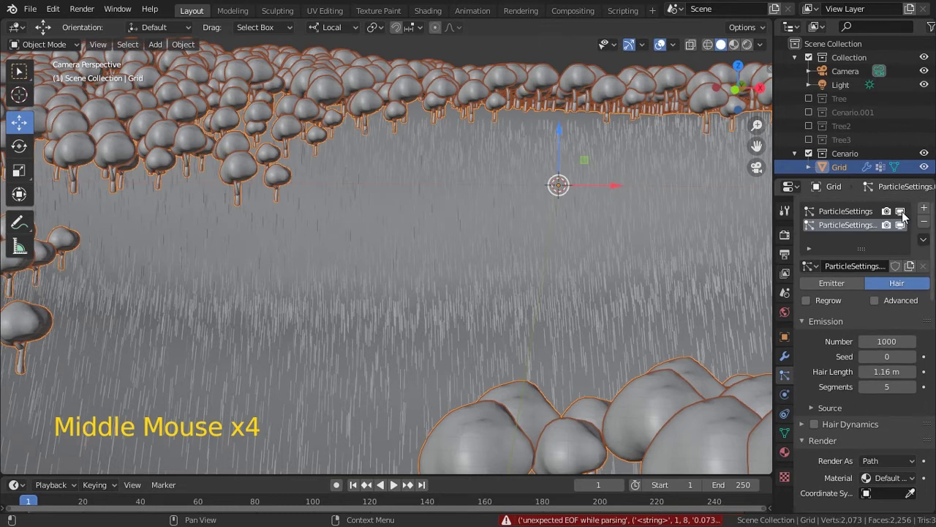
pyautogui.click(883, 388)
# Switch the viewport to rendered shading and save the file
pyautogui.moveTo(839, 412); pyautogui.dragTo(818, 281, button='middle')
pyautogui.moveTo(846, 399); pyautogui.dragTo(839, 287, button='middle')
pyautogui.moveTo(834, 350); pyautogui.dragTo(823, 291, button='middle')
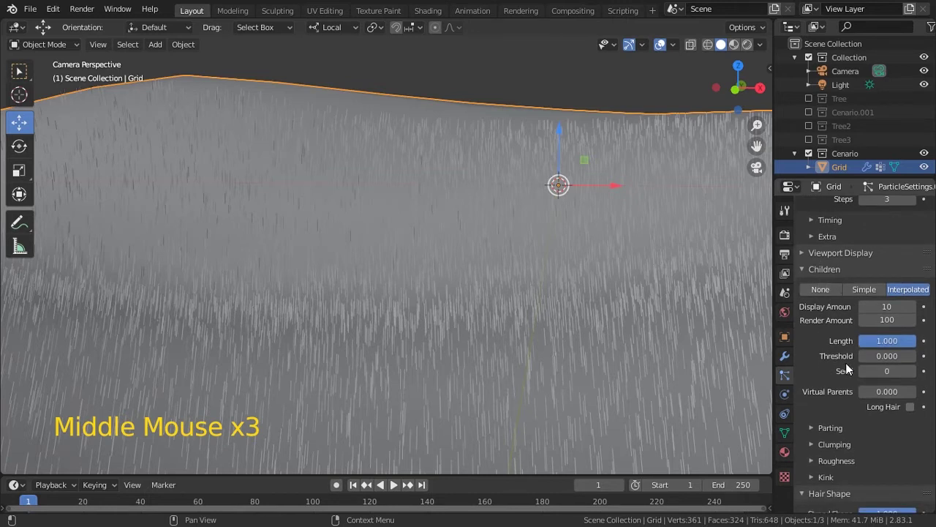
pyautogui.moveTo(845, 386); pyautogui.dragTo(835, 276, button='middle')
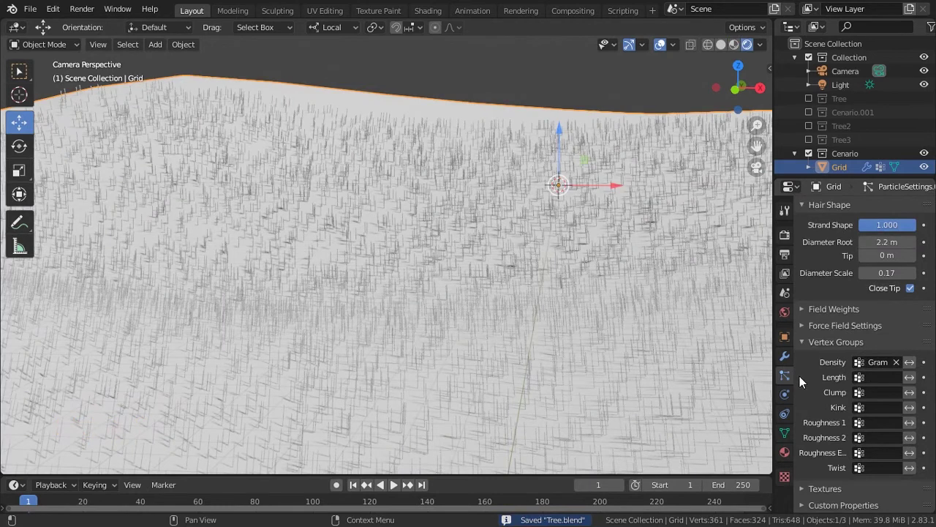
# Set the Display Amount of the grass's interpolated children to 50
pyautogui.moveTo(822, 367); pyautogui.dragTo(823, 371, button='middle')
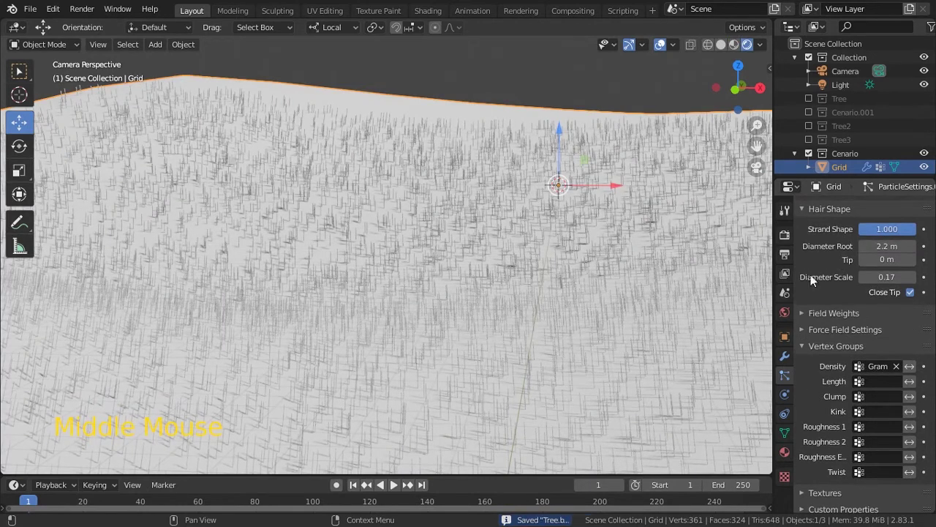
pyautogui.moveTo(810, 276); pyautogui.dragTo(818, 373, button='middle')
pyautogui.moveTo(812, 256); pyautogui.dragTo(819, 305, button='middle')
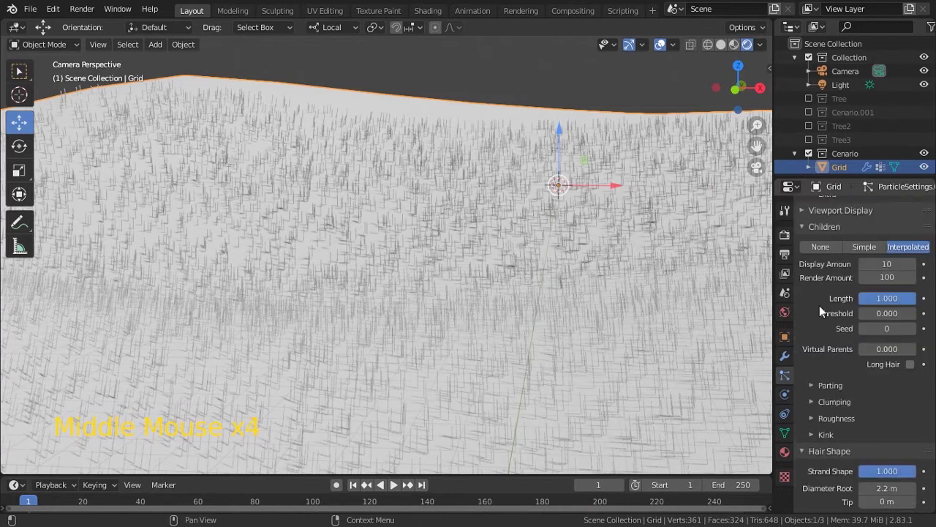
pyautogui.click(887, 263)
pyautogui.write('50')
pyautogui.press('Return')
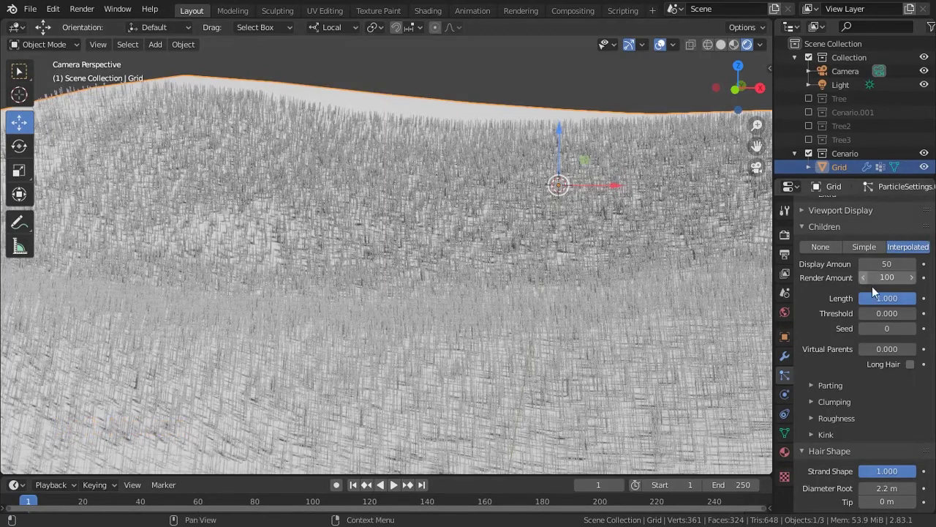
# Set the Display Amount of the grass children to 20 and save the file
pyautogui.click(886, 263)
pyautogui.write('20')
pyautogui.press('Return')
pyautogui.hotkey('ctrl', 's')
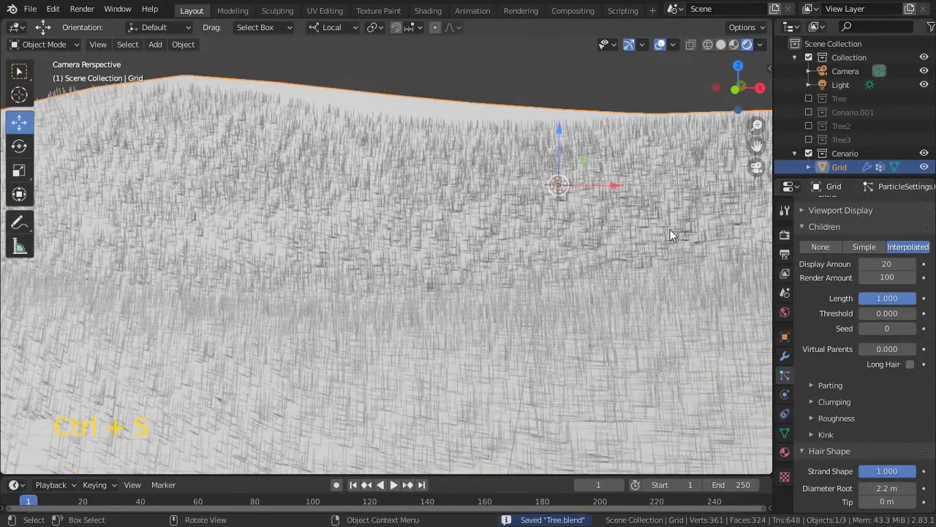
# Save the file, render a still image from the camera, and close the render result
pyautogui.click(785, 234)
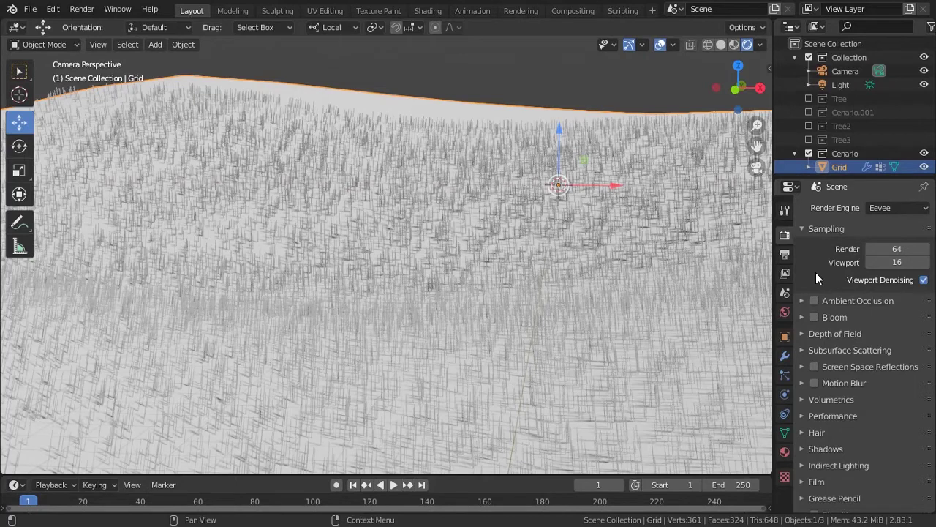
pyautogui.click(785, 254)
pyautogui.hotkey('ctrl', 's')
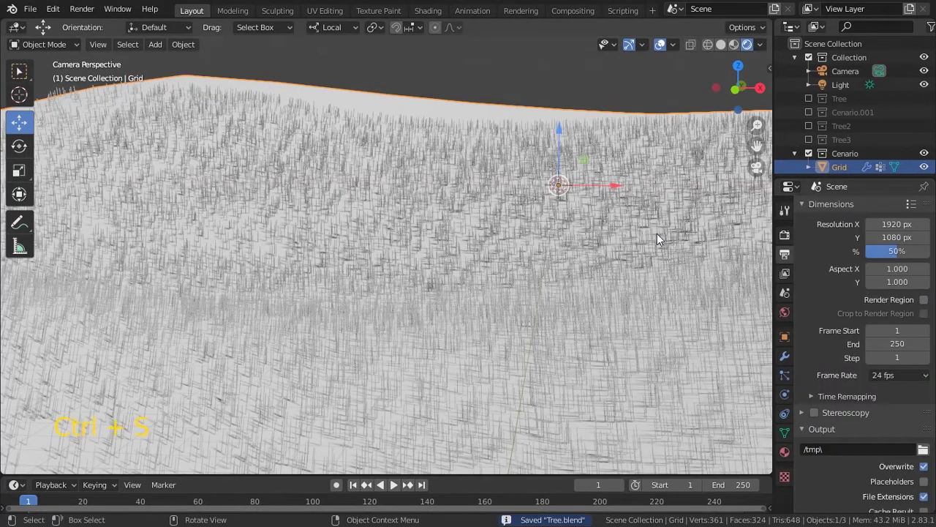
pyautogui.press('F12')
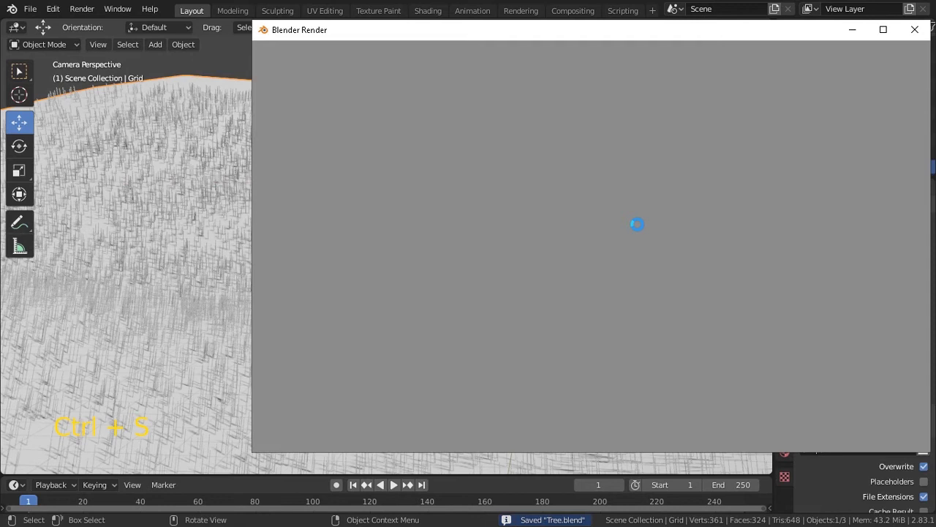
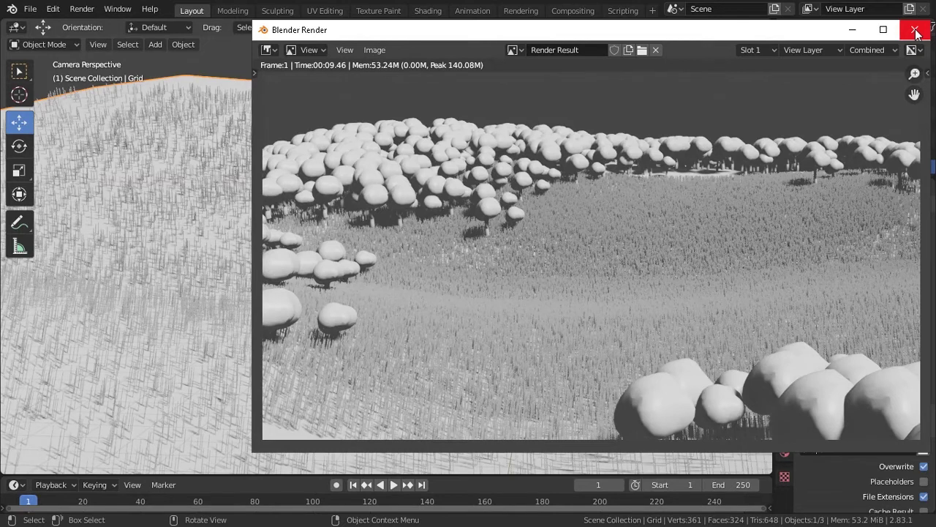
pyautogui.click(915, 30)
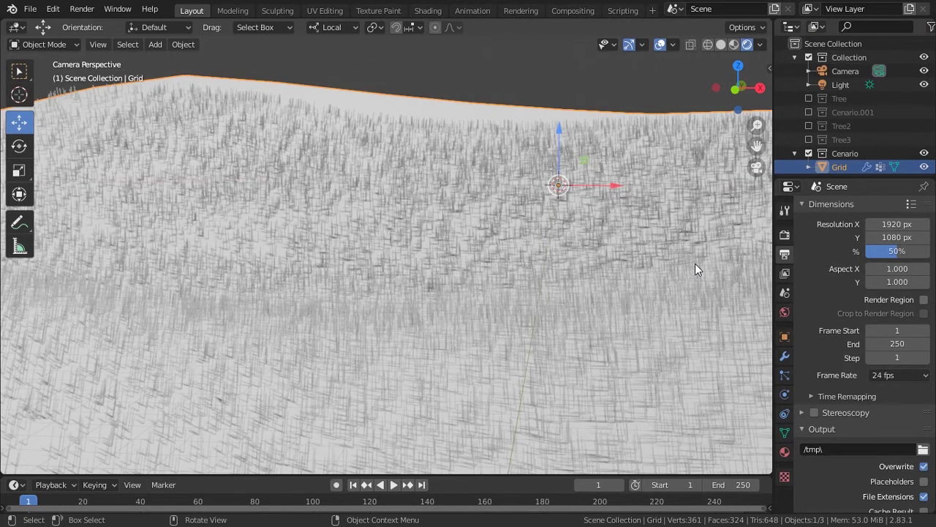
# Give the Grid a beige ground material and add a second material with a green base color of H 0.282, S 0.871, V 0.640
pyautogui.click(785, 452)
pyautogui.click(836, 266)
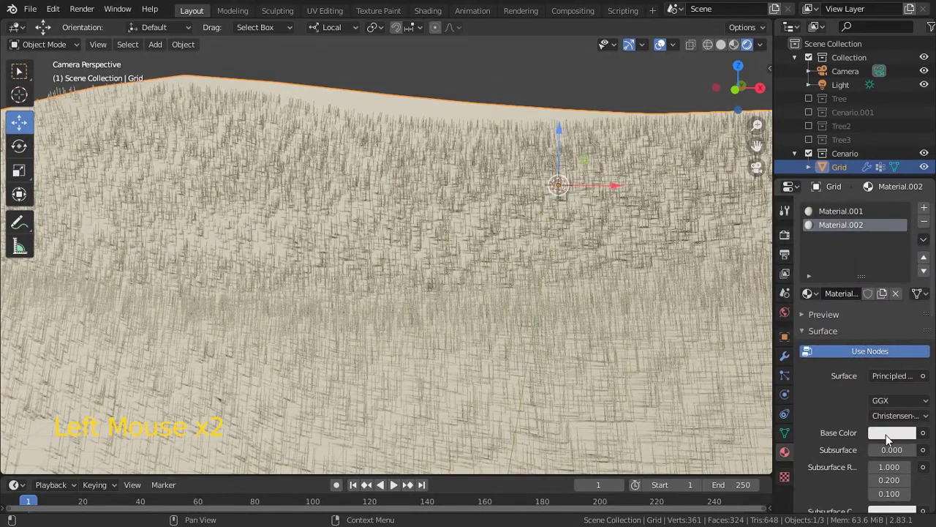
pyautogui.hotkey('ctrl', 'v')
pyautogui.click(886, 434)
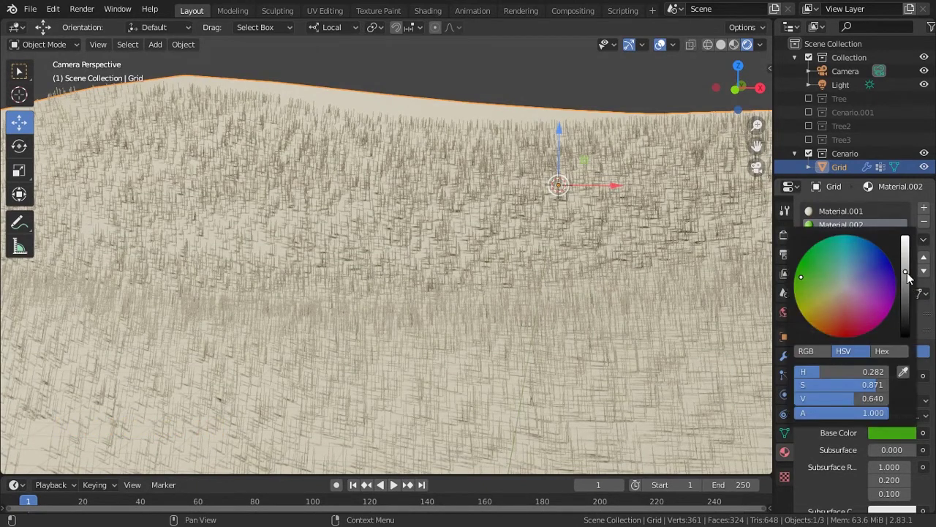
# Assign Material.002 as the render material of the grass particle system
pyautogui.click(785, 395)
pyautogui.moveTo(785, 394); pyautogui.dragTo(836, 409, button='middle')
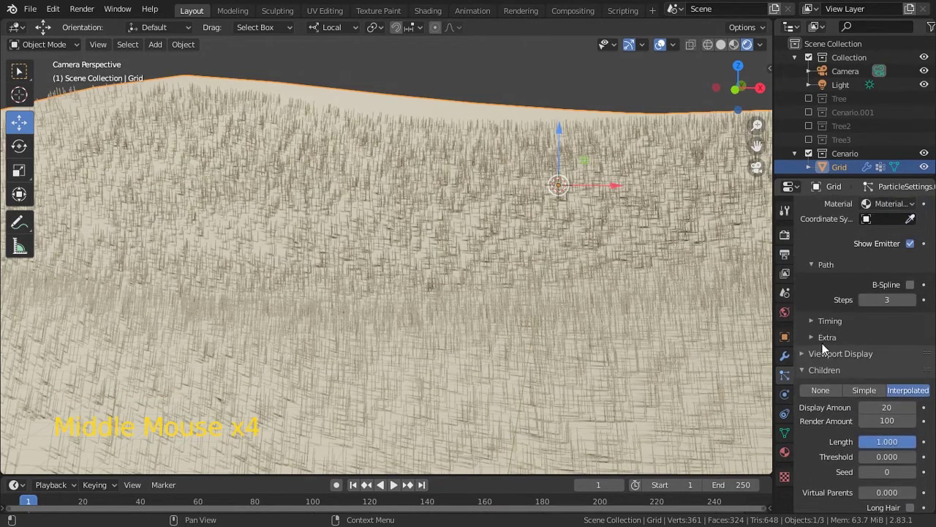
pyautogui.moveTo(807, 264); pyautogui.dragTo(830, 352, button='middle')
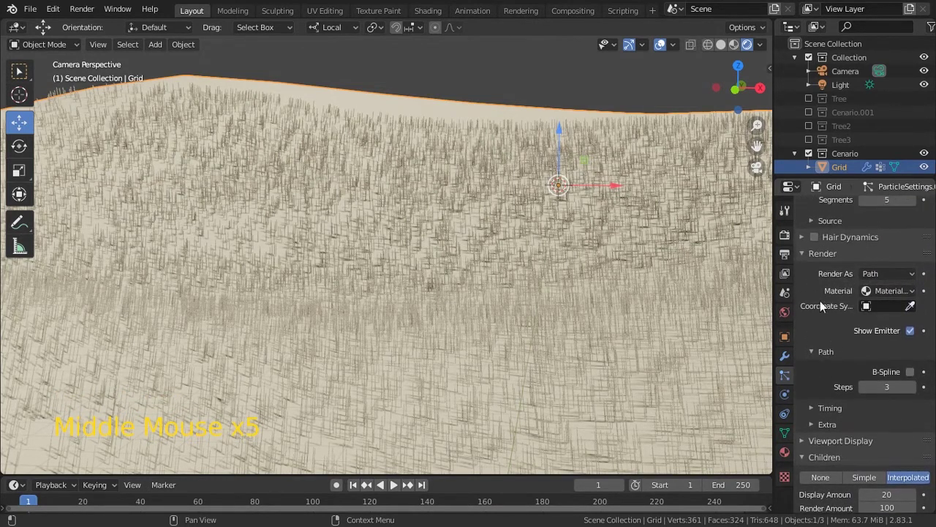
pyautogui.click(881, 292)
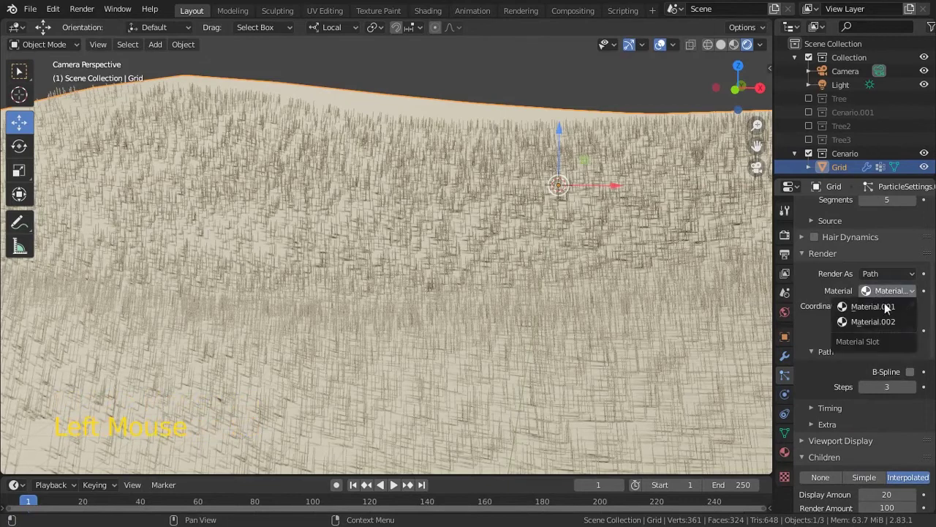
pyautogui.click(885, 323)
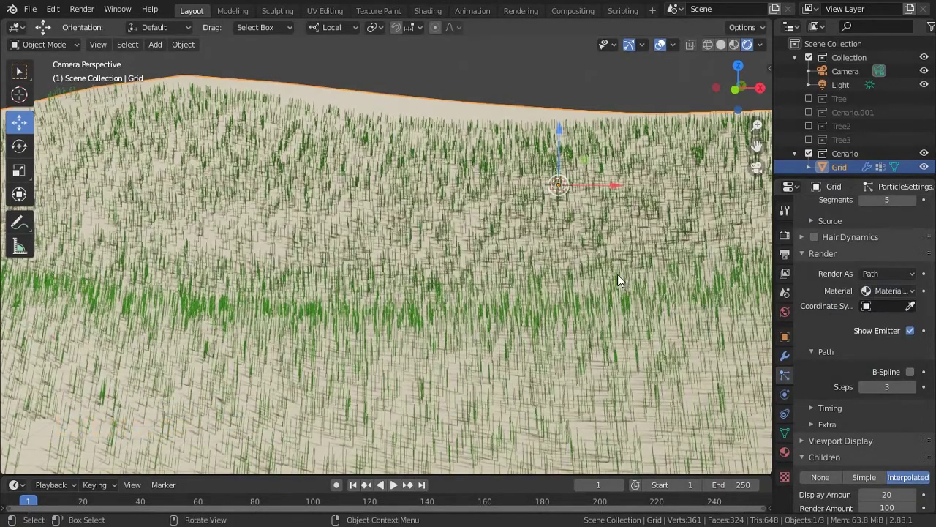
# Show the tree particle system in the viewport again and render a still image, closing the result
pyautogui.moveTo(833, 266); pyautogui.dragTo(833, 433, button='middle')
pyautogui.moveTo(829, 334); pyautogui.dragTo(834, 352, button='middle')
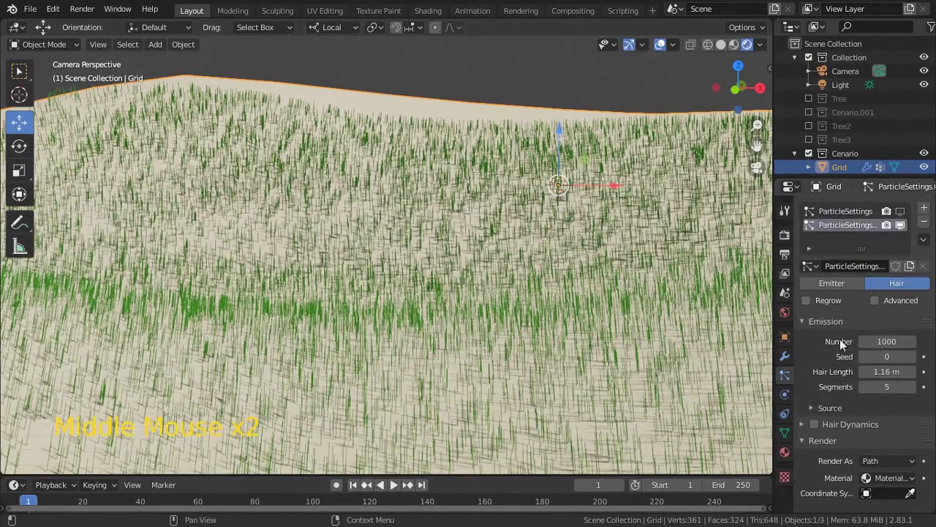
pyautogui.click(899, 211)
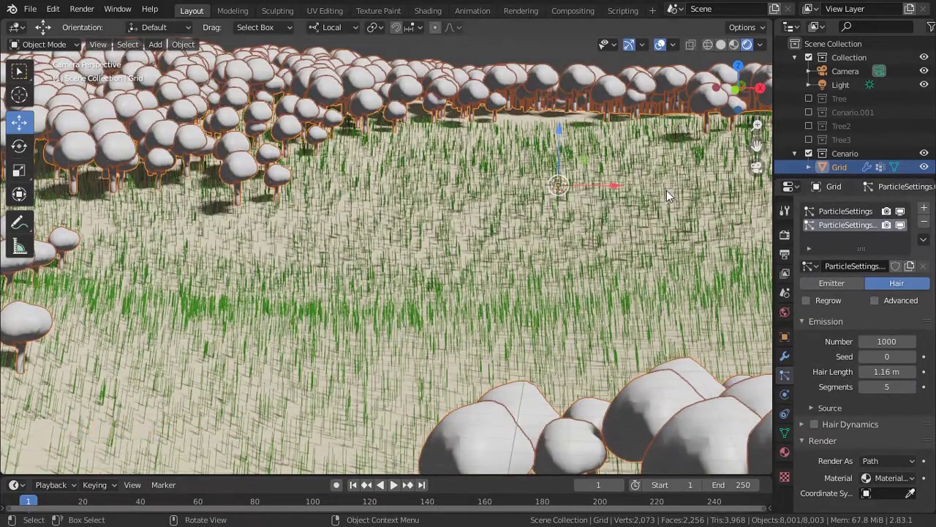
pyautogui.press('F12')
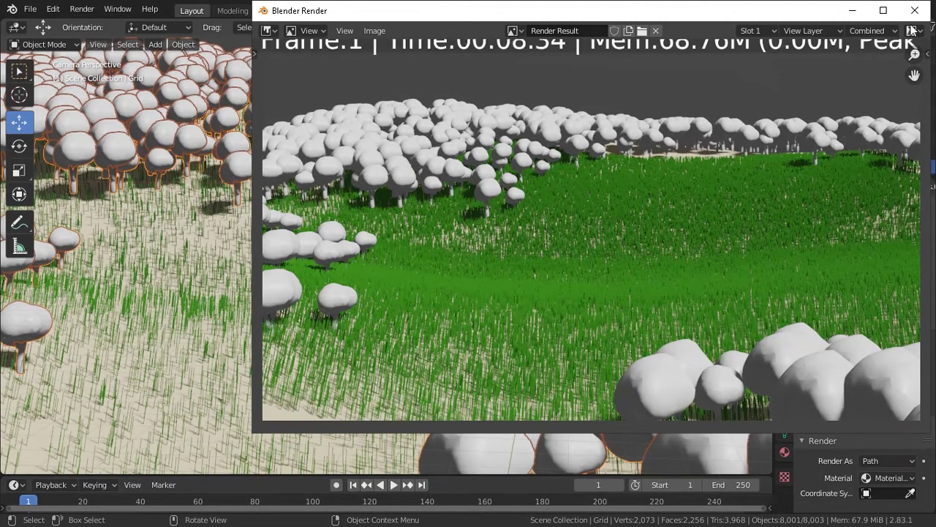
pyautogui.click(915, 11)
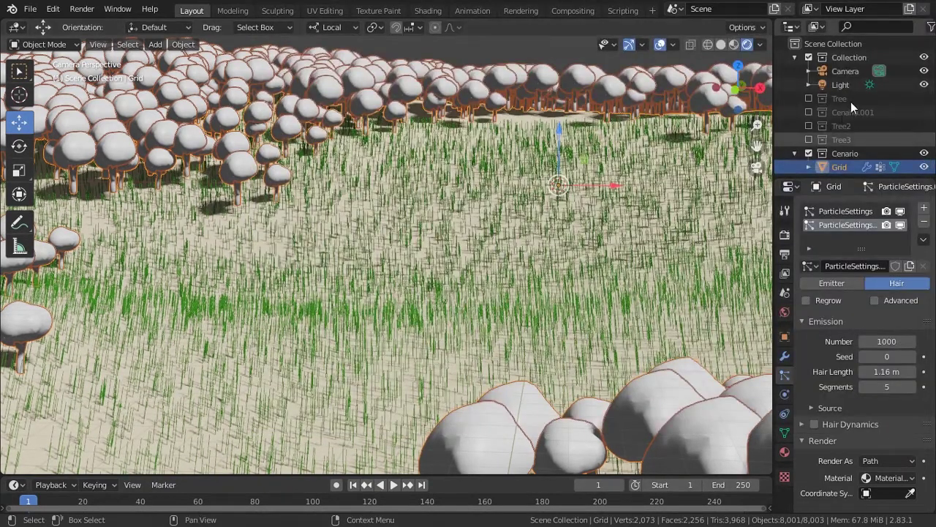
# Exclude the Cenario collection from the view layer and enable the Tree collection
pyautogui.click(808, 154)
pyautogui.click(808, 98)
pyautogui.click(838, 99)
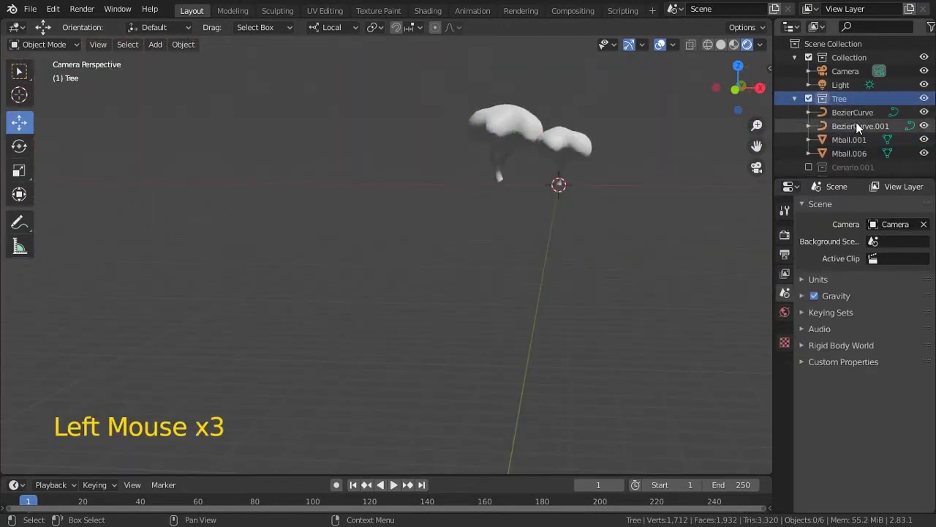
# Give the BezierCurve trunk a new material with a brown base color of H 0.099, S 0.411, V 0.407
pyautogui.click(856, 114)
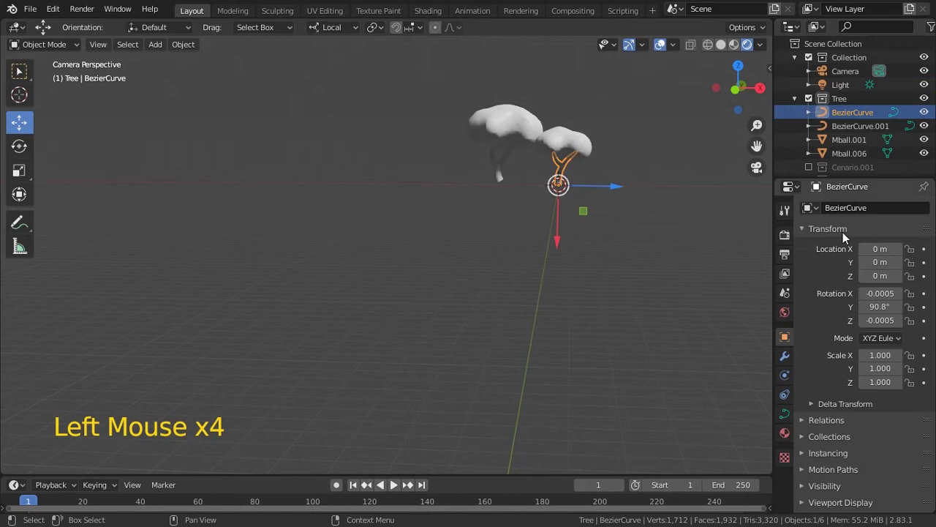
pyautogui.click(785, 432)
pyautogui.click(865, 265)
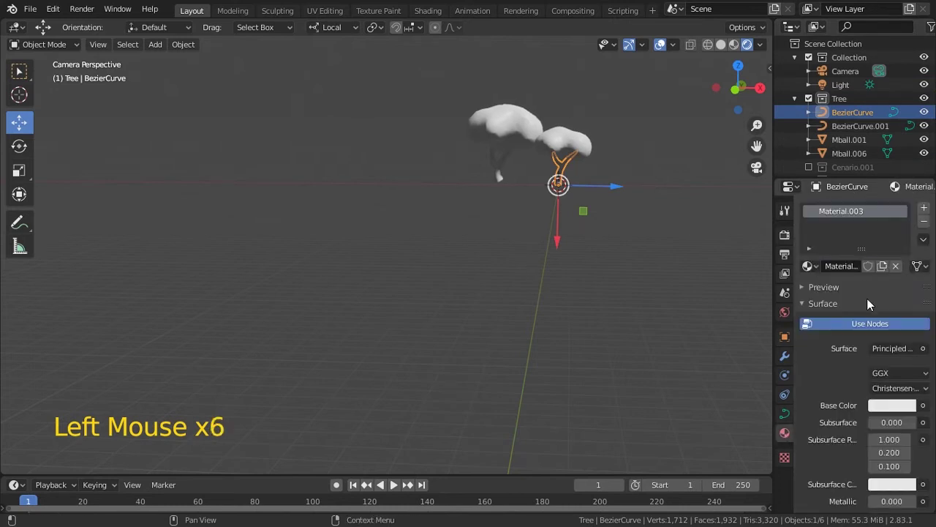
pyautogui.click(889, 404)
pyautogui.click(835, 279)
pyautogui.moveTo(906, 215); pyautogui.dragTo(913, 268)
pyautogui.moveTo(837, 276); pyautogui.dragTo(833, 273)
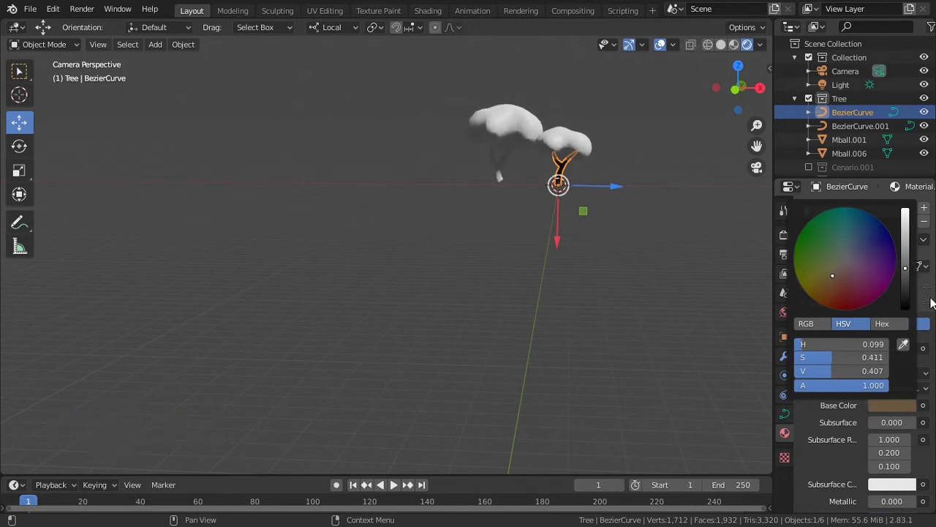
# Give the Mball.006 tree crown a new material with a green base color of H 0.236, S 0.763, V 0.747
pyautogui.click(612, 161)
pyautogui.click(612, 161)
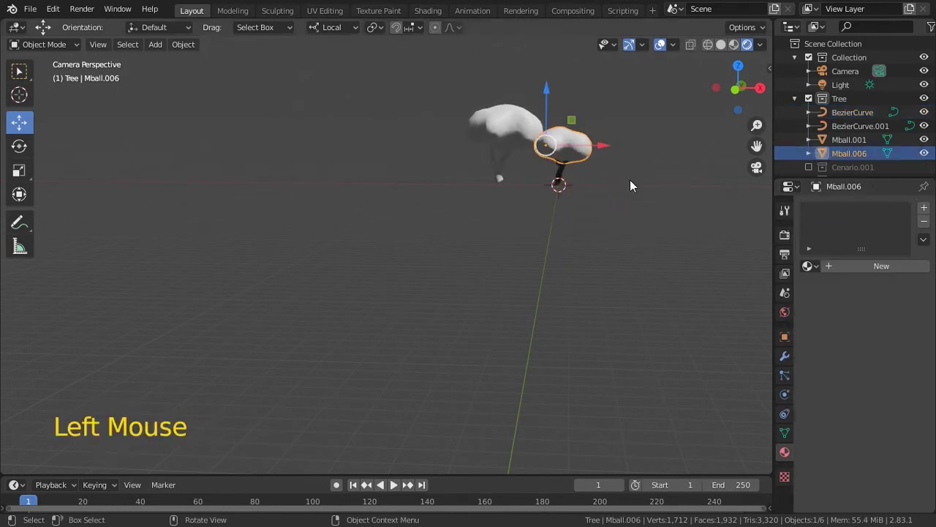
pyautogui.click(882, 266)
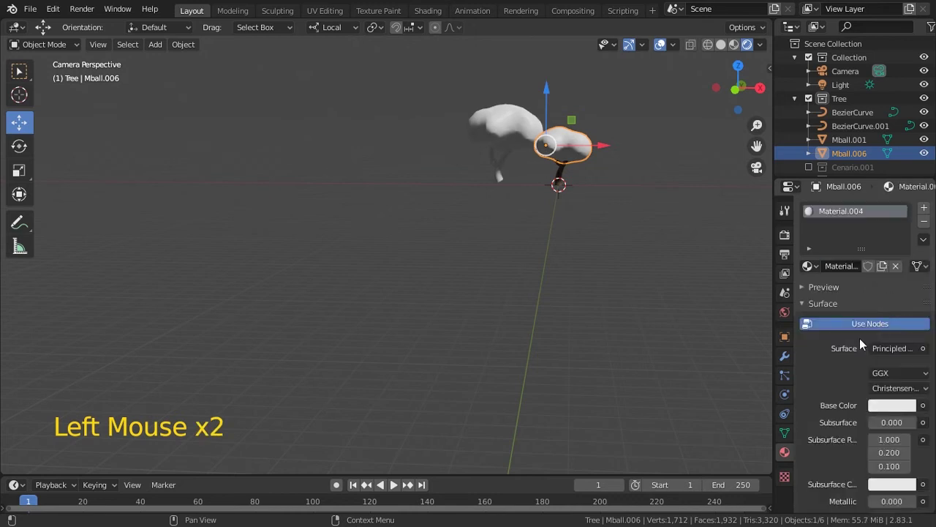
pyautogui.click(892, 404)
pyautogui.click(834, 259)
pyautogui.moveTo(832, 256); pyautogui.dragTo(805, 261)
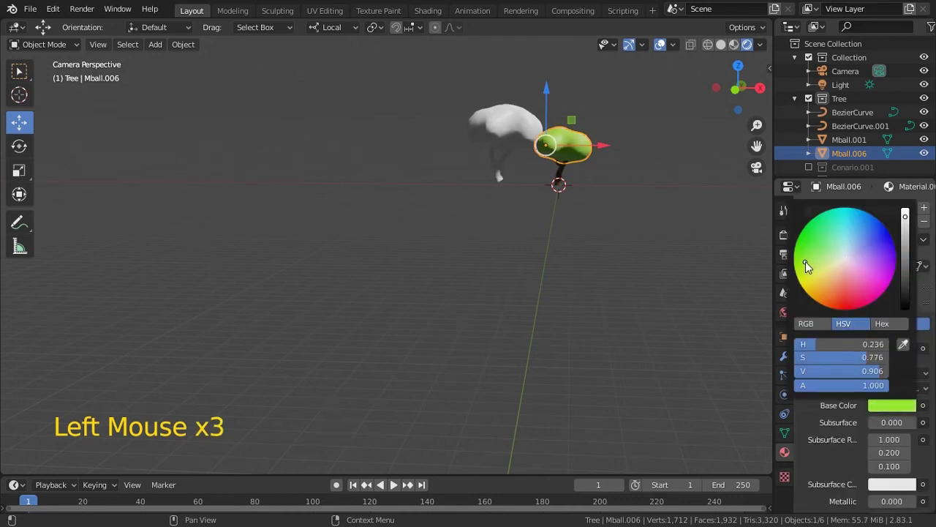
pyautogui.moveTo(912, 222); pyautogui.dragTo(913, 246)
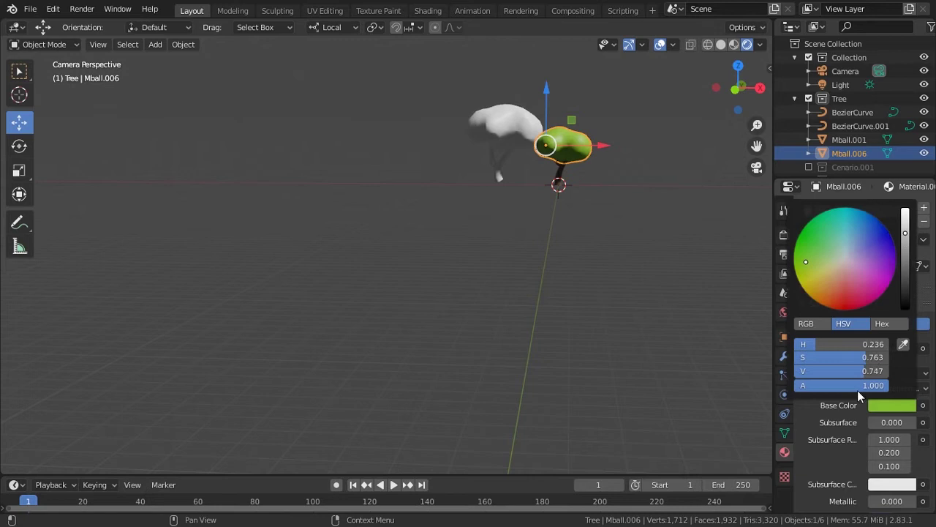
# Set the Mball.006 crown material's Specular to 0.139 and Roughness to 0.750
pyautogui.moveTo(842, 424); pyautogui.dragTo(852, 302, button='middle')
pyautogui.moveTo(855, 344); pyautogui.dragTo(860, 306, button='middle')
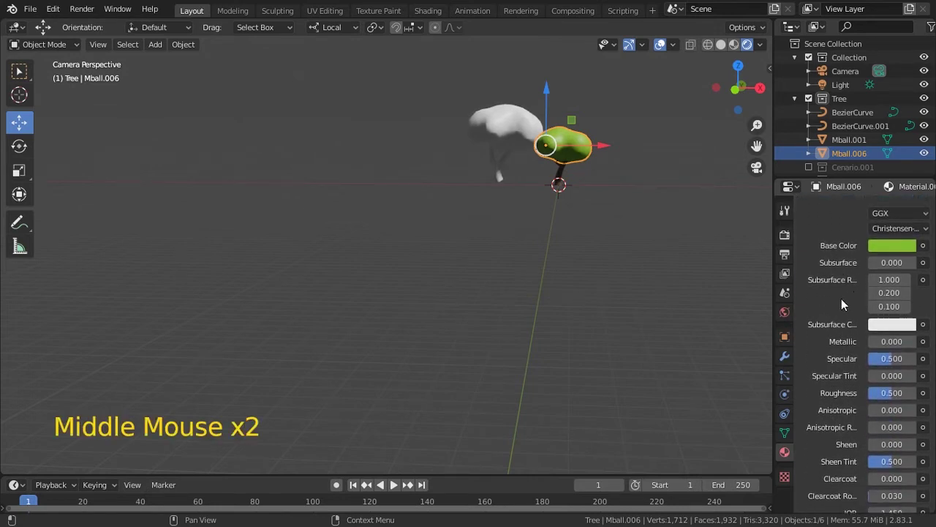
pyautogui.moveTo(895, 356); pyautogui.dragTo(869, 361)
pyautogui.doubleClick(900, 393)
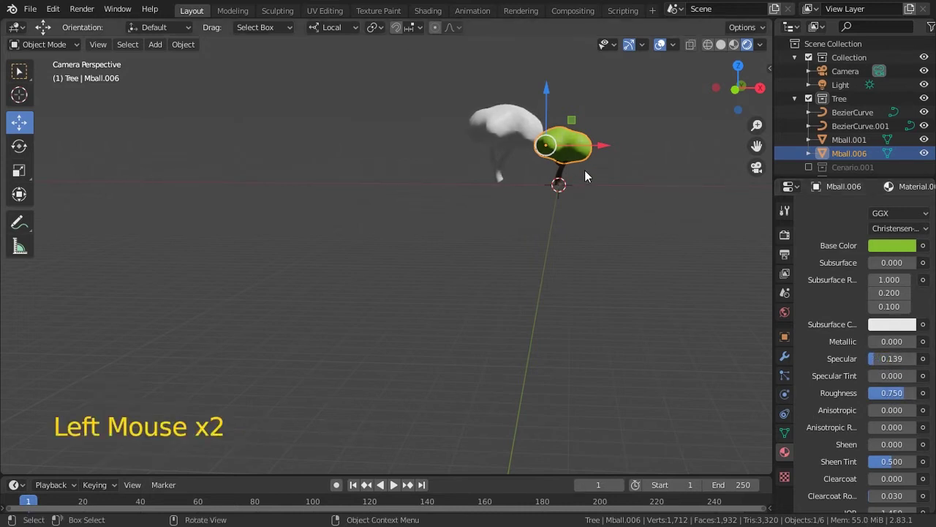
# Link the green material of the Mball.006 crown to the Mball.001 crown
pyautogui.click(499, 172)
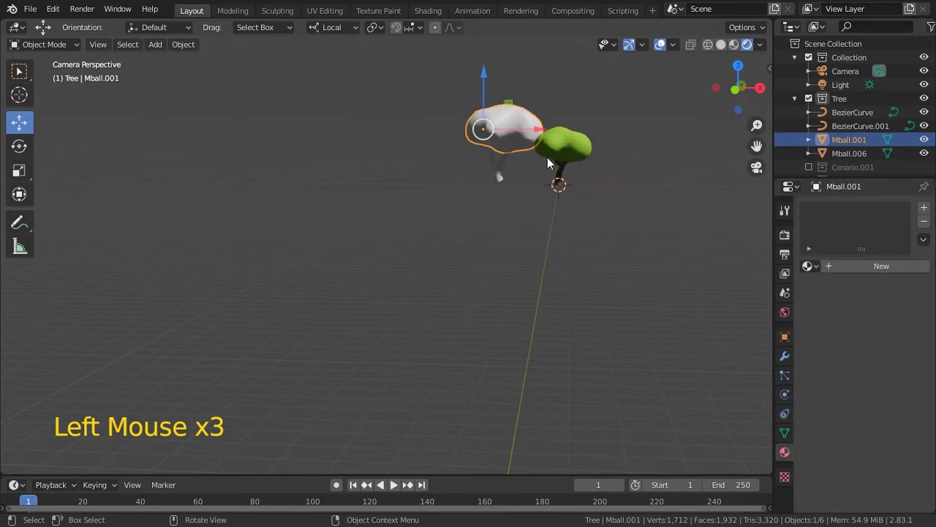
pyautogui.keyDown('shift'); pyautogui.click(583, 147); pyautogui.keyUp('shift')
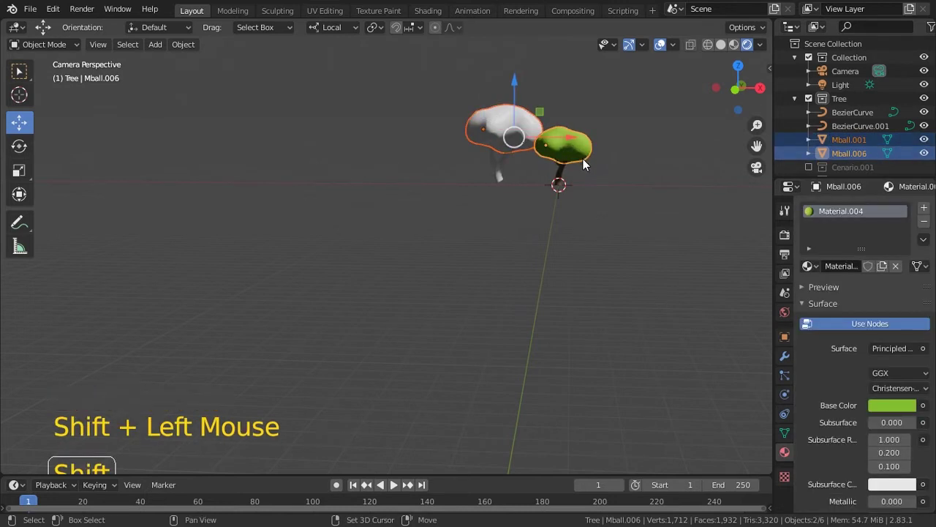
pyautogui.hotkey('ctrl', 'l')
pyautogui.moveTo(576, 143)
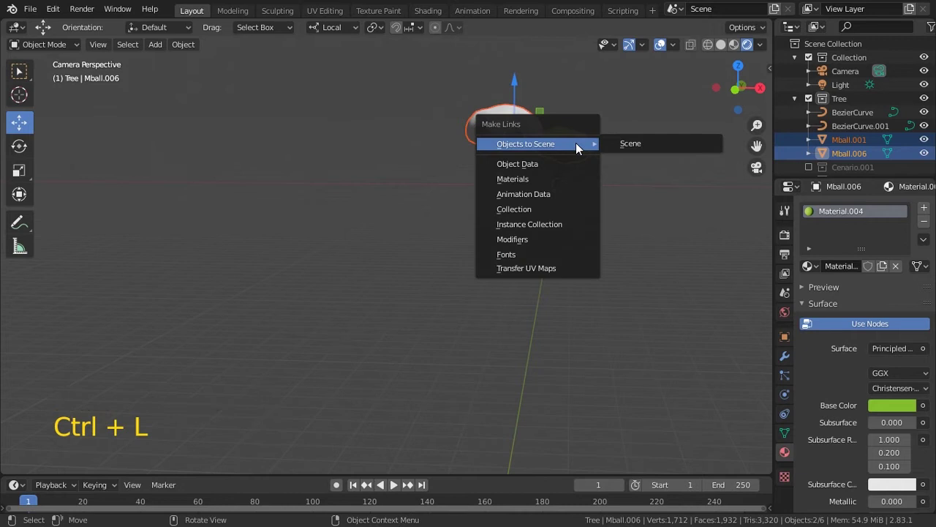
pyautogui.press('Down')
pyautogui.press('Down')
pyautogui.press('Return')
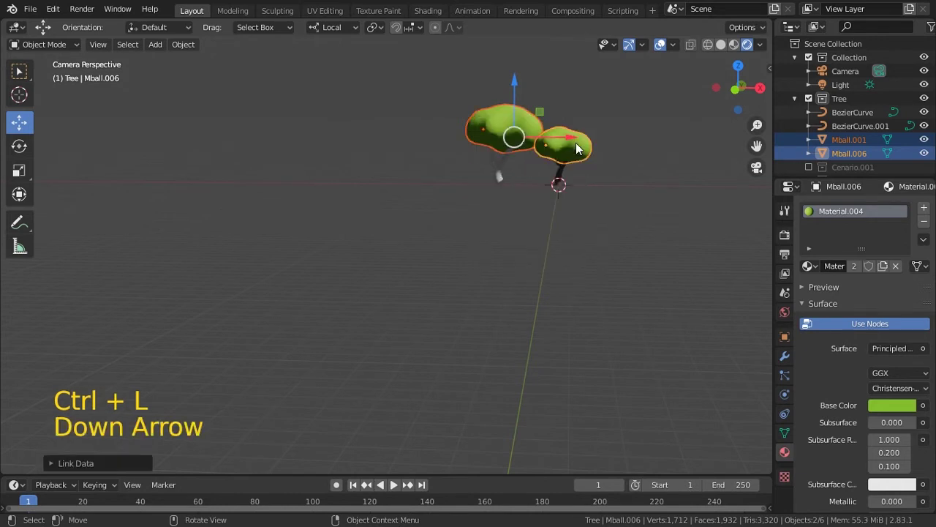
# Link the brown material of the BezierCurve trunk to the BezierCurve.001 trunk
pyautogui.click(505, 177)
pyautogui.keyDown('shift'); pyautogui.click(561, 174); pyautogui.keyUp('shift')
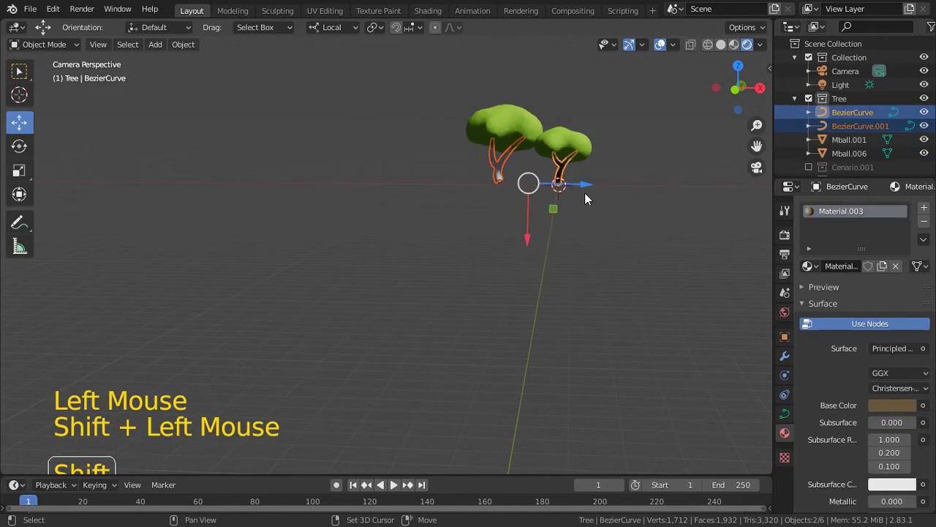
pyautogui.hotkey('ctrl', 'l')
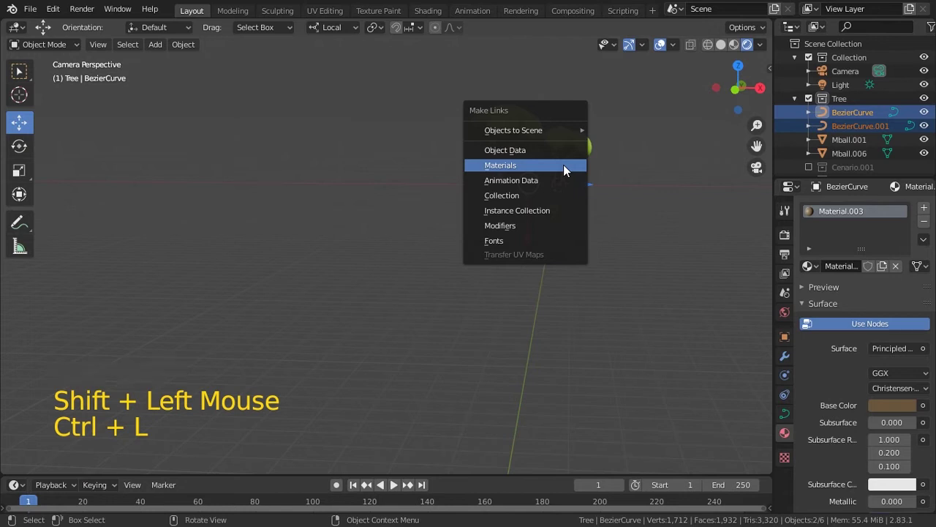
pyautogui.click(563, 166)
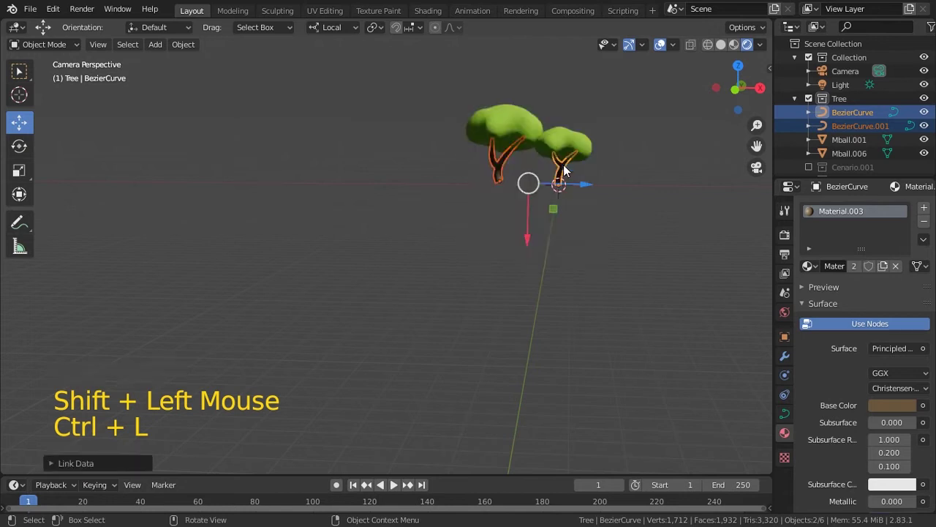
# Exclude the Tree collection from the view layer and include the Cenario collection
pyautogui.click(809, 98)
pyautogui.click(808, 153)
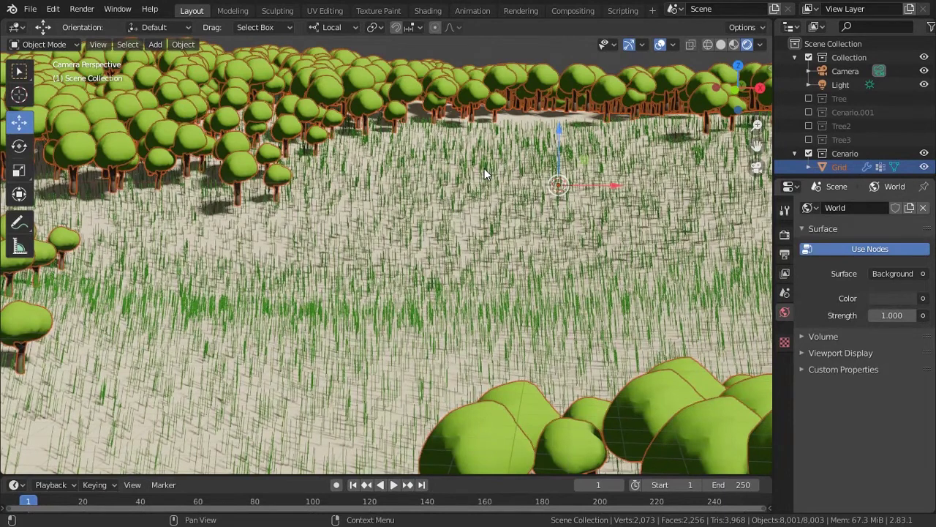
pyautogui.press('ctrl')
# Exclude the Cenario collection from the view layer and save the file
pyautogui.click(808, 153)
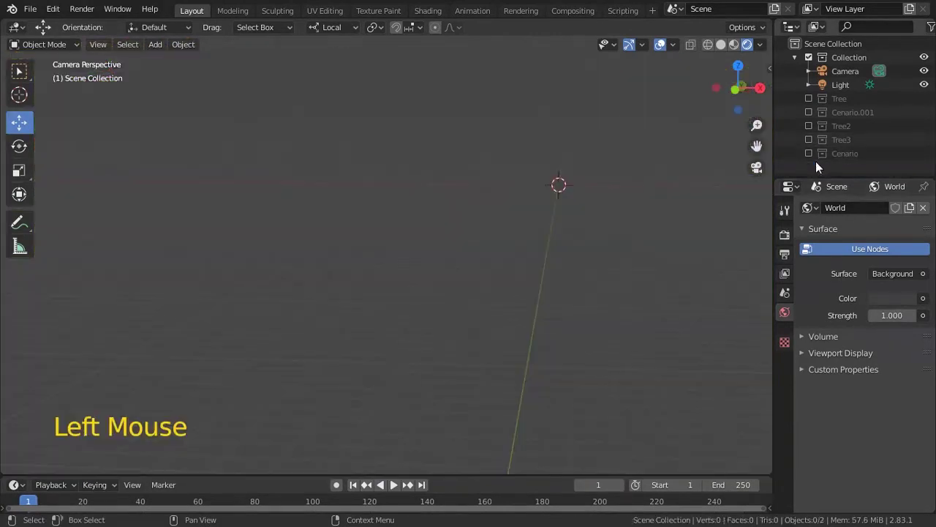
pyautogui.hotkey('ctrl', 's')
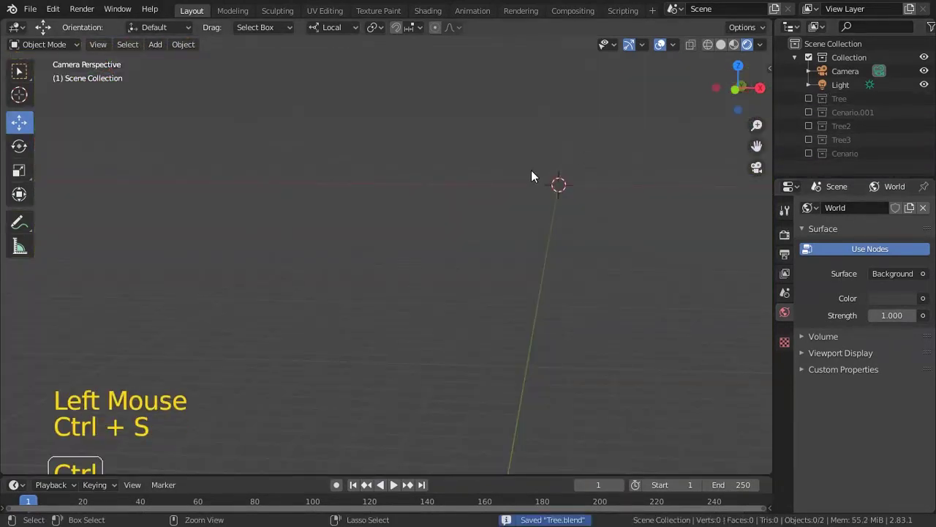
# Create a new General file and switch to the front orthographic view
pyautogui.hotkey('ctrl', 'n')
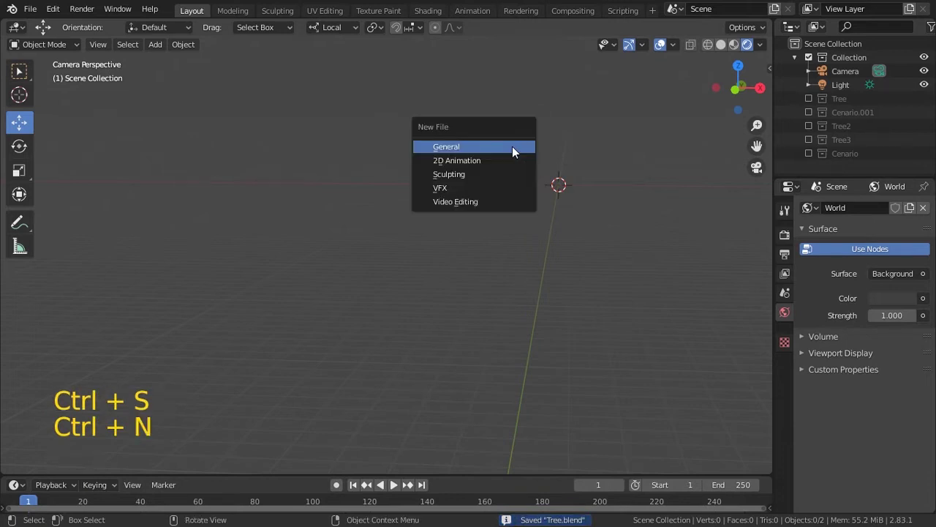
pyautogui.click(512, 147)
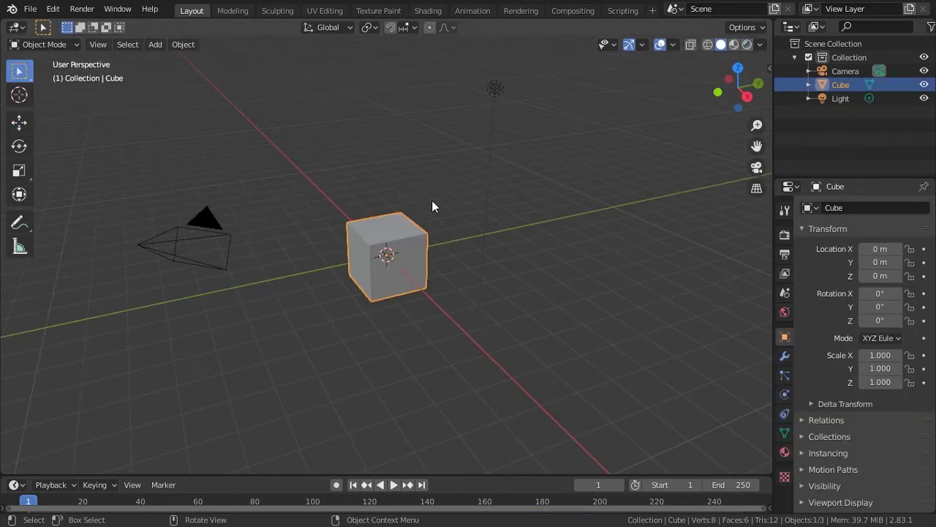
pyautogui.press('KP_1')
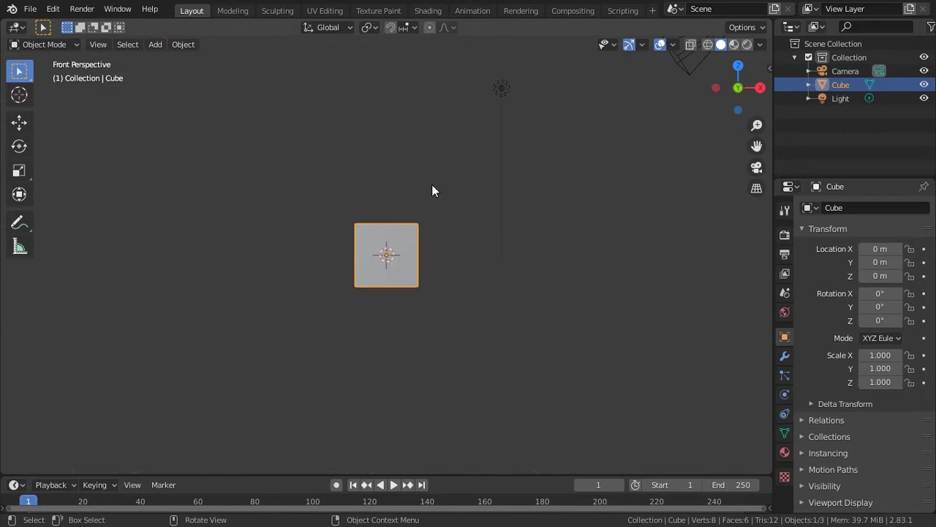
pyautogui.press('KP_5')
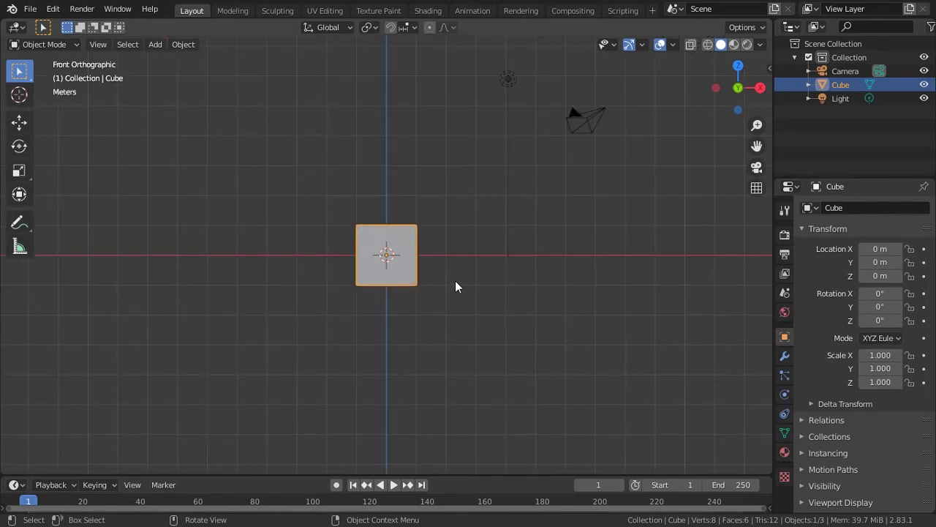
# Subdivide the default cube's whole mesh with 2 cuts and a smoothness of 1.000, returning to Object Mode
pyautogui.scroll(3, 455, 280)
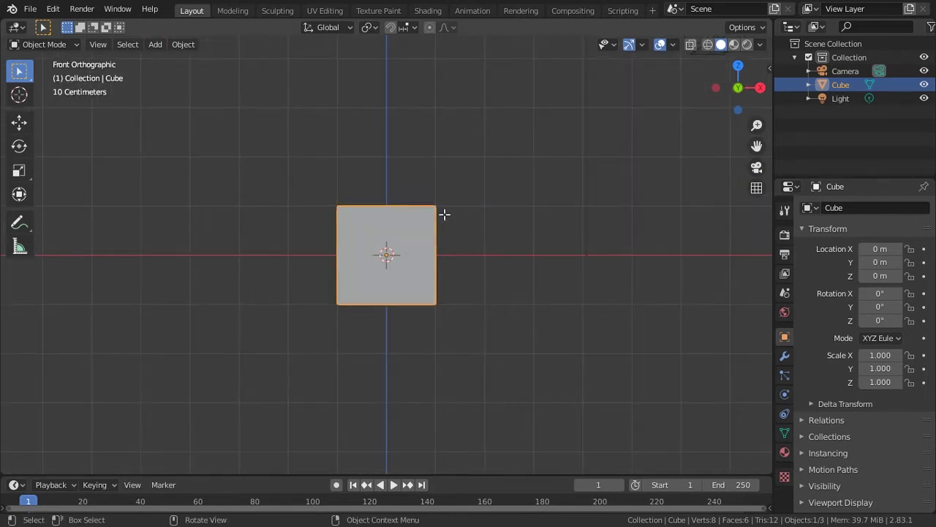
pyautogui.rightClick(410, 217)
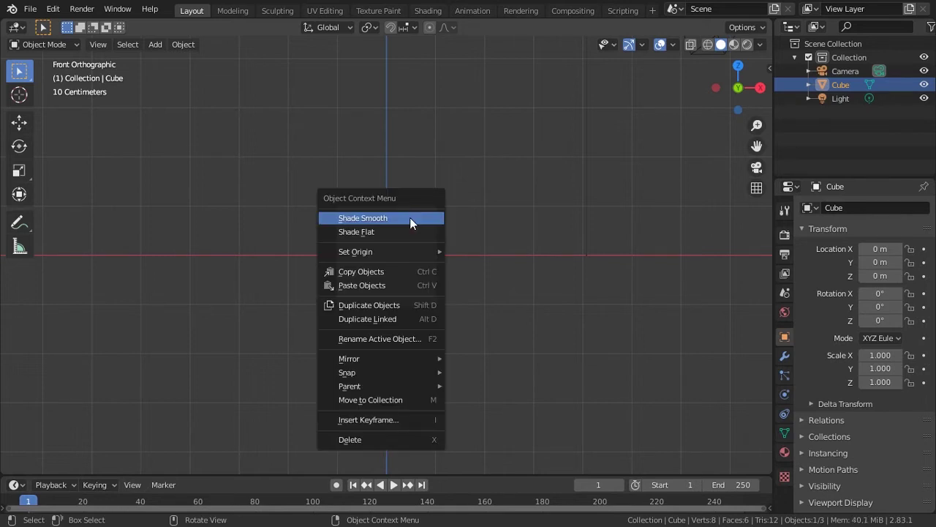
pyautogui.press('Tab')
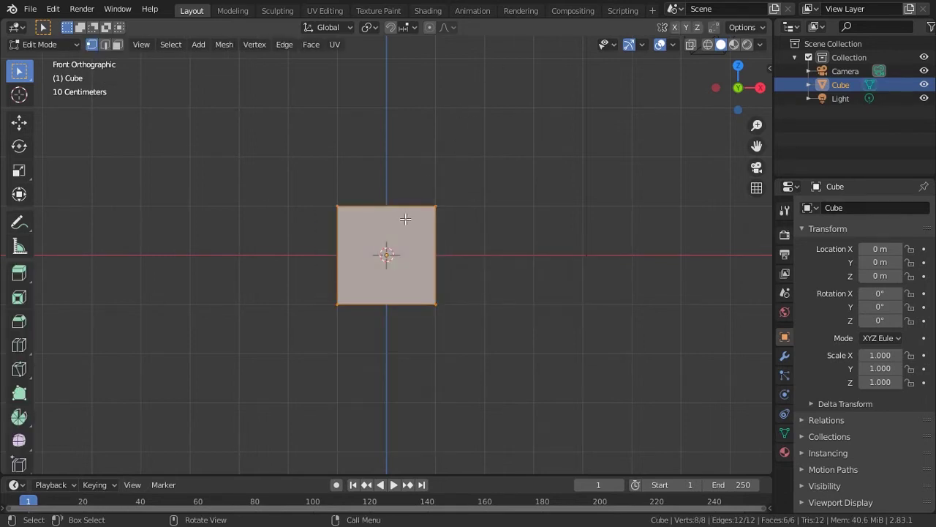
pyautogui.rightClick(410, 223)
pyautogui.click(387, 190)
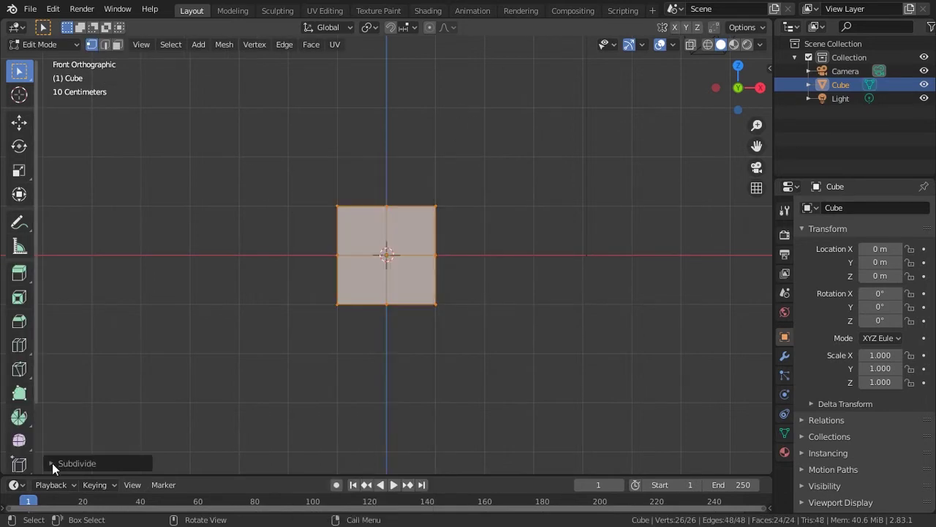
pyautogui.click(51, 463)
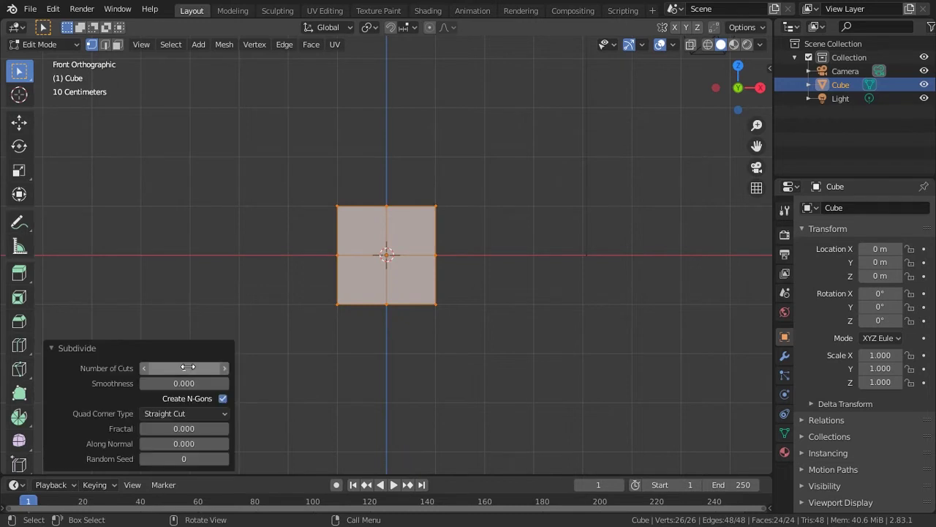
pyautogui.click(225, 368)
pyautogui.moveTo(188, 383); pyautogui.dragTo(300, 406)
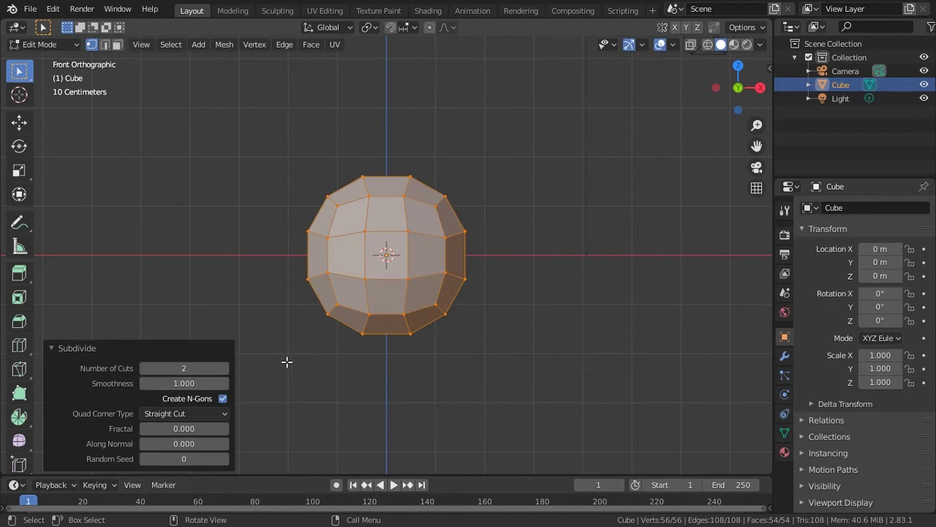
pyautogui.press('Tab')
# Turn on the Screencast Keys display
pyautogui.press('n')
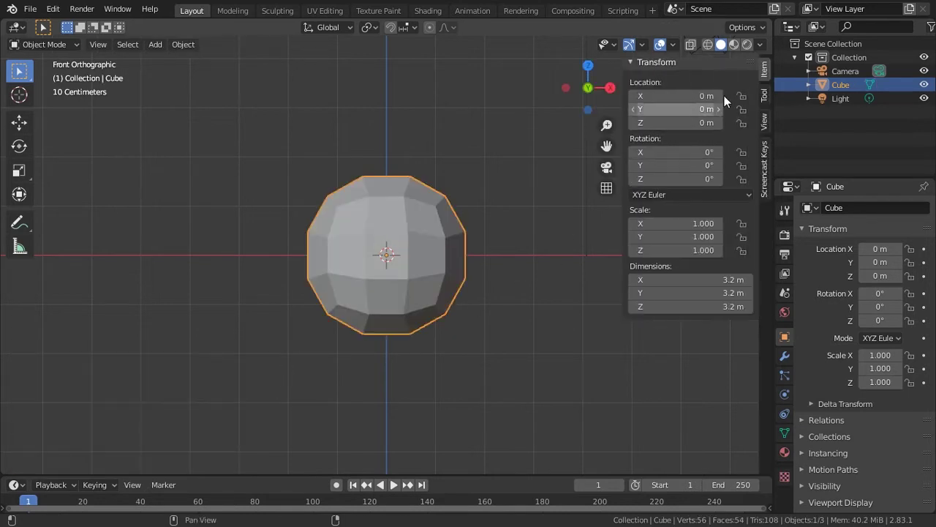
pyautogui.click(763, 164)
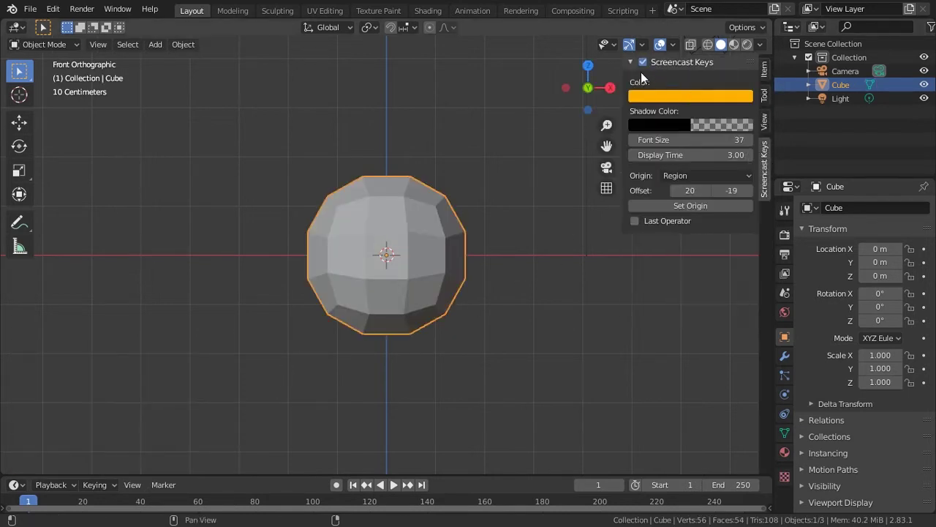
pyautogui.press('n')
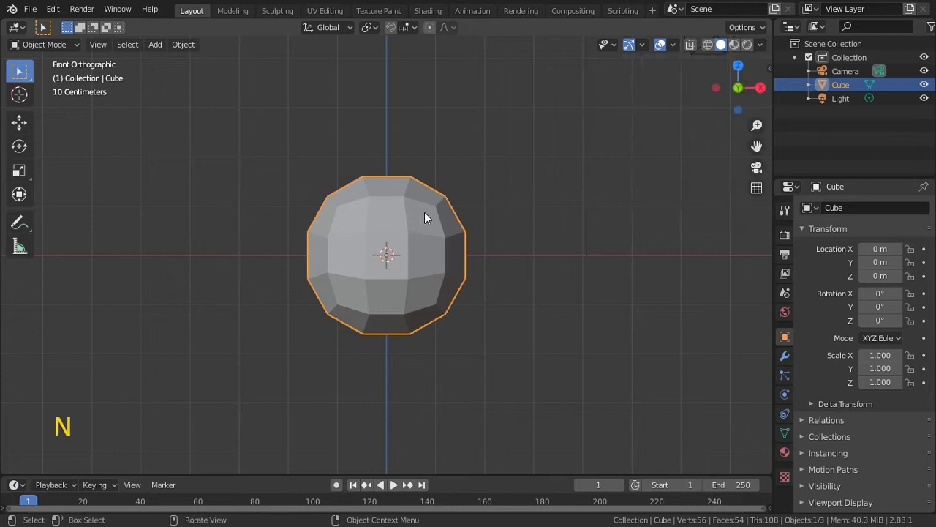
# Extrude a middle face on the front side of the rounded cube outward by about 0.36 m
pyautogui.moveTo(429, 212); pyautogui.dragTo(315, 251, button='middle')
pyautogui.press('Tab')
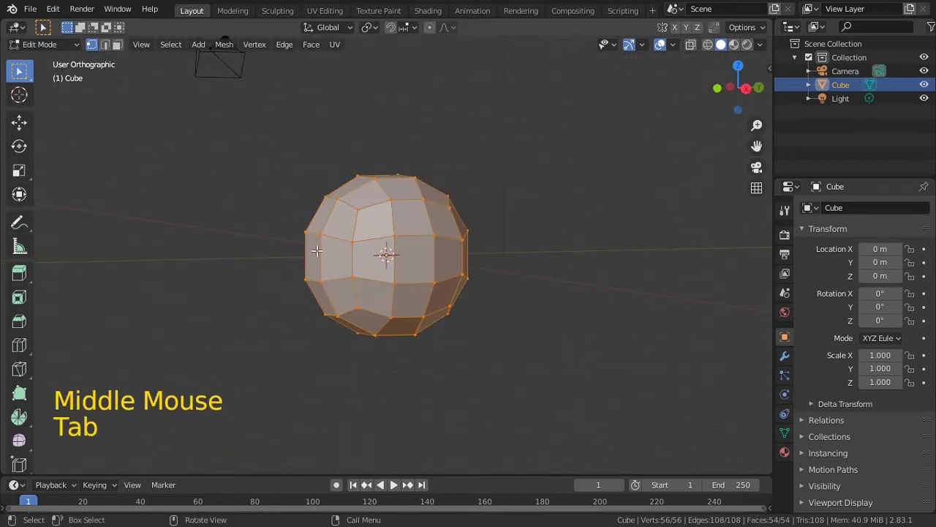
pyautogui.press('3')
pyautogui.click(314, 254)
pyautogui.press('e')
pyautogui.click(357, 259)
# Move the extruded face about 0.26 m down and rotate it 14° in the right orthographic view, returning to Object Mode
pyautogui.press('g')
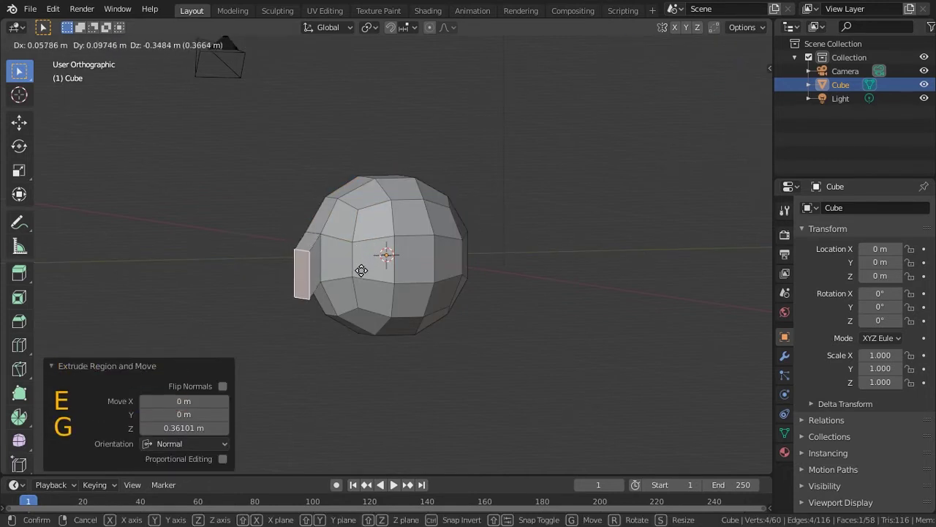
pyautogui.click(333, 239)
pyautogui.press('KP_3')
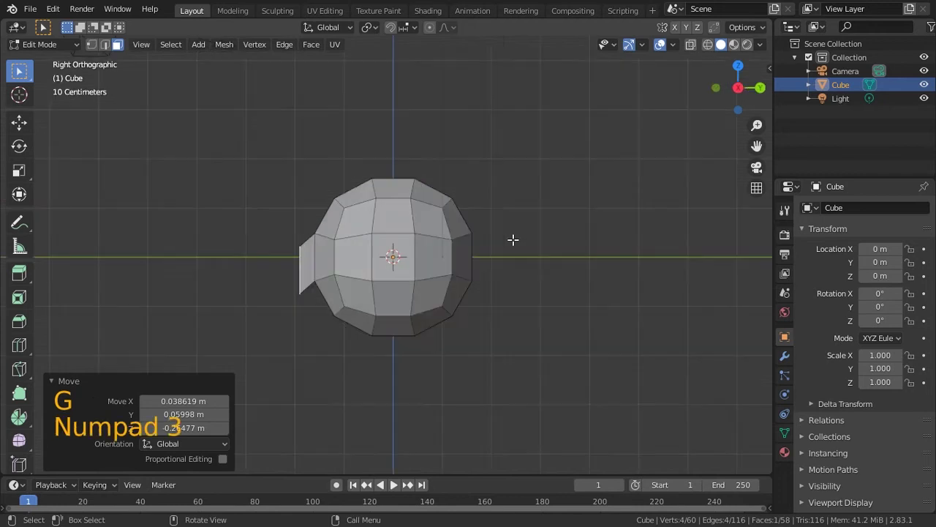
pyautogui.press('r')
pyautogui.click(480, 136)
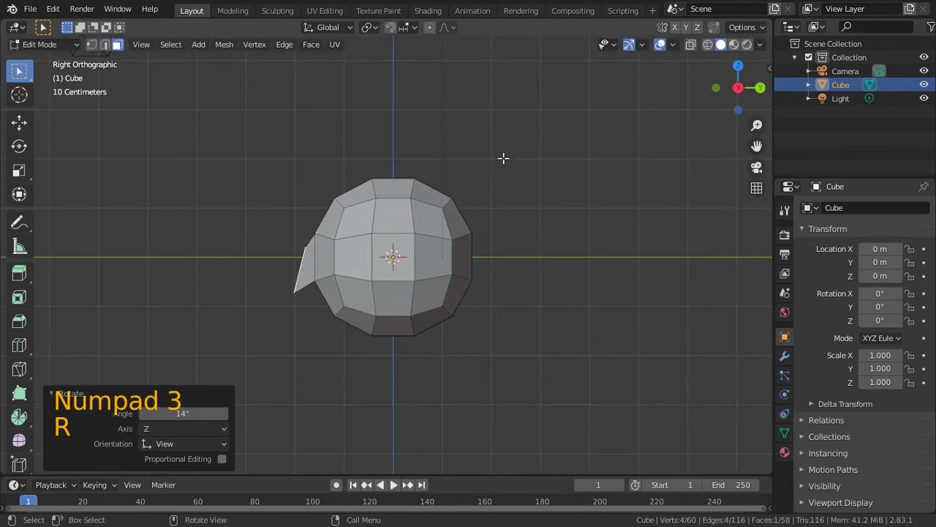
pyautogui.press('Tab')
pyautogui.moveTo(412, 222); pyautogui.dragTo(434, 225, button='middle')
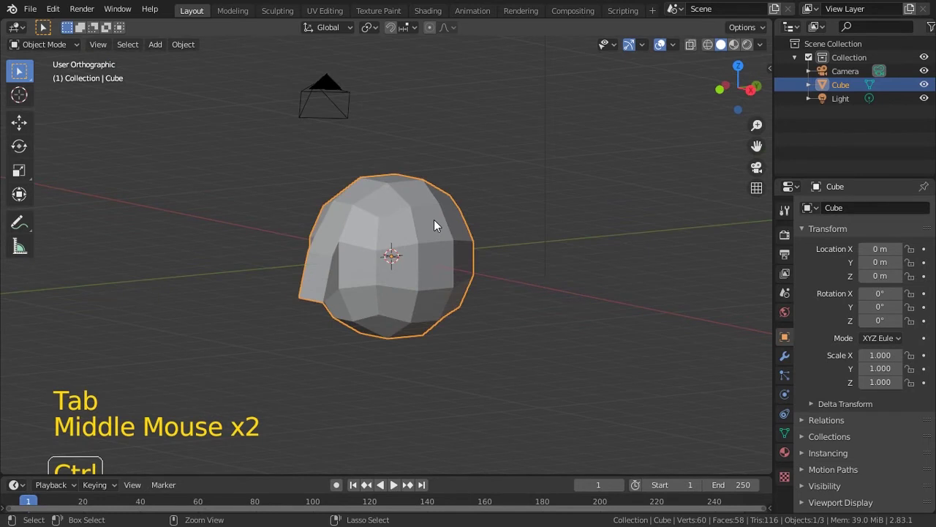
# Save the head model as a new file named Head
pyautogui.hotkey('ctrl', 's')
pyautogui.click(371, 477)
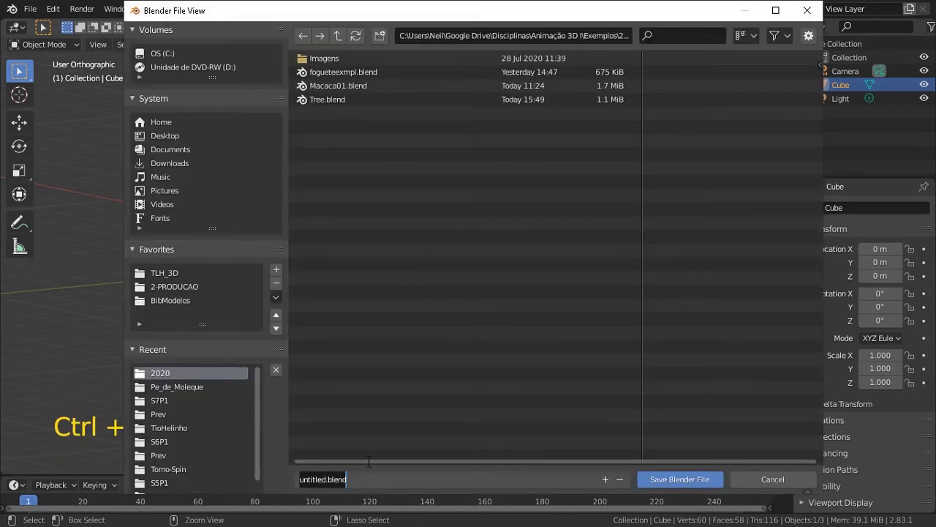
pyautogui.write('Head')
pyautogui.press('Return')
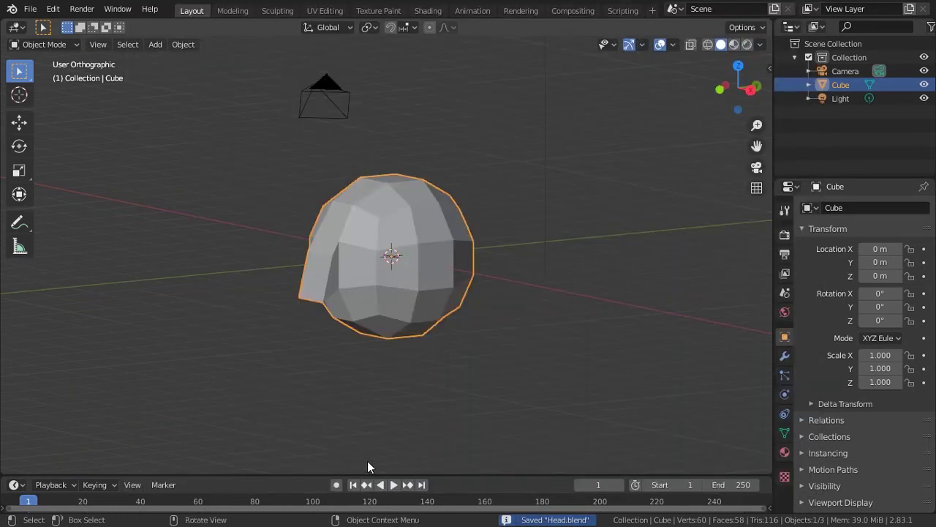
# In Edit Mode, select the front hairline faces above the forehead and the middle face on the side of the head
pyautogui.press('Tab')
pyautogui.moveTo(354, 328); pyautogui.dragTo(383, 194, button='middle')
pyautogui.click(384, 194)
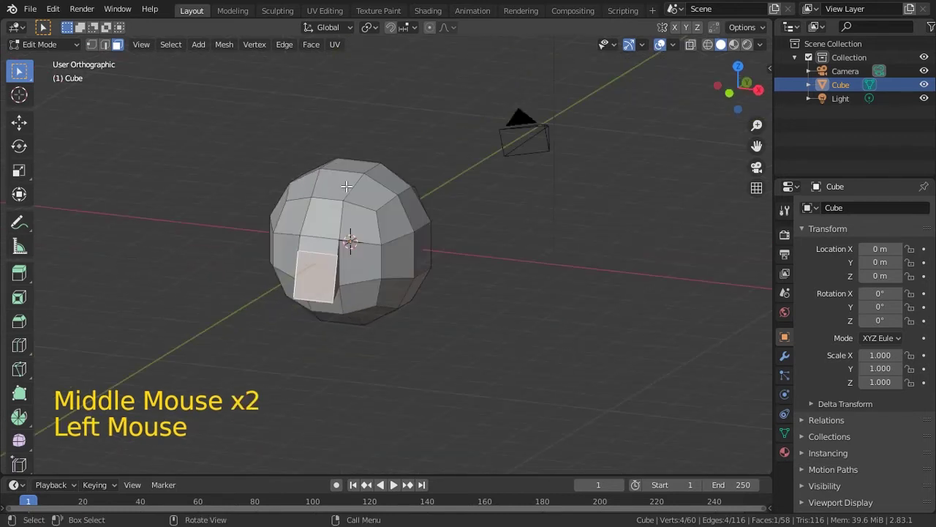
pyautogui.keyDown('shift'); pyautogui.click(395, 224); pyautogui.keyUp('shift')
pyautogui.keyDown('shift'); pyautogui.click(419, 231); pyautogui.keyUp('shift')
pyautogui.moveTo(445, 242); pyautogui.dragTo(421, 263, button='middle')
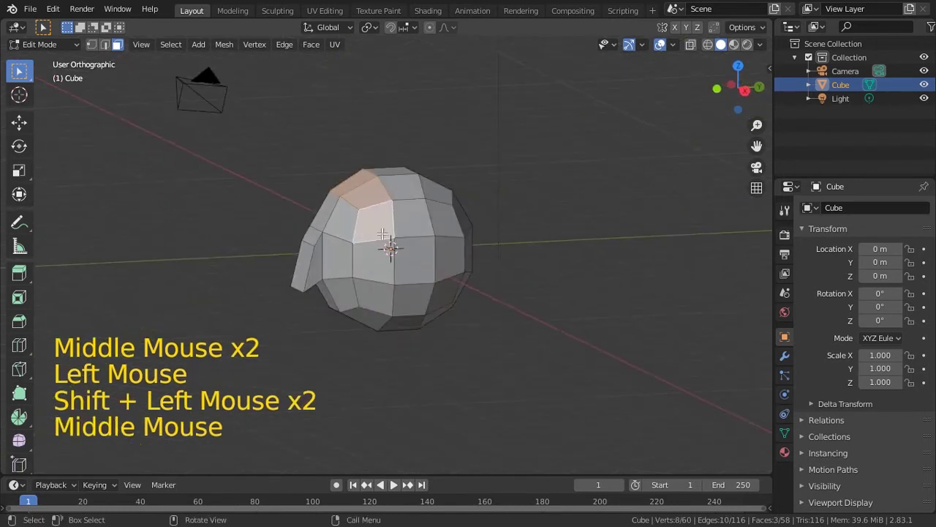
pyautogui.keyDown('shift'); pyautogui.click(421, 264); pyautogui.keyUp('shift')
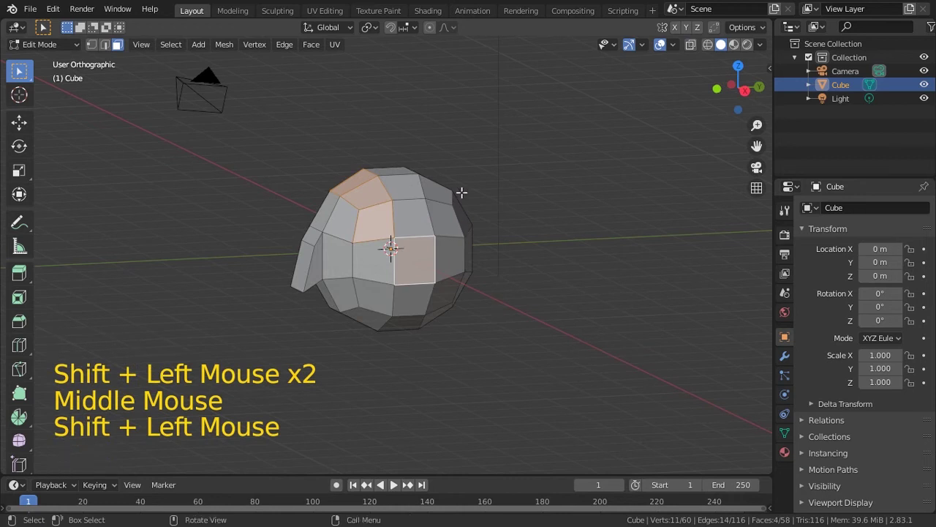
# Extend the selection over the crown and back of the head in a see-through right orthographic view
pyautogui.press('KP_3')
pyautogui.click(707, 44)
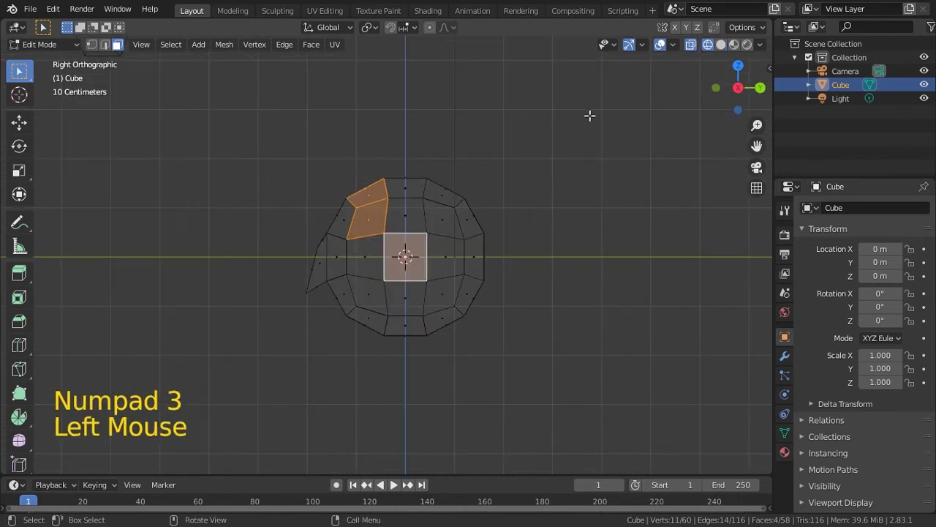
pyautogui.keyDown('shift'); pyautogui.moveTo(590, 103); pyautogui.dragTo(395, 254); pyautogui.keyUp('shift')
pyautogui.keyDown('shift'); pyautogui.moveTo(508, 265); pyautogui.dragTo(410, 233); pyautogui.keyUp('shift')
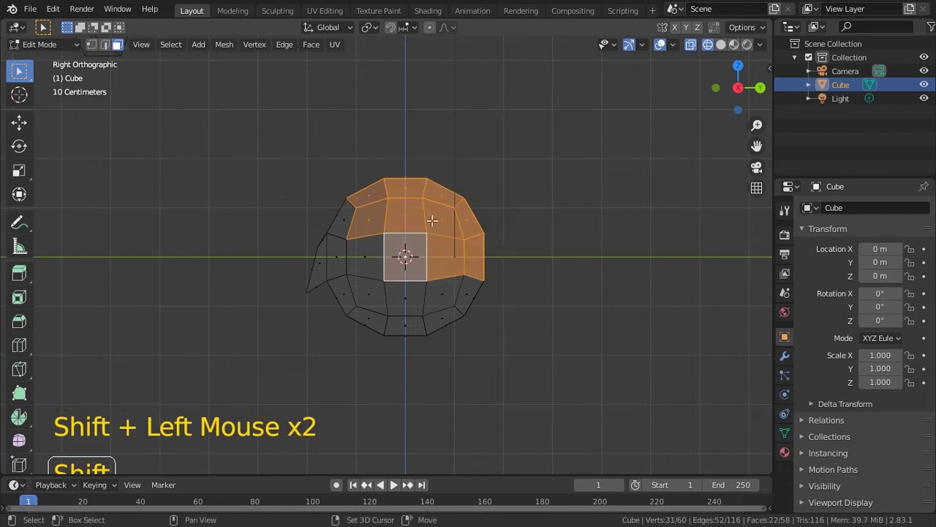
pyautogui.keyDown('shift'); pyautogui.moveTo(514, 307); pyautogui.dragTo(385, 256); pyautogui.keyUp('shift')
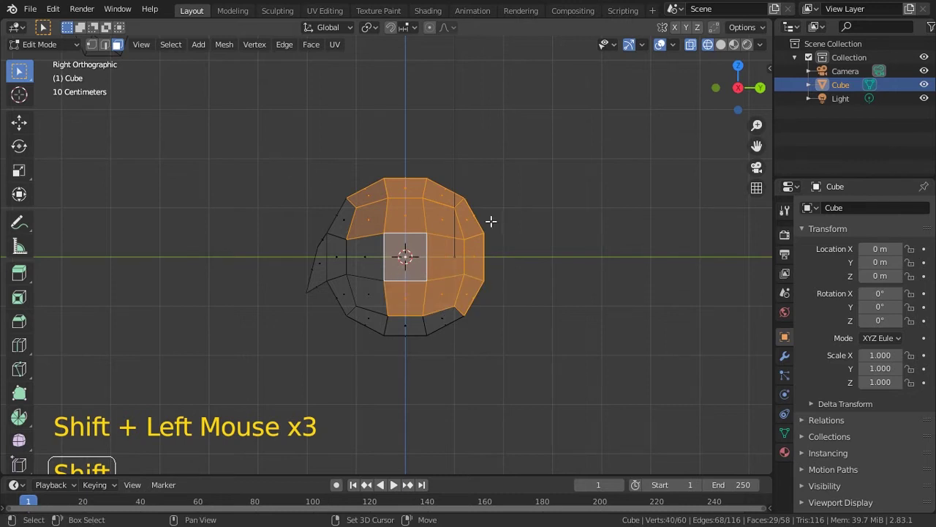
# Return to solid shading and add the missing hairline faces on the opposite side of the head to the selection
pyautogui.click(721, 44)
pyautogui.moveTo(470, 253)
pyautogui.mouseDown(button='middle')
pyautogui.moveTo(517, 246)
pyautogui.moveTo(634, 261)
pyautogui.moveTo(497, 242)
pyautogui.moveTo(518, 235)
pyautogui.mouseUp(button='middle')
pyautogui.press('ctrl+KP_3')
pyautogui.keyDown('shift'); pyautogui.moveTo(356, 135); pyautogui.dragTo(453, 281); pyautogui.keyUp('shift')
pyautogui.keyDown('shift'); pyautogui.moveTo(486, 153); pyautogui.dragTo(465, 190); pyautogui.keyUp('shift')
pyautogui.moveTo(525, 169); pyautogui.dragTo(526, 282, button='middle')
pyautogui.keyDown('shift'); pyautogui.click(406, 228); pyautogui.keyUp('shift')
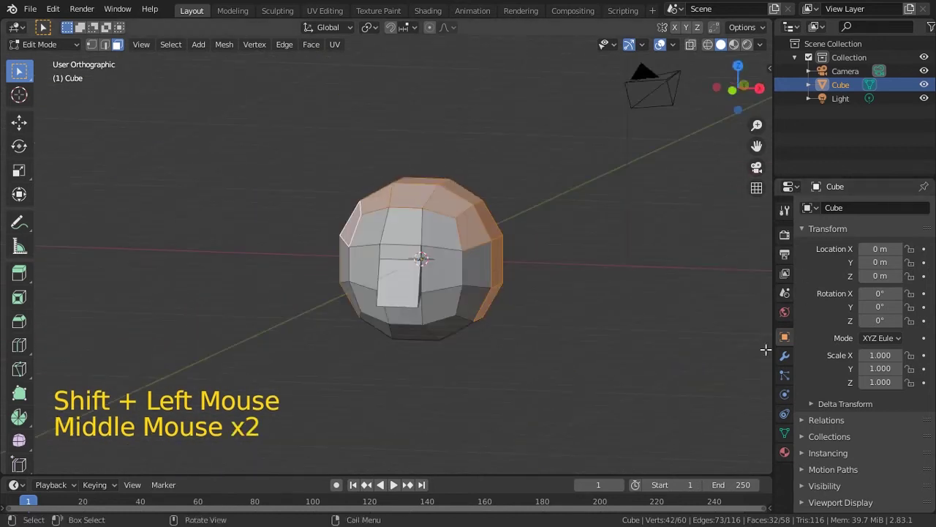
# Create a vertex group named Hair, assign the selected scalp faces to it and return to Object Mode
pyautogui.click(786, 433)
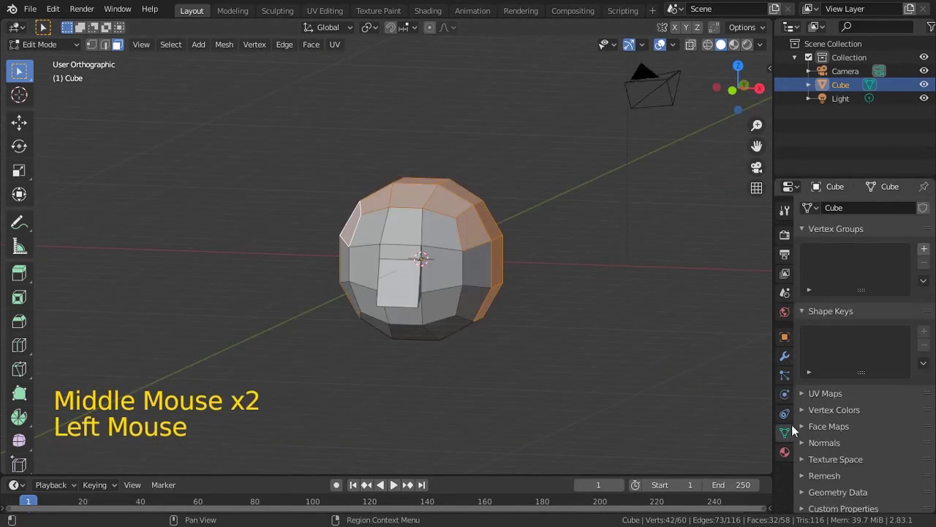
pyautogui.click(923, 250)
pyautogui.click(845, 252)
pyautogui.doubleClick(845, 252)
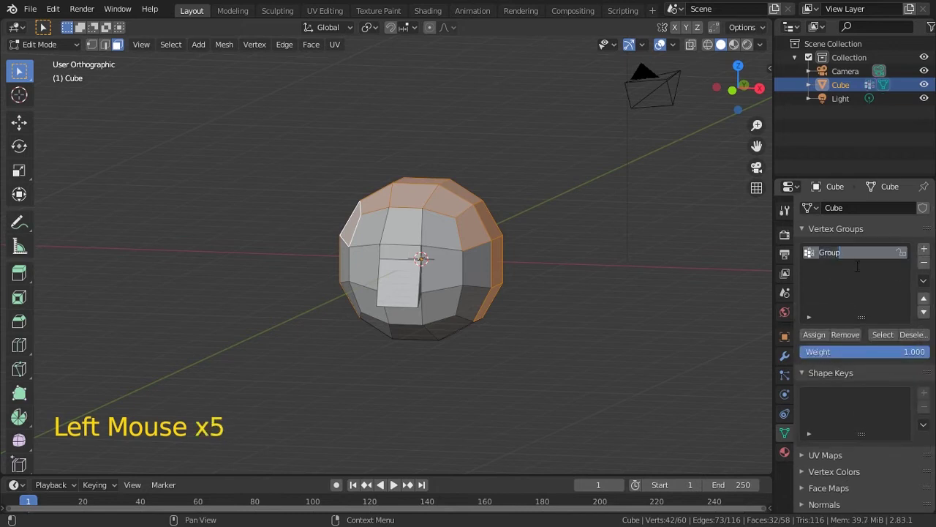
pyautogui.write('Hair')
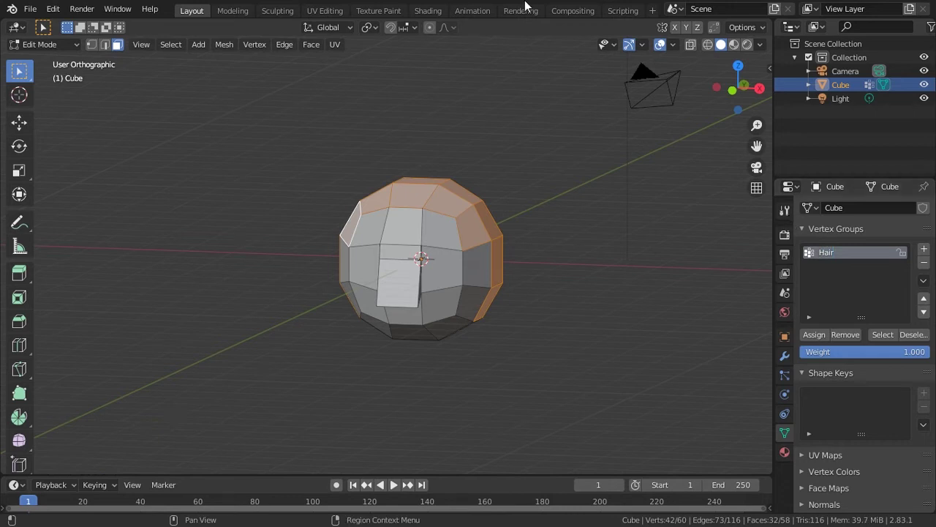
pyautogui.click(819, 338)
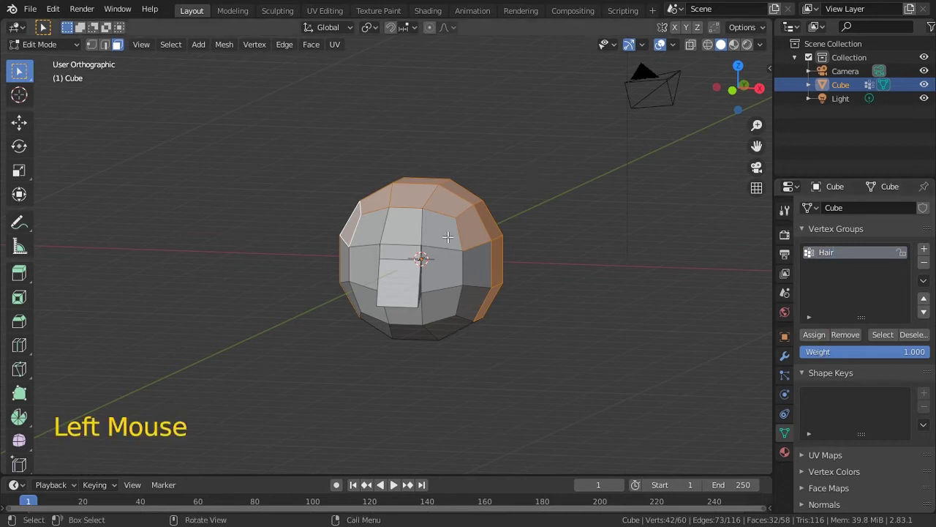
pyautogui.press('Tab')
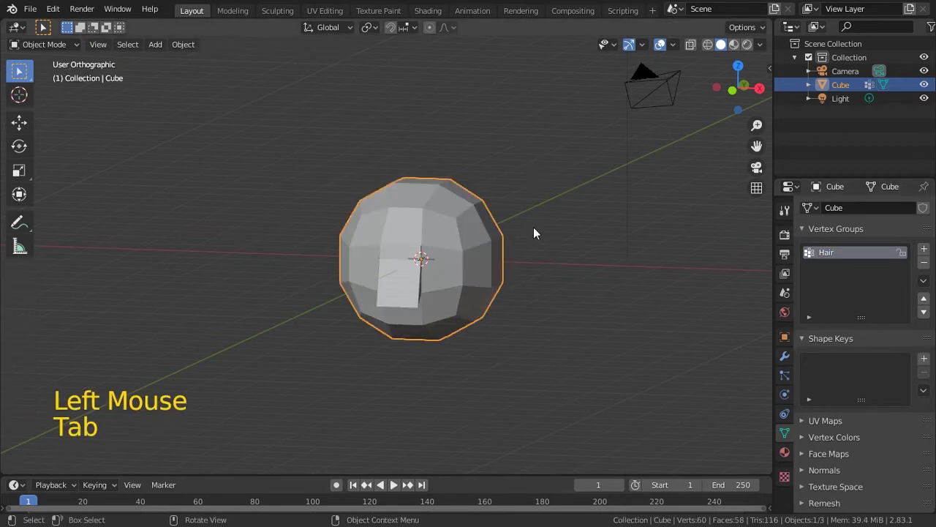
pyautogui.press('Tab')
pyautogui.press('Tab')
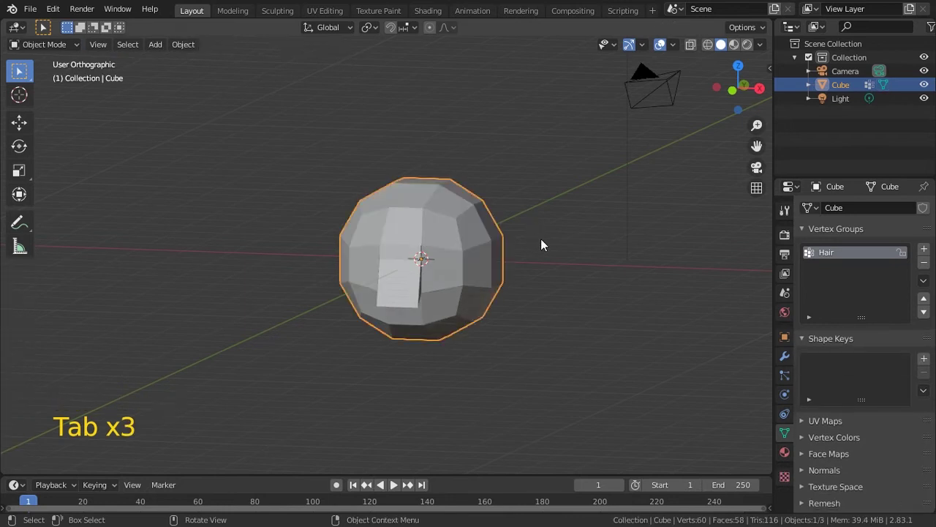
# Add a particle system to the head and set its type to Hair
pyautogui.click(785, 375)
pyautogui.moveTo(846, 256); pyautogui.dragTo(924, 208, button='middle')
pyautogui.click(924, 208)
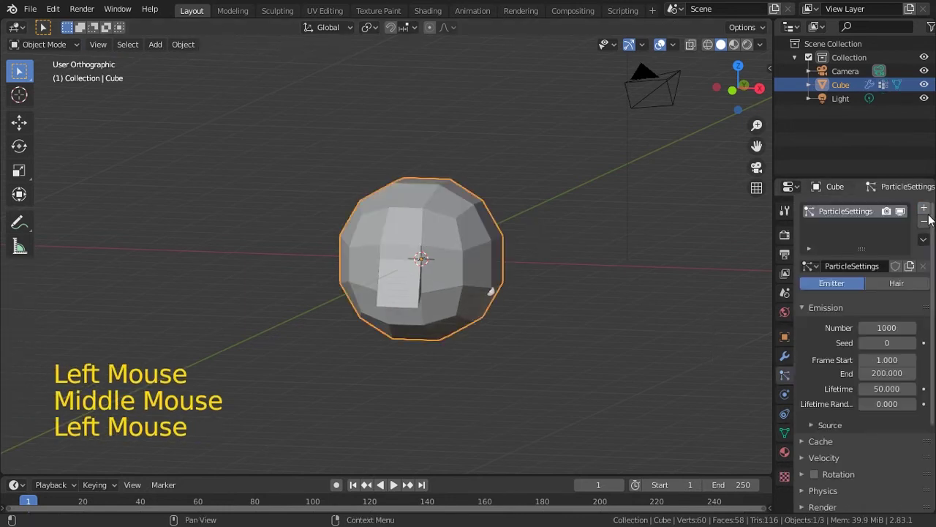
pyautogui.click(897, 282)
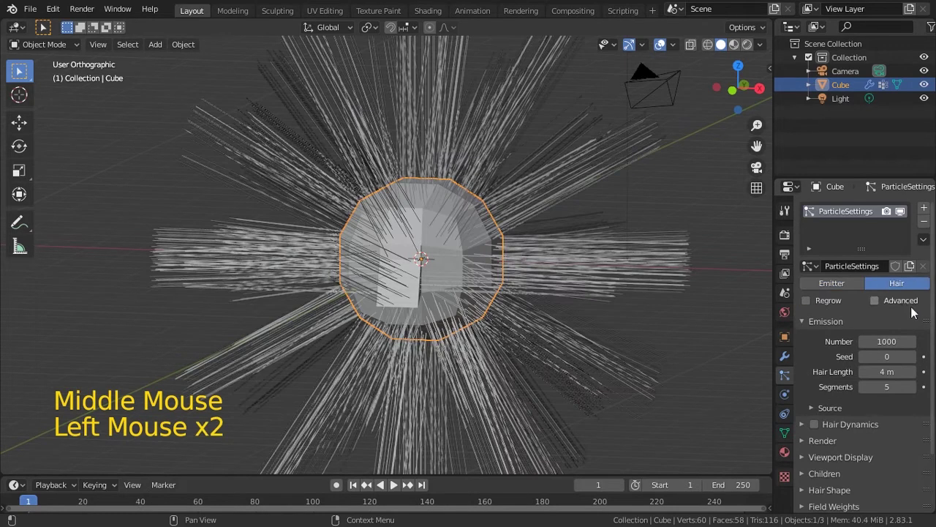
# Restrict the particle density to the Hair vertex group and save the file
pyautogui.moveTo(826, 411); pyautogui.dragTo(827, 448, button='middle')
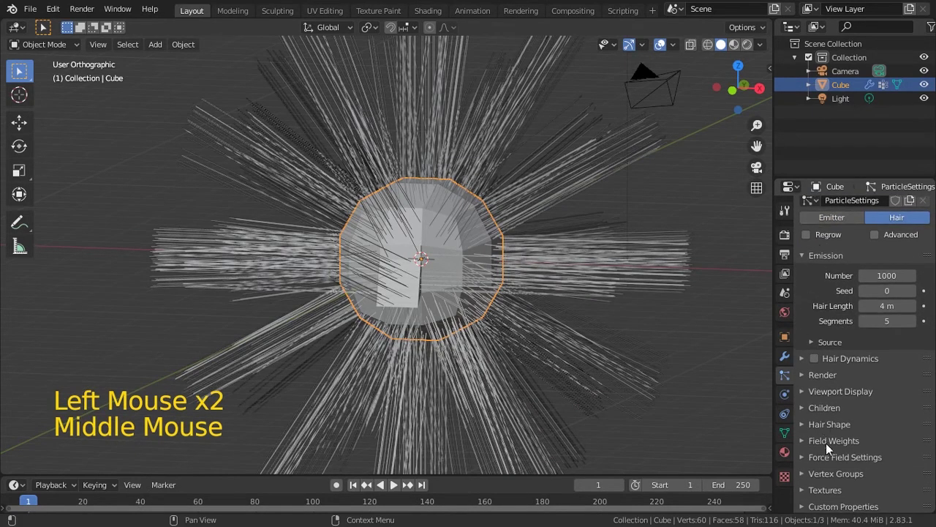
pyautogui.click(802, 473)
pyautogui.doubleClick(876, 494)
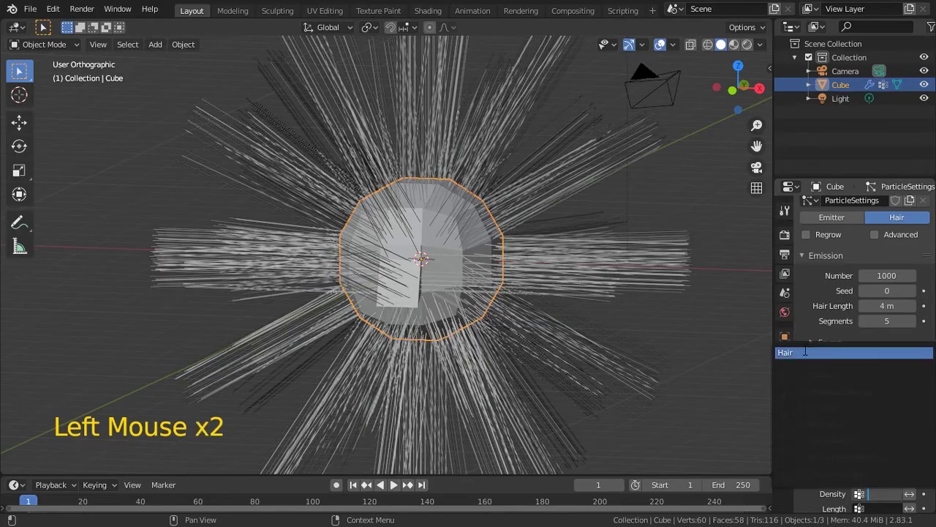
pyautogui.click(834, 352)
pyautogui.moveTo(556, 311); pyautogui.dragTo(607, 296, button='middle')
pyautogui.hotkey('ctrl', 's')
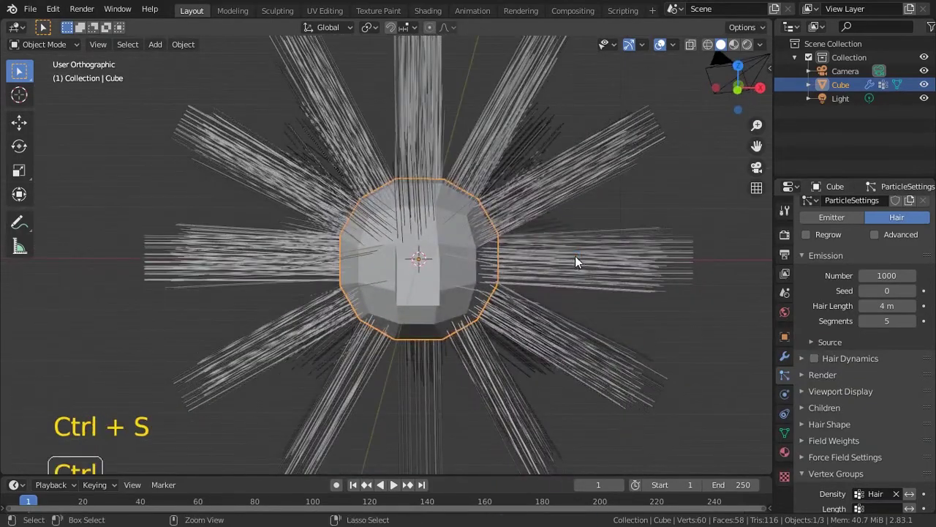
# Shade the head smooth and save the file in the right orthographic view
pyautogui.keyDown('ctrl'); pyautogui.moveTo(569, 226); pyautogui.dragTo(448, 223, button='middle'); pyautogui.keyUp('ctrl')
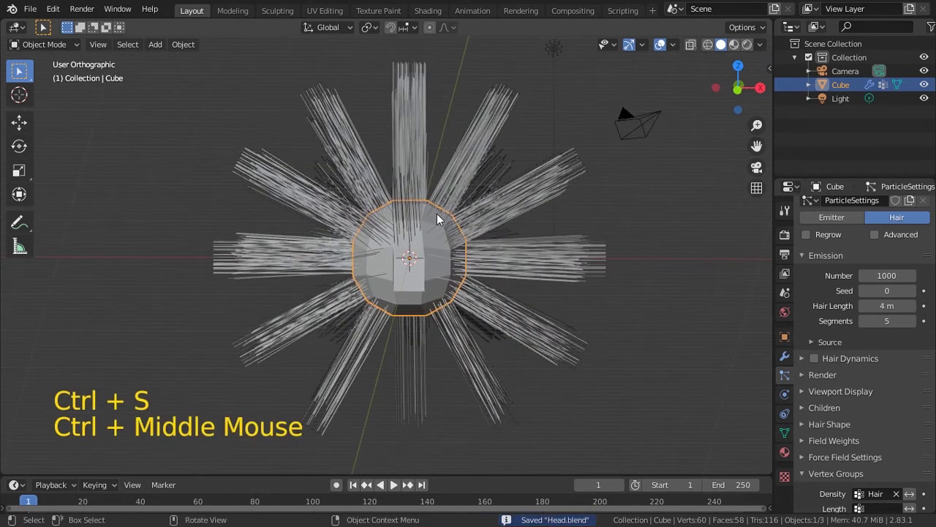
pyautogui.press('Tab')
pyautogui.press('Tab')
pyautogui.rightClick(430, 227)
pyautogui.moveTo(426, 224)
pyautogui.mouseDown(button='middle')
pyautogui.moveTo(473, 265)
pyautogui.moveTo(550, 292)
pyautogui.moveTo(468, 274)
pyautogui.moveTo(466, 316)
pyautogui.moveTo(433, 266)
pyautogui.moveTo(433, 217)
pyautogui.moveTo(469, 311)
pyautogui.moveTo(427, 224)
pyautogui.mouseUp(button='middle')
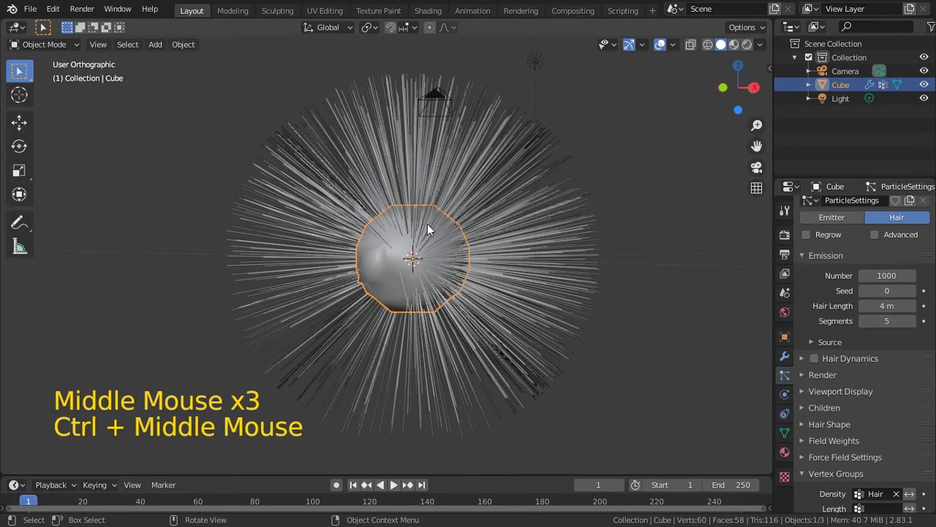
pyautogui.press('KP_3')
pyautogui.hotkey('ctrl', 's')
# Expand the particle render settings and set the hair length to 0.94 m
pyautogui.moveTo(842, 306); pyautogui.dragTo(814, 324, button='middle')
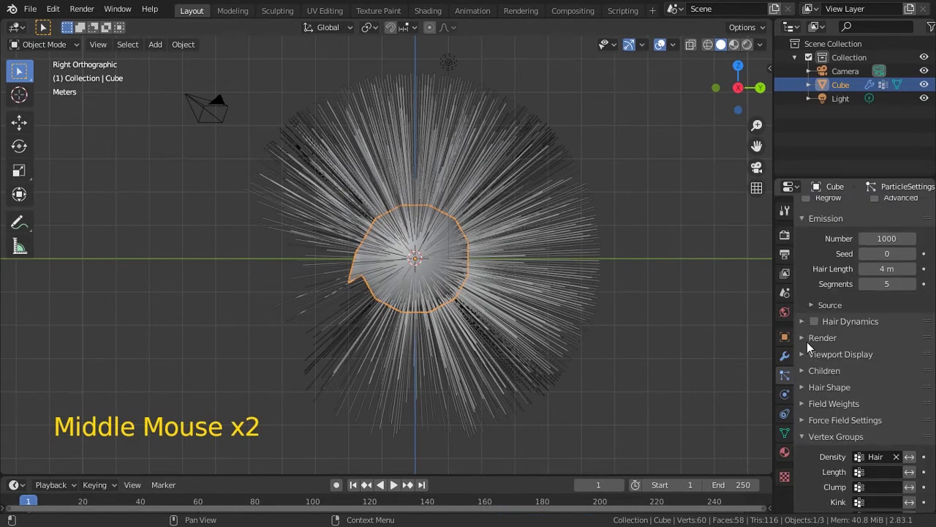
pyautogui.click(802, 336)
pyautogui.moveTo(828, 407); pyautogui.dragTo(838, 355, button='middle')
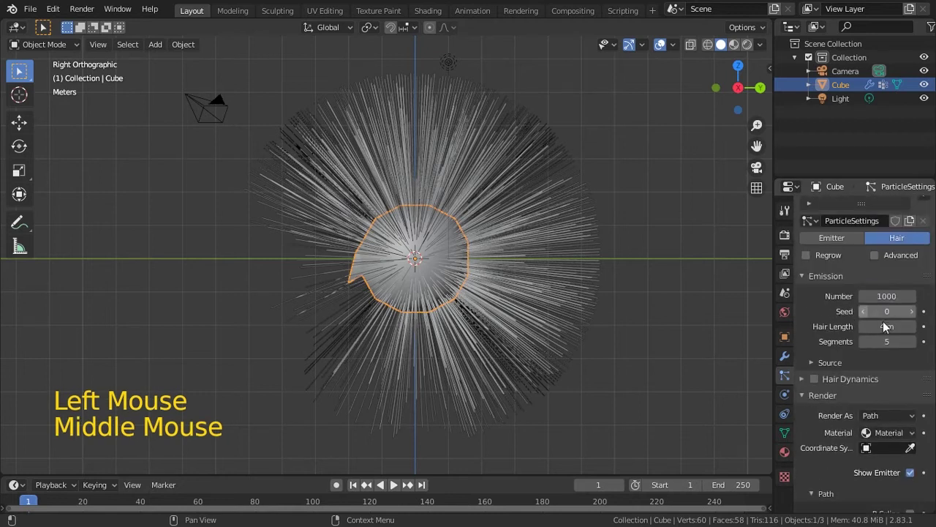
pyautogui.moveTo(885, 326); pyautogui.dragTo(688, 395)
pyautogui.moveTo(461, 315); pyautogui.dragTo(533, 283, button='middle')
# Switch the head to Weight Paint in the front orthographic view and choose the Subtract brush
pyautogui.hotkey('ctrl', 'Tab')
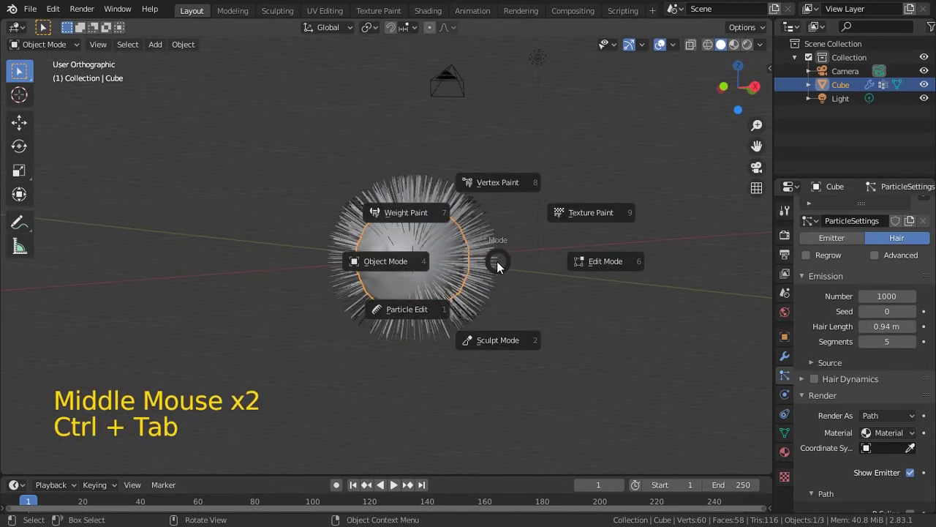
pyautogui.click(418, 211)
pyautogui.moveTo(417, 211)
pyautogui.mouseDown(button='middle')
pyautogui.moveTo(643, 271)
pyautogui.moveTo(525, 241)
pyautogui.mouseUp(button='middle')
pyautogui.press('KP_1')
pyautogui.keyDown('ctrl'); pyautogui.moveTo(495, 330); pyautogui.dragTo(507, 197, button='middle'); pyautogui.keyUp('ctrl')
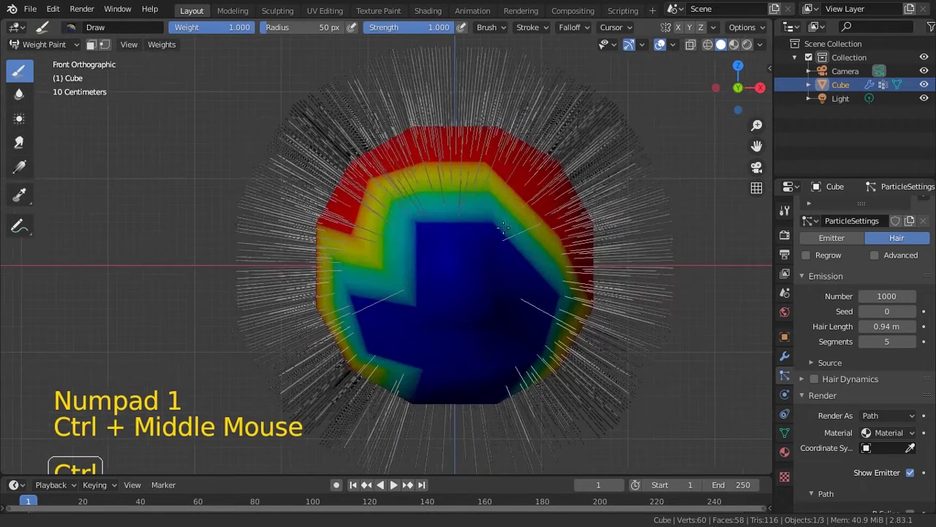
pyautogui.click(785, 210)
pyautogui.click(848, 252)
pyautogui.click(823, 323)
# Paint away the hair weight around the forehead and front of the face, and switch to Edit Mode
pyautogui.moveTo(465, 204)
pyautogui.mouseDown()
pyautogui.moveTo(366, 273)
pyautogui.moveTo(387, 200)
pyautogui.mouseUp()
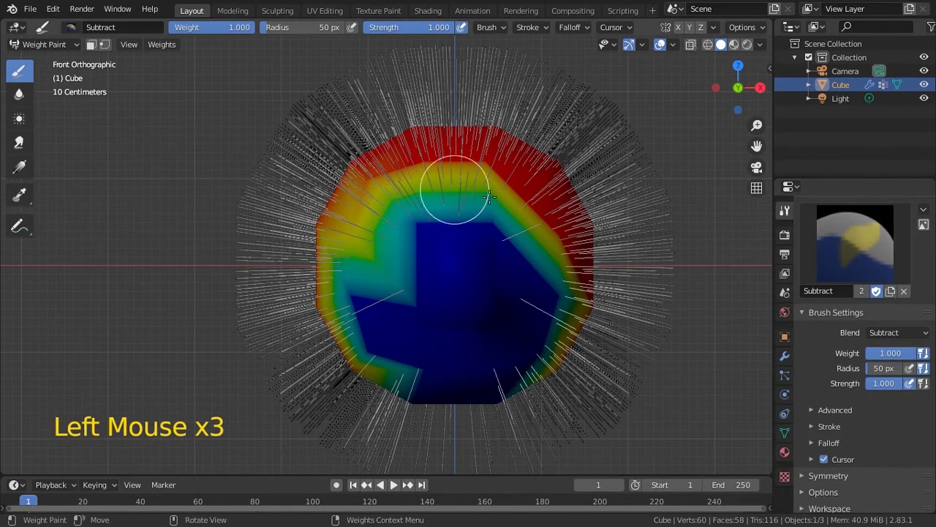
pyautogui.moveTo(472, 175)
pyautogui.mouseDown()
pyautogui.moveTo(560, 297)
pyautogui.moveTo(505, 205)
pyautogui.moveTo(385, 301)
pyautogui.mouseUp()
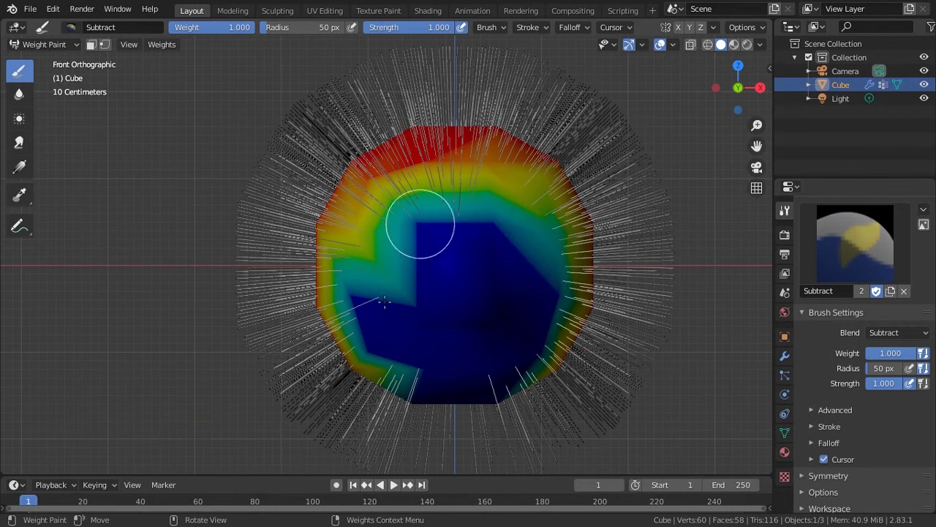
pyautogui.moveTo(369, 231); pyautogui.dragTo(368, 213)
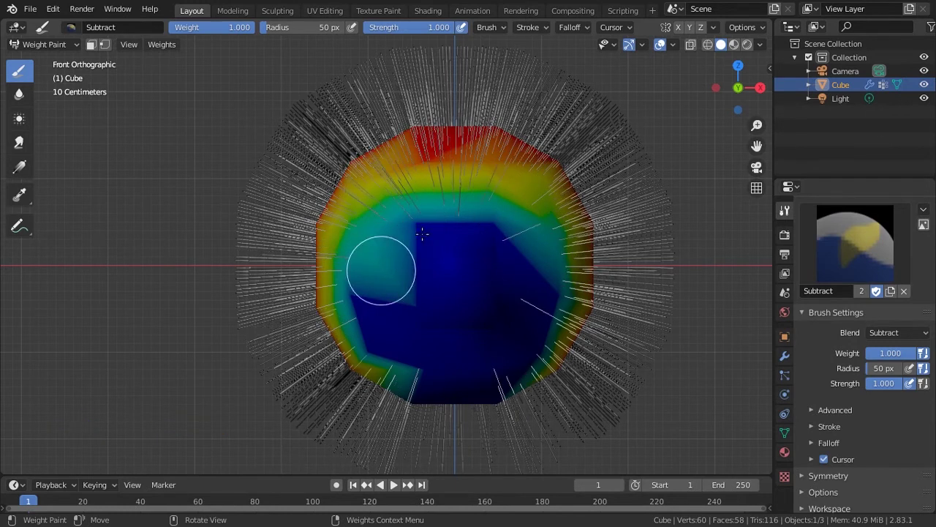
pyautogui.moveTo(416, 247); pyautogui.dragTo(412, 226)
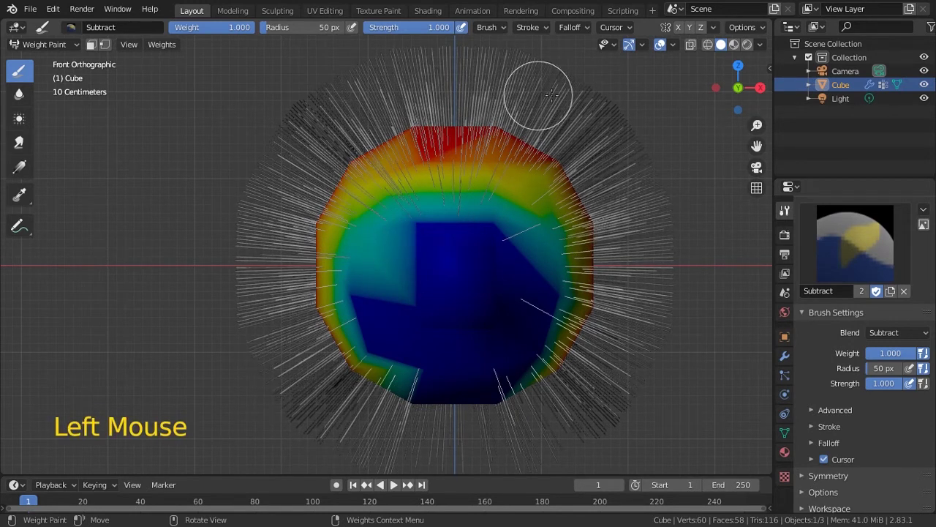
pyautogui.moveTo(399, 307)
pyautogui.mouseDown()
pyautogui.moveTo(397, 248)
pyautogui.moveTo(439, 209)
pyautogui.moveTo(380, 273)
pyautogui.mouseUp()
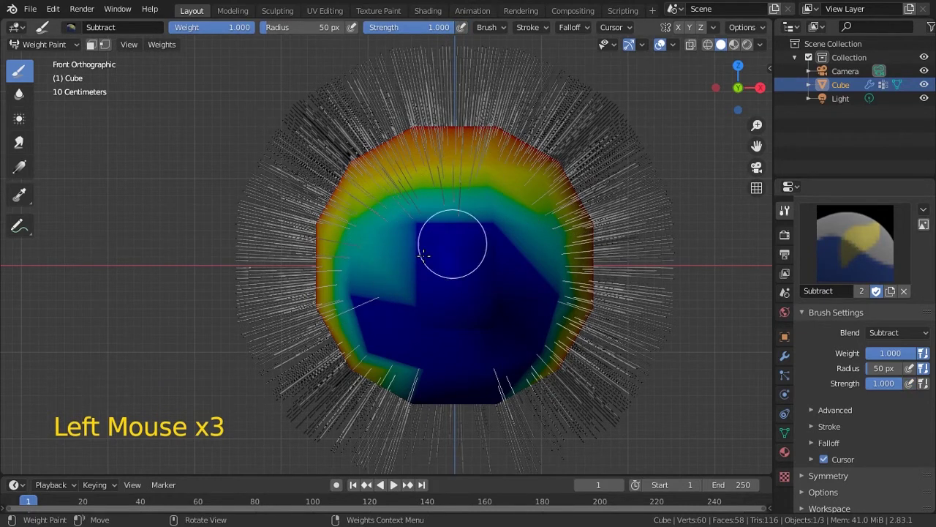
pyautogui.moveTo(512, 355)
pyautogui.mouseDown()
pyautogui.moveTo(479, 383)
pyautogui.moveTo(382, 378)
pyautogui.moveTo(421, 344)
pyautogui.mouseUp()
pyautogui.moveTo(439, 234)
pyautogui.mouseDown(button='middle')
pyautogui.moveTo(495, 268)
pyautogui.moveTo(471, 283)
pyautogui.moveTo(501, 267)
pyautogui.moveTo(478, 244)
pyautogui.mouseUp(button='middle')
pyautogui.press('Tab')
# Deselect the five front hairline faces from the scalp selection
pyautogui.keyDown('shift'); pyautogui.click(370, 223); pyautogui.keyUp('shift')
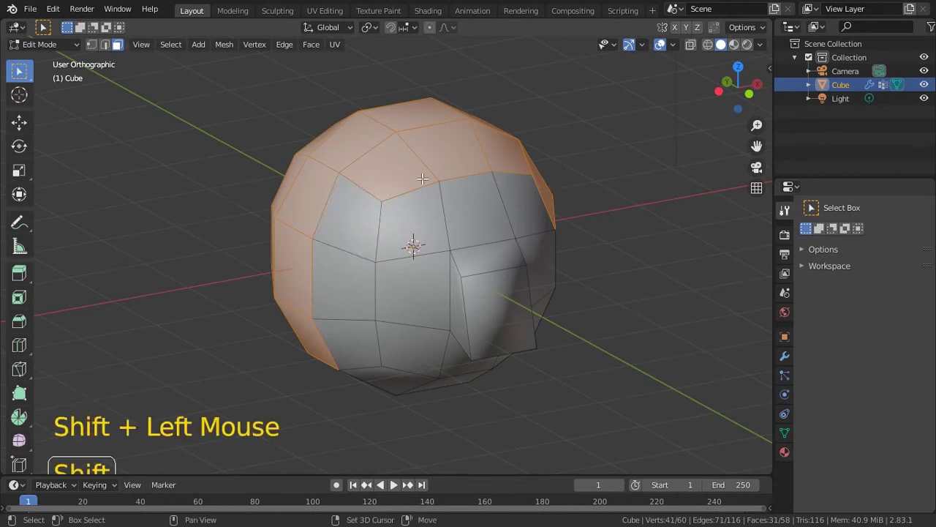
pyautogui.keyDown('shift'); pyautogui.click(453, 160); pyautogui.keyUp('shift')
pyautogui.keyDown('shift'); pyautogui.click(502, 146); pyautogui.keyUp('shift')
pyautogui.moveTo(503, 147); pyautogui.dragTo(560, 256, button='middle')
pyautogui.keyDown('shift'); pyautogui.click(471, 215); pyautogui.keyUp('shift')
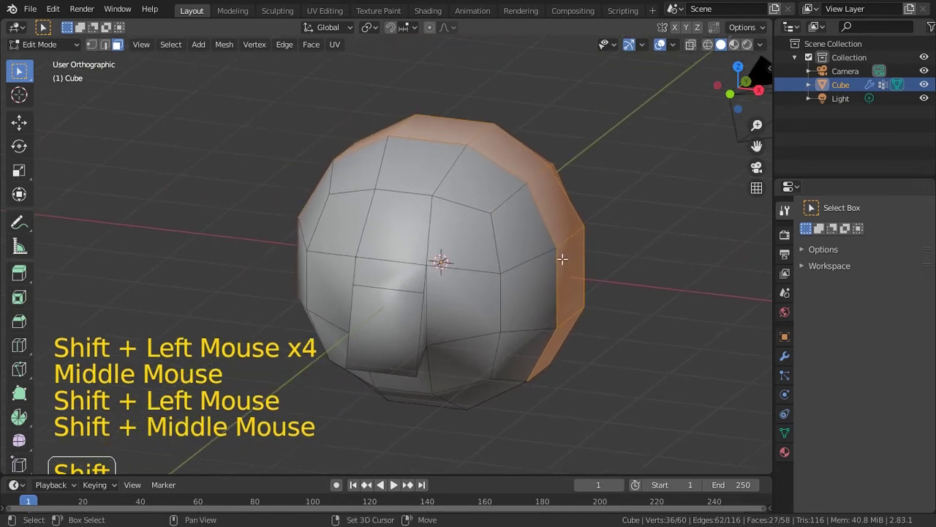
# Select only the five faces of the front hairline arching above the forehead from one side to the other
pyautogui.click(521, 229)
pyautogui.keyDown('shift'); pyautogui.click(494, 176); pyautogui.keyUp('shift')
pyautogui.keyDown('shift'); pyautogui.click(417, 164); pyautogui.keyUp('shift')
pyautogui.keyDown('shift'); pyautogui.click(343, 187); pyautogui.keyUp('shift')
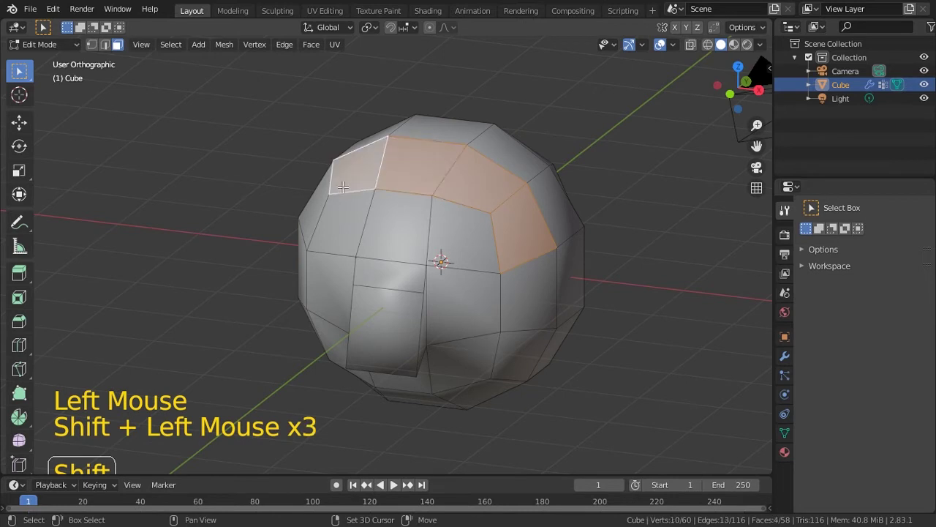
pyautogui.keyDown('shift'); pyautogui.click(319, 210); pyautogui.keyUp('shift')
pyautogui.moveTo(319, 210); pyautogui.dragTo(439, 253, button='middle')
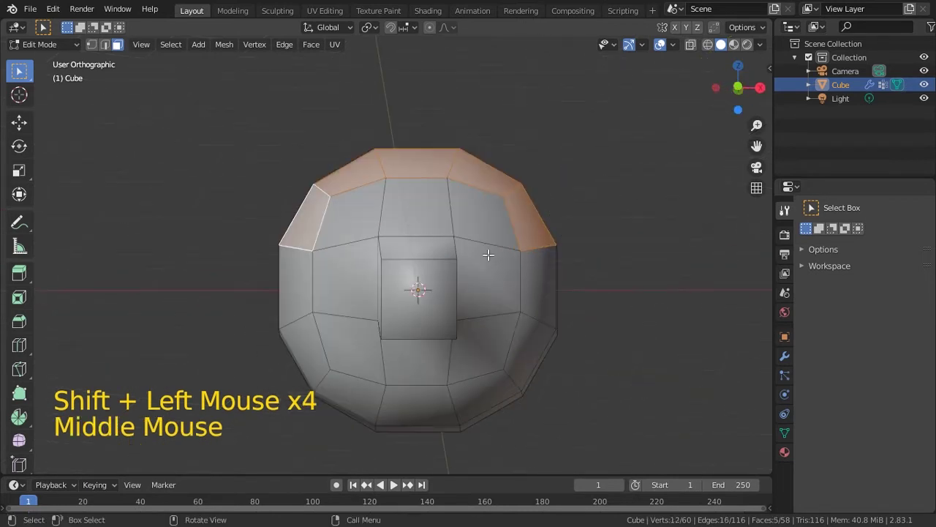
# Select the full ring of faces around the front of the head and assign it zero weight in the Hair vertex group
pyautogui.keyDown('alt'); pyautogui.click(302, 253); pyautogui.keyUp('alt')
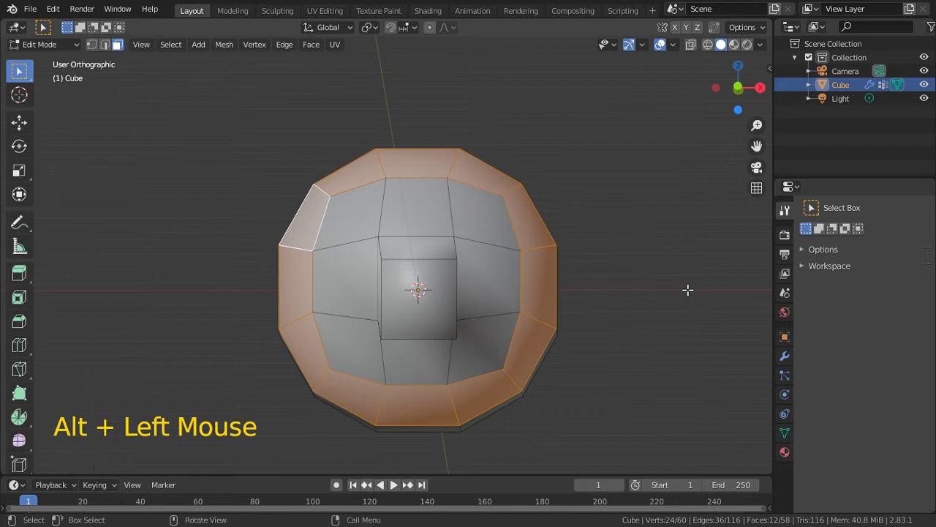
pyautogui.click(785, 356)
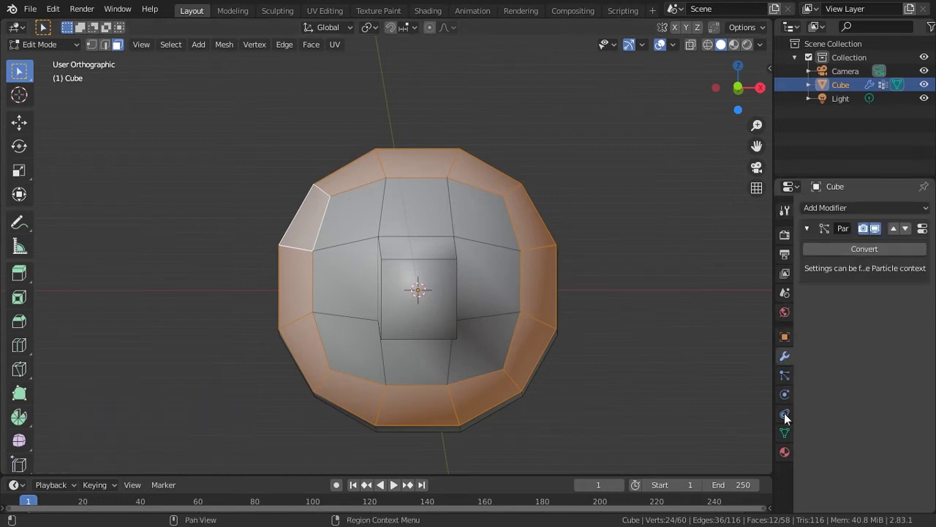
pyautogui.click(785, 432)
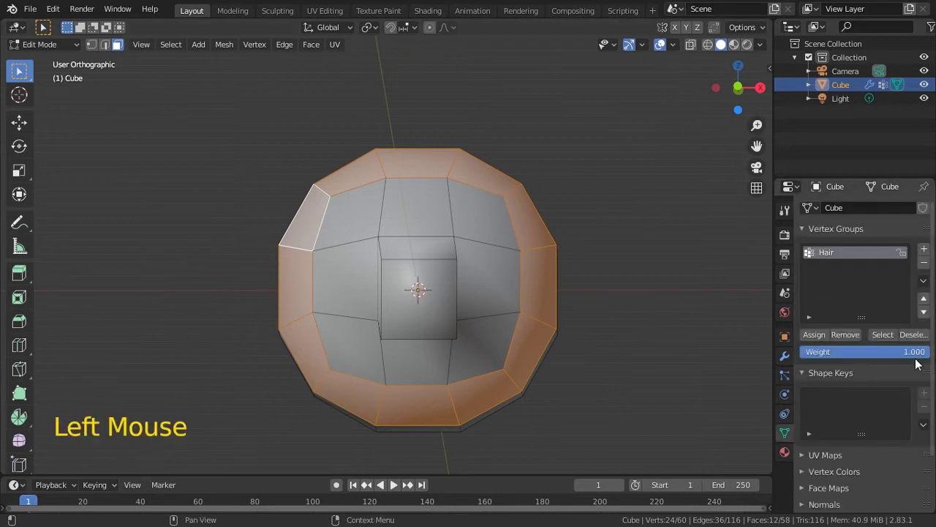
pyautogui.moveTo(924, 355); pyautogui.dragTo(744, 373)
pyautogui.click(815, 335)
pyautogui.click(812, 338)
pyautogui.press('Tab')
pyautogui.moveTo(574, 254); pyautogui.dragTo(545, 286, button='middle')
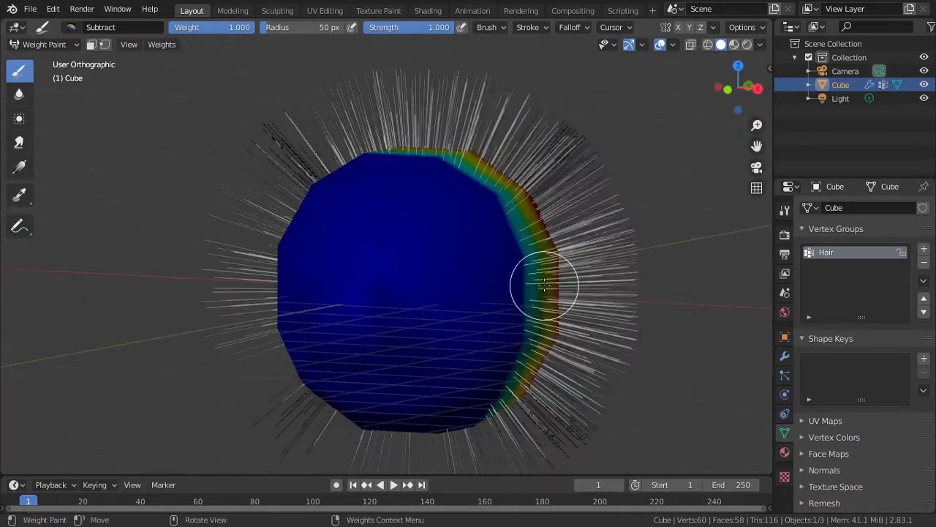
# Return the head to Object Mode and save the file
pyautogui.hotkey('ctrl', 'Tab')
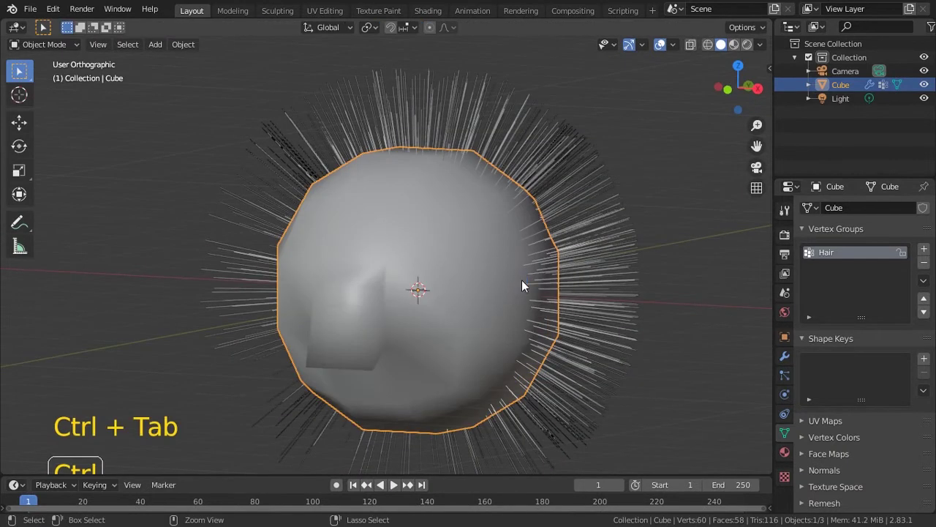
pyautogui.hotkey('ctrl', 's')
pyautogui.moveTo(517, 224)
pyautogui.keyDown('ctrl'); pyautogui.mouseDown(button='middle')
pyautogui.moveTo(520, 278)
pyautogui.moveTo(527, 260)
pyautogui.moveTo(589, 243)
pyautogui.moveTo(528, 233)
pyautogui.mouseUp(button='middle'); pyautogui.keyUp('ctrl')
pyautogui.moveTo(506, 248); pyautogui.dragTo(535, 276, button='middle')
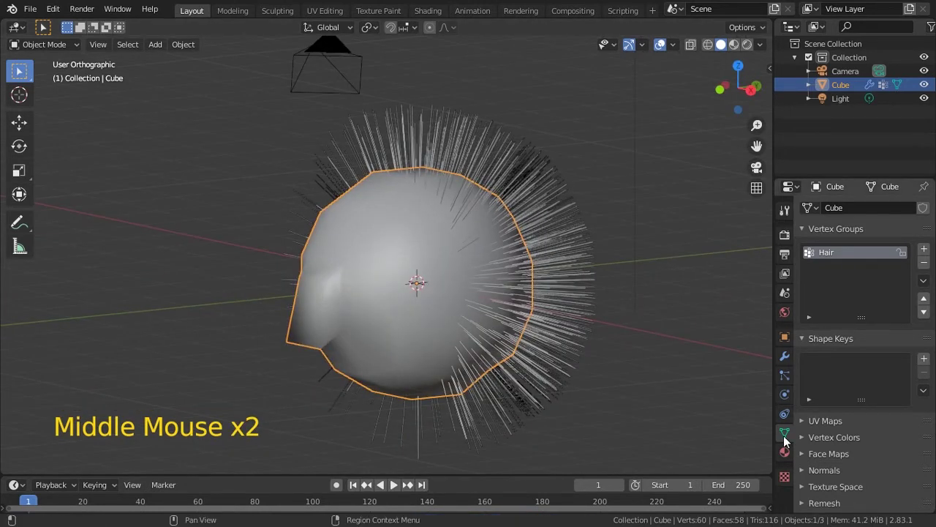
# Set the hair's Diameter Root to 5 m in the Hair Shape settings of the particle system
pyautogui.click(784, 375)
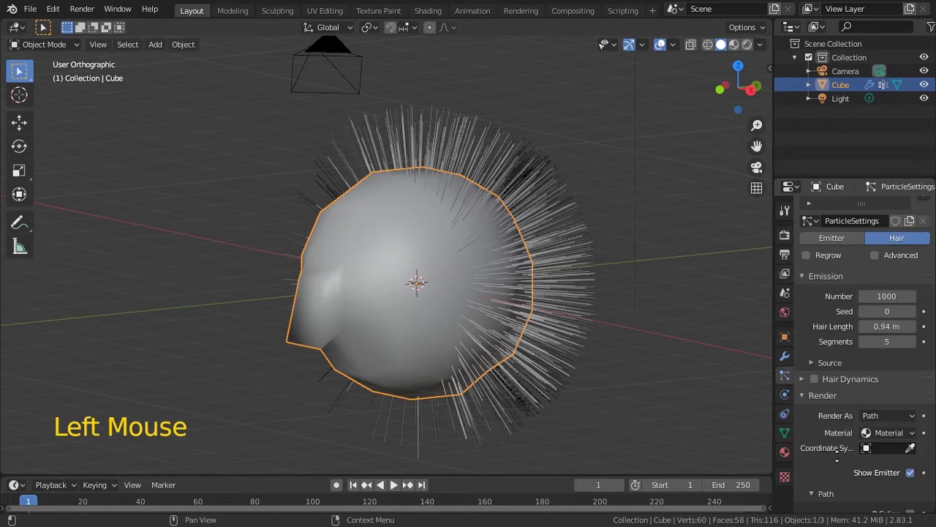
pyautogui.moveTo(837, 455); pyautogui.dragTo(820, 357, button='middle')
pyautogui.moveTo(827, 469); pyautogui.dragTo(815, 375, button='middle')
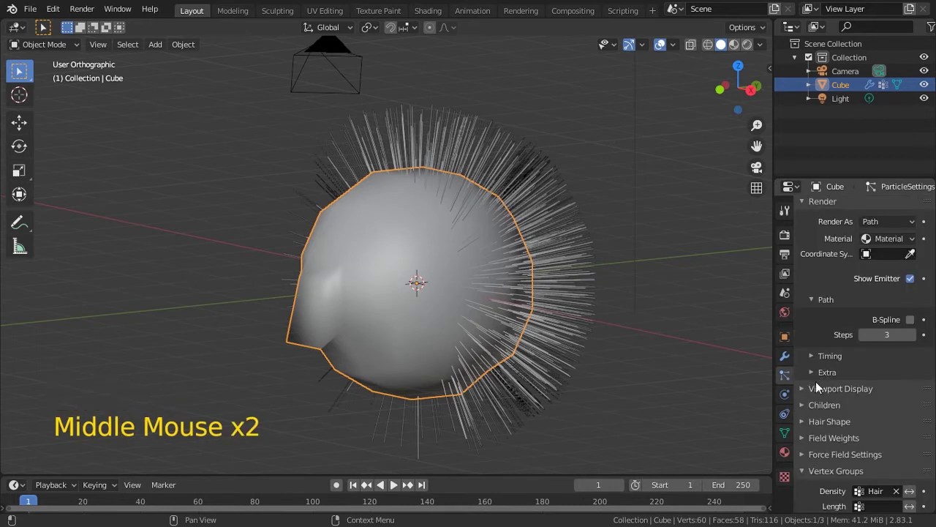
pyautogui.click(825, 421)
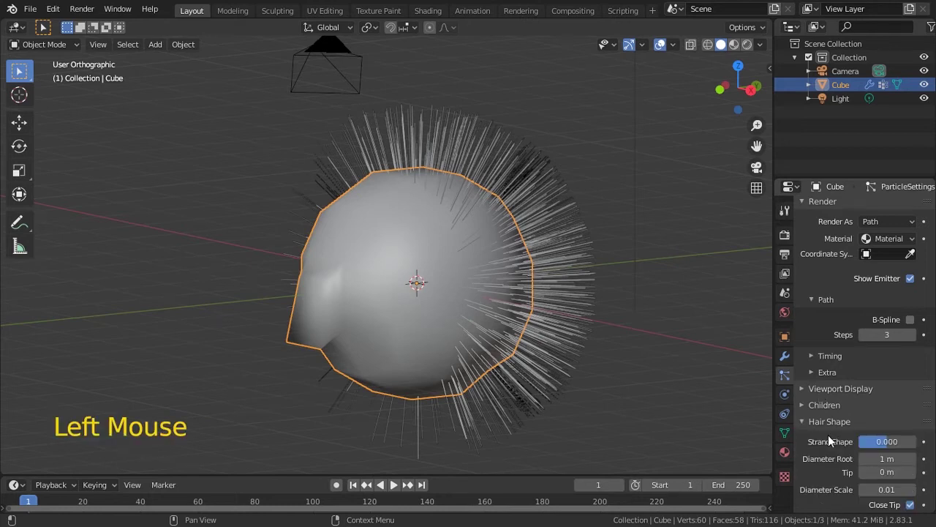
pyautogui.moveTo(828, 438); pyautogui.dragTo(827, 302, button='middle')
pyautogui.click(887, 323)
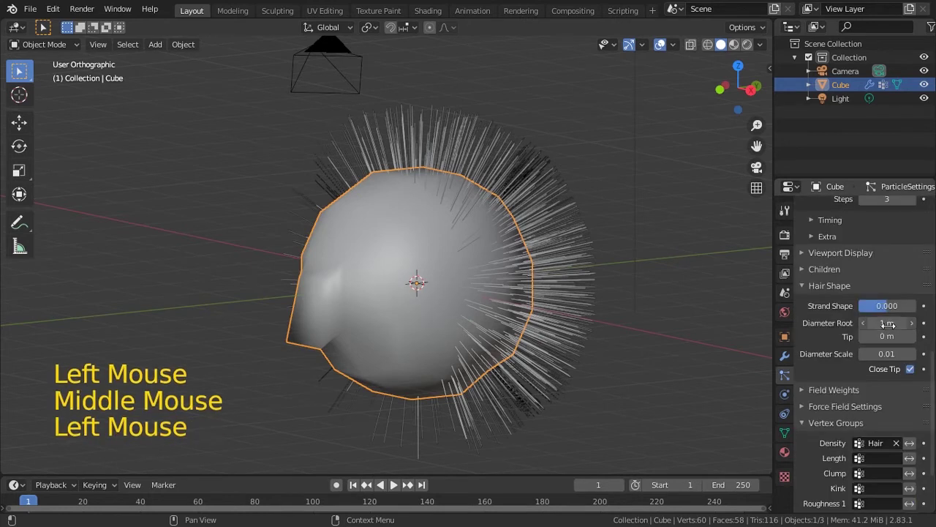
pyautogui.moveTo(888, 323); pyautogui.dragTo(928, 311)
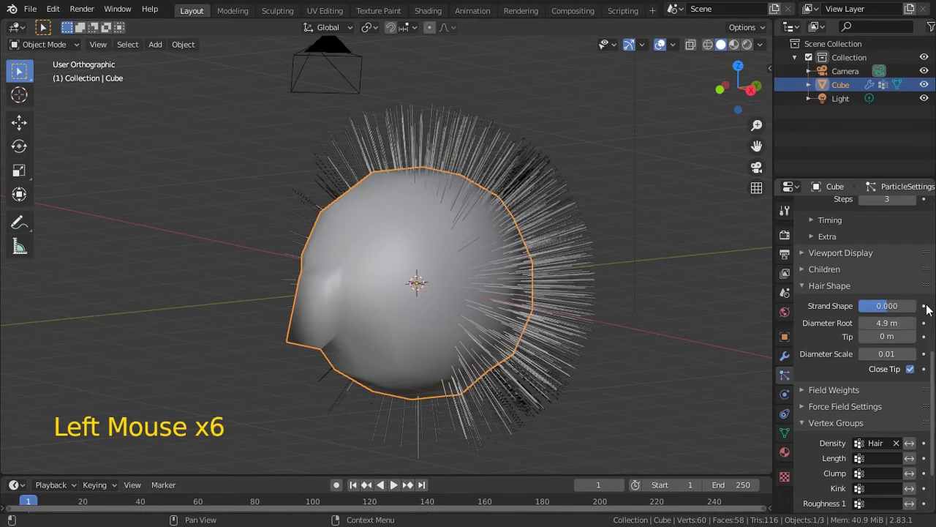
pyautogui.click(907, 323)
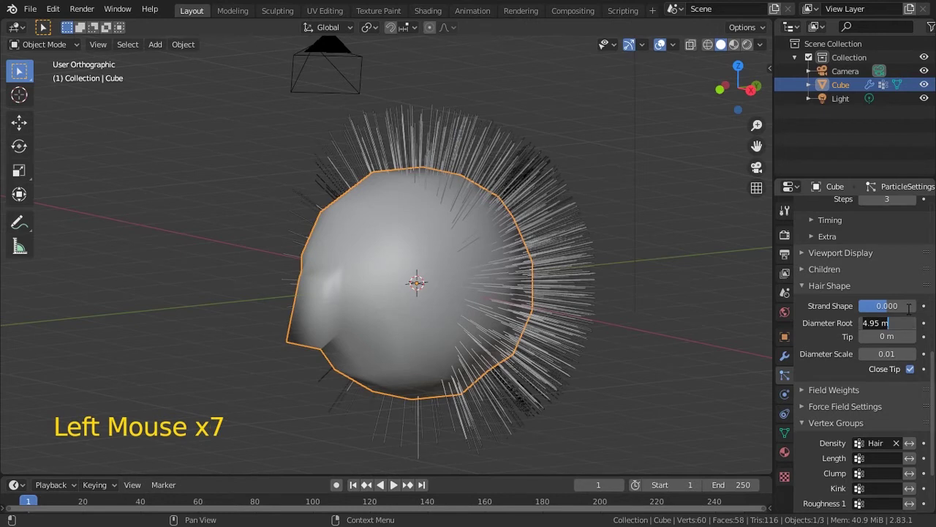
pyautogui.press('Return')
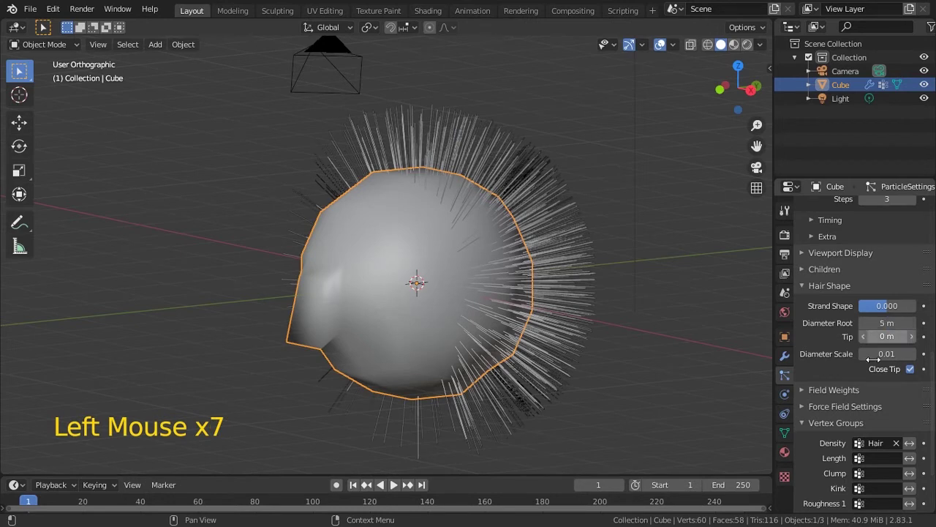
# Set the hair's Diameter Scale to 0.5
pyautogui.moveTo(874, 358); pyautogui.dragTo(907, 354)
pyautogui.doubleClick(907, 354)
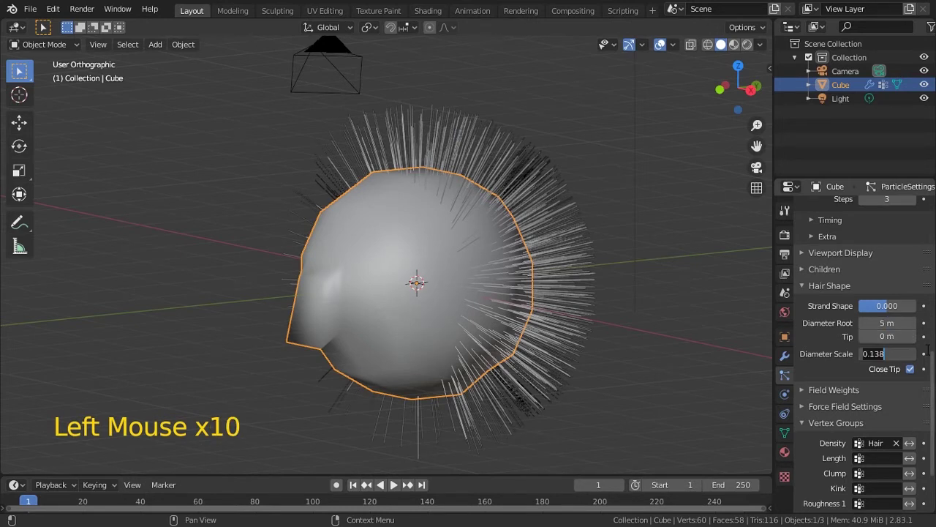
pyautogui.write('.5')
pyautogui.press('Return')
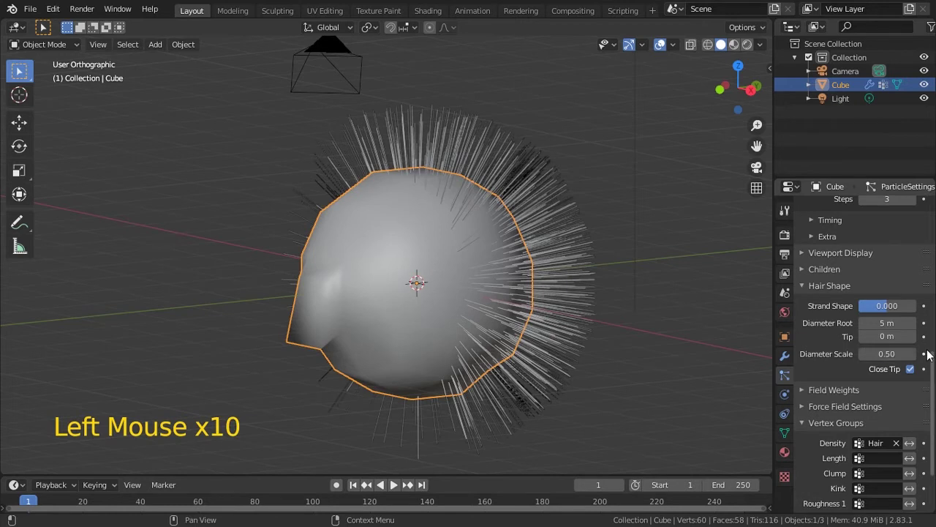
# Set the hair's Tip diameter to 0.35 m and Strand Shape to 0.163, and save the file
pyautogui.click(886, 336)
pyautogui.moveTo(872, 336); pyautogui.dragTo(818, 333)
pyautogui.moveTo(817, 333); pyautogui.dragTo(820, 366, button='middle')
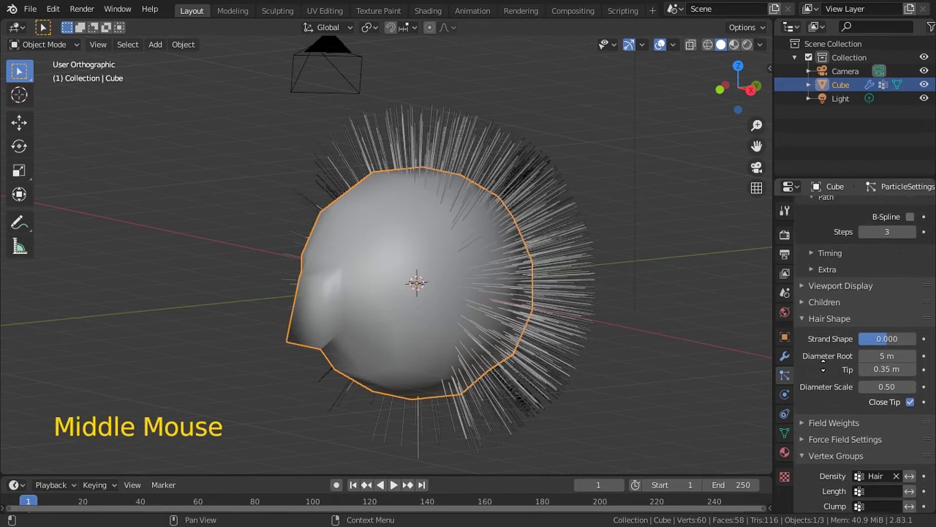
pyautogui.moveTo(885, 341); pyautogui.dragTo(821, 340)
pyautogui.hotkey('ctrl', 's')
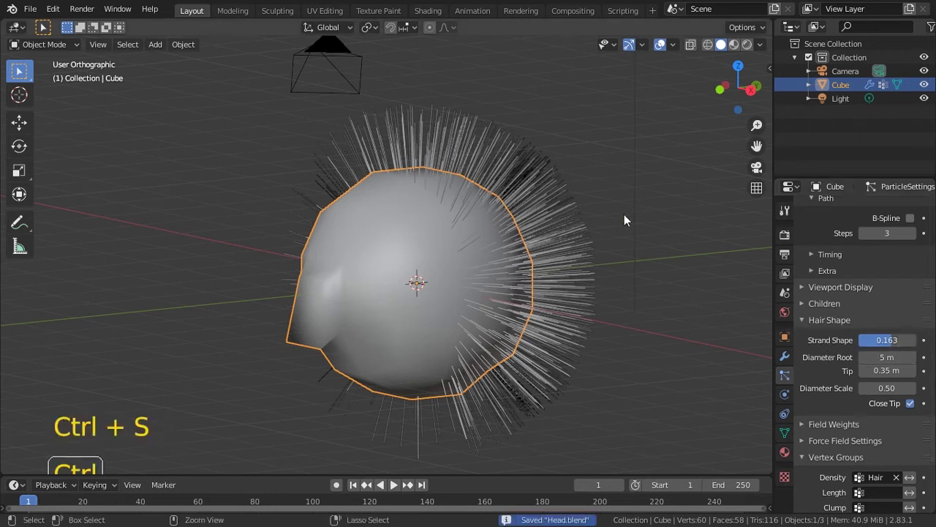
# View the head in right orthographic view and switch it to Particle Edit mode
pyautogui.moveTo(568, 251); pyautogui.dragTo(538, 228, button='middle')
pyautogui.press('KP_3')
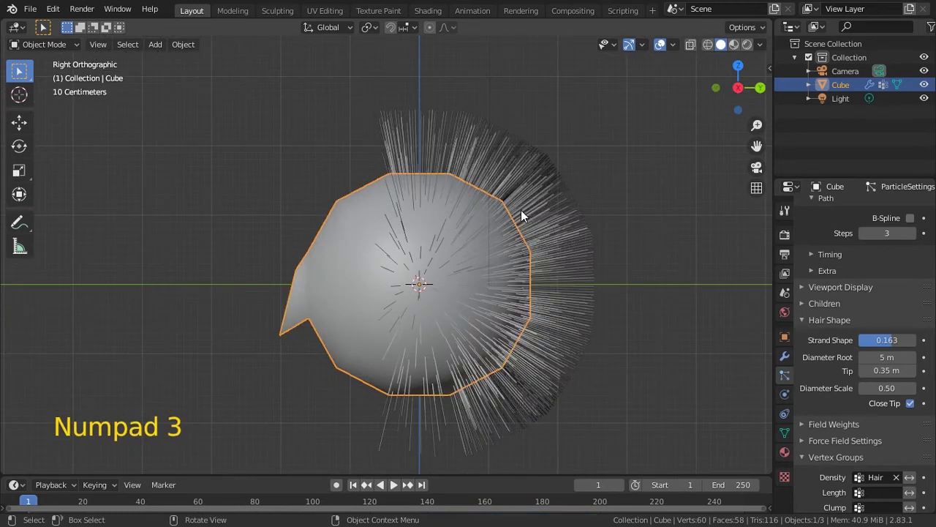
pyautogui.hotkey('ctrl', 'Tab')
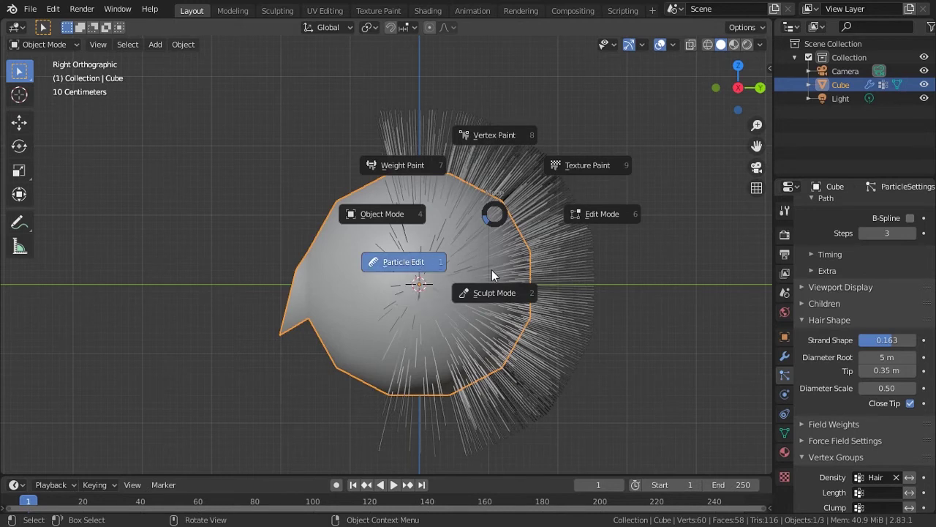
pyautogui.click(415, 264)
# Comb the hair on the crown and side of the head backward and down from the right orthographic view
pyautogui.moveTo(372, 148); pyautogui.dragTo(437, 114)
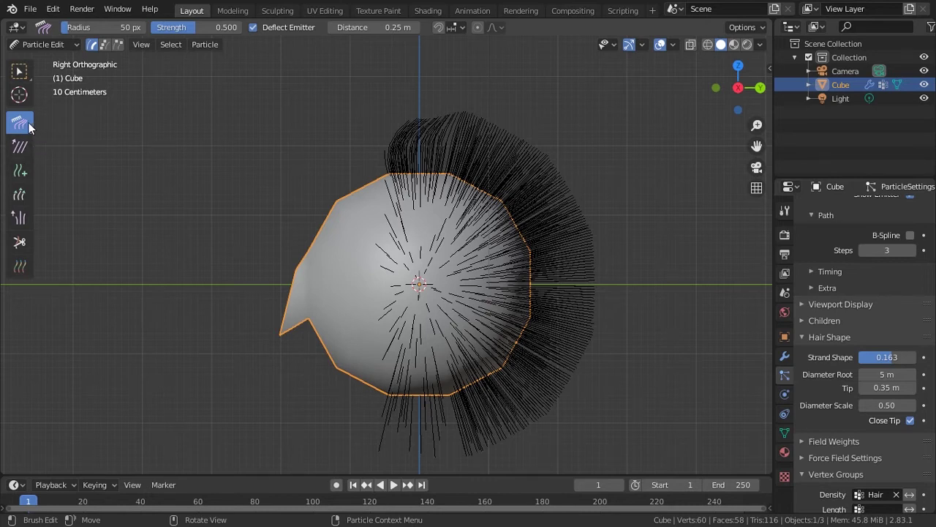
pyautogui.moveTo(36, 129); pyautogui.dragTo(93, 129)
pyautogui.moveTo(395, 150)
pyautogui.mouseDown()
pyautogui.moveTo(418, 142)
pyautogui.moveTo(541, 189)
pyautogui.mouseUp()
pyautogui.moveTo(414, 120); pyautogui.dragTo(506, 137)
pyautogui.moveTo(439, 128); pyautogui.dragTo(403, 209)
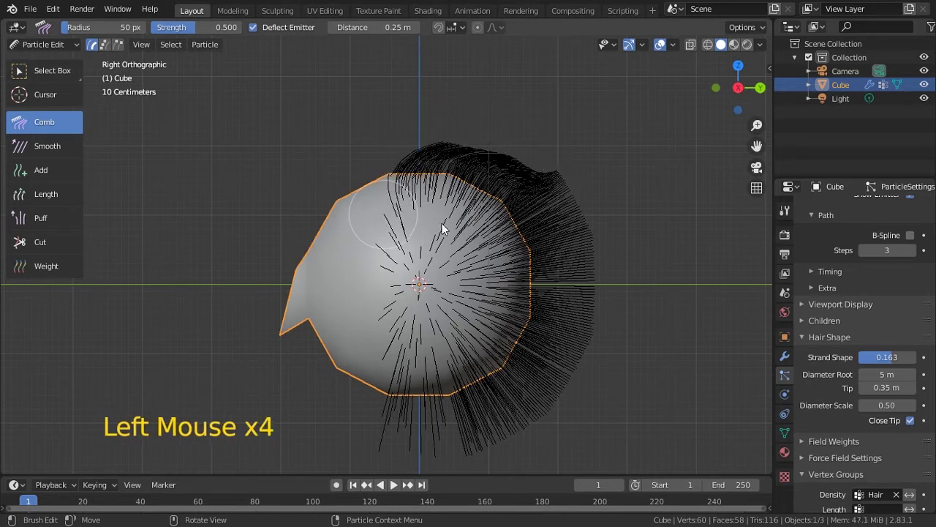
pyautogui.moveTo(475, 227)
pyautogui.mouseDown()
pyautogui.moveTo(405, 287)
pyautogui.moveTo(424, 284)
pyautogui.mouseUp()
pyautogui.moveTo(425, 284)
pyautogui.mouseDown()
pyautogui.moveTo(444, 278)
pyautogui.moveTo(380, 285)
pyautogui.moveTo(430, 402)
pyautogui.moveTo(521, 440)
pyautogui.moveTo(453, 403)
pyautogui.moveTo(524, 388)
pyautogui.moveTo(445, 138)
pyautogui.moveTo(607, 389)
pyautogui.moveTo(612, 454)
pyautogui.moveTo(456, 250)
pyautogui.moveTo(516, 382)
pyautogui.moveTo(528, 357)
pyautogui.moveTo(546, 366)
pyautogui.moveTo(529, 349)
pyautogui.mouseUp()
# Enlarge the Comb brush to 89 px and comb the upper hair down from the left orthographic view
pyautogui.press('f')
pyautogui.click(386, 308)
pyautogui.press('f')
pyautogui.click(548, 368)
pyautogui.moveTo(530, 349)
pyautogui.mouseDown(button='middle')
pyautogui.moveTo(582, 343)
pyautogui.moveTo(517, 334)
pyautogui.moveTo(508, 305)
pyautogui.mouseUp(button='middle')
pyautogui.press('ctrl+KP_3')
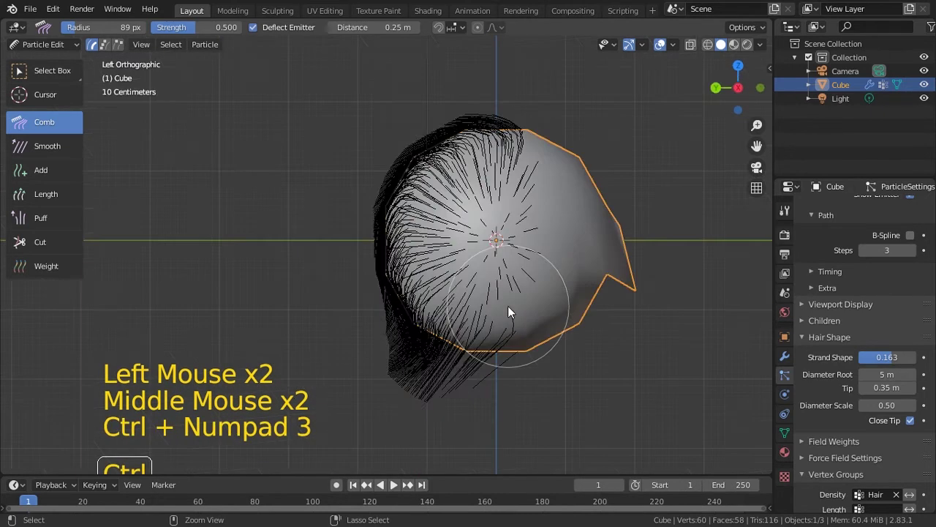
pyautogui.moveTo(530, 152)
pyautogui.mouseDown()
pyautogui.moveTo(443, 142)
pyautogui.moveTo(388, 294)
pyautogui.moveTo(539, 182)
pyautogui.moveTo(488, 354)
pyautogui.moveTo(486, 468)
pyautogui.moveTo(453, 437)
pyautogui.moveTo(518, 208)
pyautogui.mouseUp()
# Comb the stray hairs at the upper side of the head down against the scalp, working from the front and an angled side view
pyautogui.moveTo(498, 244)
pyautogui.mouseDown(button='middle')
pyautogui.moveTo(376, 273)
pyautogui.moveTo(574, 155)
pyautogui.mouseUp(button='middle')
pyautogui.press('KP_1')
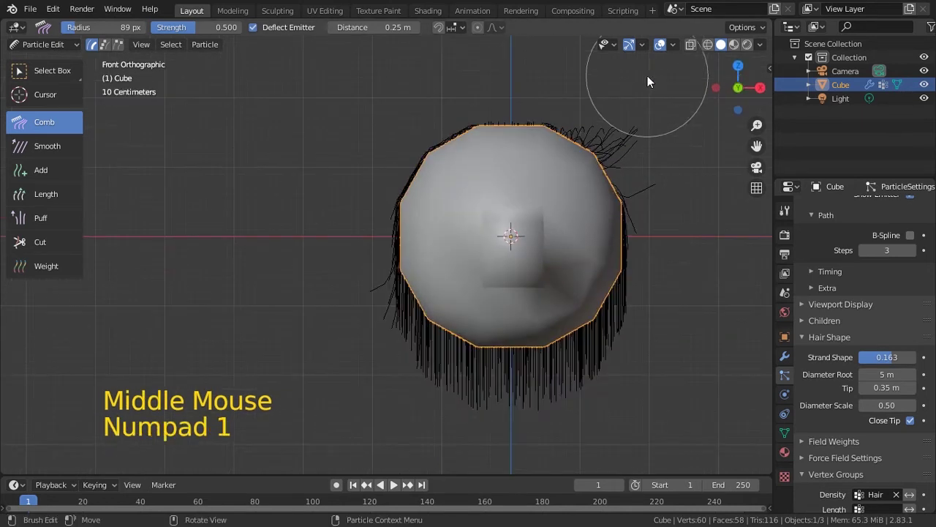
pyautogui.moveTo(667, 139)
pyautogui.mouseDown()
pyautogui.moveTo(658, 253)
pyautogui.moveTo(613, 120)
pyautogui.moveTo(629, 166)
pyautogui.mouseUp()
pyautogui.moveTo(629, 166)
pyautogui.mouseDown(button='middle')
pyautogui.moveTo(501, 217)
pyautogui.moveTo(606, 244)
pyautogui.moveTo(586, 267)
pyautogui.moveTo(707, 225)
pyautogui.moveTo(693, 190)
pyautogui.moveTo(591, 137)
pyautogui.mouseUp(button='middle')
pyautogui.moveTo(488, 143)
pyautogui.mouseDown()
pyautogui.moveTo(497, 127)
pyautogui.moveTo(505, 168)
pyautogui.mouseUp()
pyautogui.moveTo(485, 128); pyautogui.dragTo(481, 176)
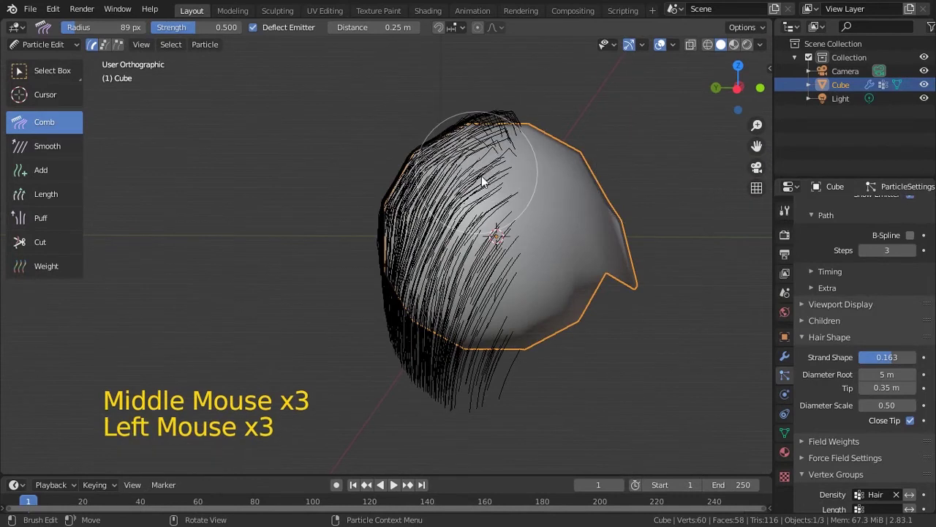
# Smooth the combed hair on the side of the head with the Smooth brush, from the crown to the lower strands
pyautogui.click(41, 146)
pyautogui.moveTo(439, 136); pyautogui.dragTo(476, 220)
pyautogui.moveTo(483, 147); pyautogui.dragTo(461, 388)
pyautogui.moveTo(461, 329)
pyautogui.mouseDown()
pyautogui.moveTo(456, 342)
pyautogui.moveTo(382, 301)
pyautogui.mouseUp()
pyautogui.moveTo(388, 263); pyautogui.dragTo(439, 292)
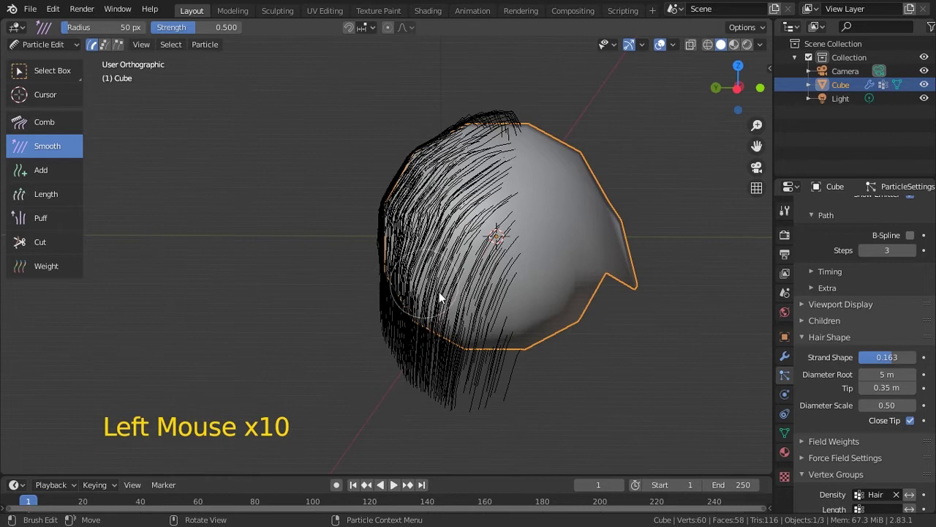
# Smooth the upper hair across the back of the head from one side to the other
pyautogui.moveTo(439, 292); pyautogui.dragTo(516, 256, button='middle')
pyautogui.click(488, 114)
pyautogui.moveTo(447, 125)
pyautogui.mouseDown()
pyautogui.moveTo(438, 149)
pyautogui.moveTo(476, 177)
pyautogui.mouseUp()
pyautogui.moveTo(506, 121); pyautogui.dragTo(518, 172)
pyautogui.moveTo(534, 120)
pyautogui.mouseDown()
pyautogui.moveTo(563, 127)
pyautogui.moveTo(578, 175)
pyautogui.mouseUp()
pyautogui.moveTo(578, 135); pyautogui.dragTo(596, 172)
pyautogui.moveTo(585, 146); pyautogui.dragTo(558, 223)
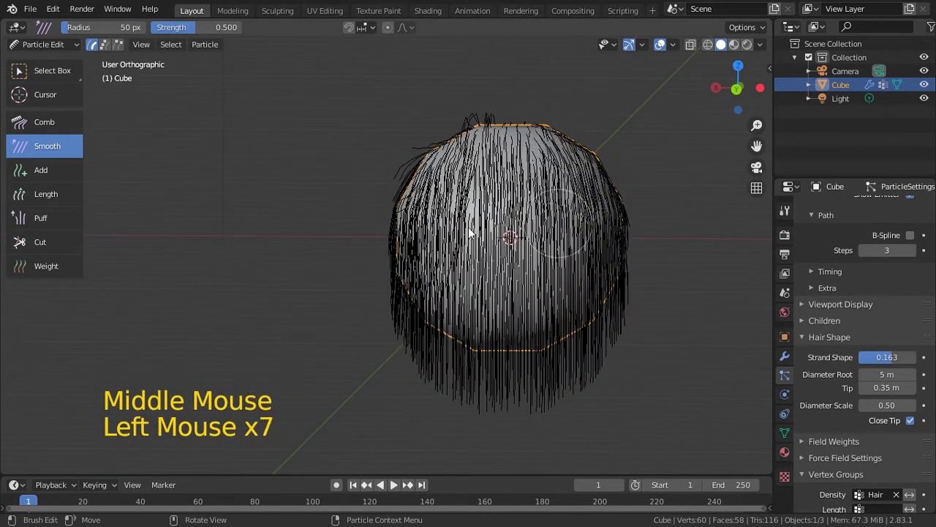
# Add new hairs across the top of the forehead with the Add brush
pyautogui.click(54, 171)
pyautogui.moveTo(596, 282)
pyautogui.mouseDown(button='middle')
pyautogui.moveTo(306, 269)
pyautogui.moveTo(317, 329)
pyautogui.mouseUp(button='middle')
pyautogui.moveTo(485, 157); pyautogui.dragTo(569, 154)
pyautogui.moveTo(570, 154)
pyautogui.mouseDown(button='middle')
pyautogui.moveTo(429, 187)
pyautogui.moveTo(376, 168)
pyautogui.mouseUp(button='middle')
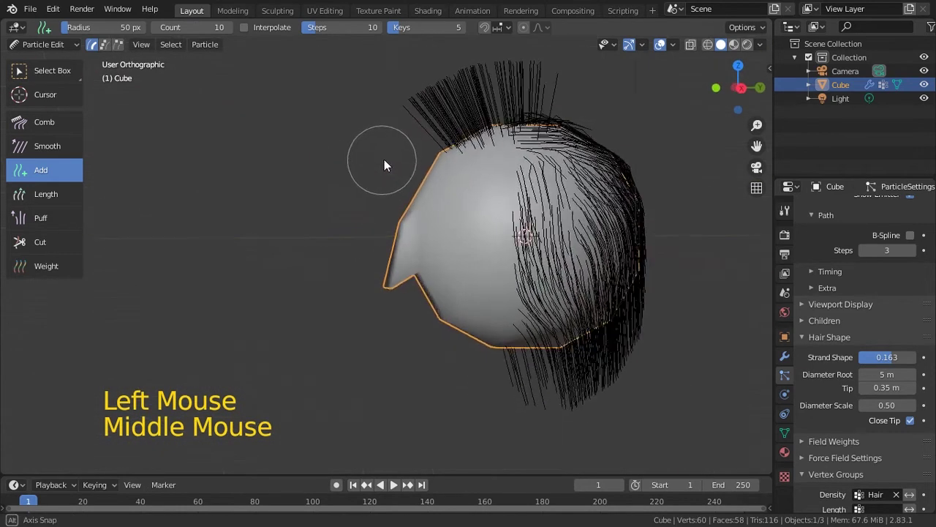
# Lengthen the hair hanging at the lower back of the head with the Length brush, undoing the trial stroke on the upright front hairs
pyautogui.click(58, 170)
pyautogui.click(73, 191)
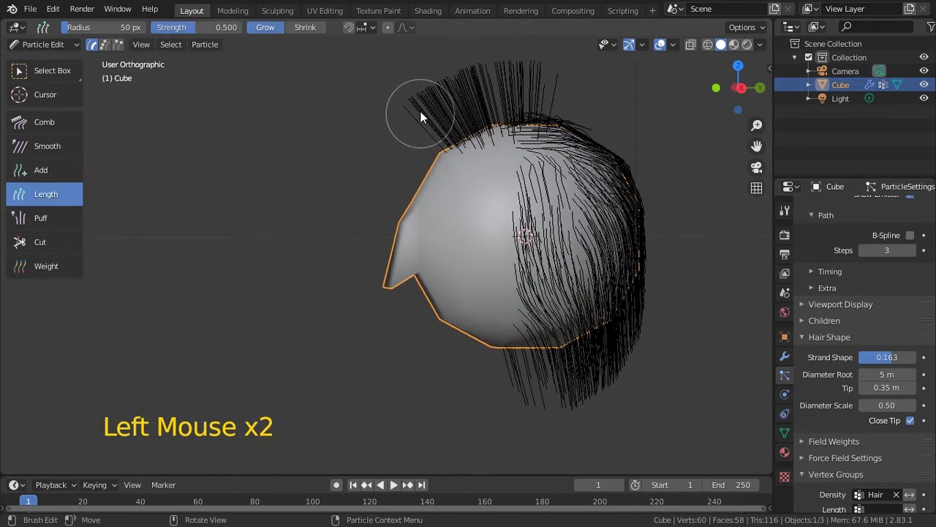
pyautogui.moveTo(416, 110)
pyautogui.mouseDown()
pyautogui.moveTo(541, 67)
pyautogui.moveTo(567, 94)
pyautogui.mouseUp()
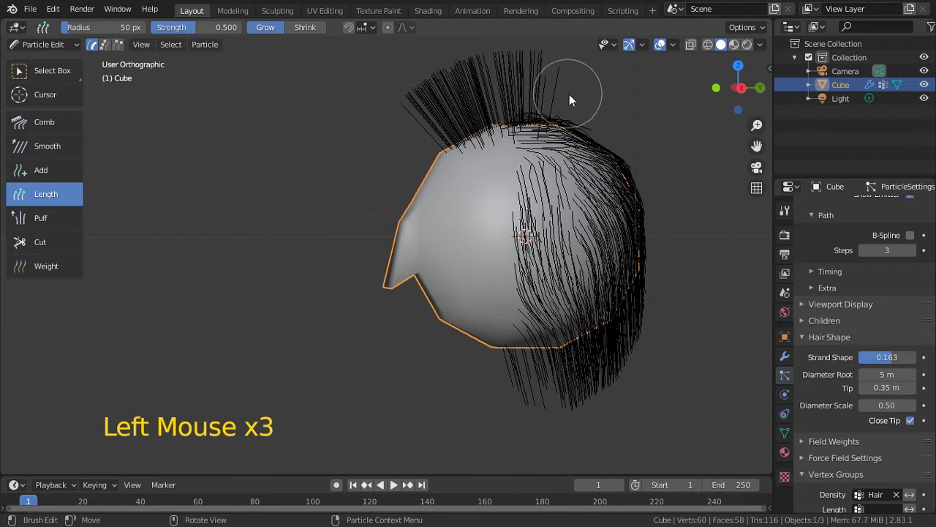
pyautogui.hotkey('ctrl', 'z')
pyautogui.moveTo(507, 402); pyautogui.dragTo(654, 363)
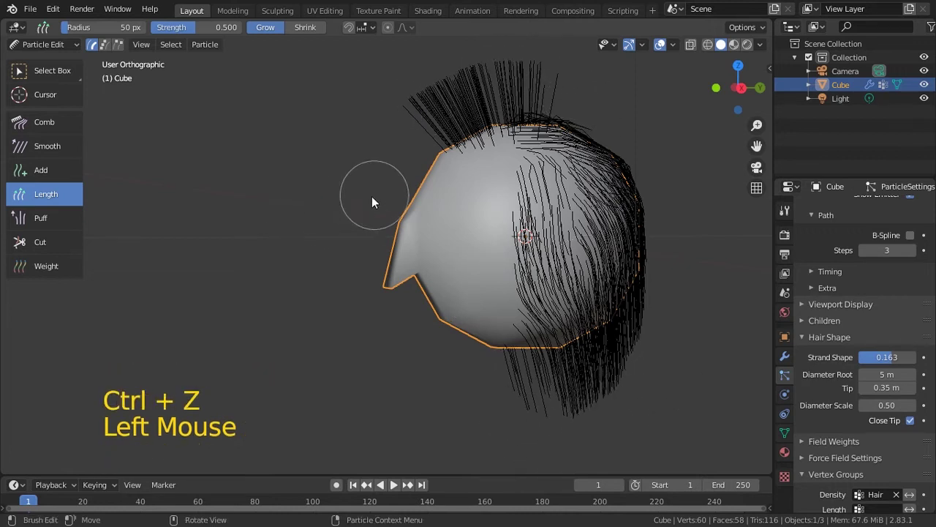
pyautogui.keyDown('alt'); pyautogui.moveTo(570, 84); pyautogui.dragTo(473, 81); pyautogui.keyUp('alt')
pyautogui.keyDown('ctrl'); pyautogui.moveTo(555, 79); pyautogui.dragTo(424, 102); pyautogui.keyUp('ctrl')
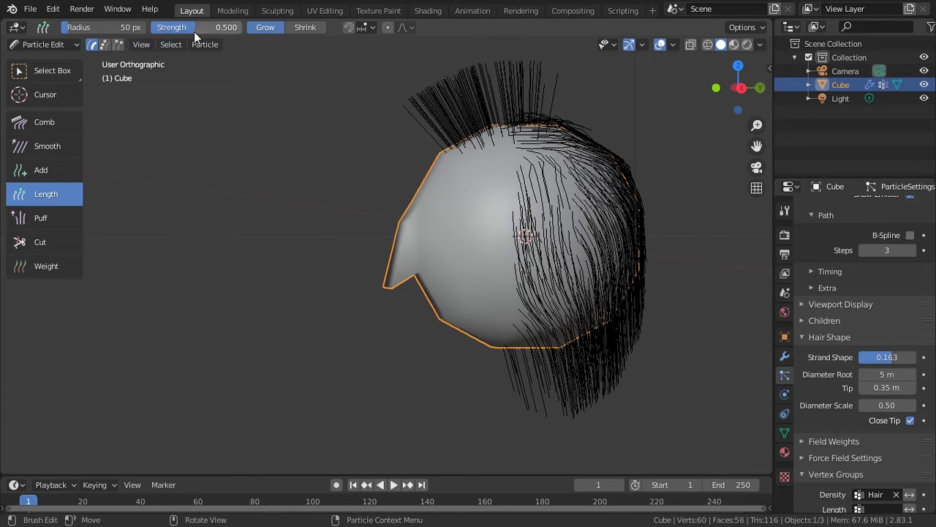
# Trim the upright hairs above the forehead with the Cut brush, first from the side and finally from the front orthographic view
pyautogui.click(40, 242)
pyautogui.moveTo(382, 104); pyautogui.dragTo(510, 58)
pyautogui.moveTo(653, 75)
pyautogui.mouseDown()
pyautogui.moveTo(531, 57)
pyautogui.moveTo(419, 66)
pyautogui.mouseUp()
pyautogui.press('KP_1')
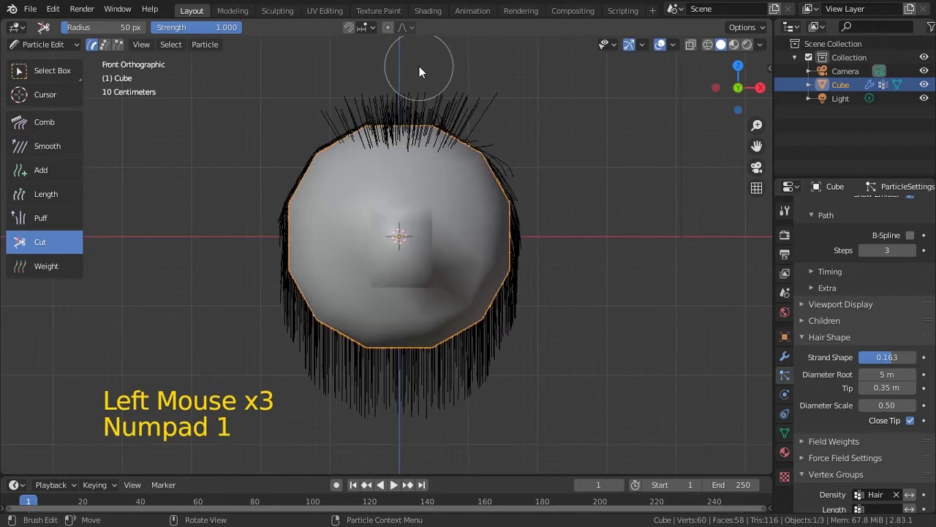
pyautogui.moveTo(530, 158); pyautogui.dragTo(459, 68)
pyautogui.moveTo(290, 123); pyautogui.dragTo(345, 100)
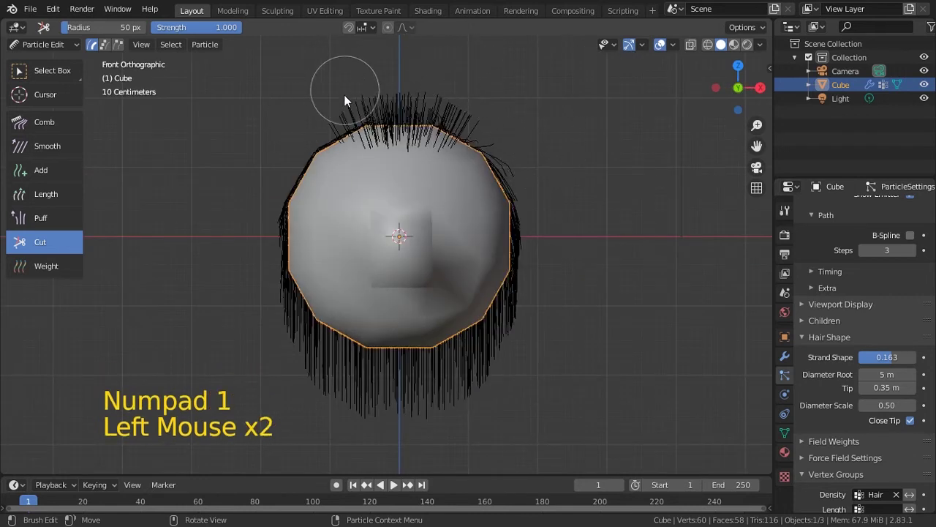
# Try painting weight on the short hairs above the forehead with the Weight brush, and undo the stroke
pyautogui.click(40, 266)
pyautogui.moveTo(438, 136)
pyautogui.mouseDown()
pyautogui.moveTo(432, 98)
pyautogui.moveTo(391, 138)
pyautogui.mouseUp()
pyautogui.hotkey('ctrl', 'z')
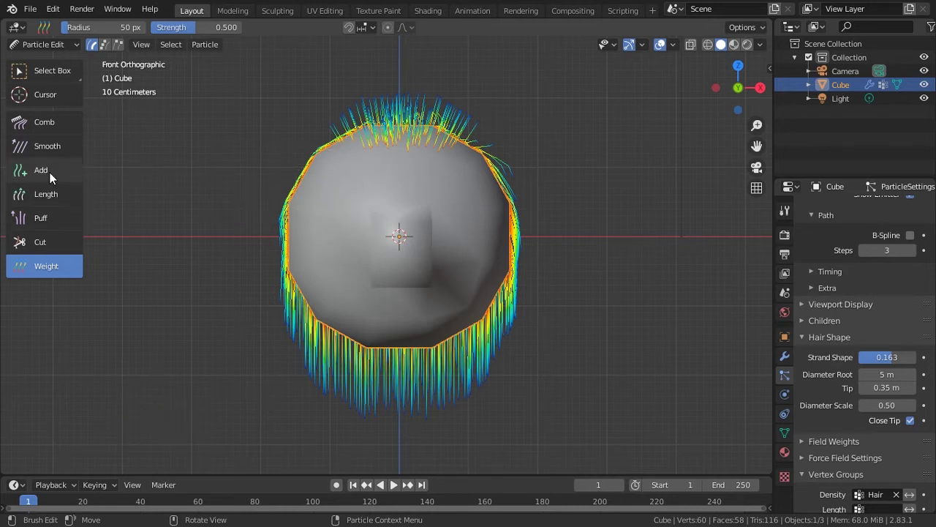
# Comb the short upright hairs above the forehead flat against the scalp with the Comb brush
pyautogui.click(56, 146)
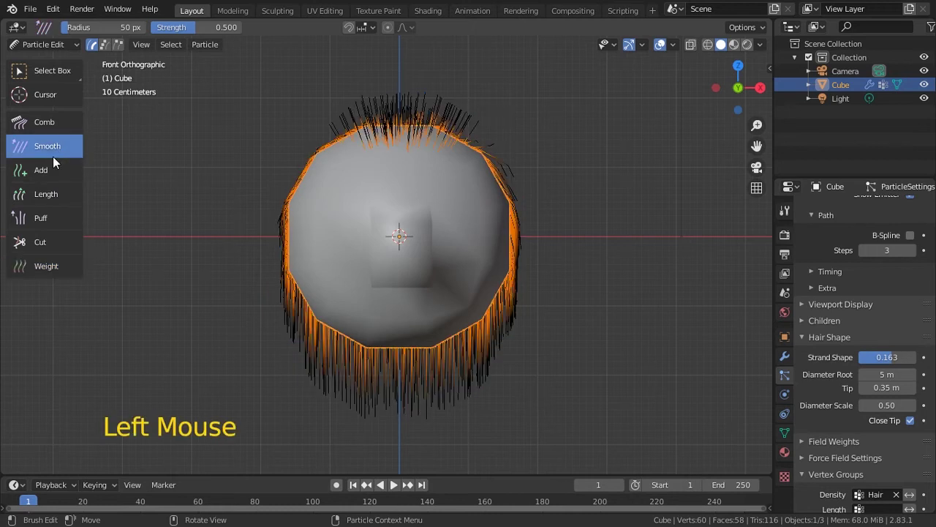
pyautogui.click(61, 120)
pyautogui.moveTo(421, 138); pyautogui.dragTo(370, 175, button='middle')
pyautogui.click(55, 264)
pyautogui.click(58, 268)
pyautogui.click(63, 269)
pyautogui.click(62, 120)
pyautogui.moveTo(376, 136); pyautogui.dragTo(350, 115, button='middle')
pyautogui.moveTo(350, 116)
pyautogui.mouseDown()
pyautogui.moveTo(334, 130)
pyautogui.moveTo(383, 92)
pyautogui.moveTo(421, 108)
pyautogui.moveTo(330, 115)
pyautogui.moveTo(342, 105)
pyautogui.mouseUp()
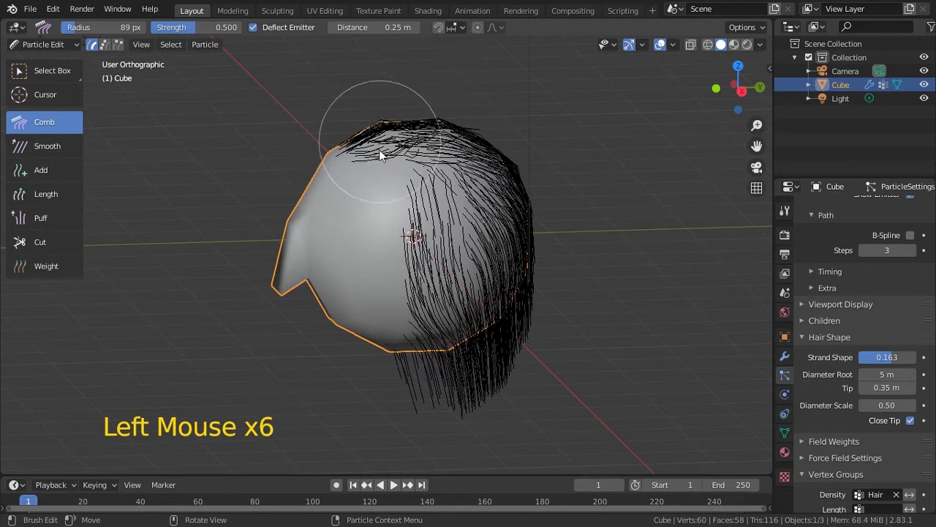
# Comb the hair along the top and side of the head with the Comb brush, working around the head
pyautogui.moveTo(342, 105); pyautogui.dragTo(485, 199, button='middle')
pyautogui.moveTo(485, 198)
pyautogui.mouseDown()
pyautogui.moveTo(425, 194)
pyautogui.moveTo(381, 175)
pyautogui.mouseUp()
pyautogui.moveTo(380, 176)
pyautogui.mouseDown()
pyautogui.moveTo(456, 203)
pyautogui.moveTo(334, 191)
pyautogui.moveTo(388, 147)
pyautogui.mouseUp()
pyautogui.moveTo(387, 146)
pyautogui.mouseDown()
pyautogui.moveTo(345, 163)
pyautogui.moveTo(454, 178)
pyautogui.moveTo(475, 205)
pyautogui.mouseUp()
pyautogui.moveTo(475, 204); pyautogui.dragTo(495, 236)
pyautogui.moveTo(495, 237)
pyautogui.mouseDown(button='middle')
pyautogui.moveTo(410, 146)
pyautogui.moveTo(431, 185)
pyautogui.mouseUp(button='middle')
pyautogui.moveTo(431, 185)
pyautogui.mouseDown()
pyautogui.moveTo(343, 156)
pyautogui.moveTo(454, 186)
pyautogui.mouseUp()
pyautogui.moveTo(454, 186); pyautogui.dragTo(519, 183, button='middle')
pyautogui.moveTo(519, 183)
pyautogui.mouseDown(button='middle')
pyautogui.moveTo(591, 180)
pyautogui.moveTo(451, 192)
pyautogui.moveTo(443, 219)
pyautogui.moveTo(444, 204)
pyautogui.mouseUp(button='middle')
pyautogui.moveTo(445, 203); pyautogui.dragTo(447, 188, button='middle')
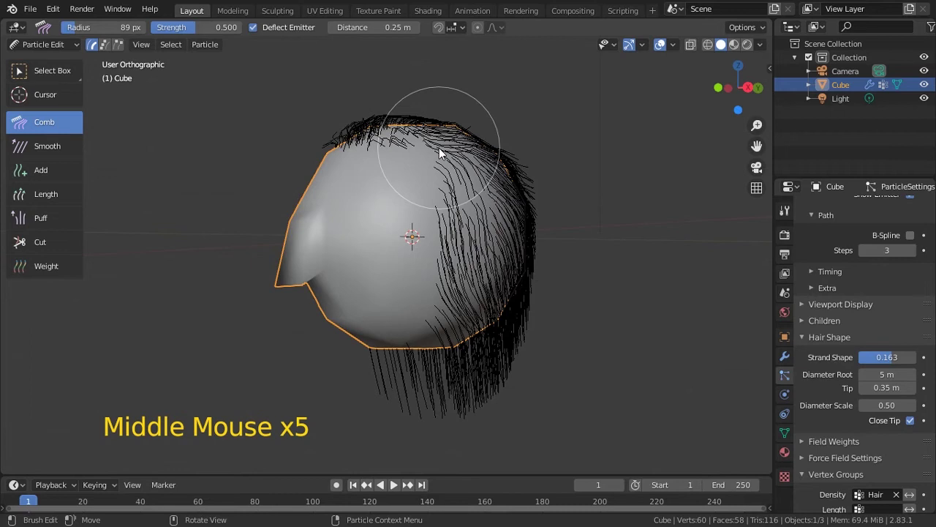
pyautogui.moveTo(402, 216); pyautogui.dragTo(448, 233, button='middle')
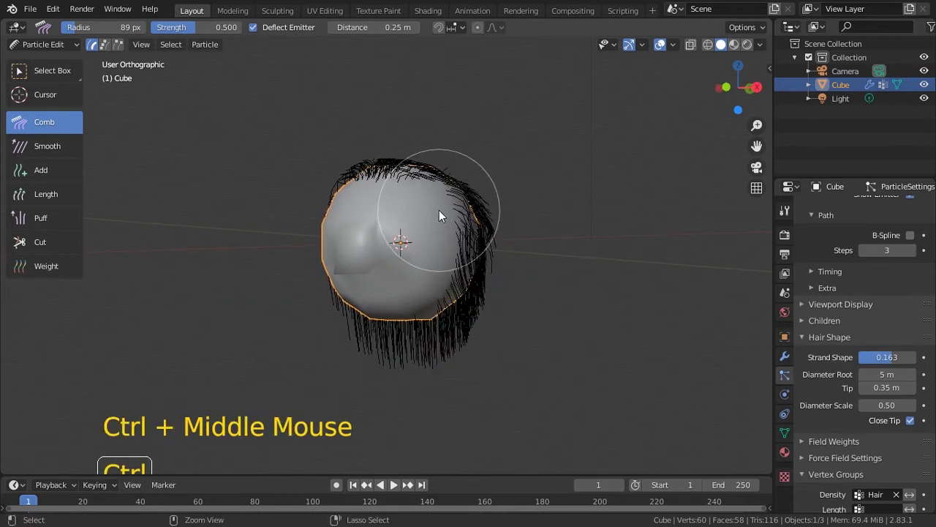
# Return the head to Object Mode and add a Subdivision Surface modifier to it
pyautogui.hotkey('ctrl', 'Tab')
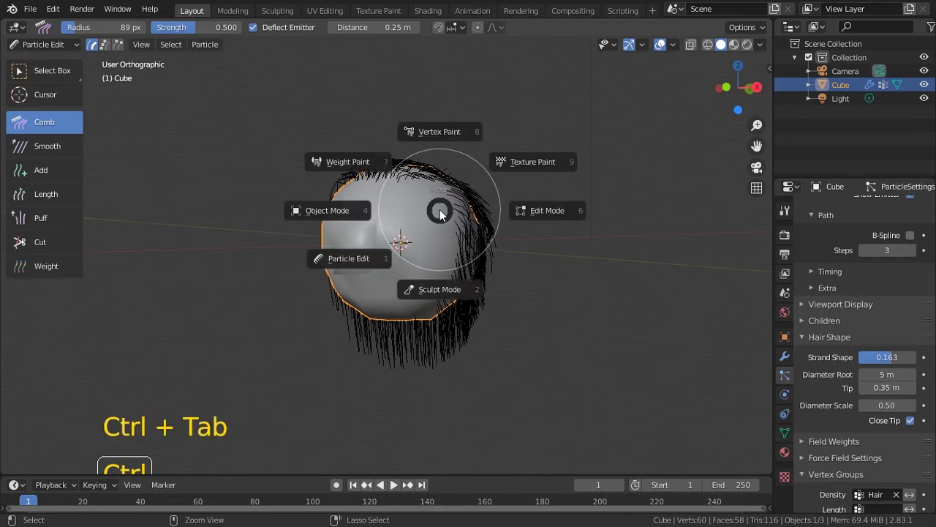
pyautogui.click(355, 210)
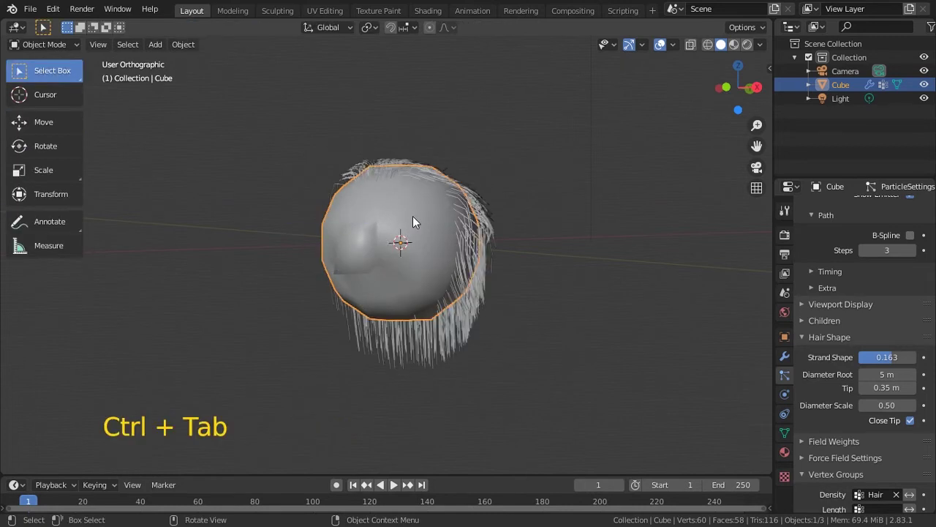
pyautogui.rightClick(414, 214)
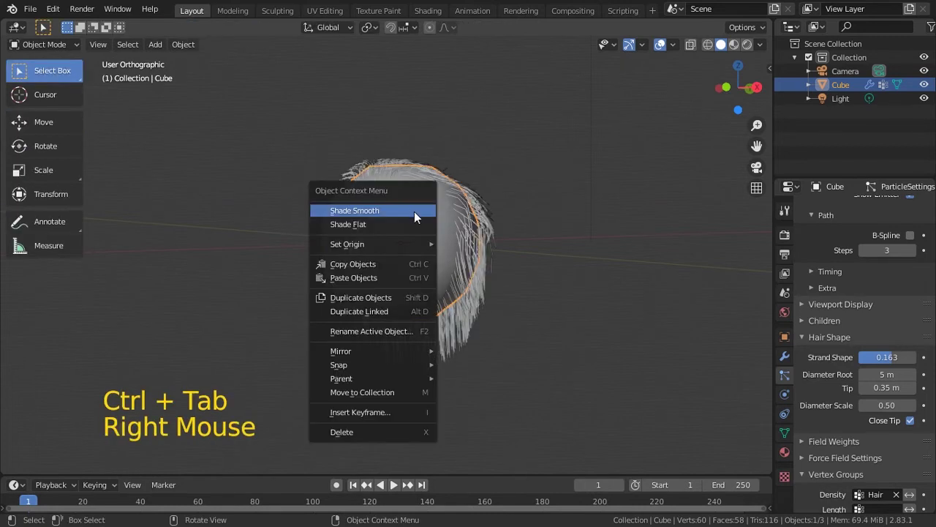
pyautogui.click(783, 357)
pyautogui.click(812, 208)
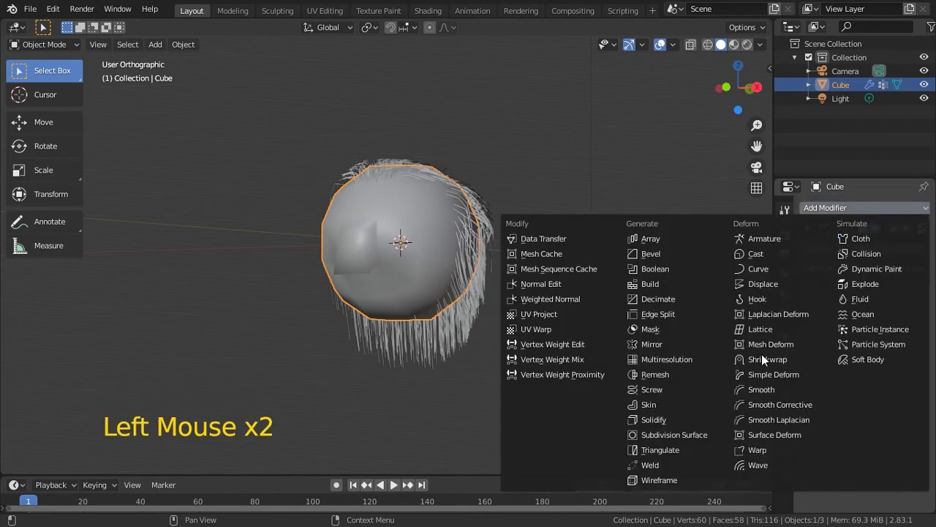
pyautogui.click(694, 435)
# Align the camera to an angled front view of the head and set the render resolution scale to 50%
pyautogui.moveTo(538, 308); pyautogui.dragTo(479, 286, button='middle')
pyautogui.press('ctrl+alt+KP_0')
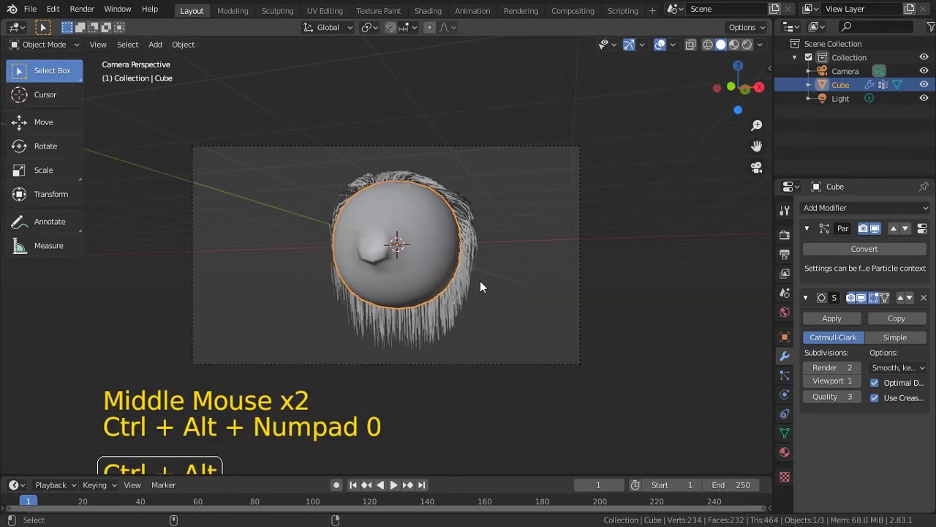
pyautogui.click(785, 235)
pyautogui.click(785, 254)
pyautogui.click(894, 251)
pyautogui.write('50')
pyautogui.press('Return')
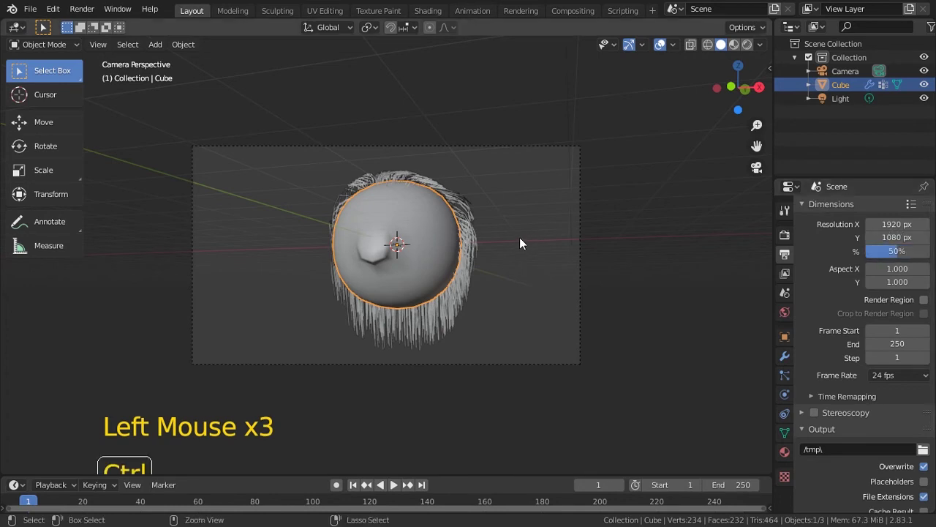
# Save the file, render a test image of the head, and close the render window
pyautogui.hotkey('ctrl', 's')
pyautogui.press('F12')
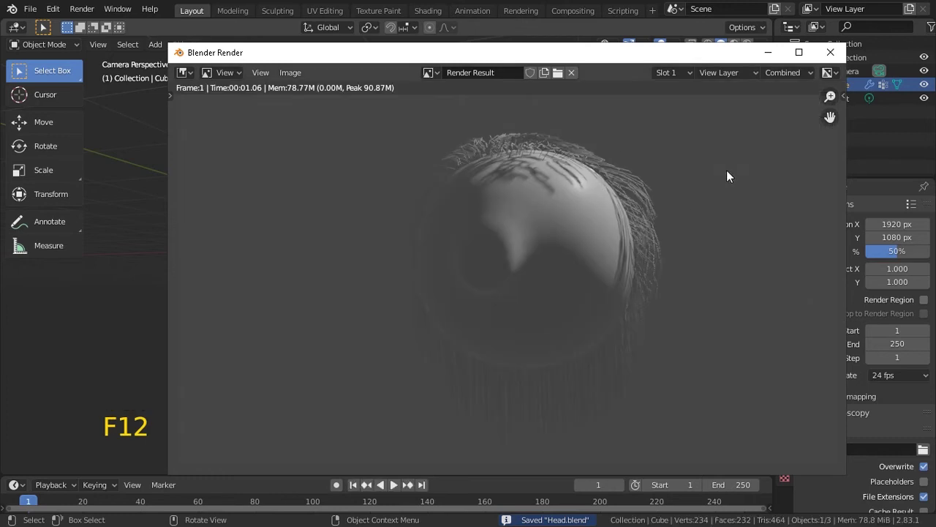
pyautogui.click(830, 52)
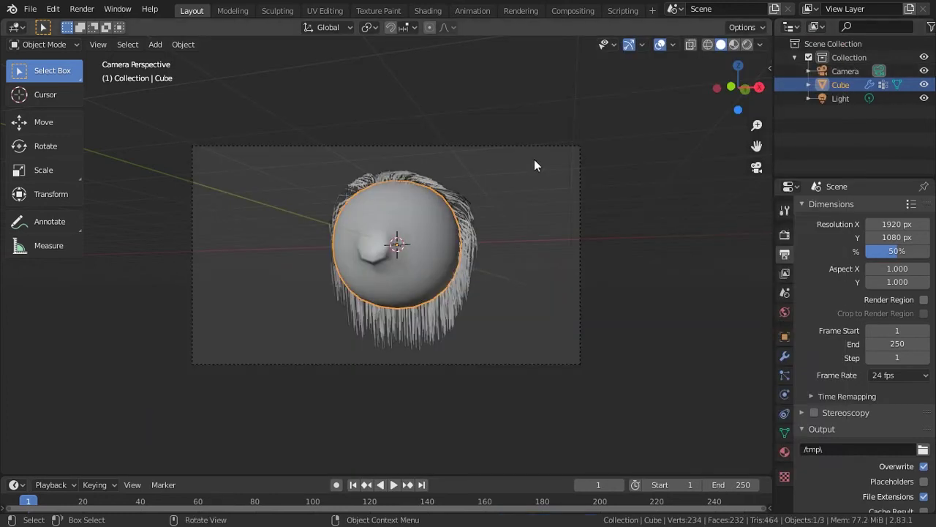
# Preview the head's lighting from the front in rendered shading, and return to solid shading
pyautogui.press('KP_1')
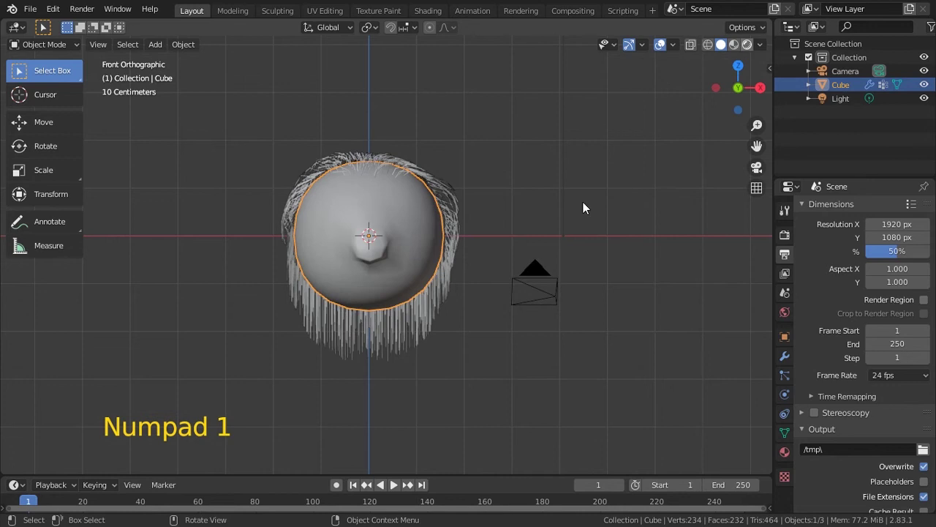
pyautogui.click(747, 44)
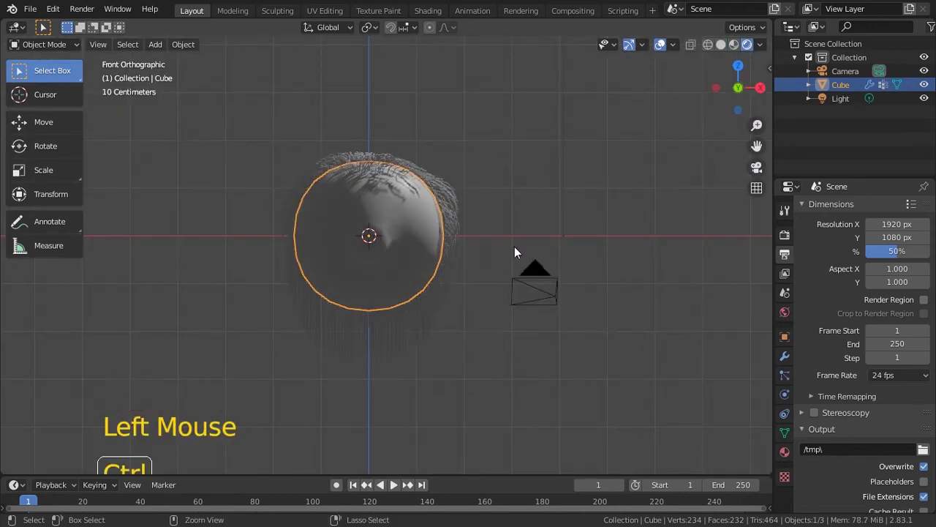
pyautogui.click(717, 47)
# Move the light in the top view about 8 m along negative X and 4.3 m along negative Y, in front of the head
pyautogui.keyDown('ctrl'); pyautogui.moveTo(596, 106); pyautogui.dragTo(452, 156, button='middle'); pyautogui.keyUp('ctrl')
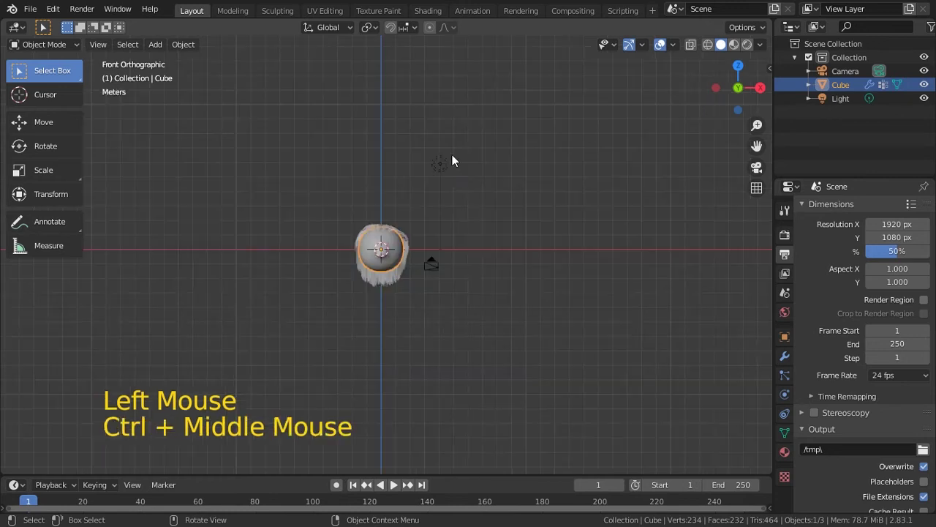
pyautogui.click(443, 161)
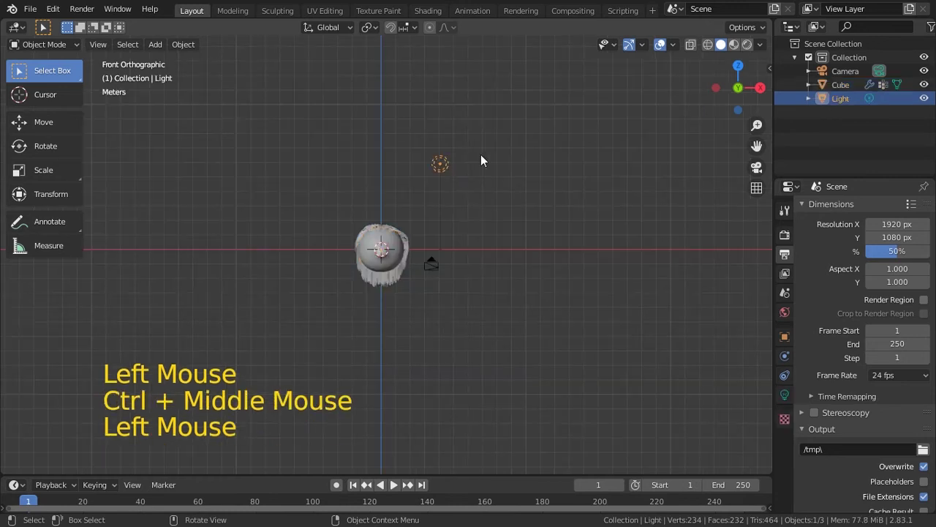
pyautogui.press('KP_7')
pyautogui.press('g')
pyautogui.click(366, 200)
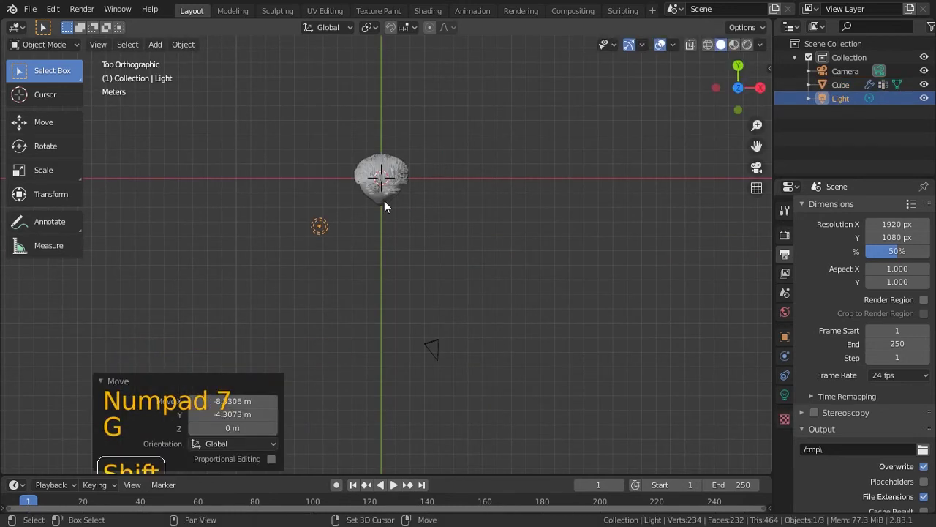
# Duplicate the light about 8.28 m along X and -9.94 m along Y, lower the copy about 6.96 m beside the camera, and save
pyautogui.hotkey('shift', 'd')
pyautogui.click(522, 324)
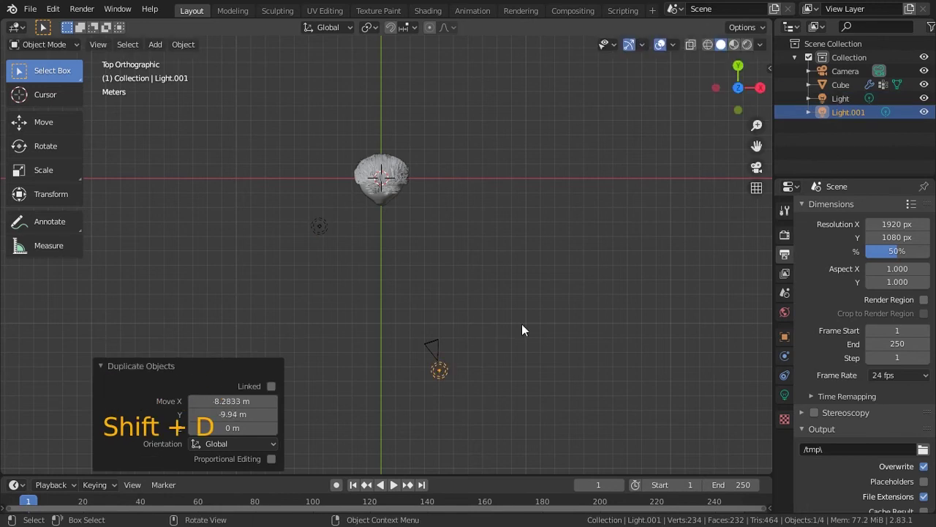
pyautogui.moveTo(521, 323); pyautogui.dragTo(529, 205, button='middle')
pyautogui.press('KP_3')
pyautogui.keyDown('shift'); pyautogui.moveTo(582, 183); pyautogui.dragTo(442, 202, button='middle'); pyautogui.keyUp('shift')
pyautogui.press('g')
pyautogui.click(443, 299)
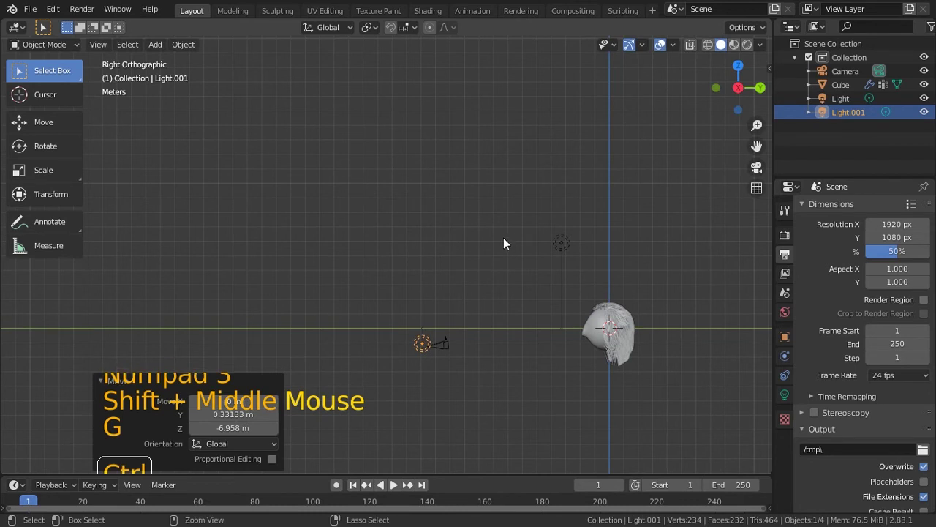
pyautogui.hotkey('ctrl', 's')
# Show the camera view in rendered shading to check the two lights, and save the file
pyautogui.moveTo(502, 246); pyautogui.dragTo(544, 261, button='middle')
pyautogui.press('KP_0')
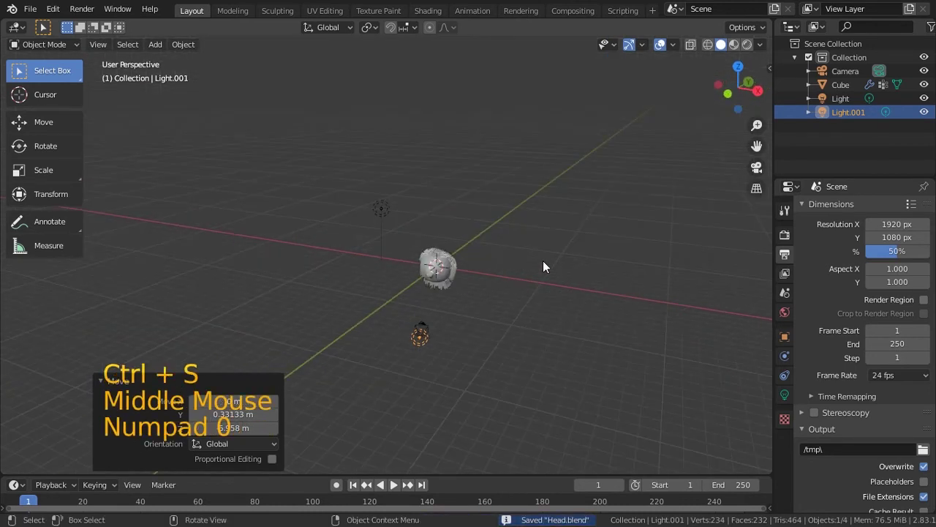
pyautogui.click(747, 43)
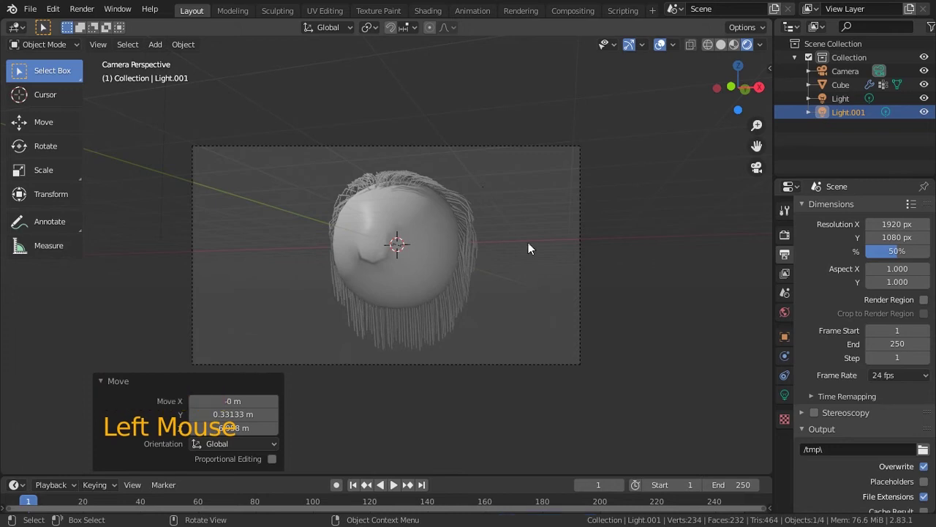
pyautogui.hotkey('ctrl', 's')
# Set the Base Color of the head's material to a light tan skin tone
pyautogui.click(518, 225)
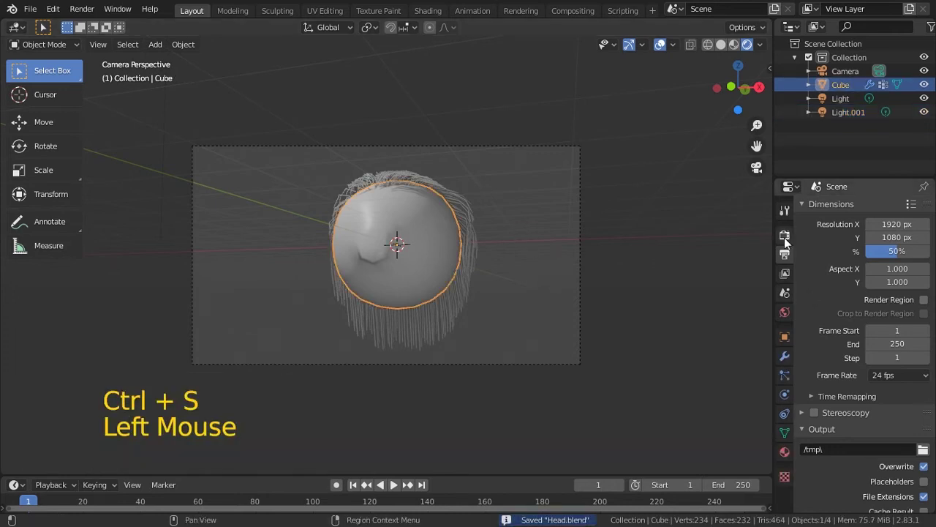
pyautogui.click(785, 451)
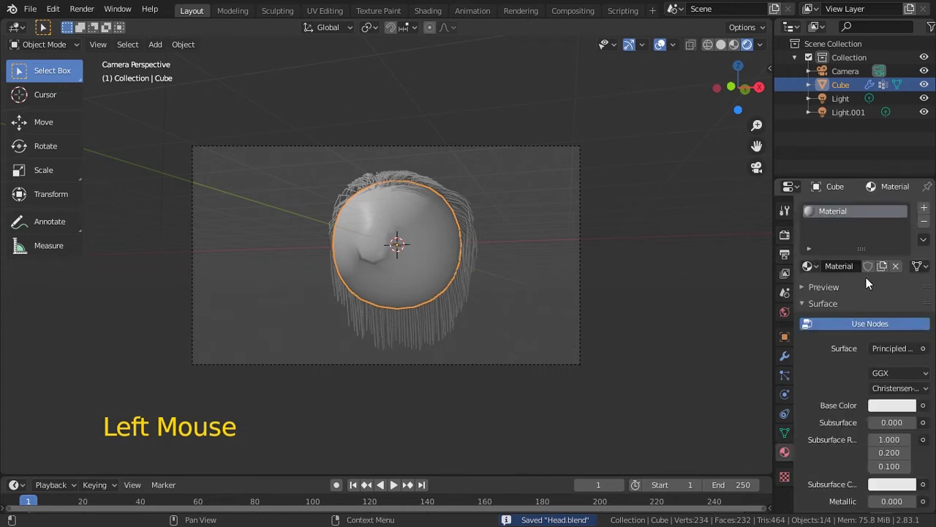
pyautogui.click(891, 405)
pyautogui.click(837, 269)
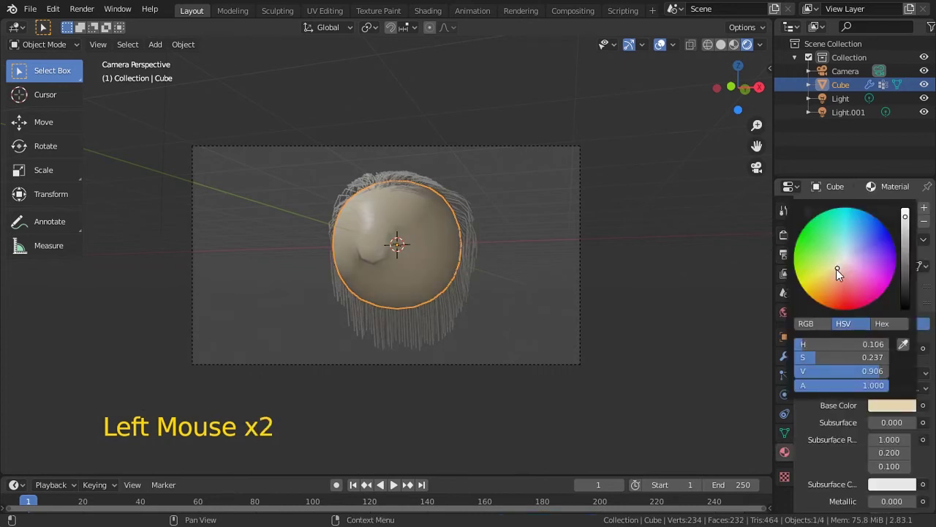
pyautogui.click(835, 277)
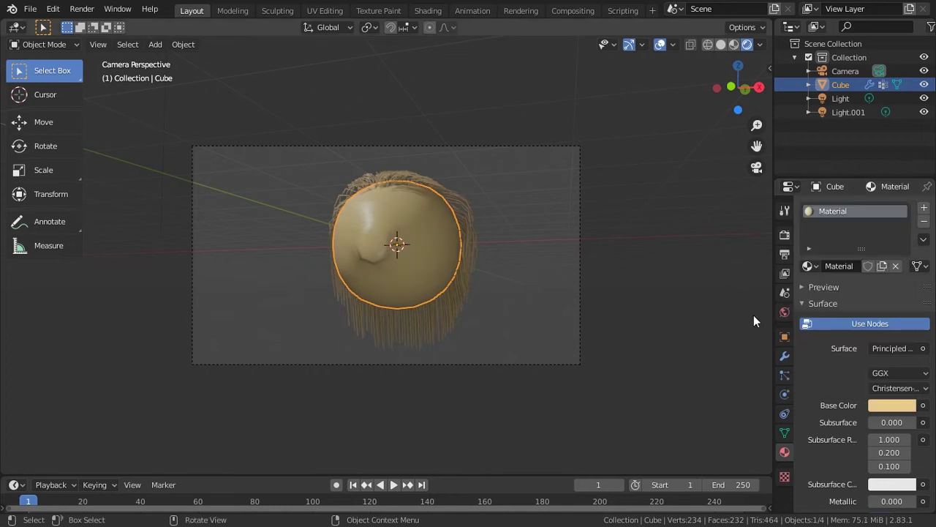
# Add a second material to the head with a dark brown Base Color of H 0.072, S 0.550, V 0.173
pyautogui.click(924, 208)
pyautogui.click(855, 293)
pyautogui.click(892, 433)
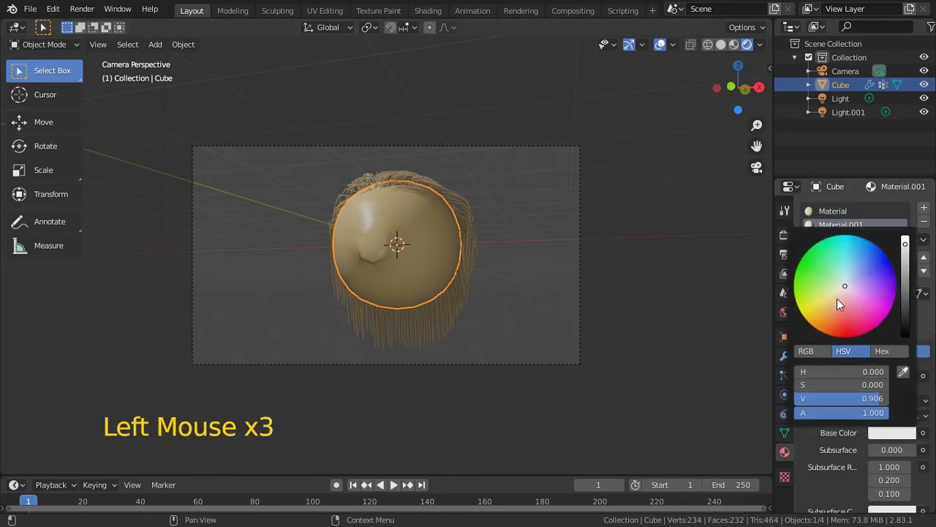
pyautogui.click(832, 312)
pyautogui.moveTo(904, 253); pyautogui.dragTo(904, 362)
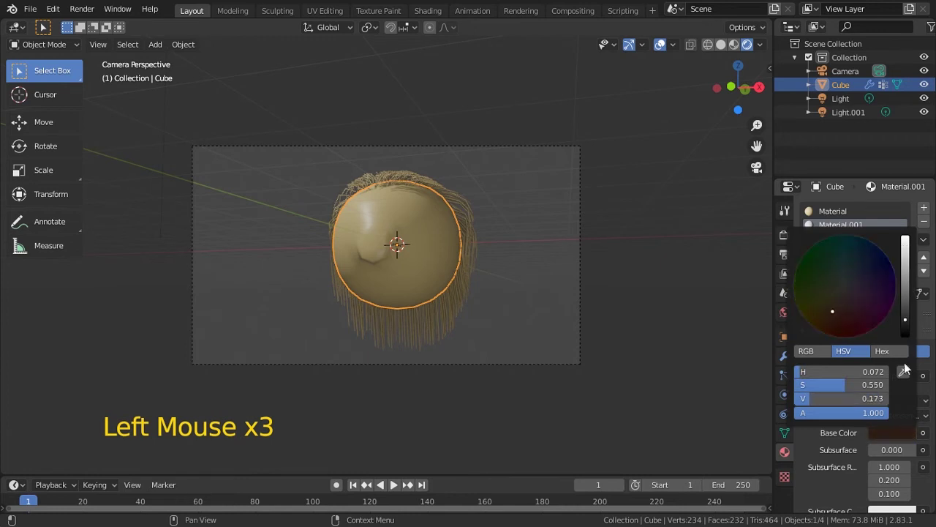
# Assign Material.001 as the render material of the hair particles, and save the file
pyautogui.click(783, 374)
pyautogui.moveTo(837, 437); pyautogui.dragTo(830, 373, button='middle')
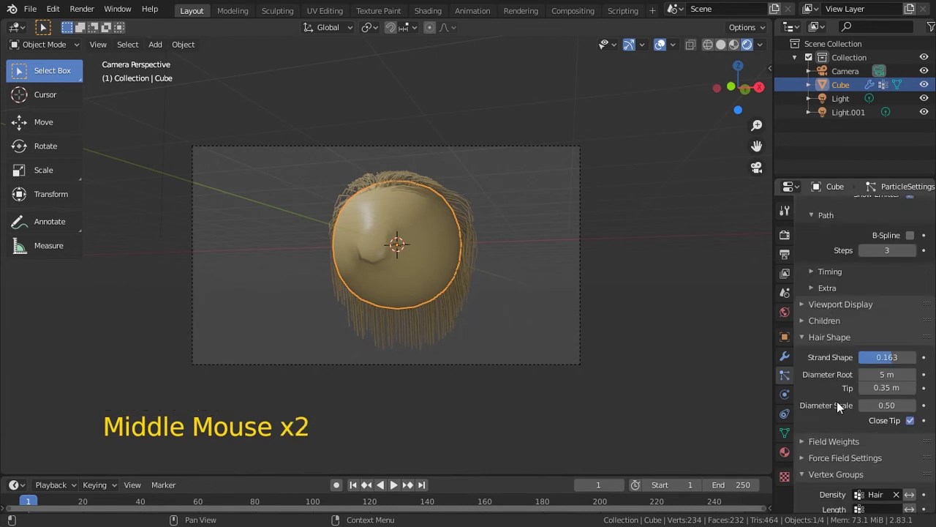
pyautogui.moveTo(824, 257); pyautogui.dragTo(845, 388, button='middle')
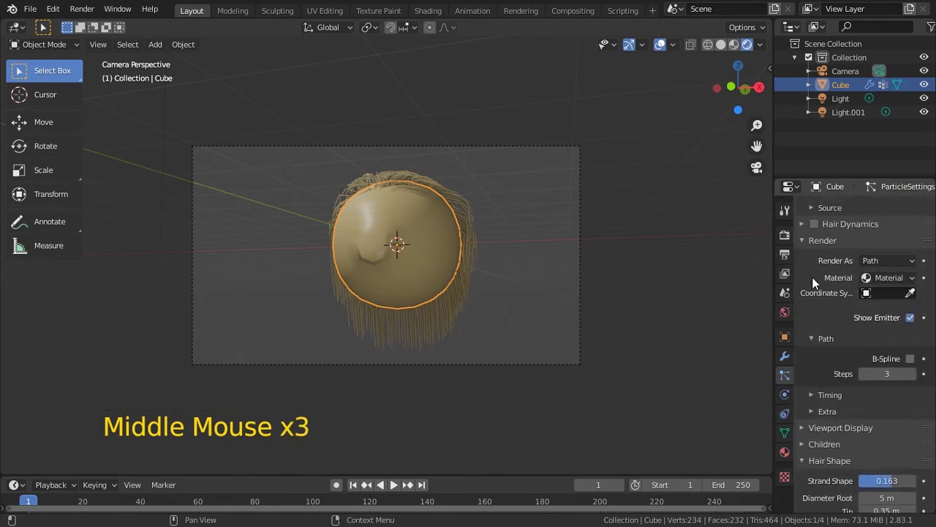
pyautogui.click(882, 278)
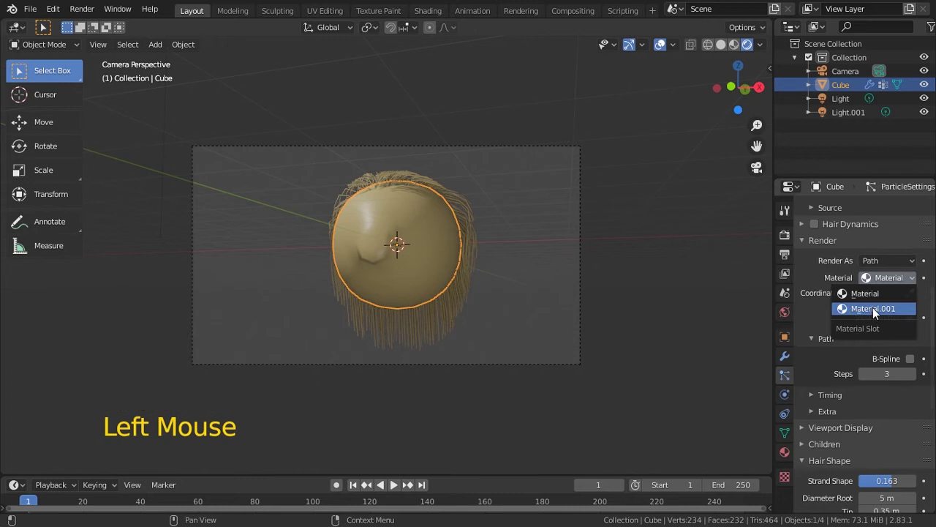
pyautogui.click(873, 307)
pyautogui.keyDown('ctrl'); pyautogui.moveTo(537, 305); pyautogui.dragTo(549, 228, button='middle'); pyautogui.keyUp('ctrl')
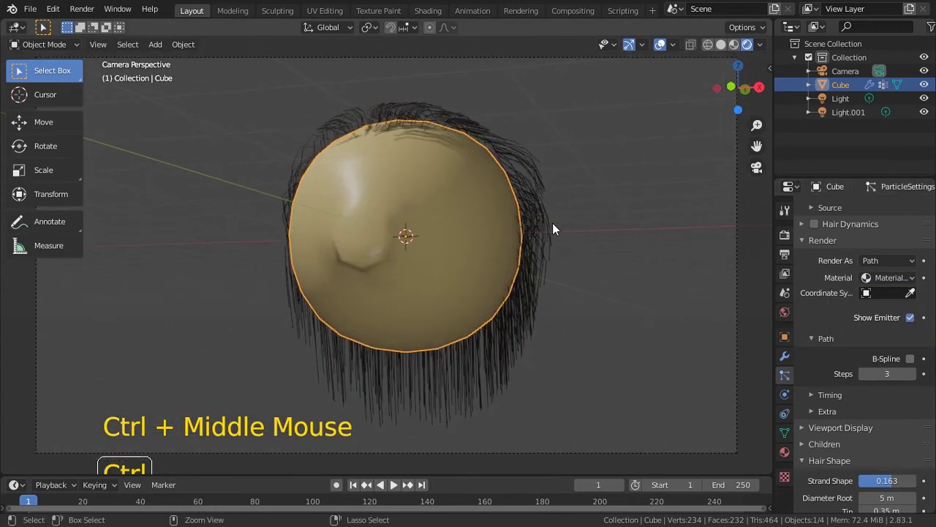
pyautogui.hotkey('ctrl', 's')
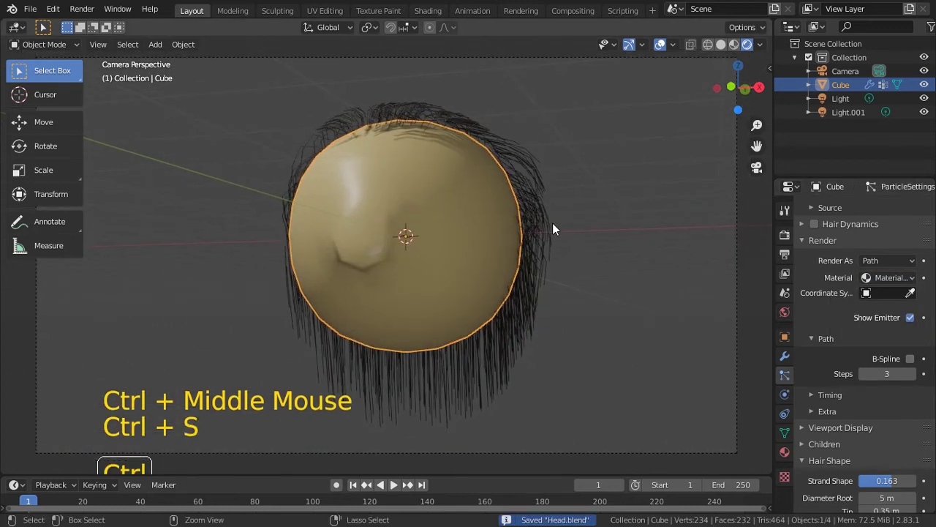
# Return to solid shading and set the hair particles' Children to Interpolated
pyautogui.click(721, 45)
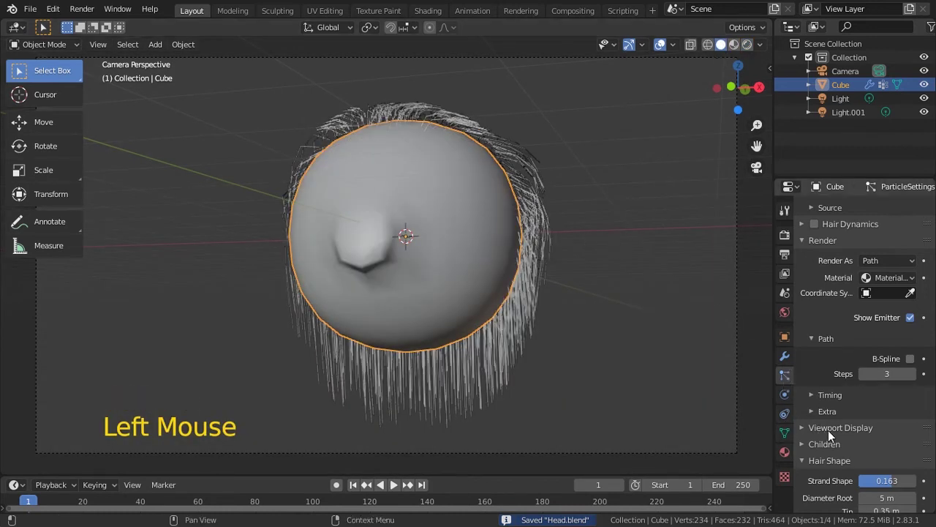
pyautogui.moveTo(829, 435); pyautogui.dragTo(838, 249, button='middle')
pyautogui.click(805, 262)
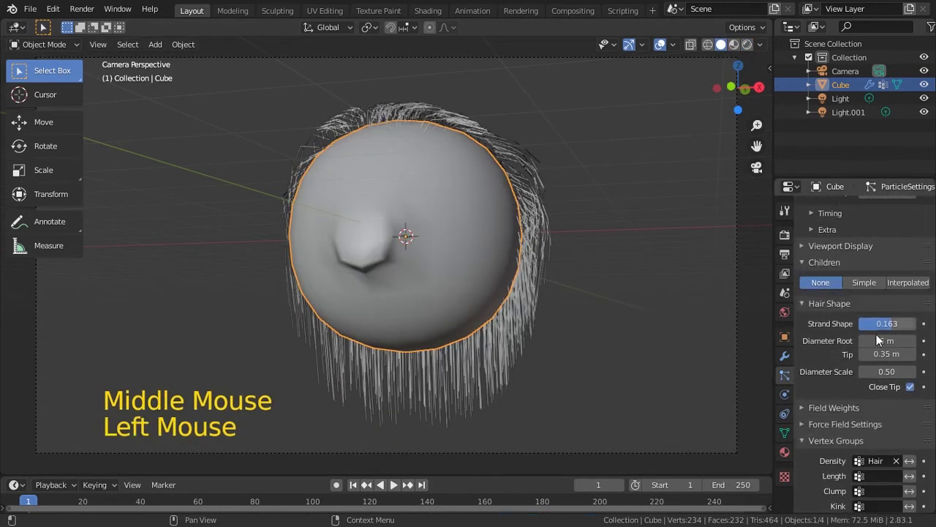
pyautogui.click(908, 283)
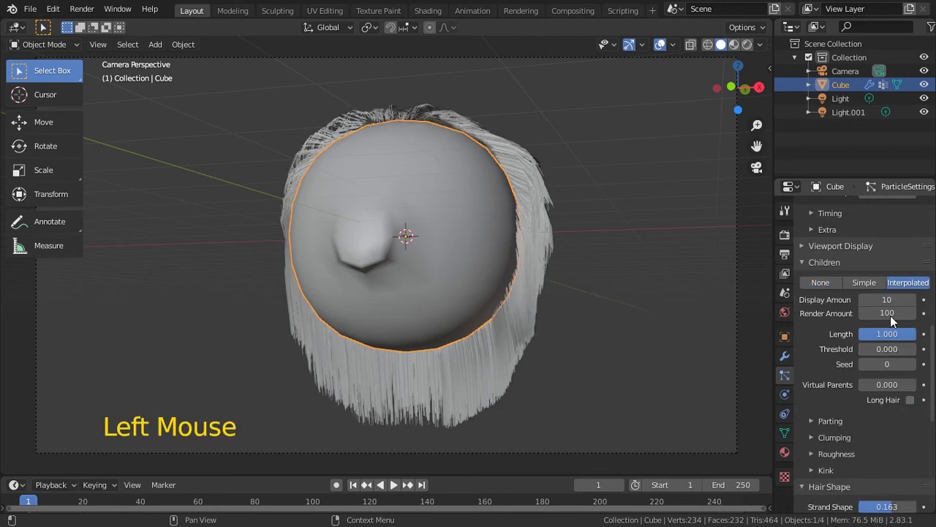
# Set the Render Amount of the interpolated hair children to 20 and save the file
pyautogui.click(889, 315)
pyautogui.write('20')
pyautogui.press('Return')
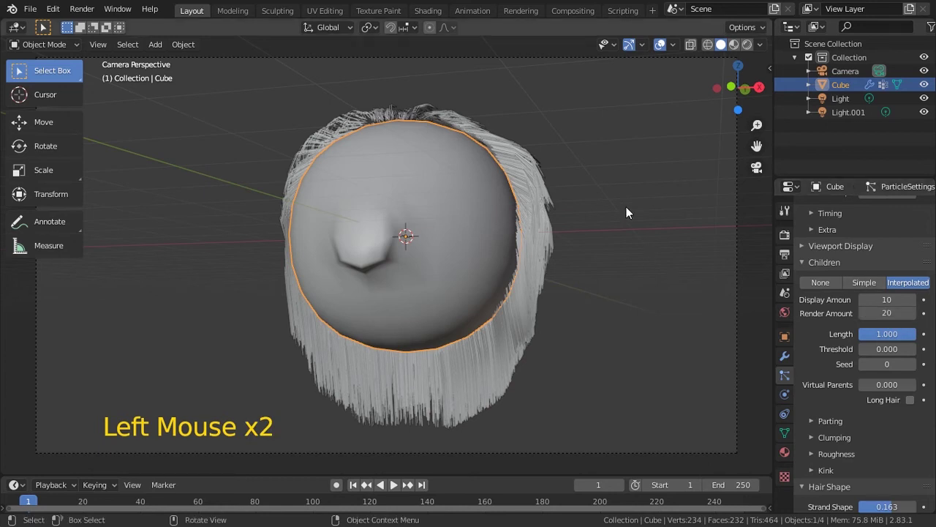
pyautogui.hotkey('ctrl', 's')
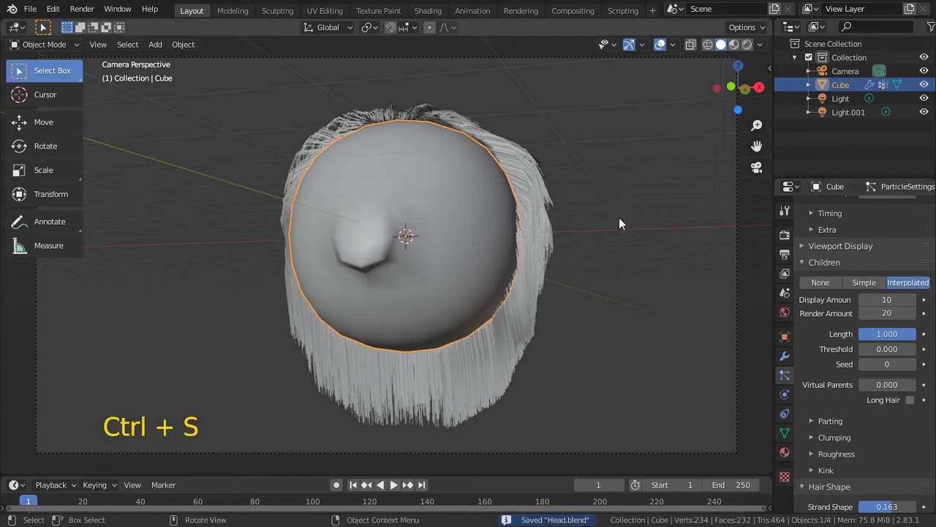
# Switch the viewport to rendered shading and examine the hair coverage from the front and side of the head
pyautogui.click(747, 44)
pyautogui.scroll(3, 610, 228)
pyautogui.moveTo(611, 224); pyautogui.dragTo(552, 325, button='middle')
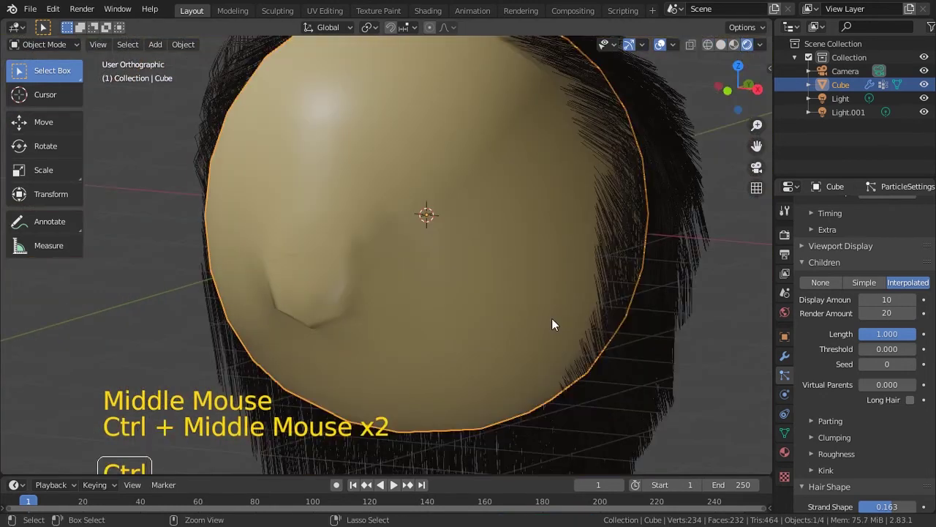
pyautogui.keyDown('ctrl'); pyautogui.moveTo(551, 324); pyautogui.dragTo(541, 351, button='middle'); pyautogui.keyUp('ctrl')
pyautogui.moveTo(542, 351); pyautogui.dragTo(398, 230, button='middle')
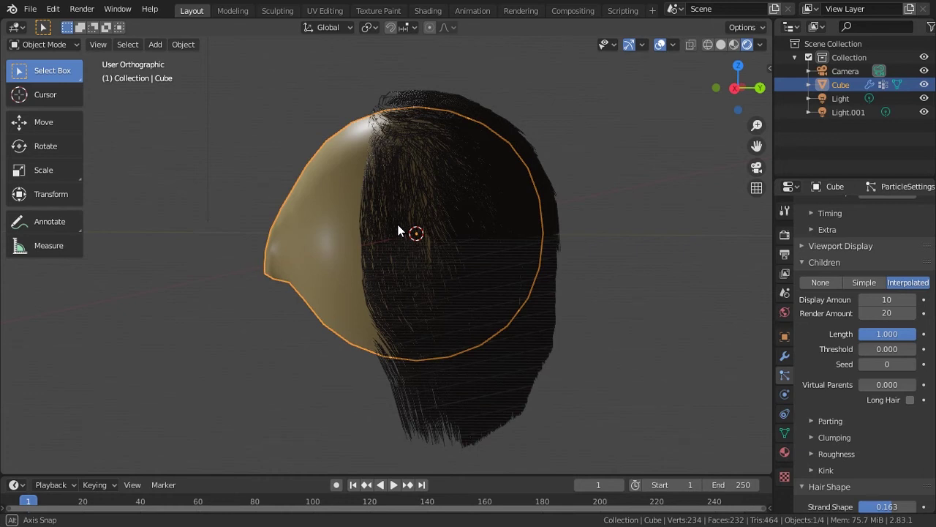
# Comb the hair strands around the head in Particle Edit mode, return to Object Mode and save the file
pyautogui.hotkey('ctrl', 'Tab')
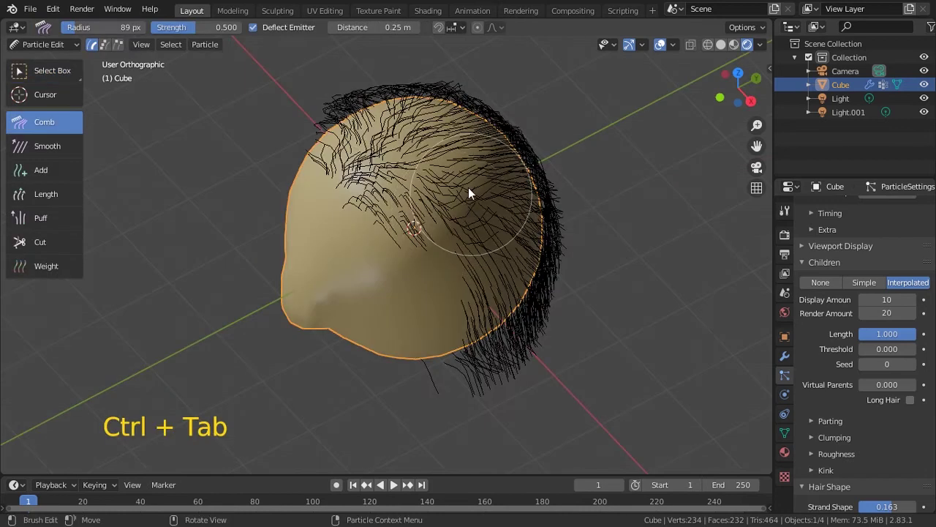
pyautogui.moveTo(468, 189); pyautogui.dragTo(534, 146, button='middle')
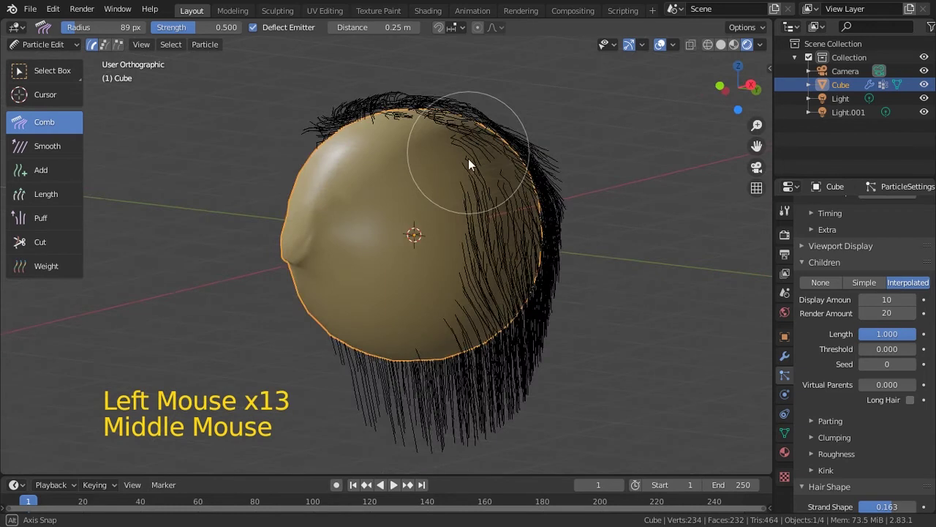
pyautogui.moveTo(469, 159); pyautogui.dragTo(483, 184, button='middle')
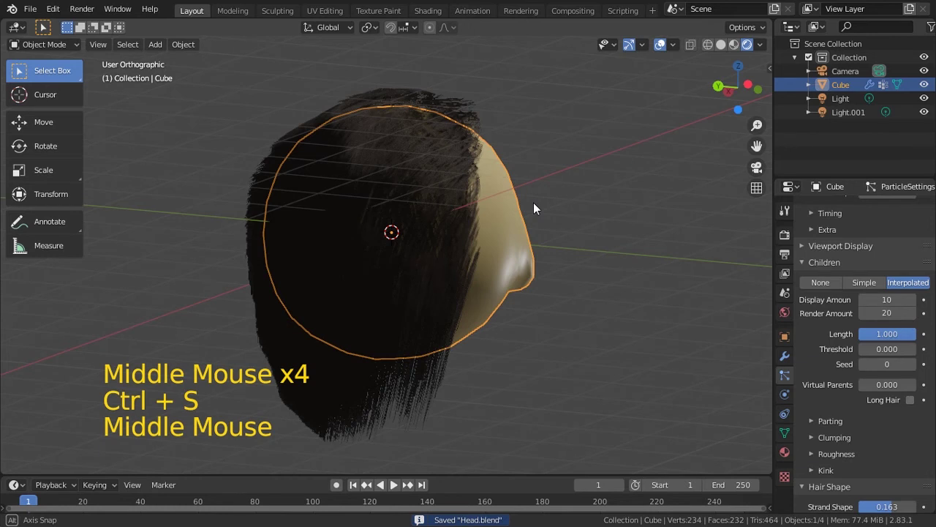
# Render the head from the camera and close the finished render
pyautogui.press('F12')
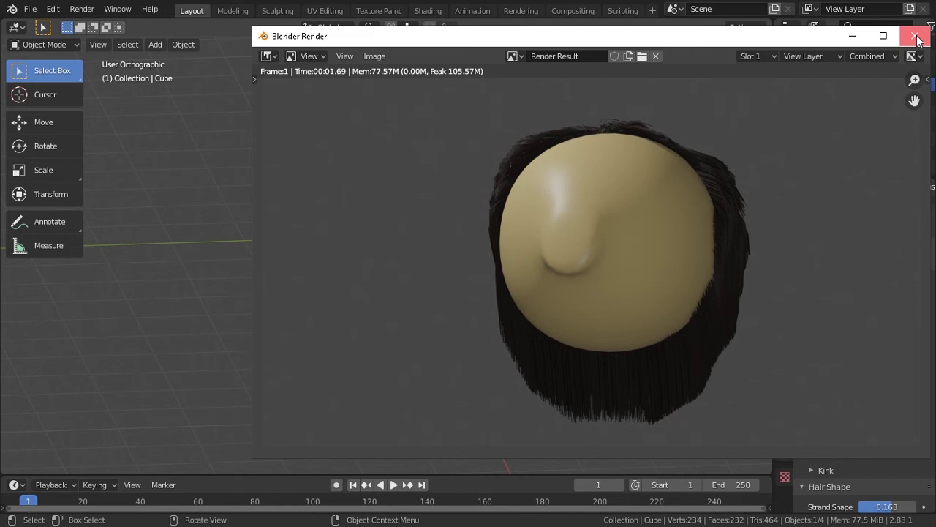
pyautogui.click(916, 36)
pyautogui.moveTo(545, 196); pyautogui.dragTo(537, 200, button='middle')
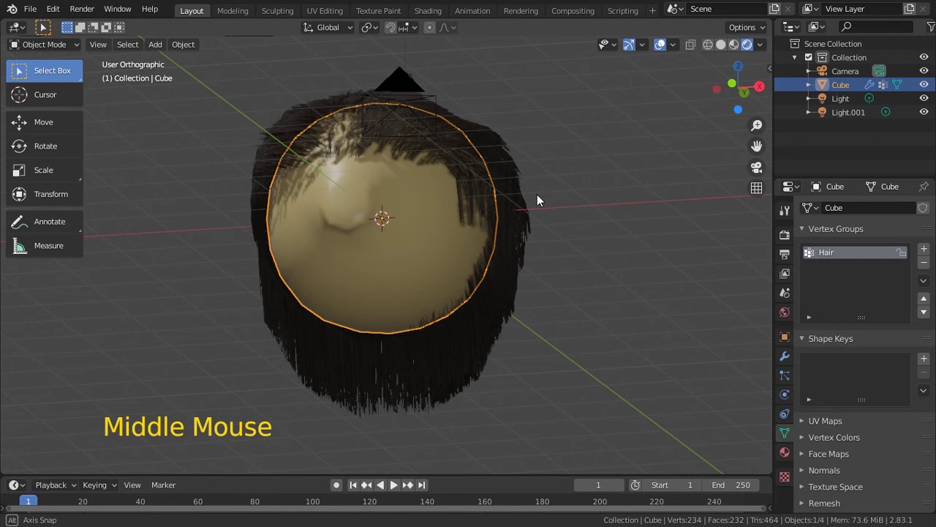
# Reset the hair particles to unstyled straight strands, return to Particle Edit mode and save the file
pyautogui.moveTo(567, 244); pyautogui.dragTo(572, 269, button='middle')
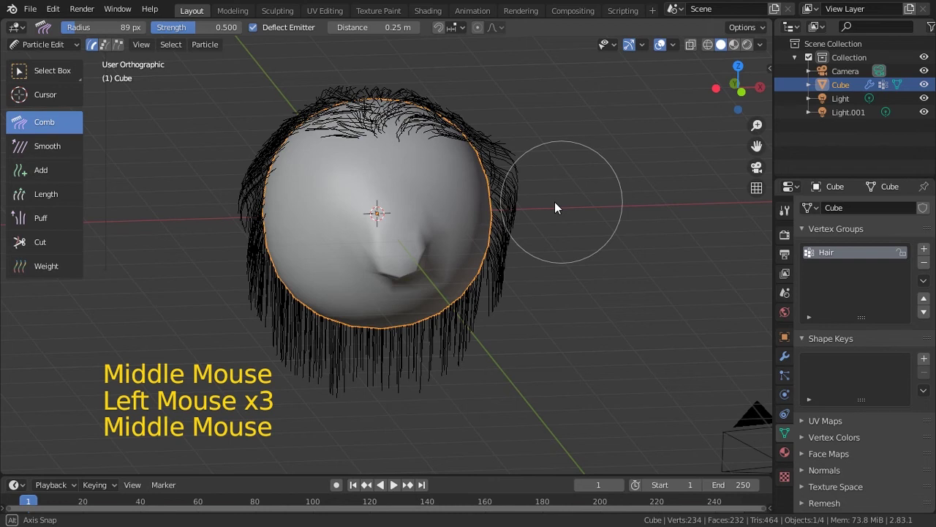
pyautogui.moveTo(555, 202); pyautogui.dragTo(785, 431, button='middle')
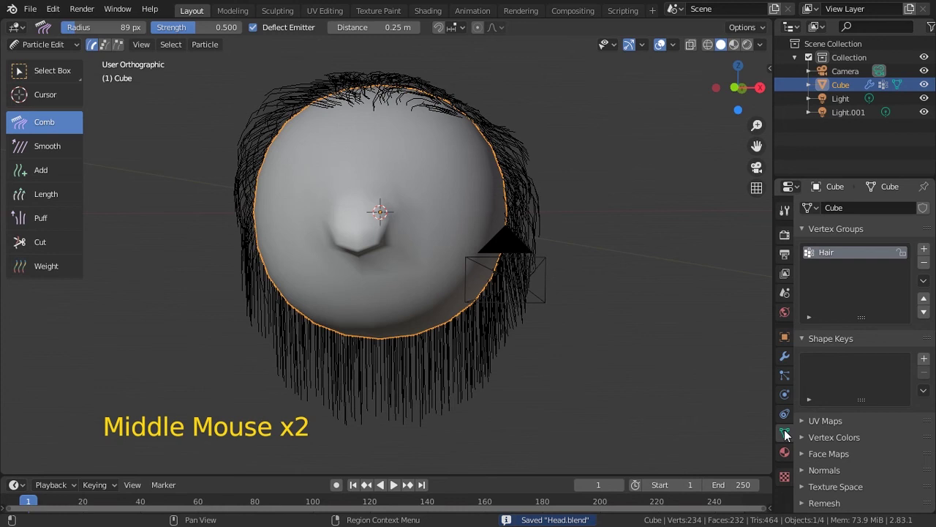
pyautogui.click(784, 375)
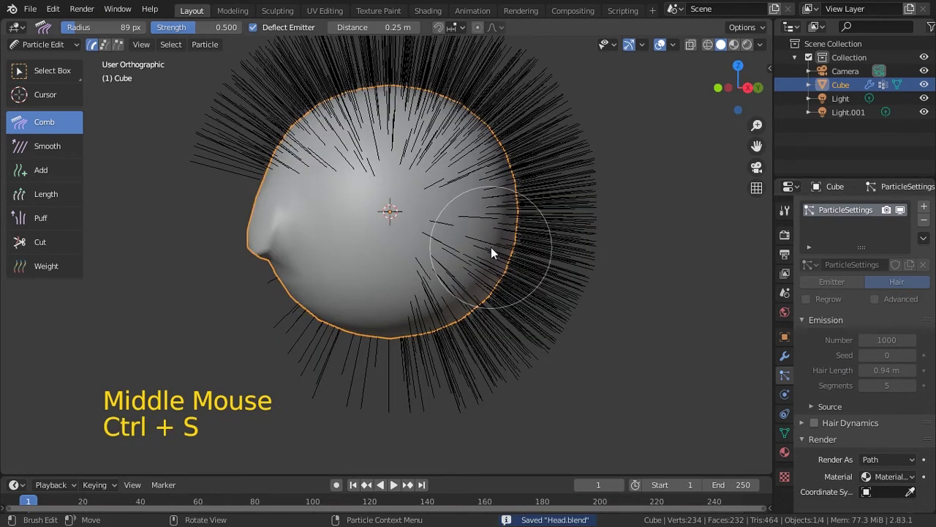
# From the right side view, comb the top hair backward and the back and side hair down
pyautogui.press('KP_3')
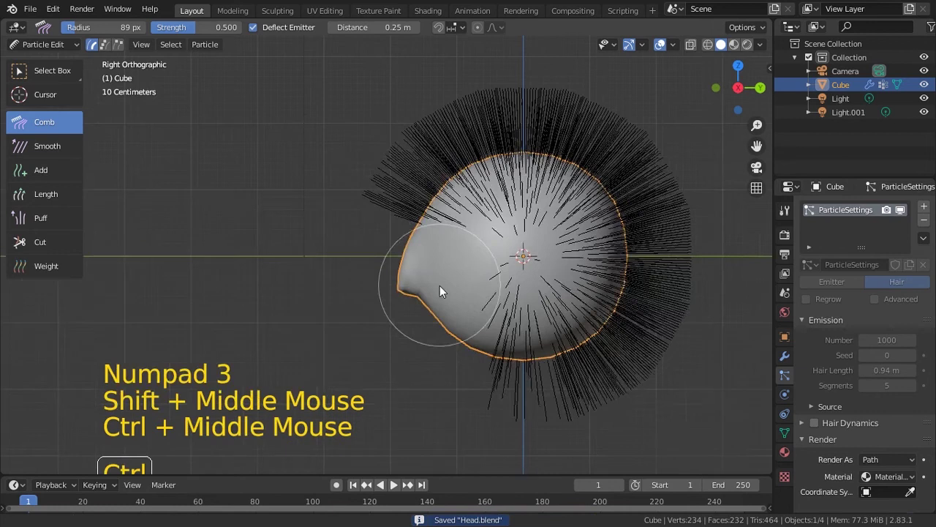
pyautogui.moveTo(439, 286)
pyautogui.mouseDown()
pyautogui.moveTo(554, 103)
pyautogui.moveTo(663, 134)
pyautogui.mouseUp()
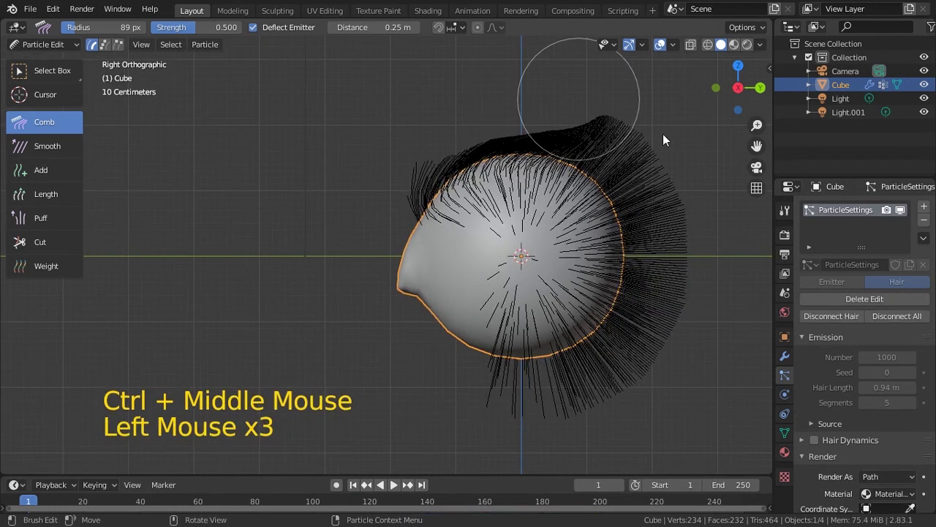
pyautogui.moveTo(643, 168); pyautogui.dragTo(636, 344)
pyautogui.moveTo(615, 176); pyautogui.dragTo(600, 366)
pyautogui.moveTo(556, 219)
pyautogui.mouseDown()
pyautogui.moveTo(507, 284)
pyautogui.moveTo(540, 401)
pyautogui.mouseUp()
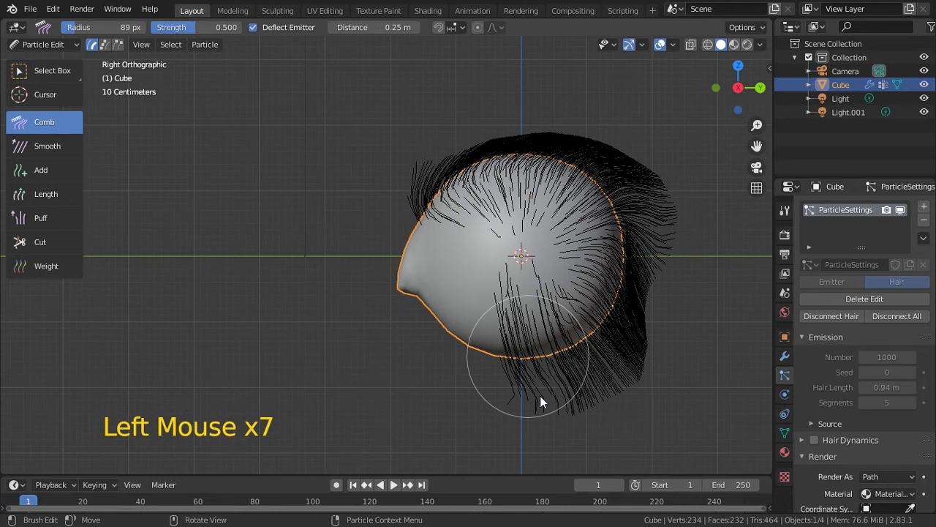
# Comb the remaining side hair down from the front and left views, and return to Object Mode
pyautogui.press('KP_1')
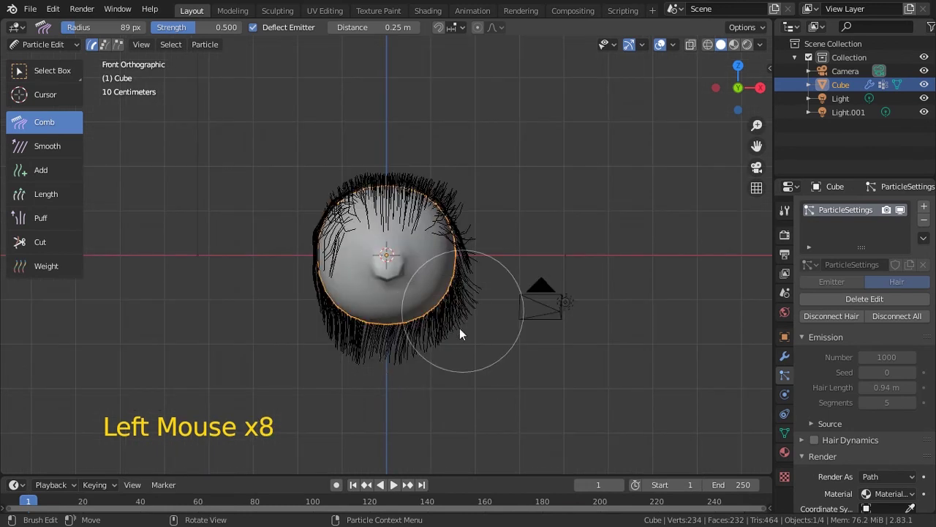
pyautogui.moveTo(454, 315); pyautogui.dragTo(472, 285)
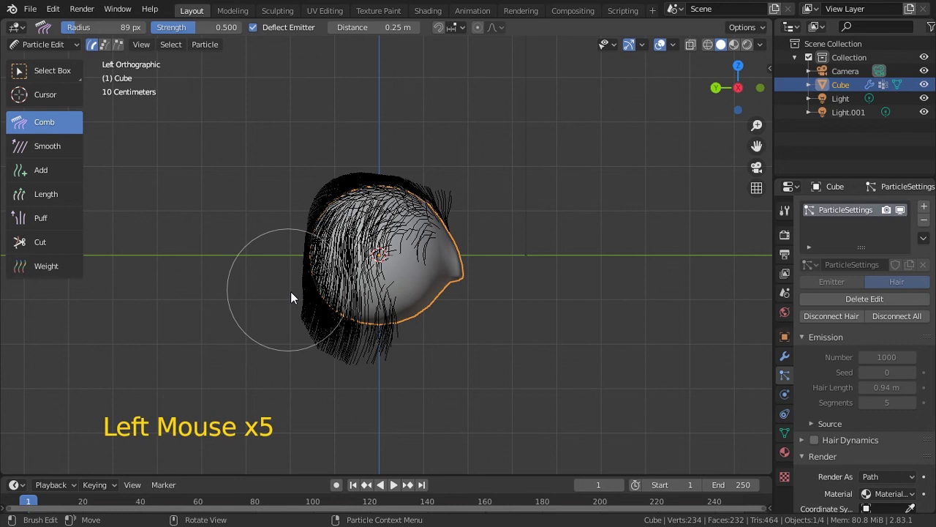
pyautogui.moveTo(291, 291); pyautogui.dragTo(407, 273, button='middle')
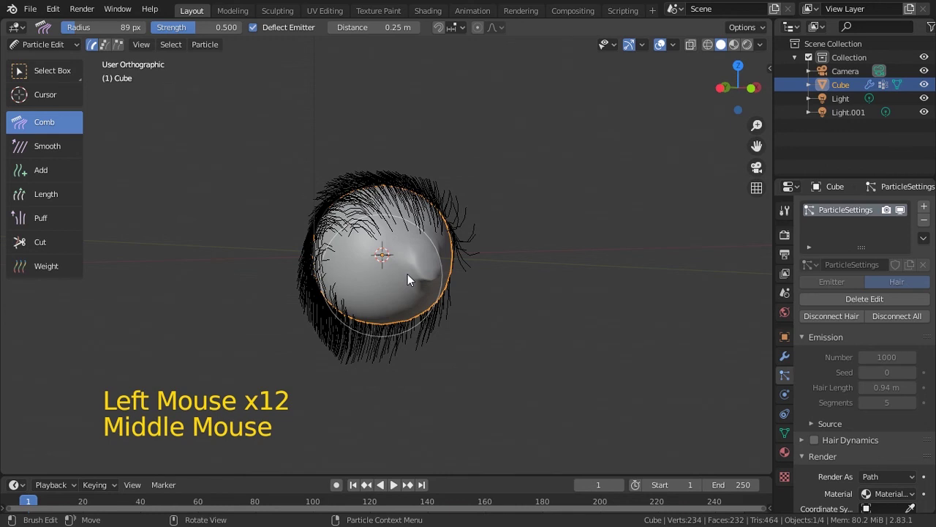
pyautogui.hotkey('ctrl', 'Tab')
pyautogui.click(380, 239)
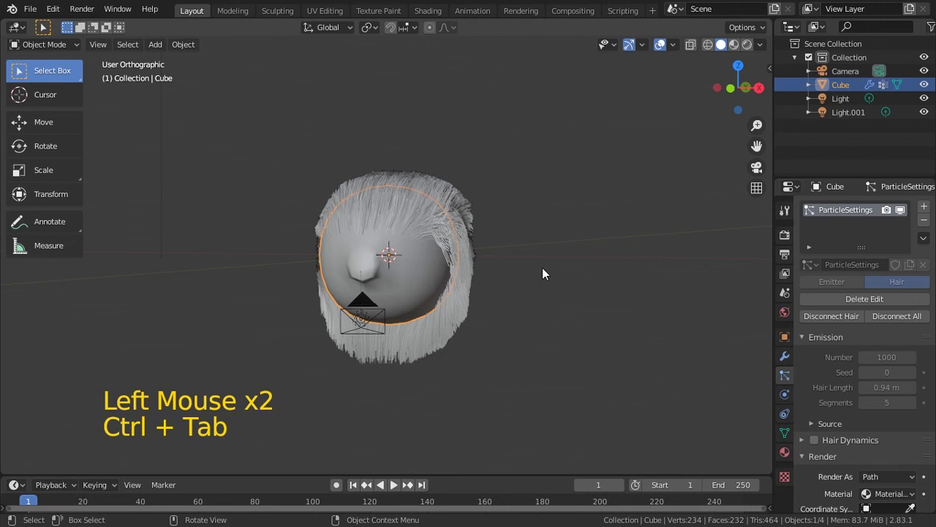
# Preview the combed hair in Material Preview and rendered shading, and save the file
pyautogui.moveTo(542, 267); pyautogui.dragTo(724, 65, button='middle')
pyautogui.click(733, 44)
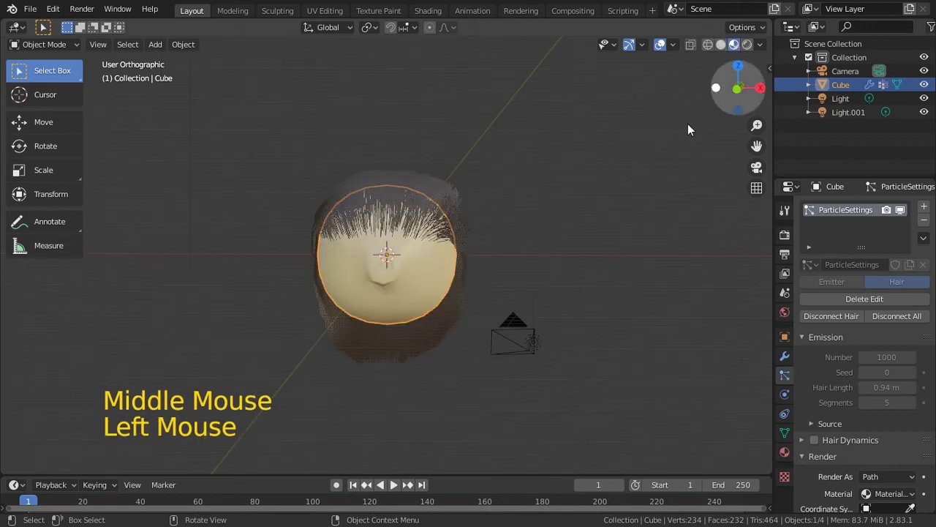
pyautogui.moveTo(688, 129); pyautogui.dragTo(560, 230, button='middle')
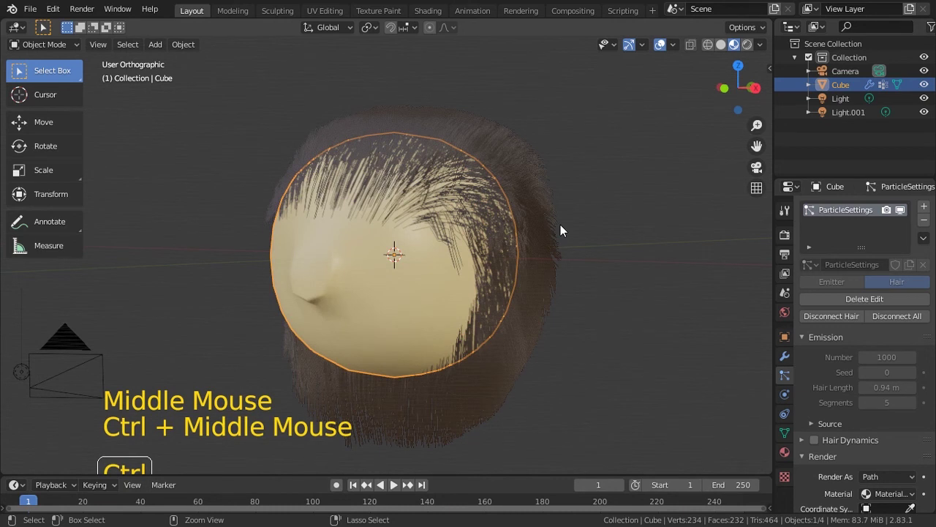
pyautogui.moveTo(560, 224); pyautogui.dragTo(539, 249, button='middle')
pyautogui.hotkey('ctrl', 's')
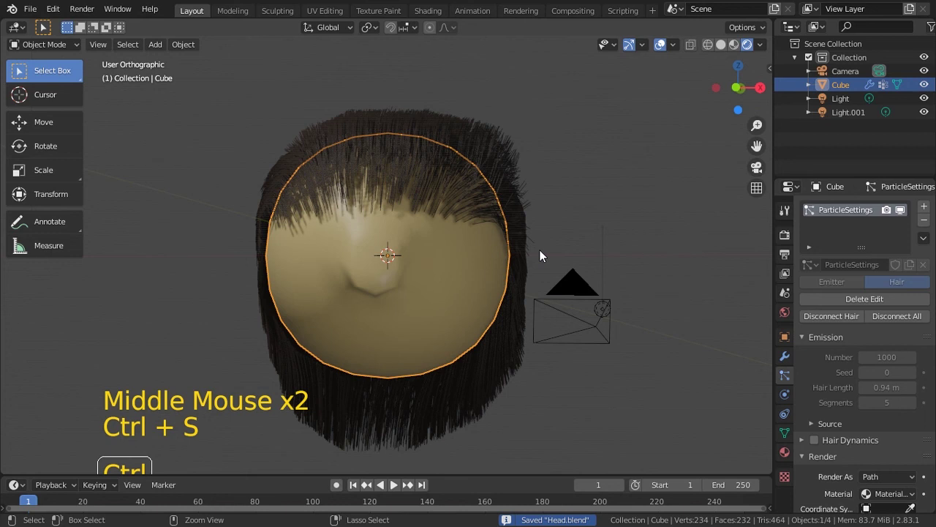
# Trim the hair over the forehead with the Cut brush in Particle Edit mode, and return to Object Mode
pyautogui.hotkey('ctrl', 'Tab')
pyautogui.click(312, 269)
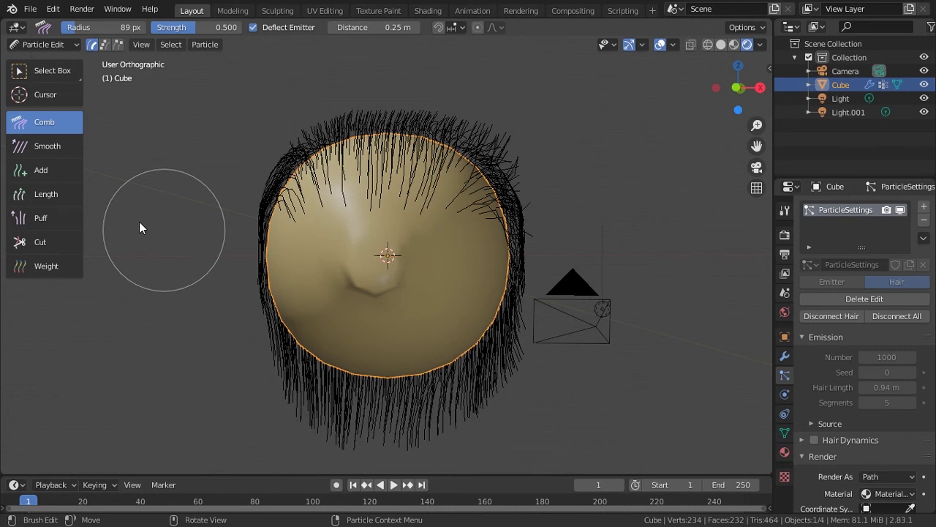
pyautogui.click(40, 241)
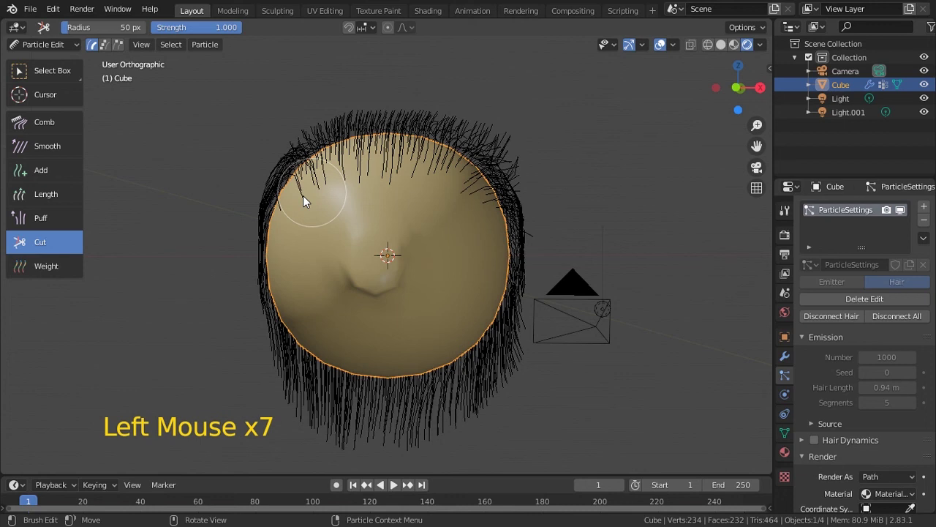
pyautogui.hotkey('ctrl', 'Tab')
pyautogui.moveTo(303, 195); pyautogui.dragTo(137, 217, button='middle')
# Refine the forehead and temple hair from both sides with the Cut and Comb brushes, and save the file in Object Mode
pyautogui.press('KP_3')
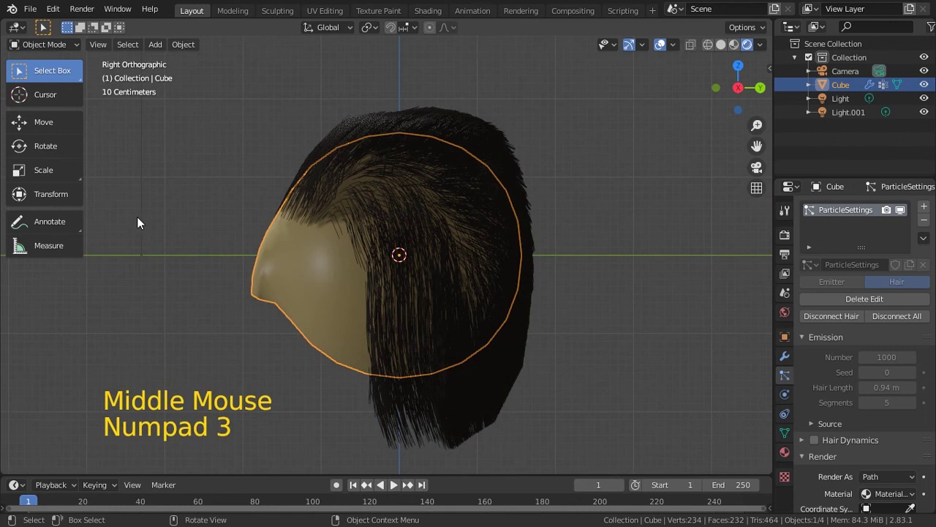
pyautogui.hotkey('ctrl', 'Tab')
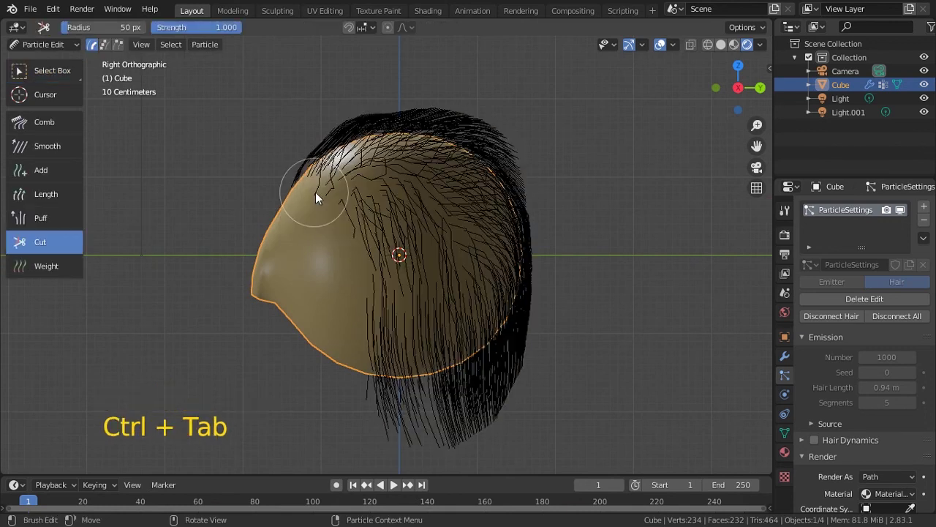
pyautogui.moveTo(322, 180); pyautogui.dragTo(334, 167)
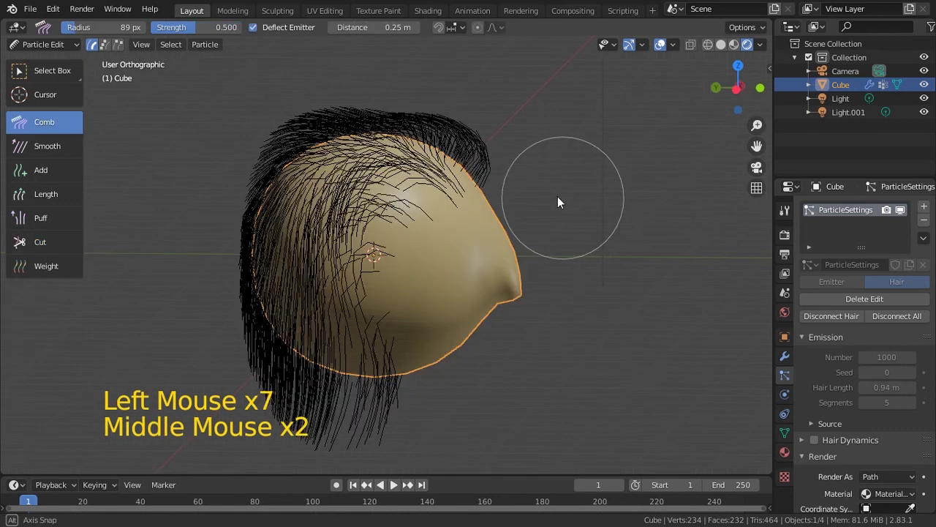
pyautogui.moveTo(443, 175); pyautogui.dragTo(413, 179)
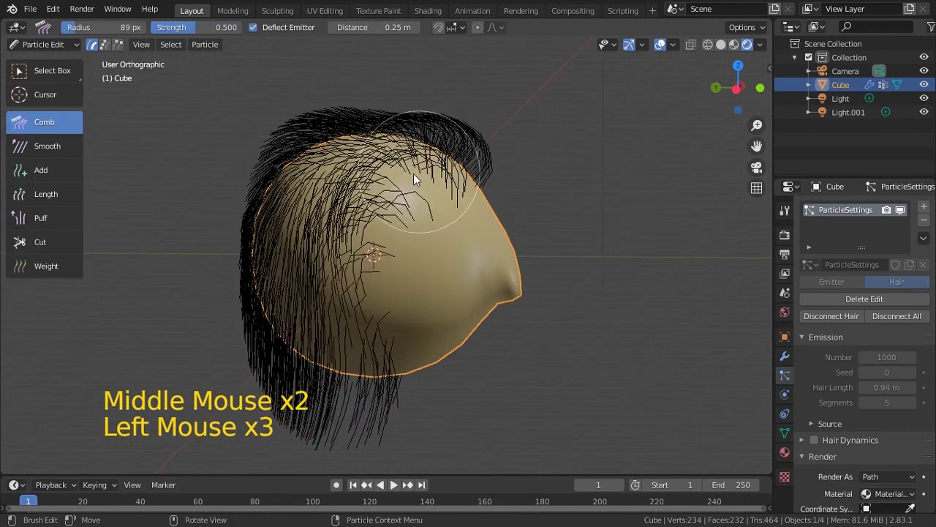
pyautogui.click(413, 173)
pyautogui.hotkey('ctrl', 'Tab')
pyautogui.moveTo(497, 217); pyautogui.dragTo(383, 215, button='middle')
pyautogui.hotkey('ctrl', 's')
pyautogui.moveTo(468, 232); pyautogui.dragTo(555, 271, button='middle')
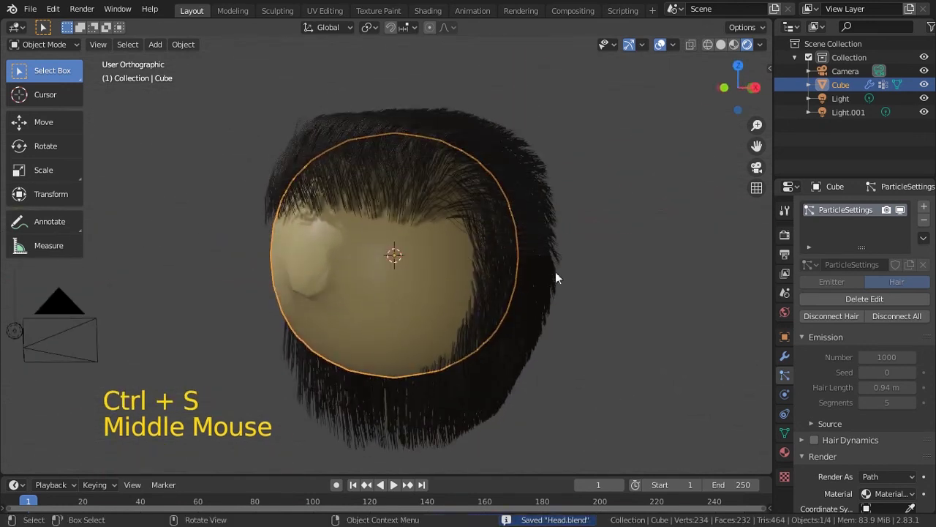
# Try the hair without children, change the Children type to Simple, and check the head from both sides
pyautogui.moveTo(828, 443); pyautogui.dragTo(830, 165, button='middle')
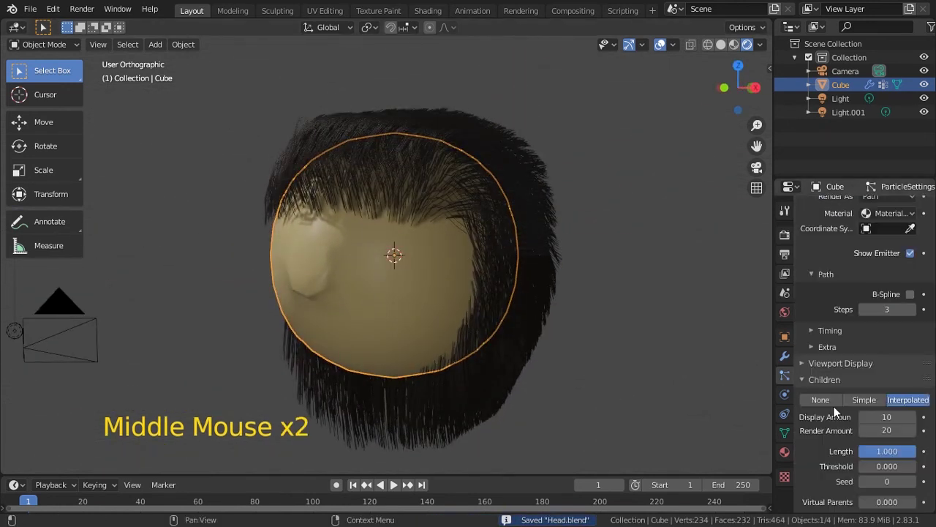
pyautogui.click(829, 404)
pyautogui.moveTo(510, 267); pyautogui.dragTo(862, 422, button='middle')
pyautogui.click(864, 400)
pyautogui.moveTo(658, 330); pyautogui.dragTo(386, 306, button='middle')
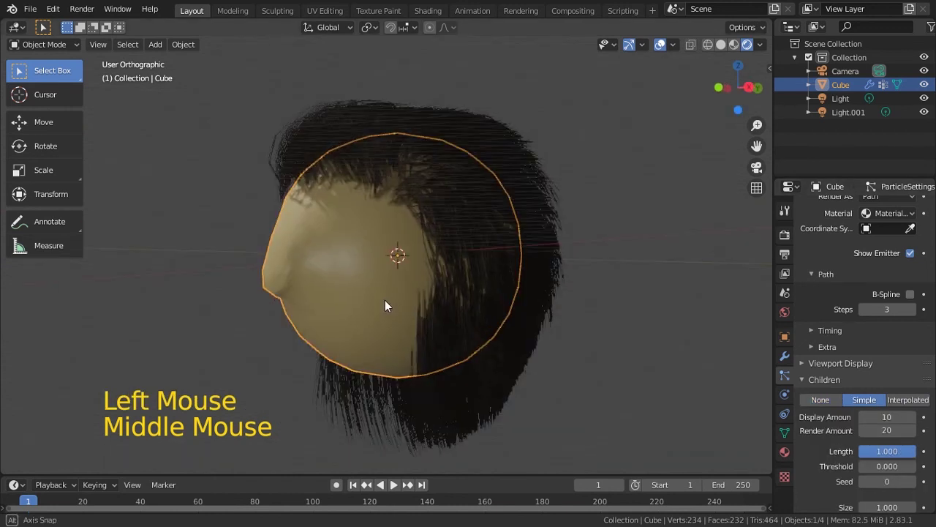
pyautogui.moveTo(386, 305); pyautogui.dragTo(593, 309, button='middle')
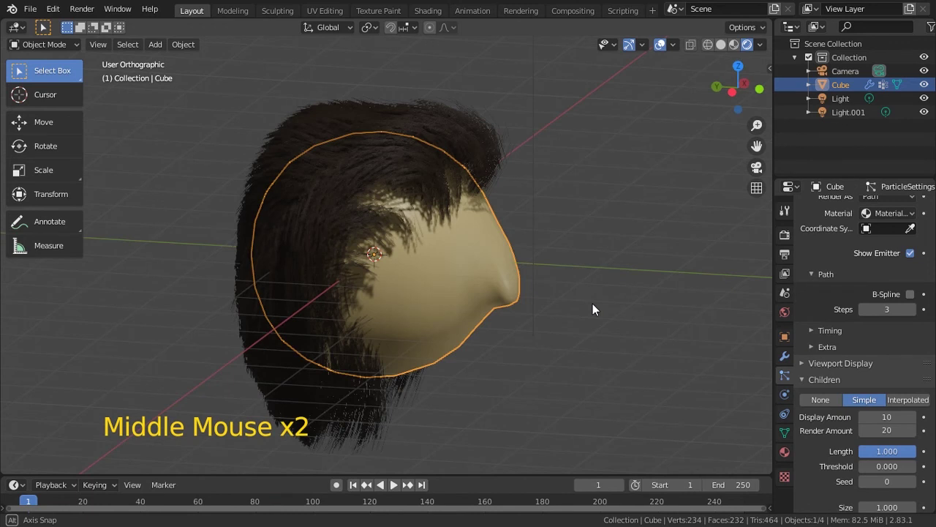
pyautogui.moveTo(593, 309); pyautogui.dragTo(437, 264, button='middle')
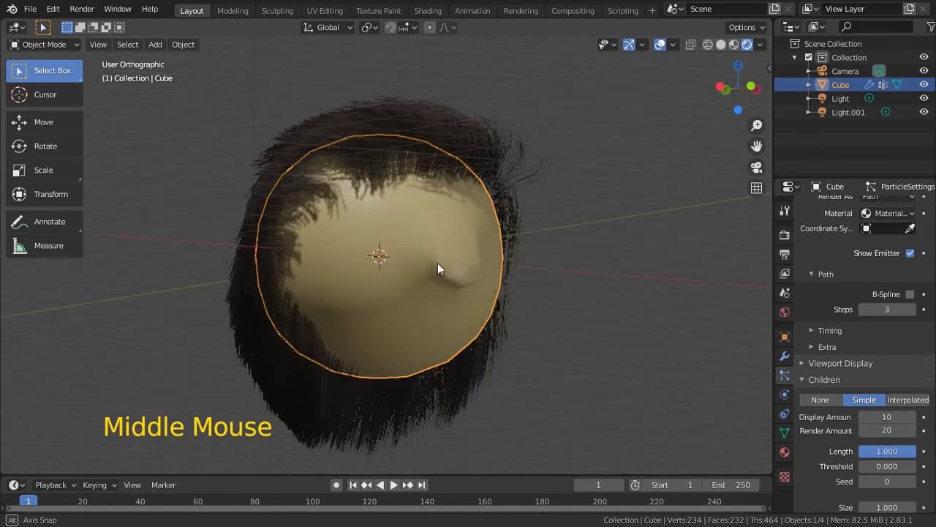
pyautogui.moveTo(437, 263); pyautogui.dragTo(282, 265, button='middle')
# Compare Interpolated with Simple children, keep Simple, and save the file with the viewport overlays hidden
pyautogui.click(906, 400)
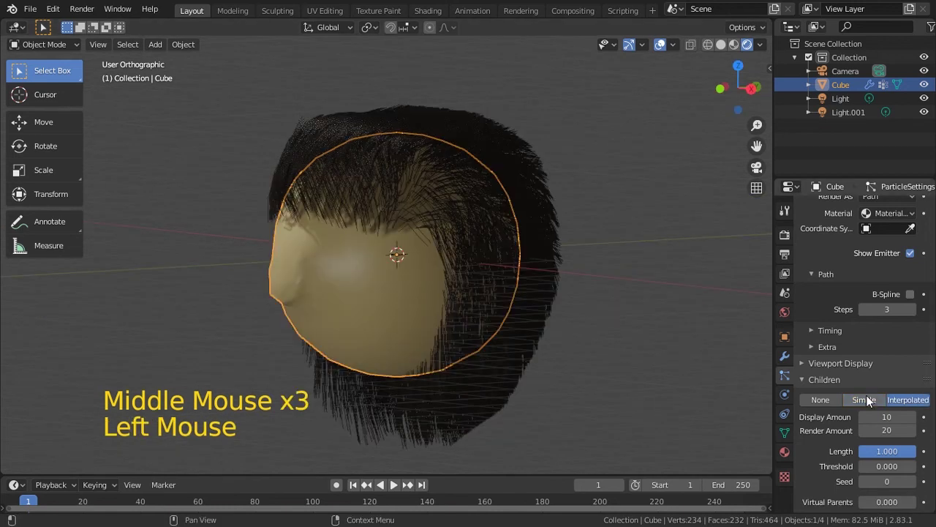
pyautogui.click(864, 400)
pyautogui.moveTo(454, 278); pyautogui.dragTo(532, 280, button='middle')
pyautogui.hotkey('ctrl', 's')
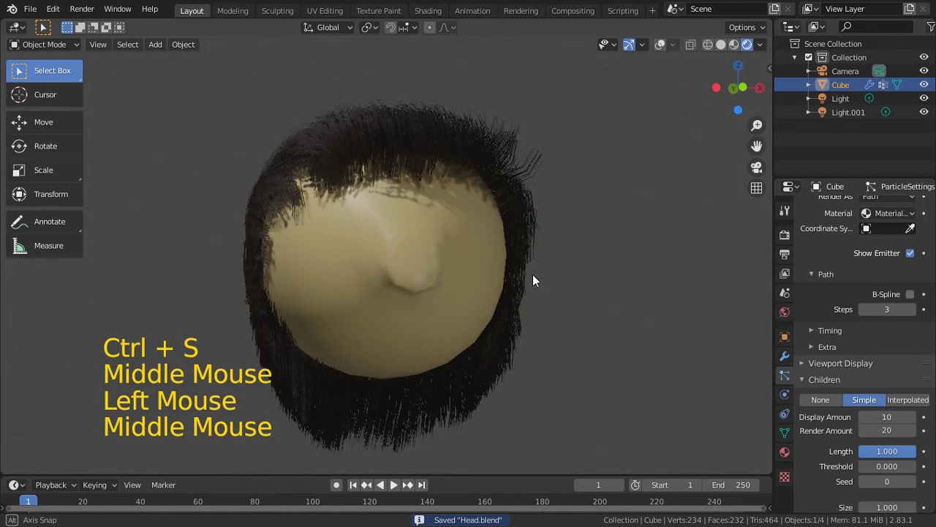
pyautogui.moveTo(532, 275); pyautogui.dragTo(442, 221, button='middle')
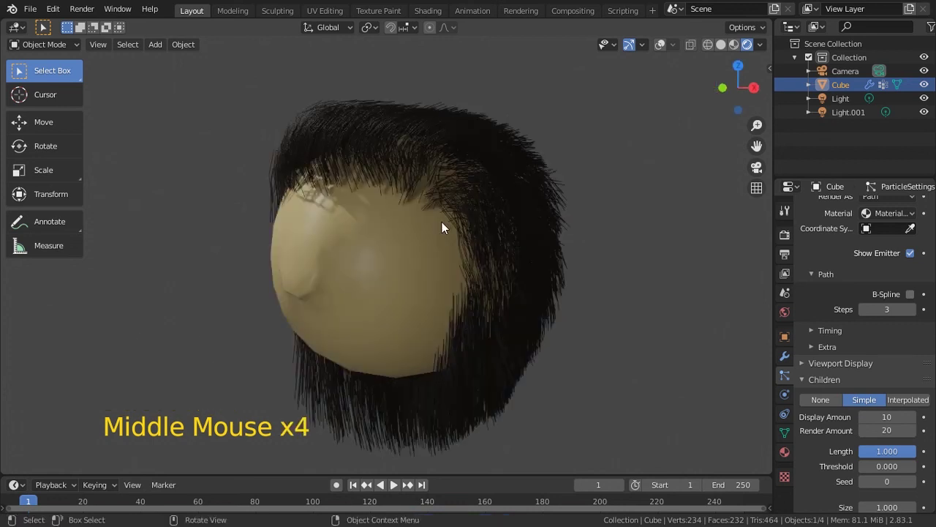
pyautogui.hotkey('ctrl', 's')
pyautogui.moveTo(442, 222); pyautogui.dragTo(459, 218, button='middle')
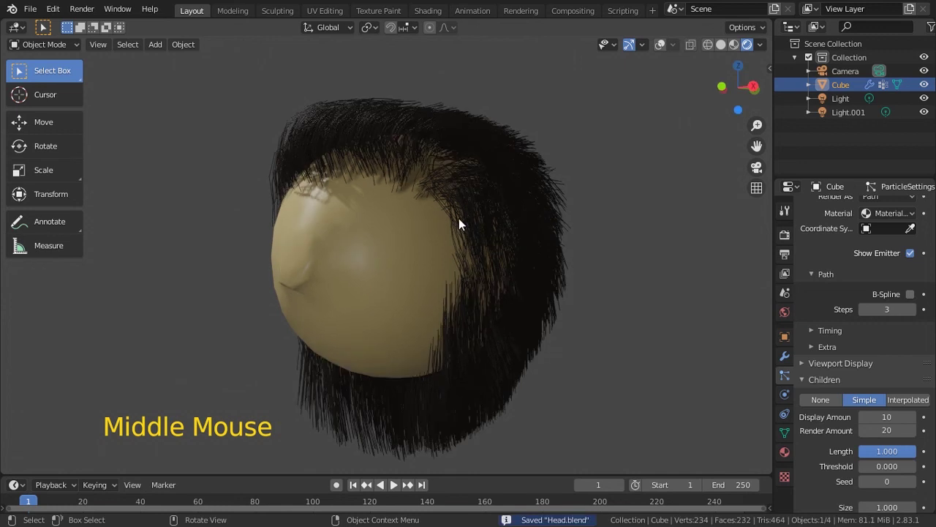